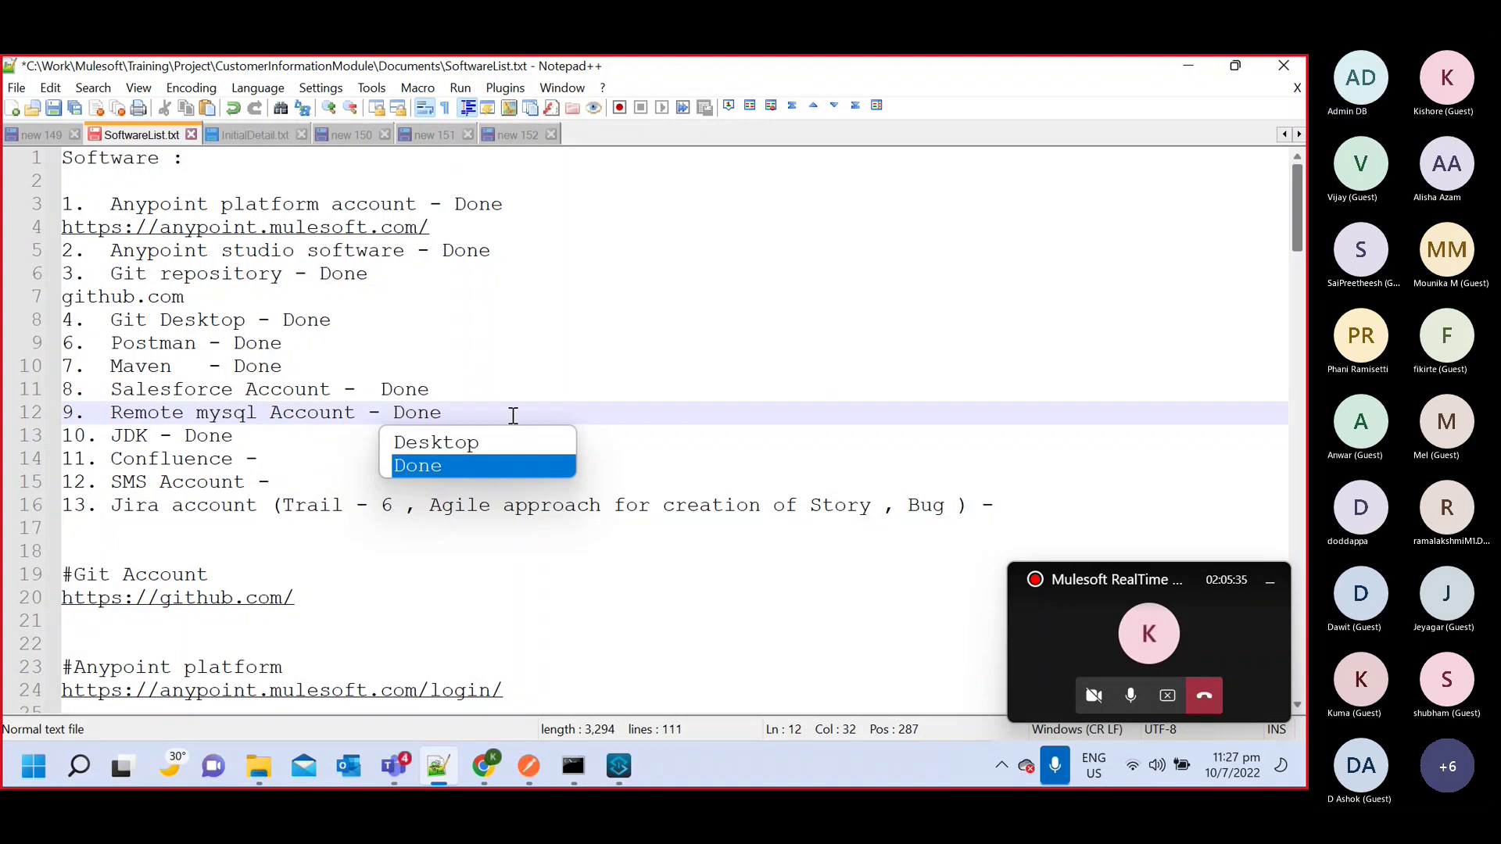
# Switch to Chrome and open the suggested HealthCare Confluence page on atlassian.net in a new browser tab
pyautogui.click(512, 415)
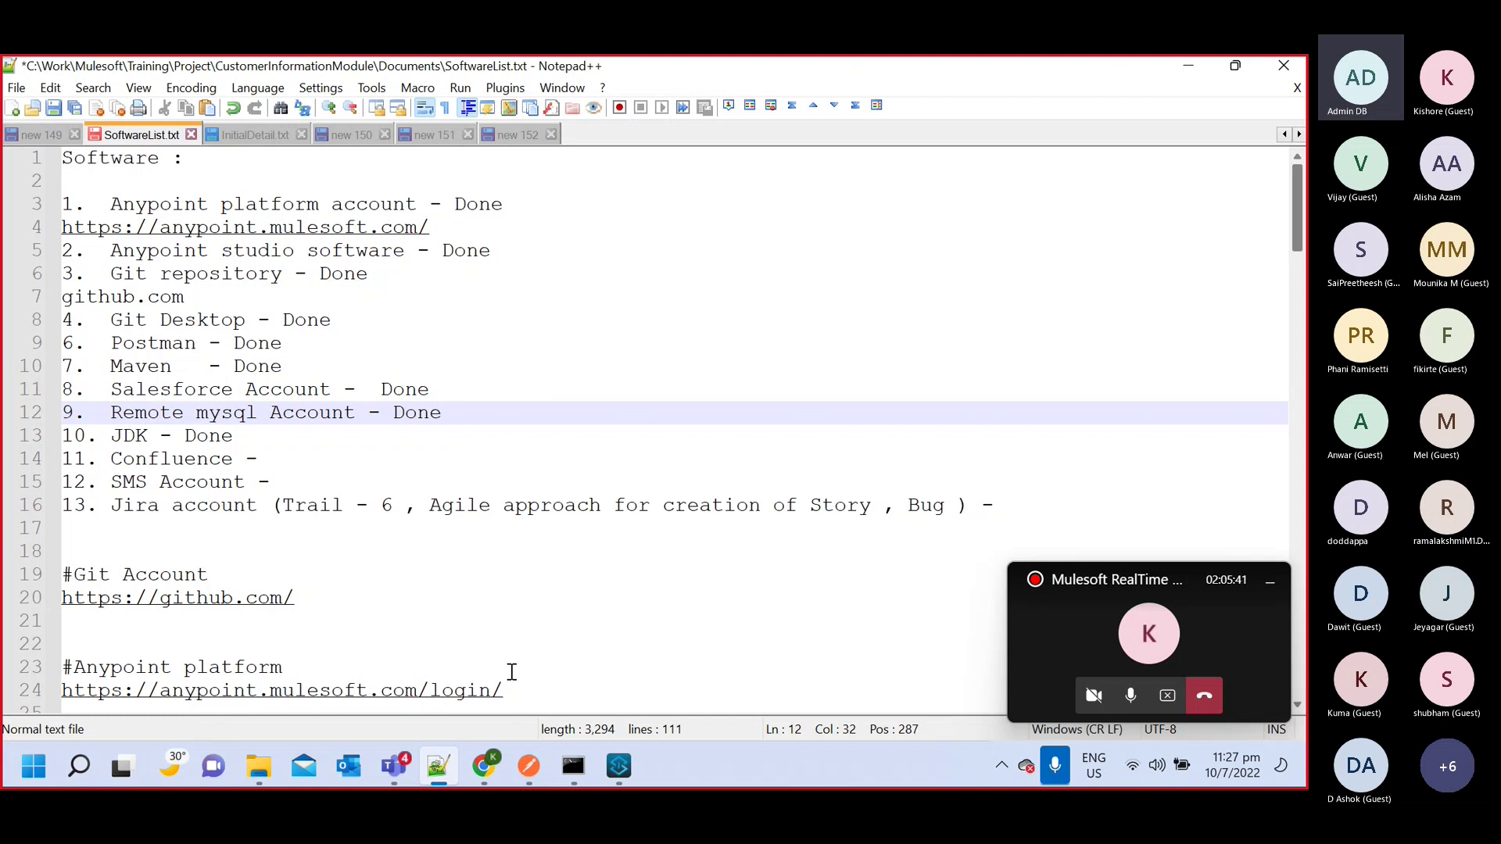
pyautogui.moveTo(493, 771)
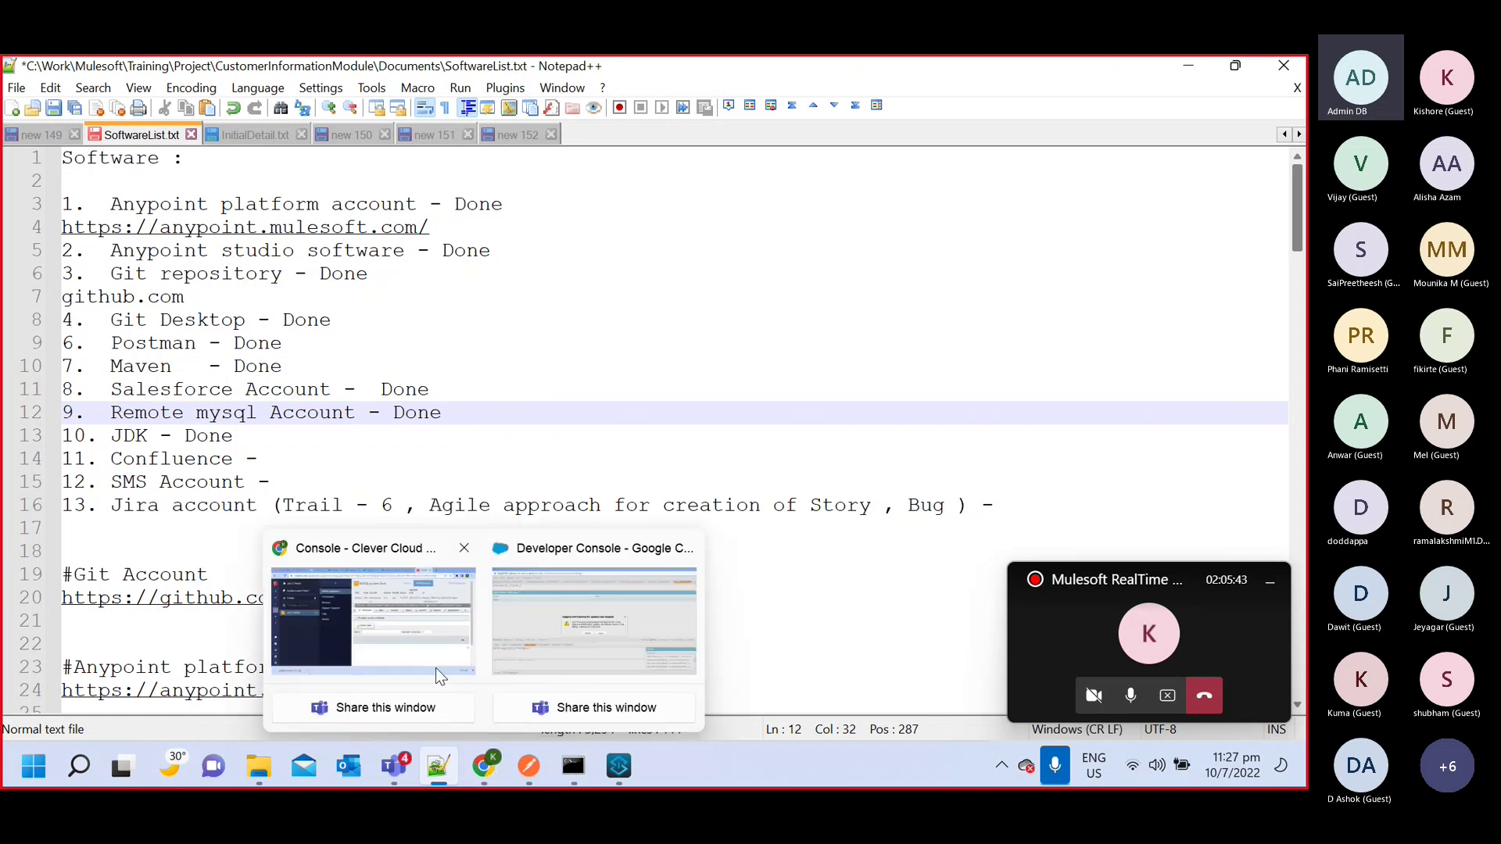
pyautogui.click(424, 643)
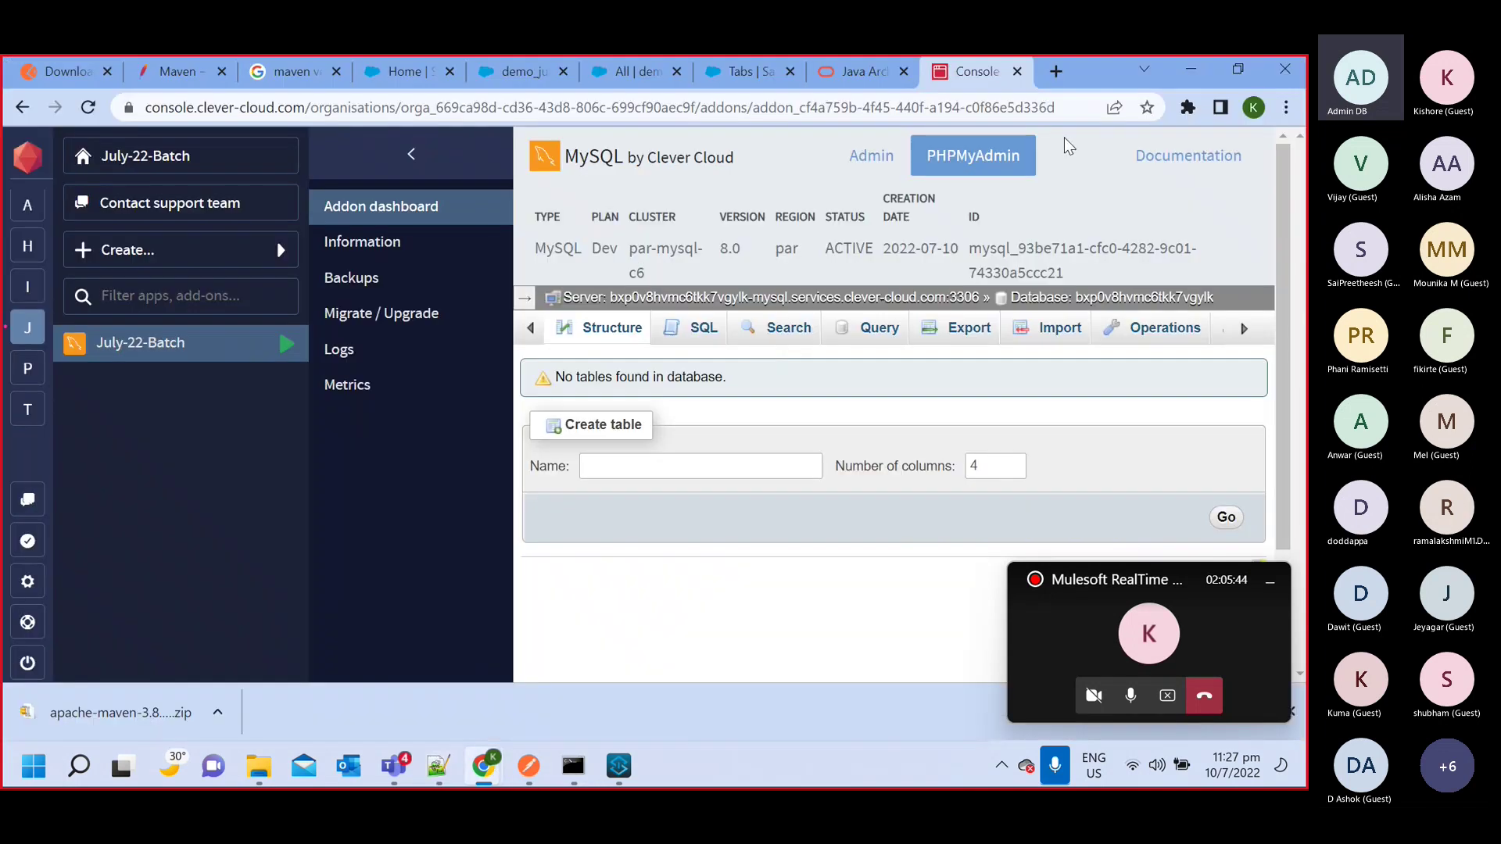
pyautogui.click(1056, 72)
pyautogui.click(961, 108)
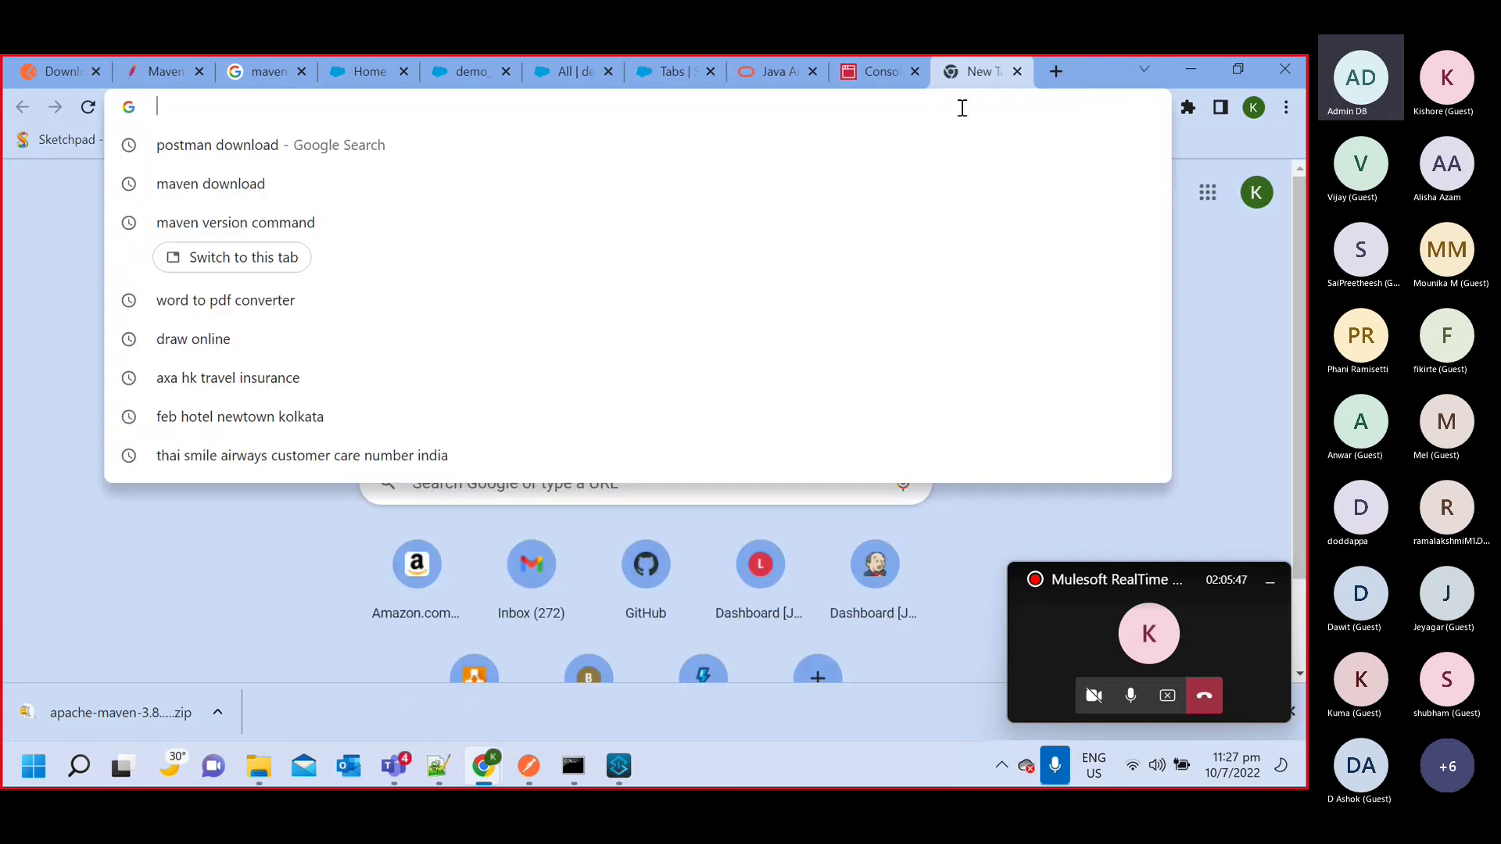
pyautogui.write('ji')
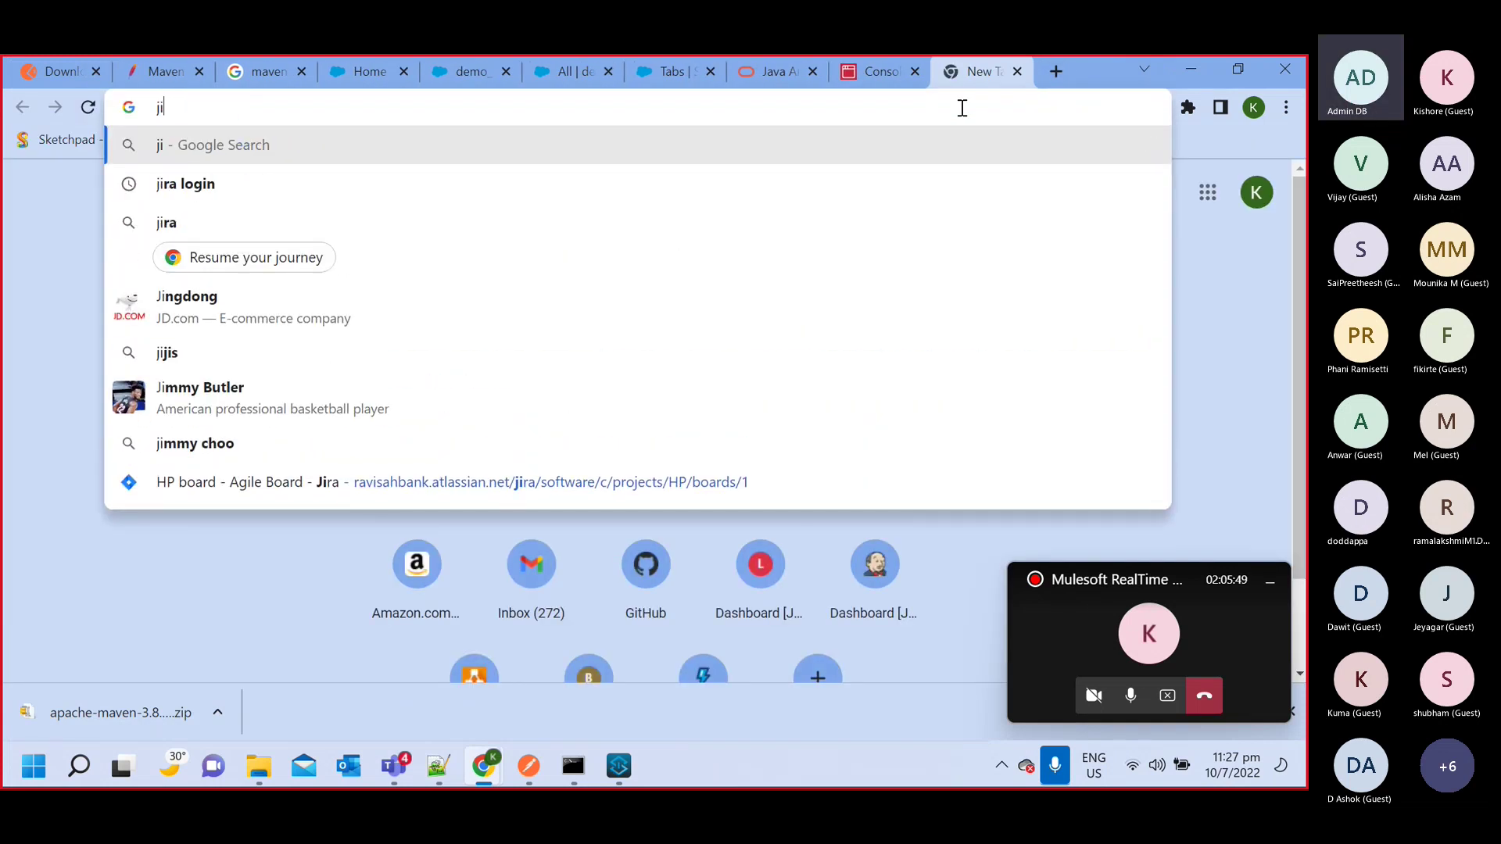
pyautogui.press('Escape')
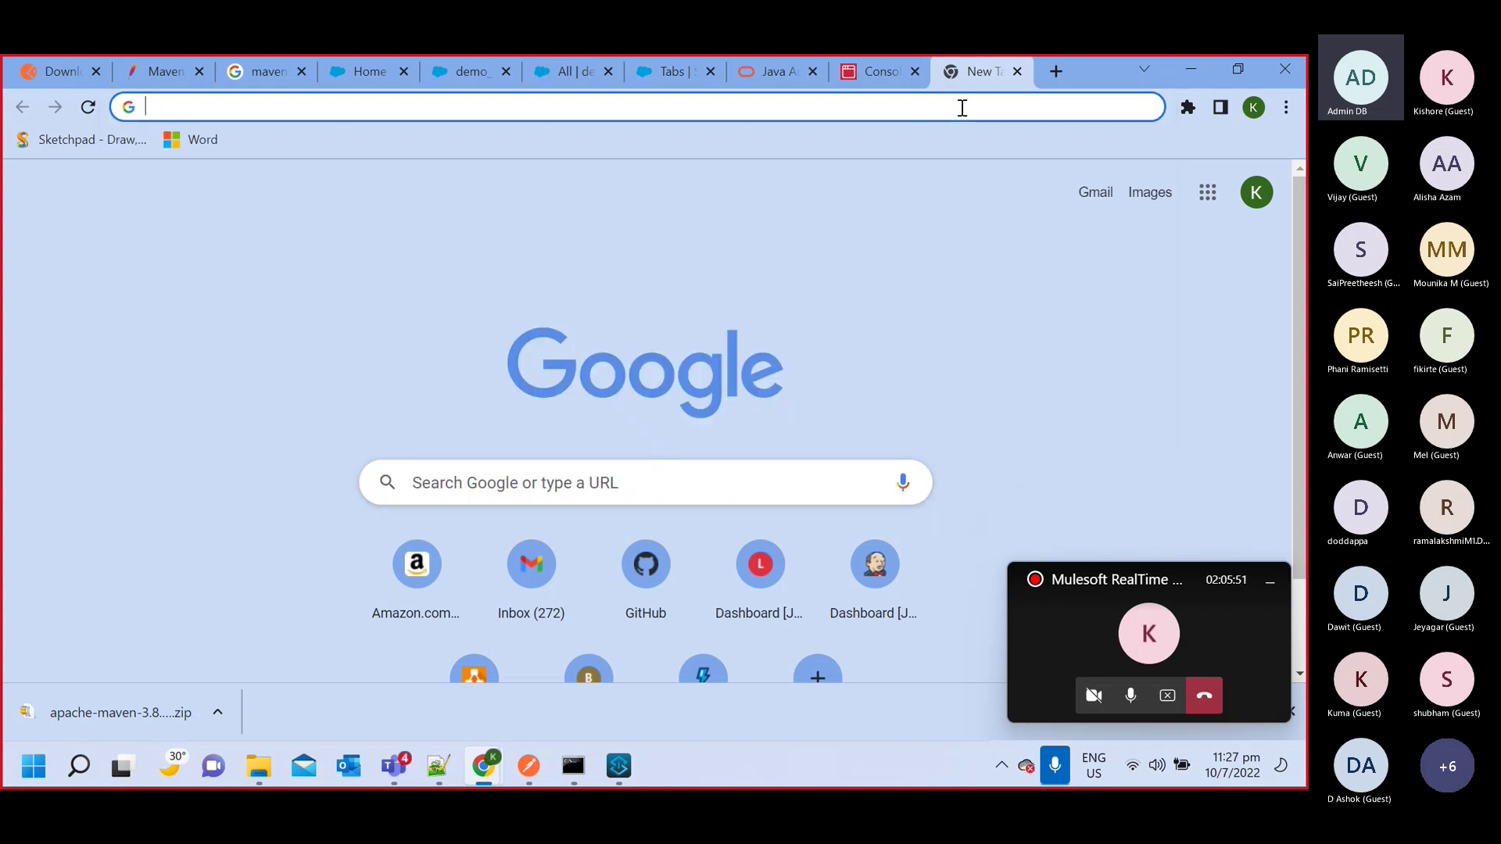
pyautogui.write('at')
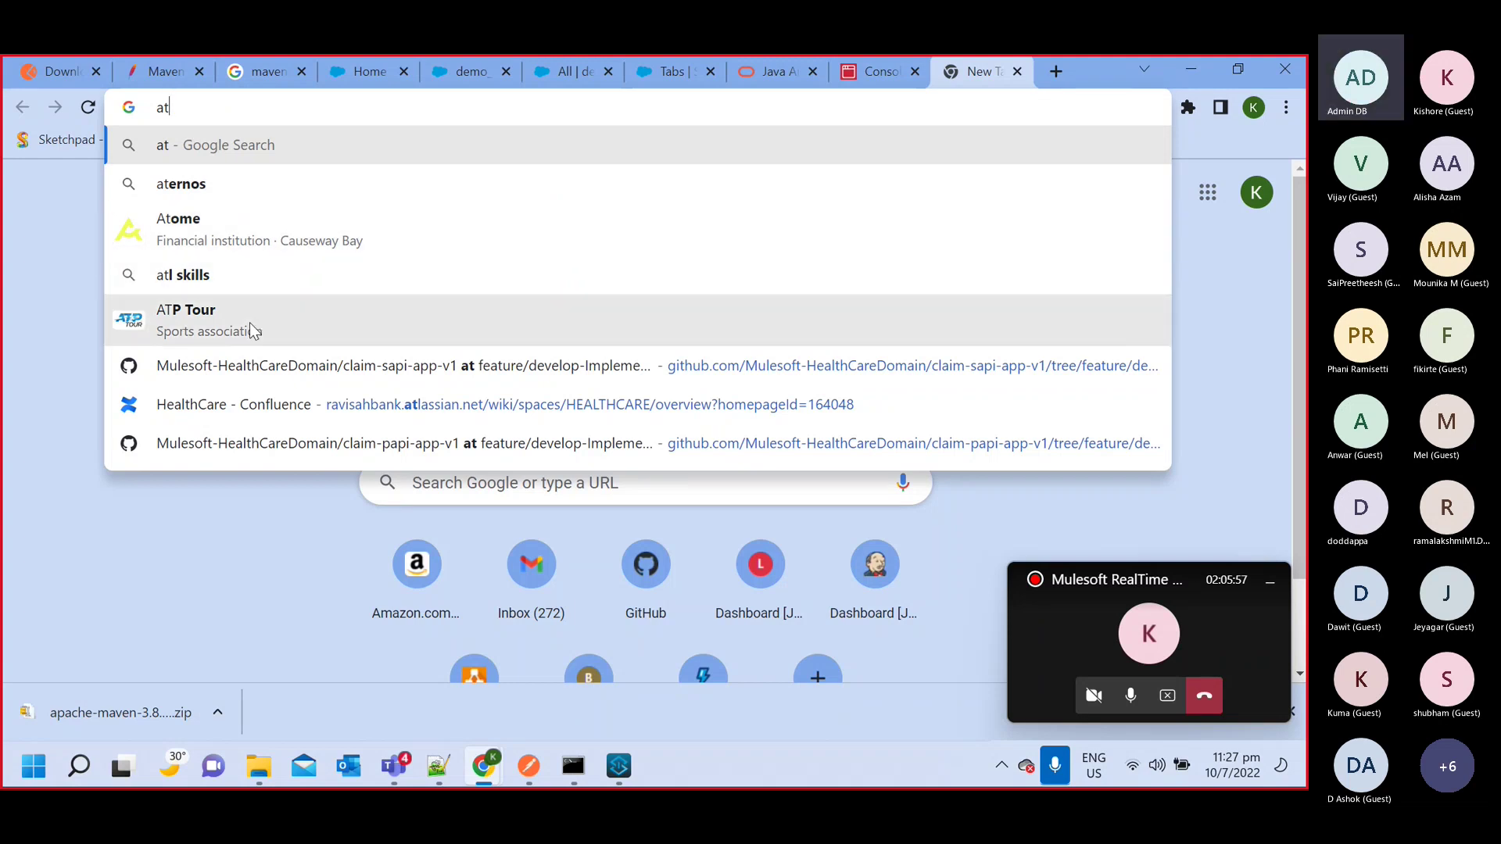
pyautogui.click(269, 406)
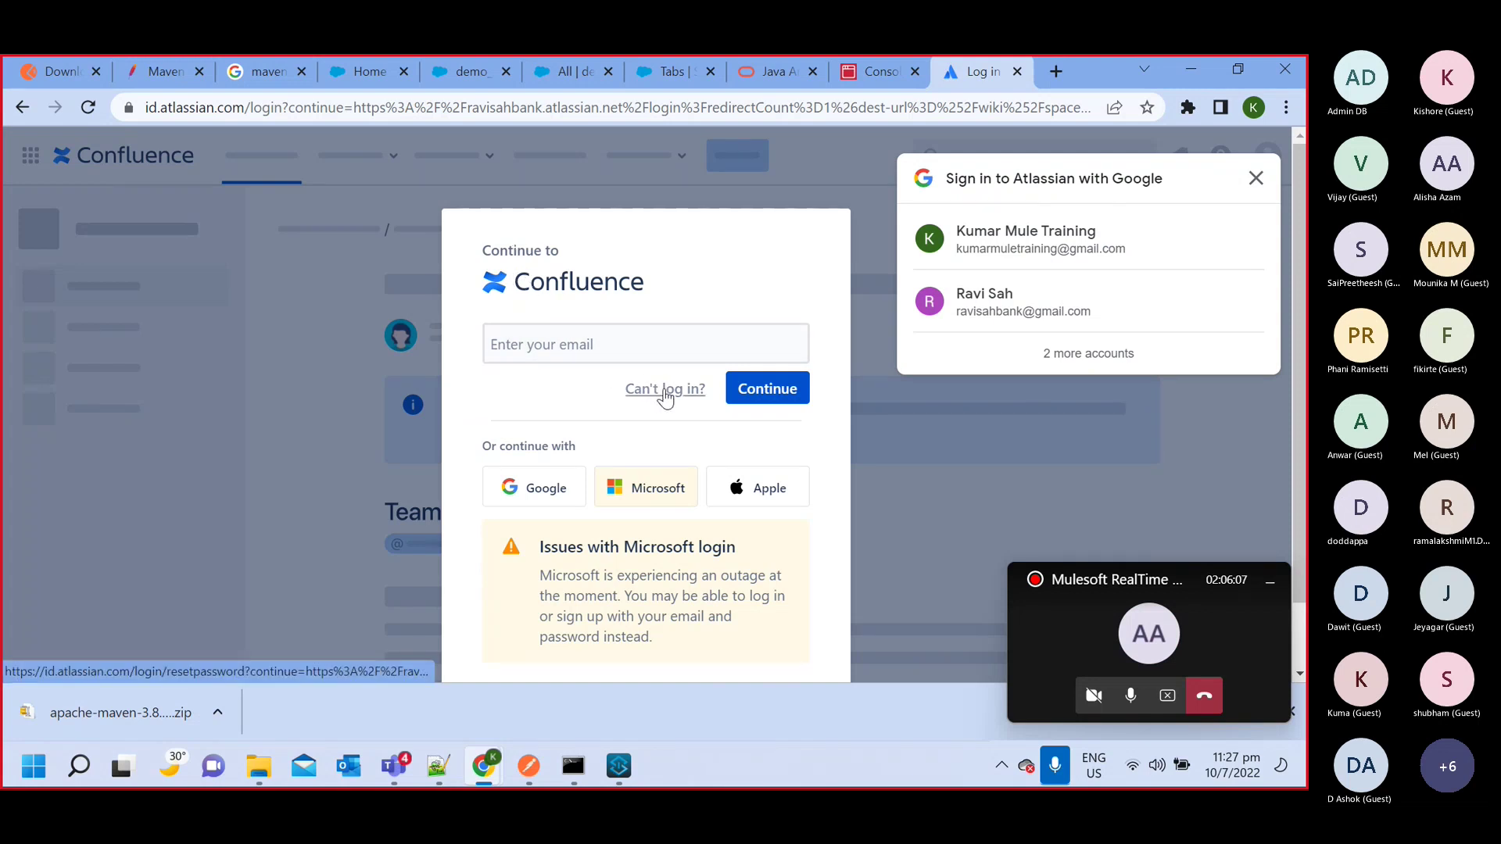
# Dismiss the Google account prompt and continue to the Confluence login using Google
pyautogui.click(1256, 182)
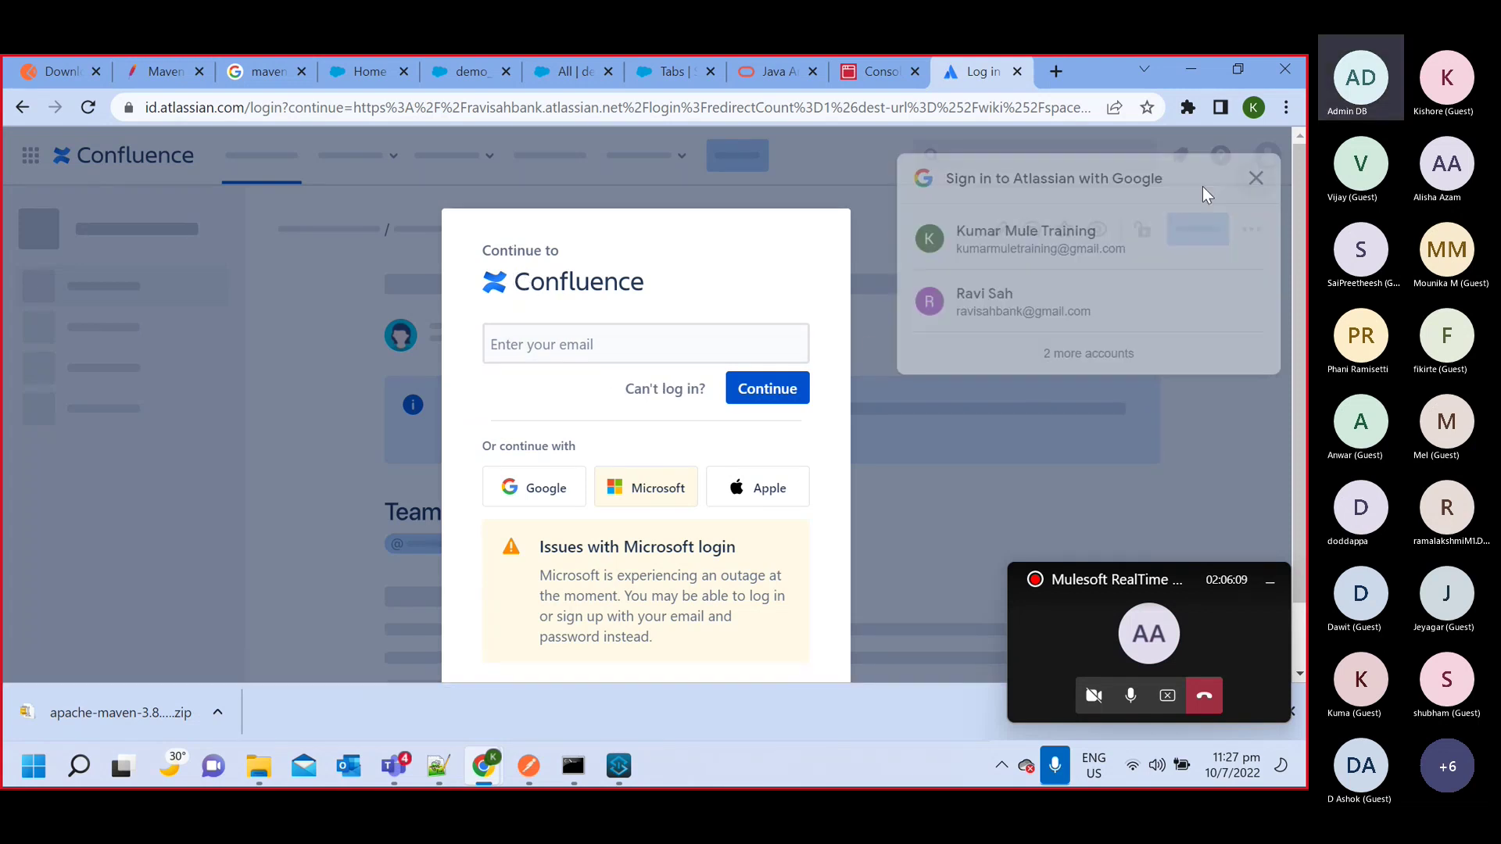
pyautogui.scroll(-1, 596, 386)
pyautogui.scroll(1, 704, 367)
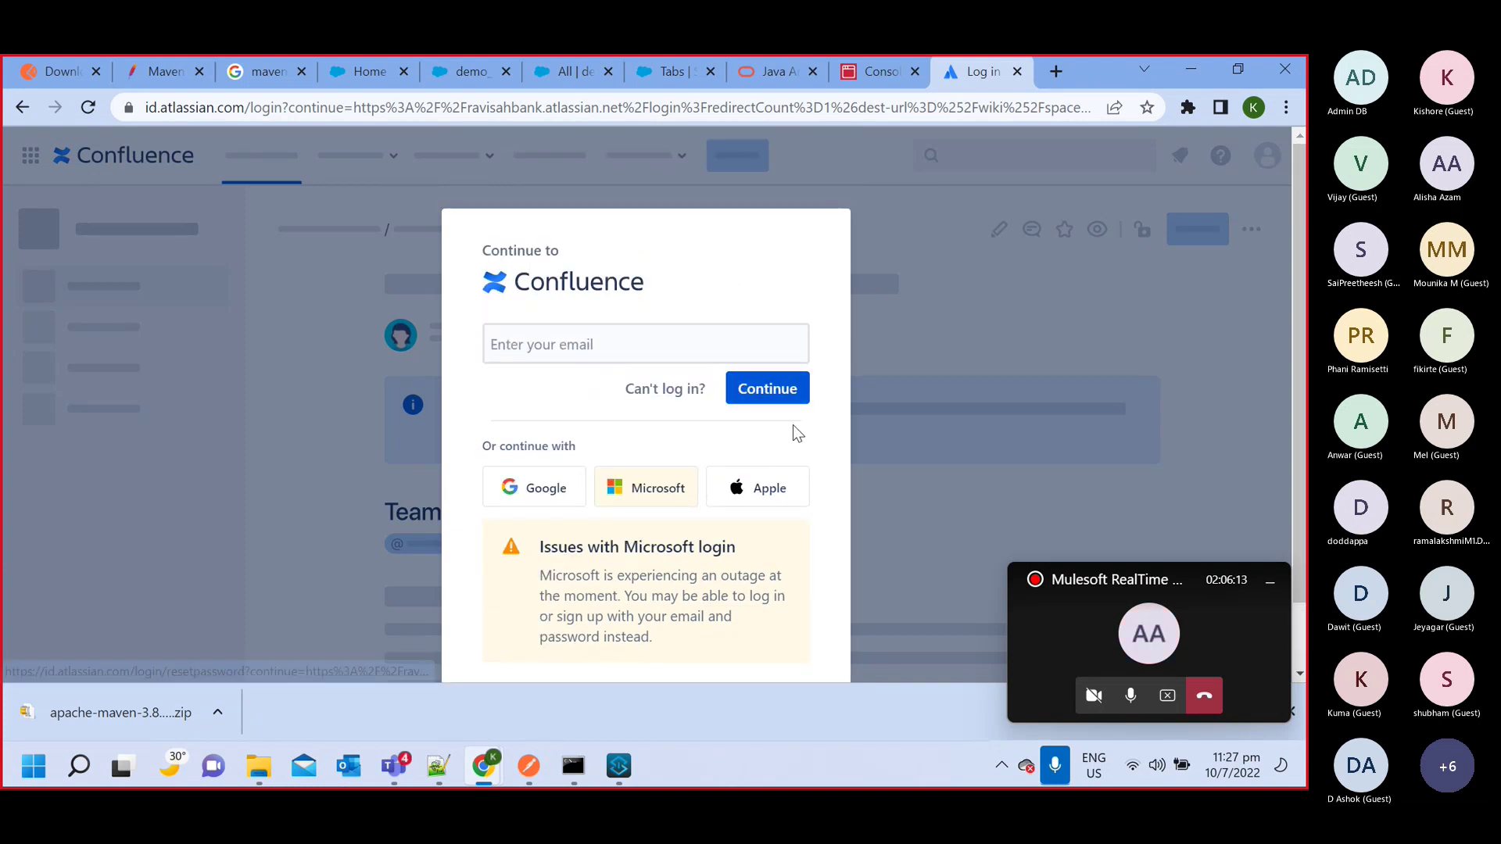
pyautogui.click(779, 397)
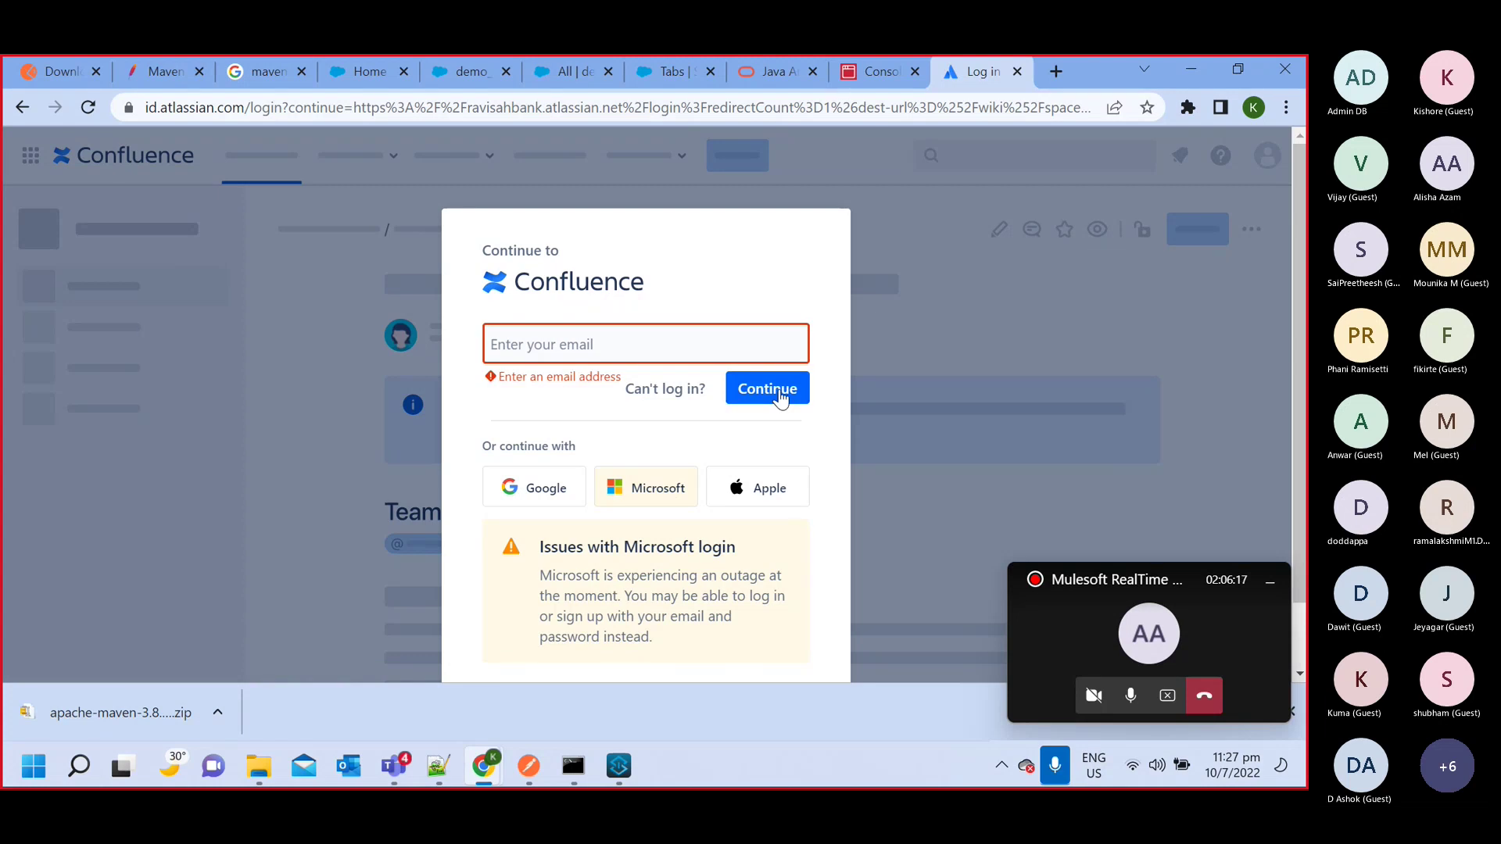
pyautogui.click(547, 494)
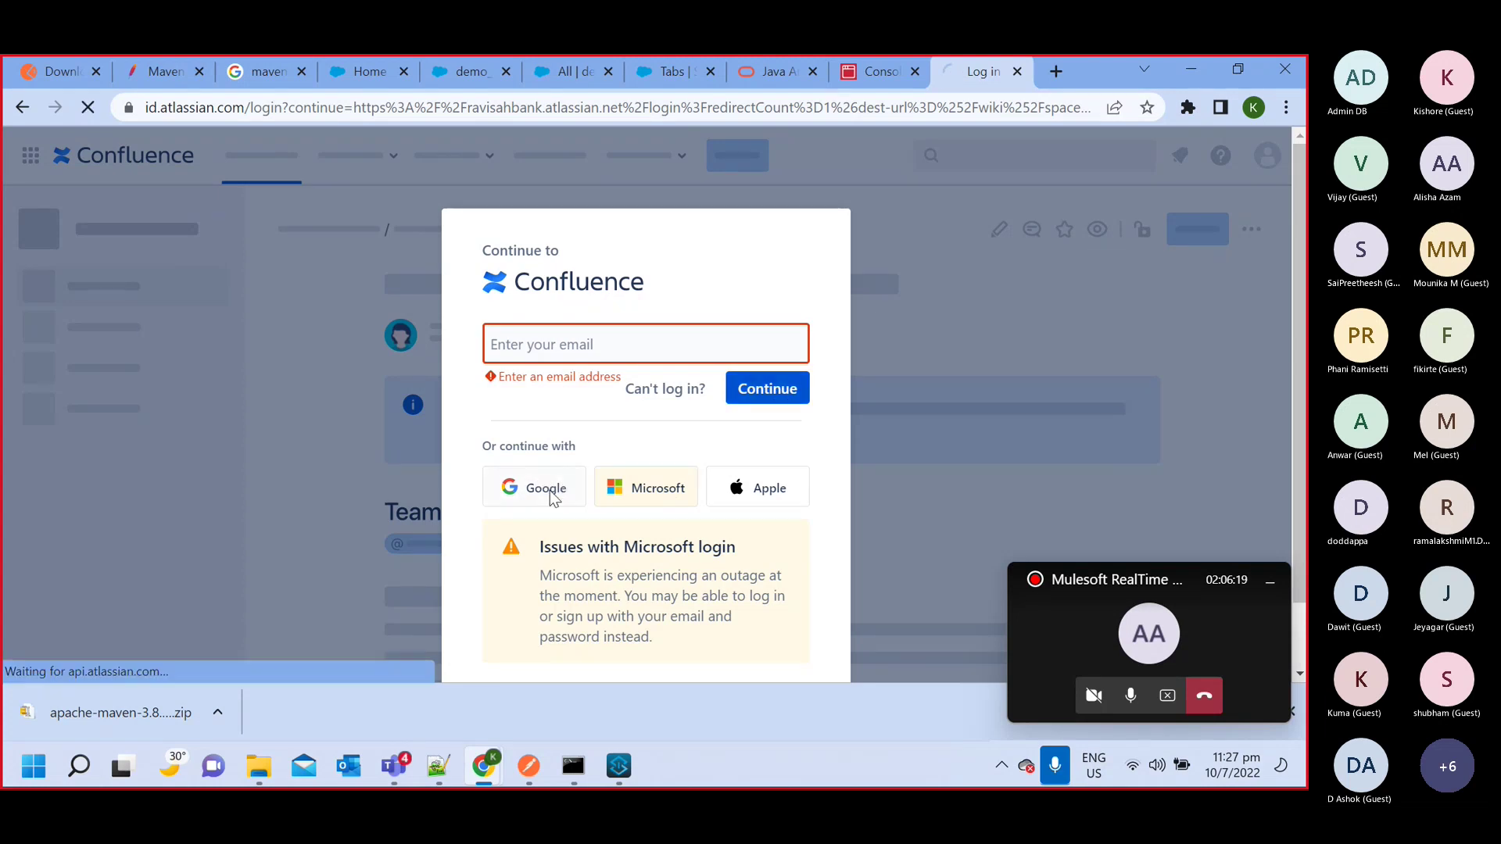
# Choose the fourth listed Google account and create an Atlassian account from its details
pyautogui.scroll(-1, 846, 420)
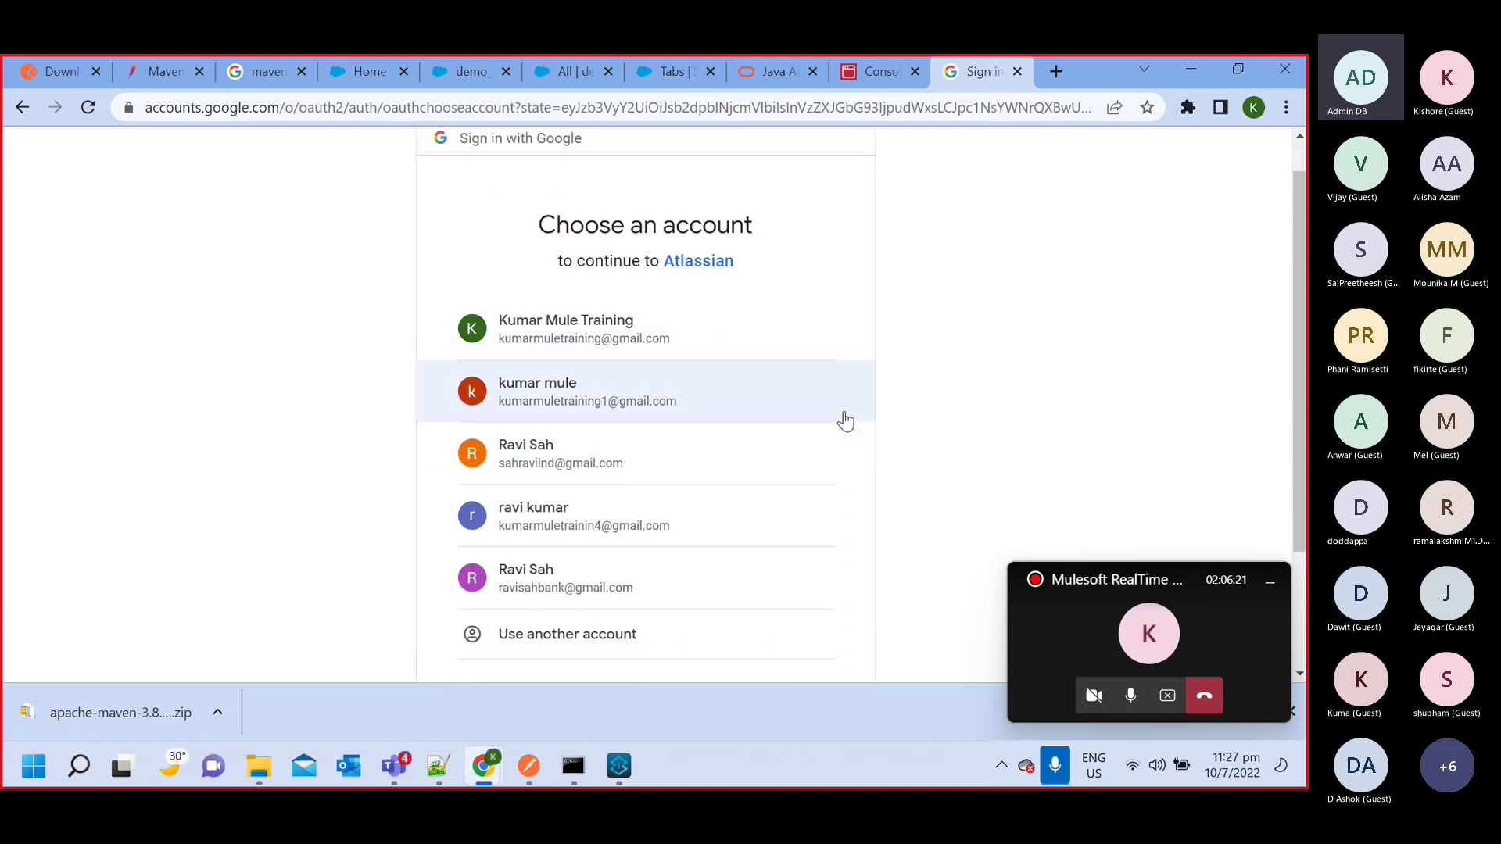
pyautogui.scroll(-2, 836, 420)
pyautogui.scroll(2, 820, 422)
pyautogui.scroll(1, 587, 358)
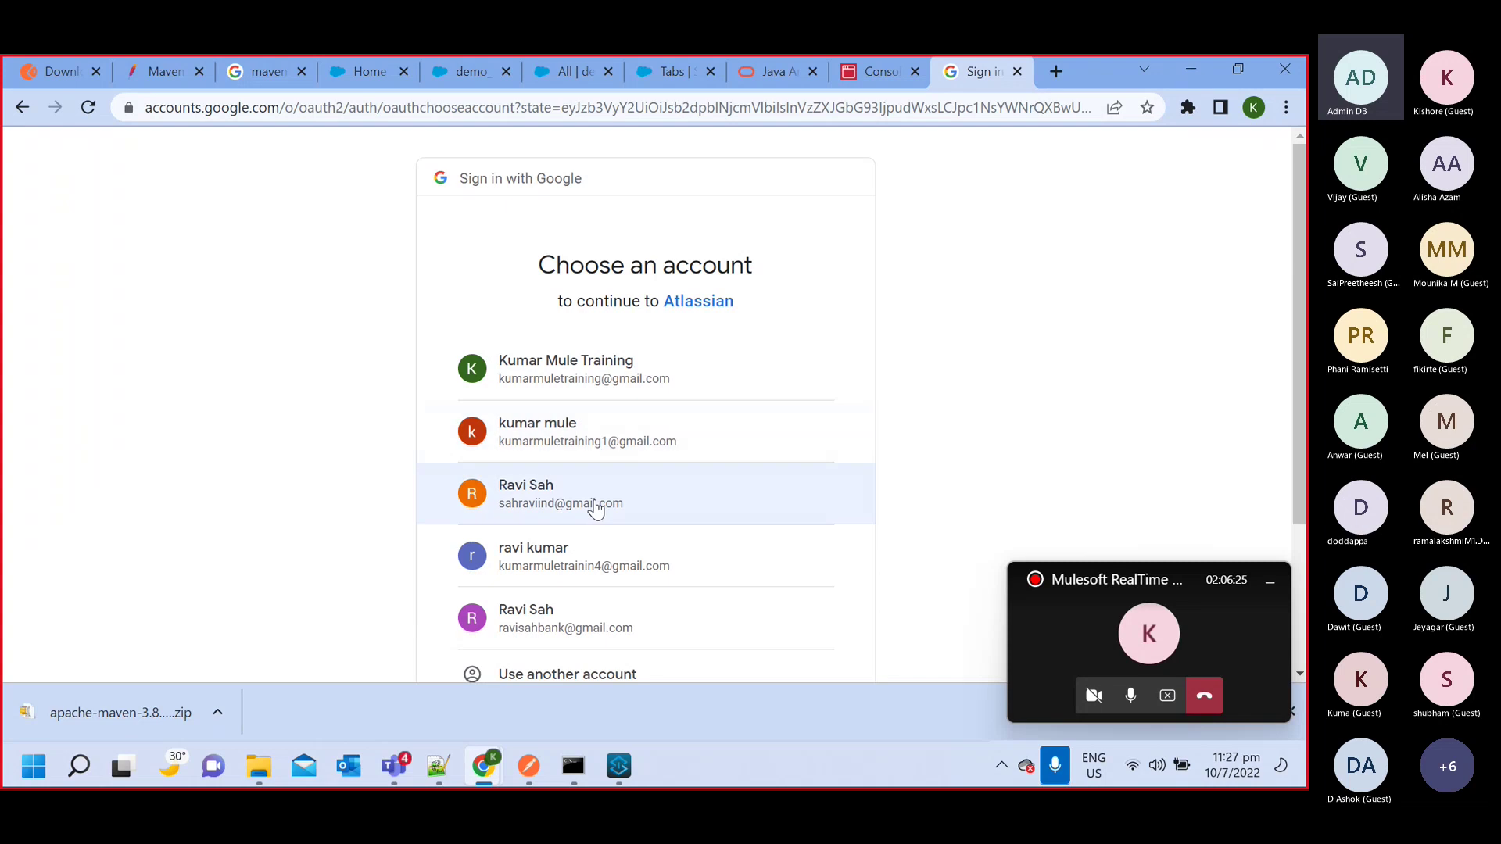
pyautogui.scroll(-2, 593, 508)
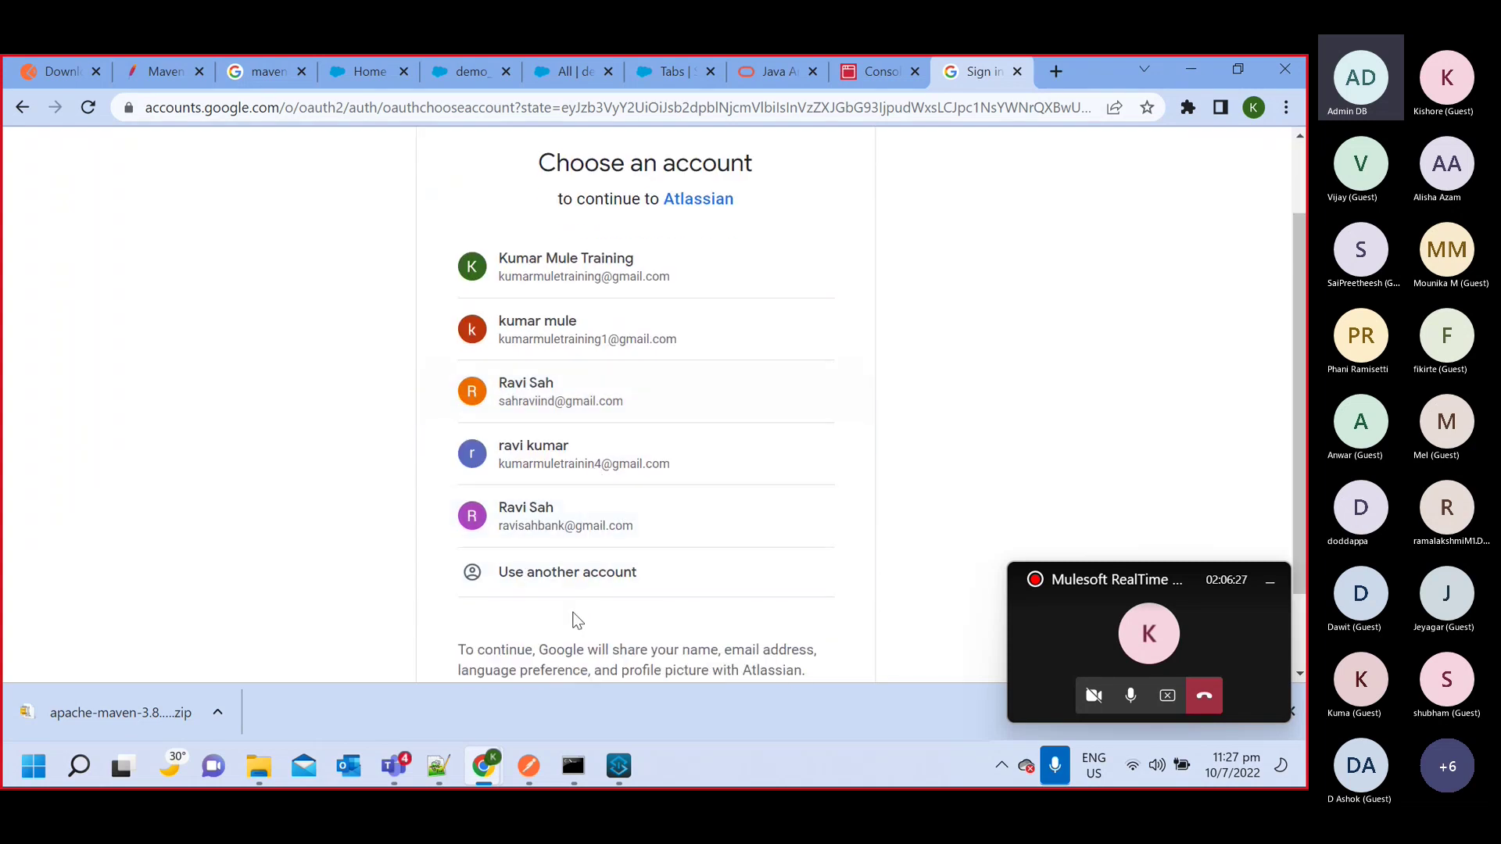
pyautogui.scroll(2, 574, 536)
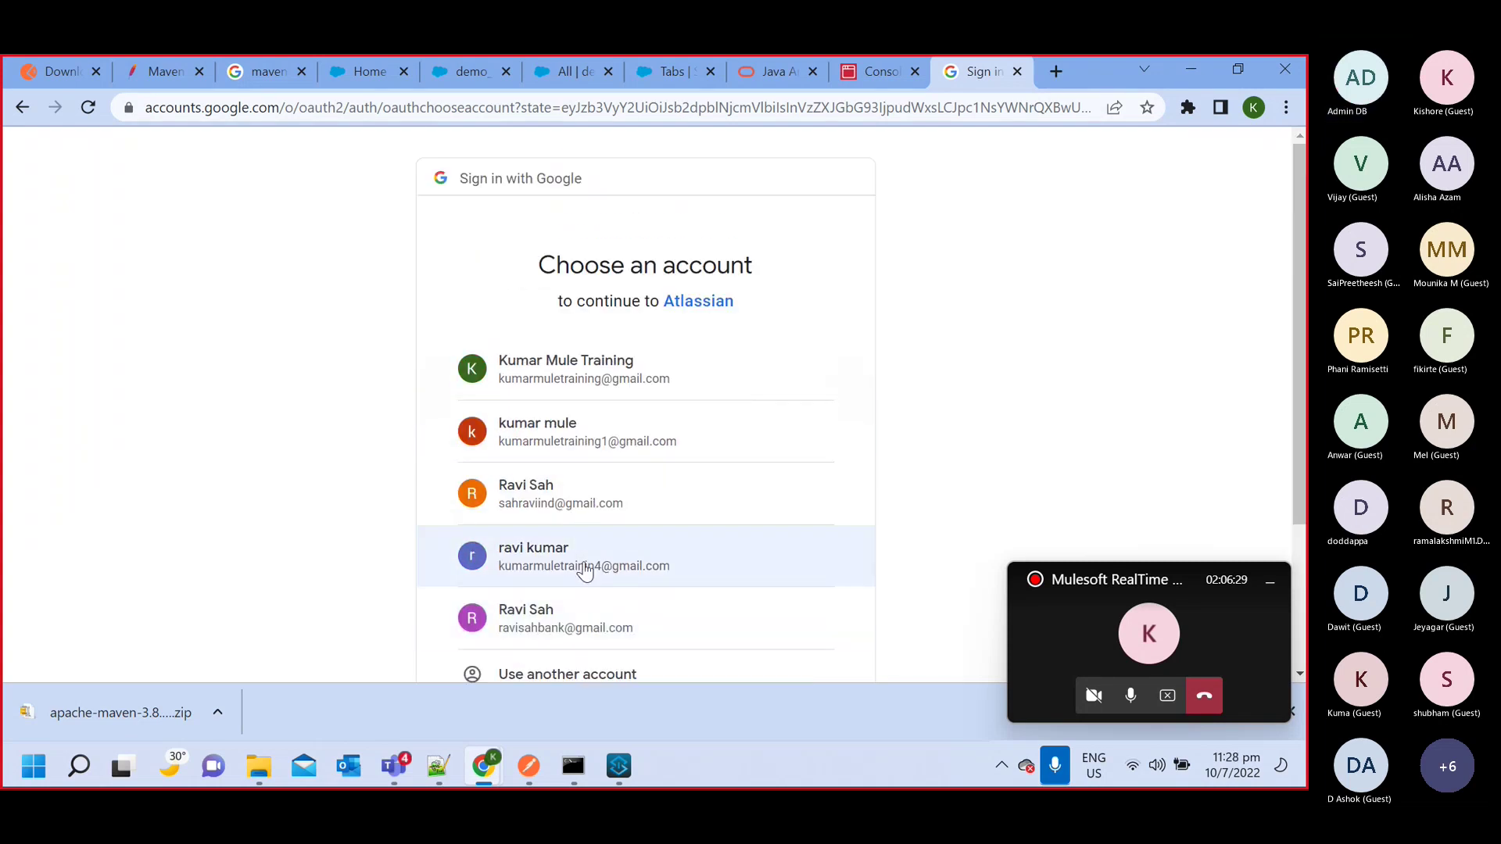
pyautogui.click(585, 570)
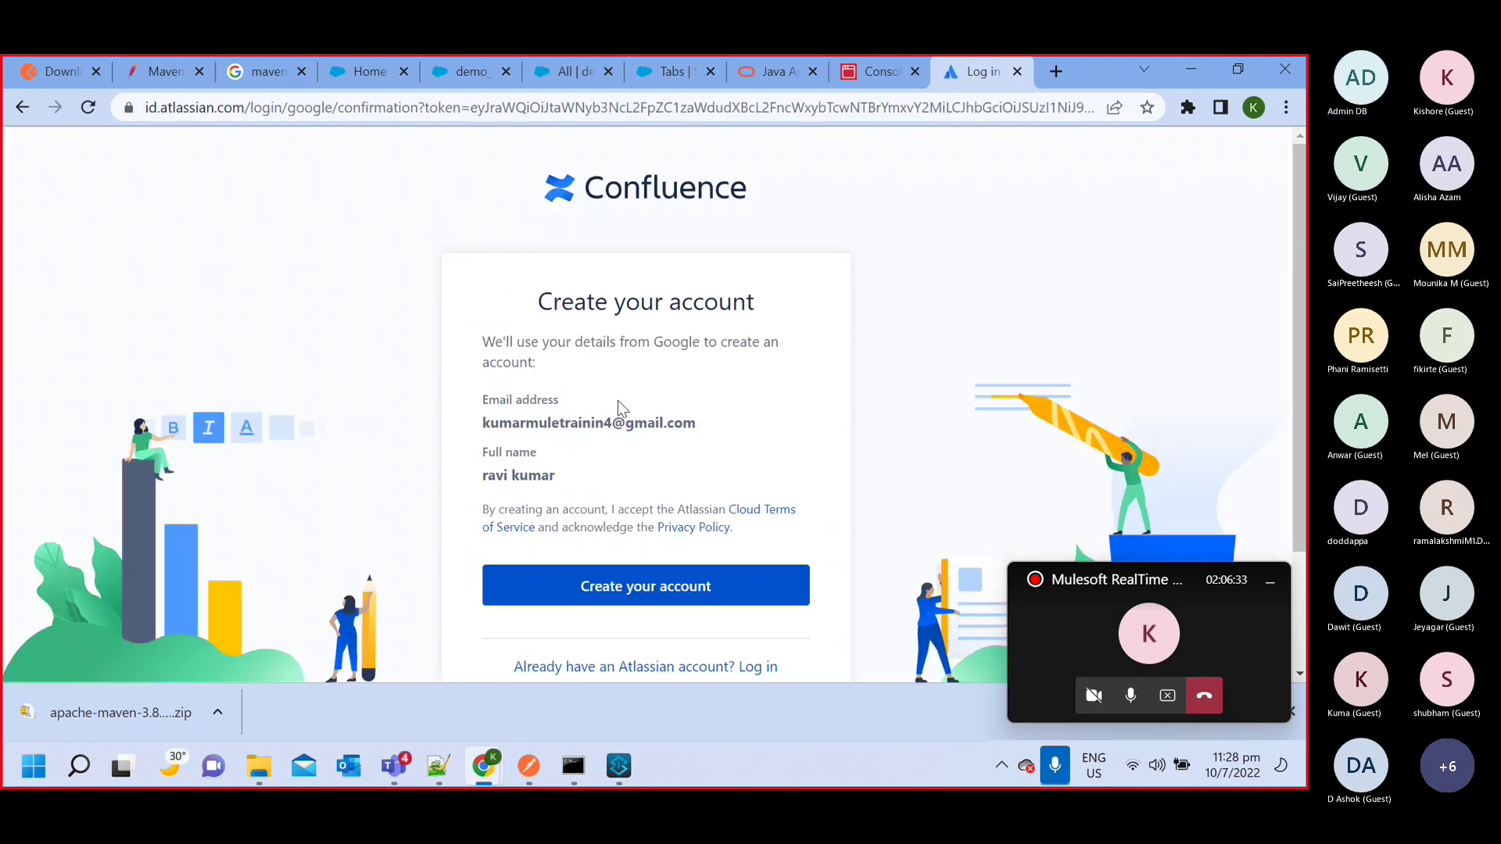
pyautogui.click(639, 585)
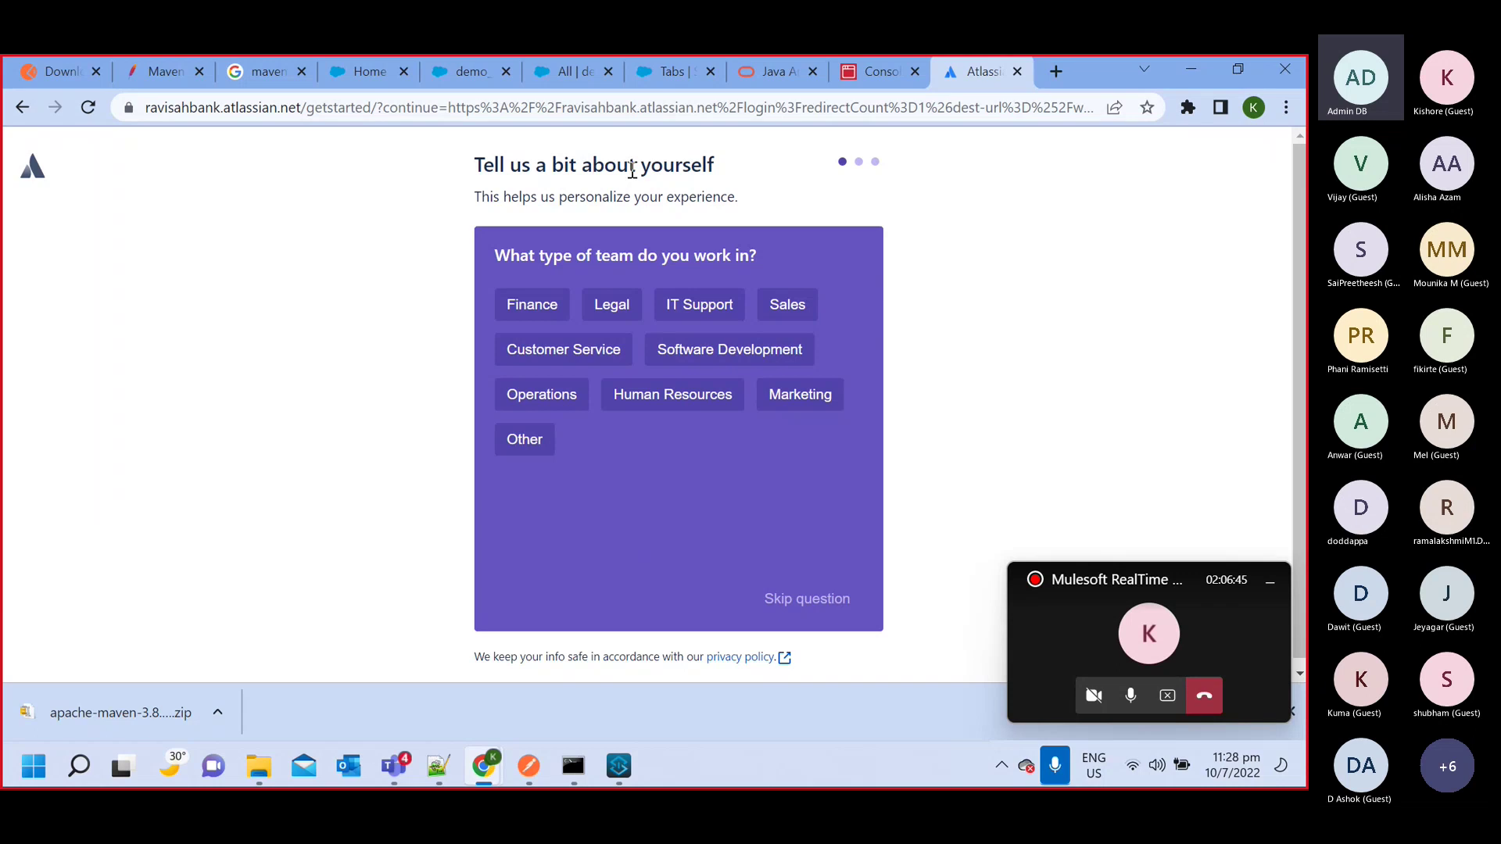
# Answer the personalization questions with Software Development as the team type and Project Manager as the role
pyautogui.scroll(-1, 603, 402)
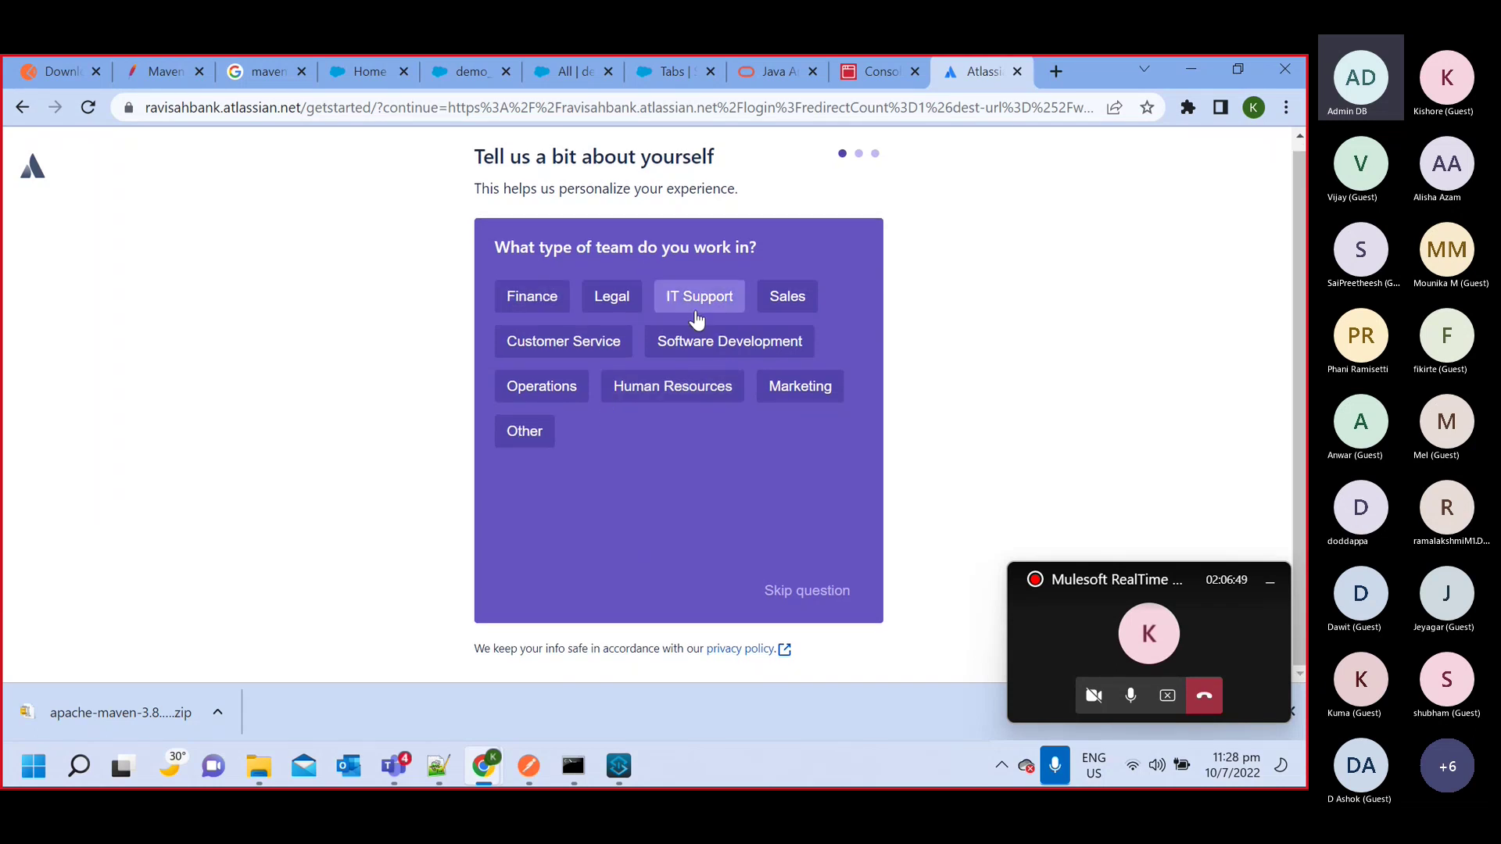
pyautogui.click(749, 345)
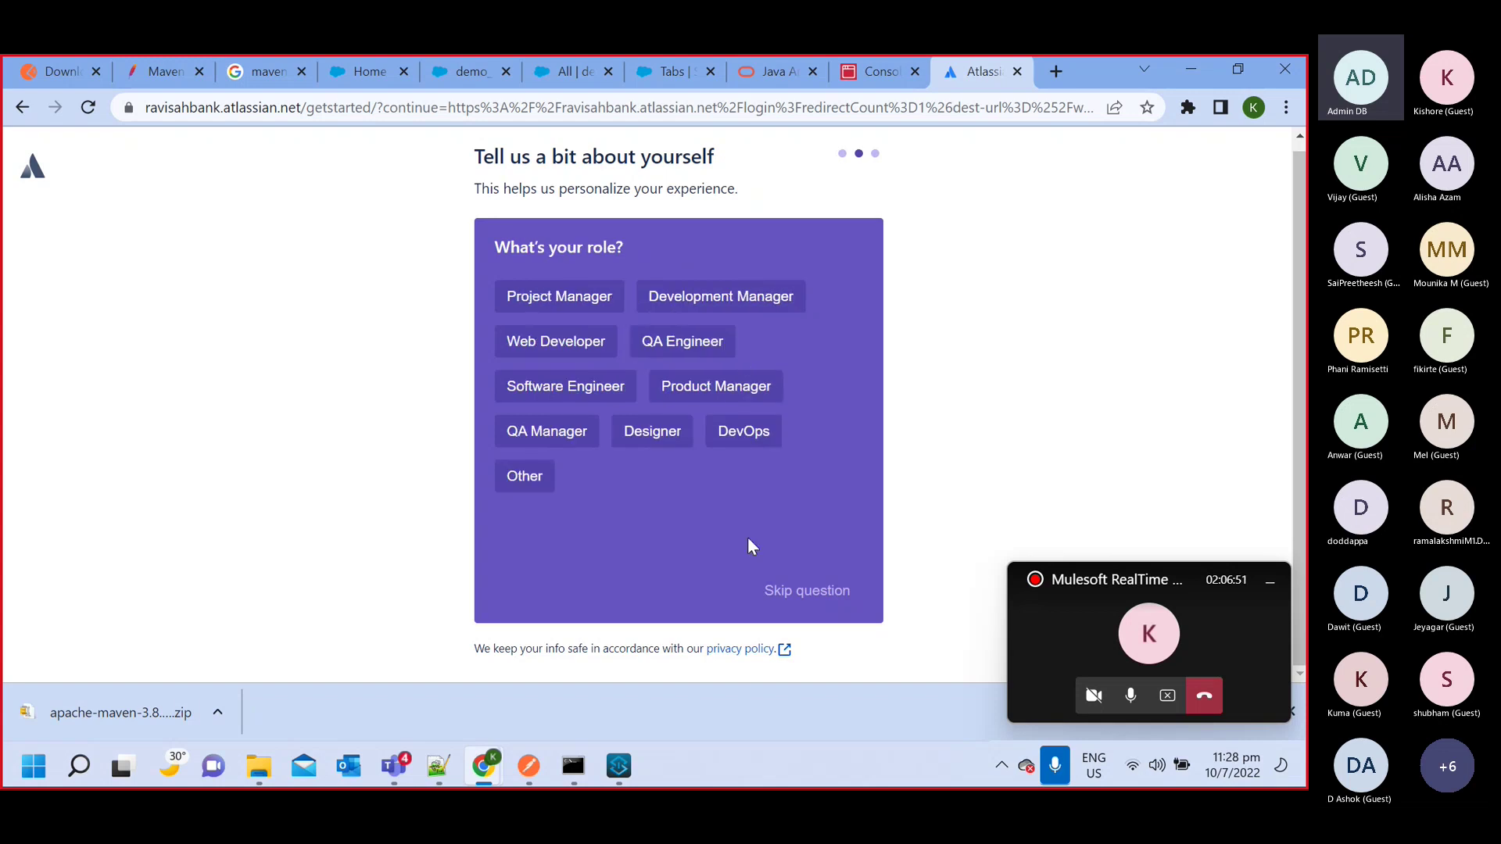
pyautogui.click(556, 310)
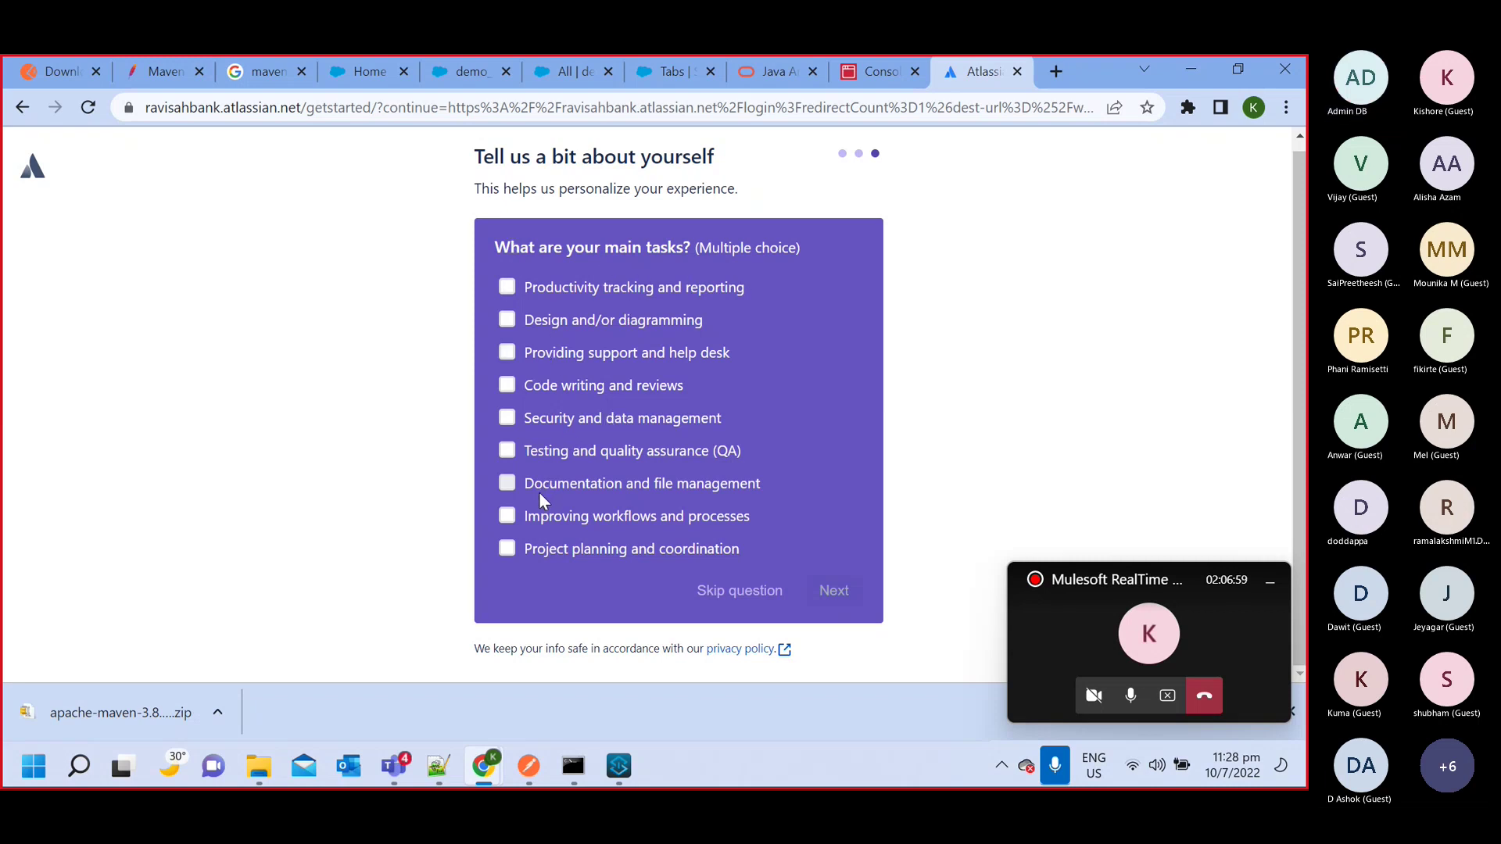
# Submit the main tasks as design and/or diagramming, code writing and reviews, documentation and file management, and project planning and coordination
pyautogui.moveTo(469, 776)
pyautogui.click(509, 388)
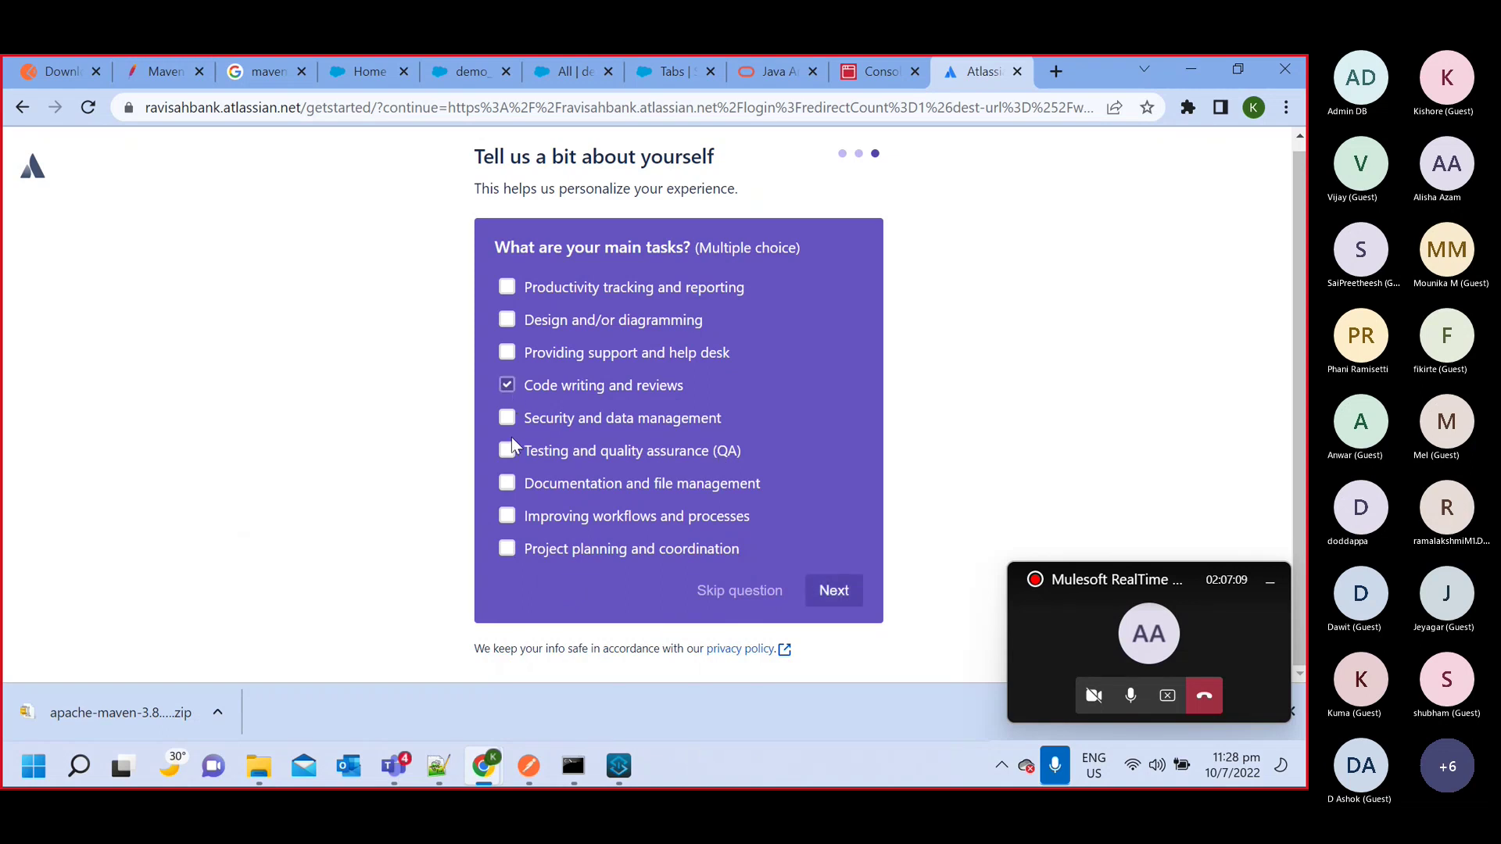
pyautogui.click(510, 483)
pyautogui.click(508, 320)
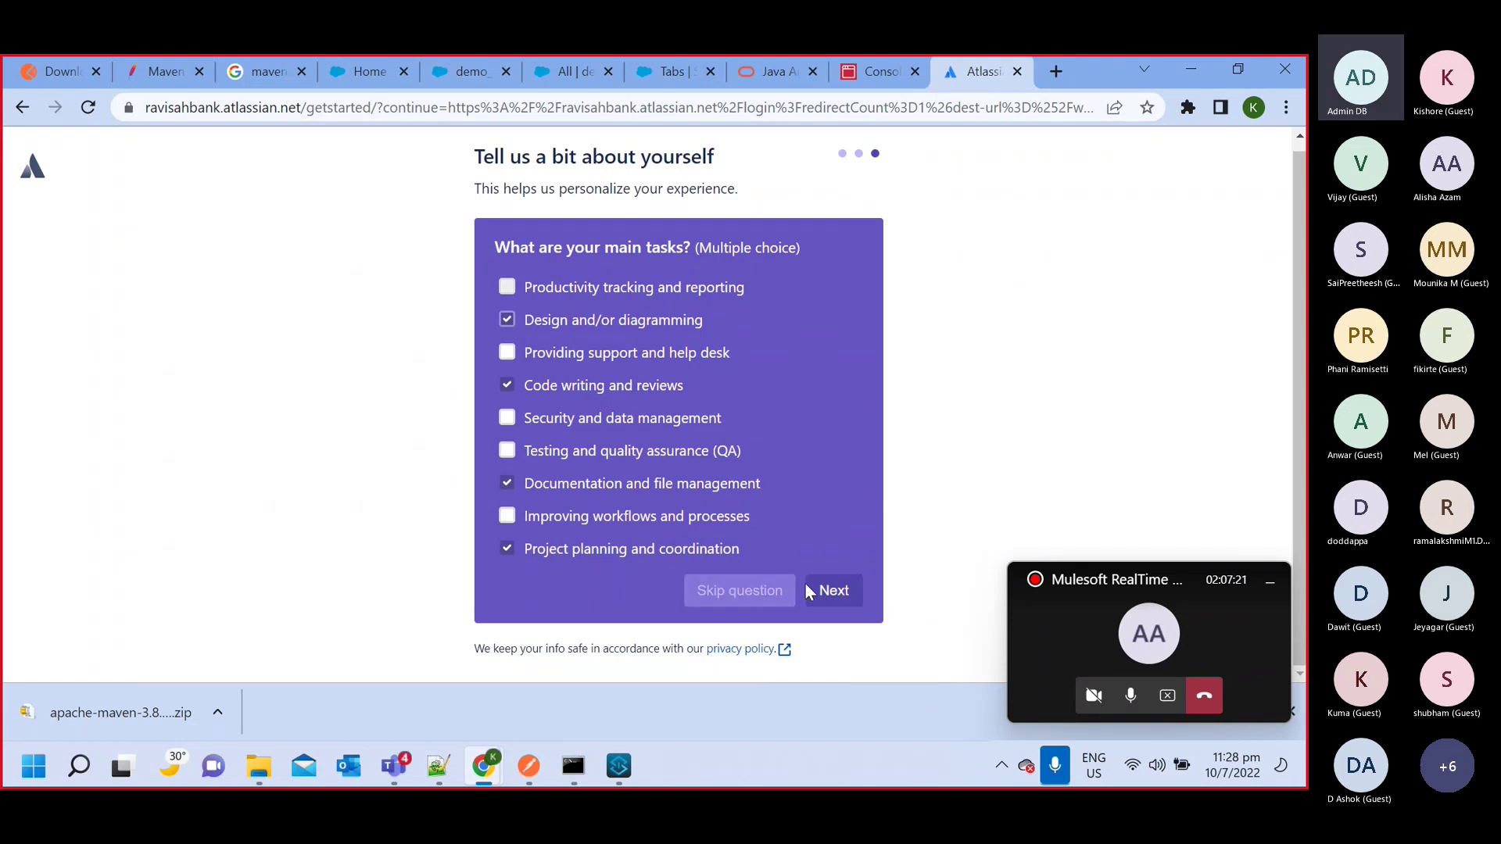
pyautogui.click(829, 594)
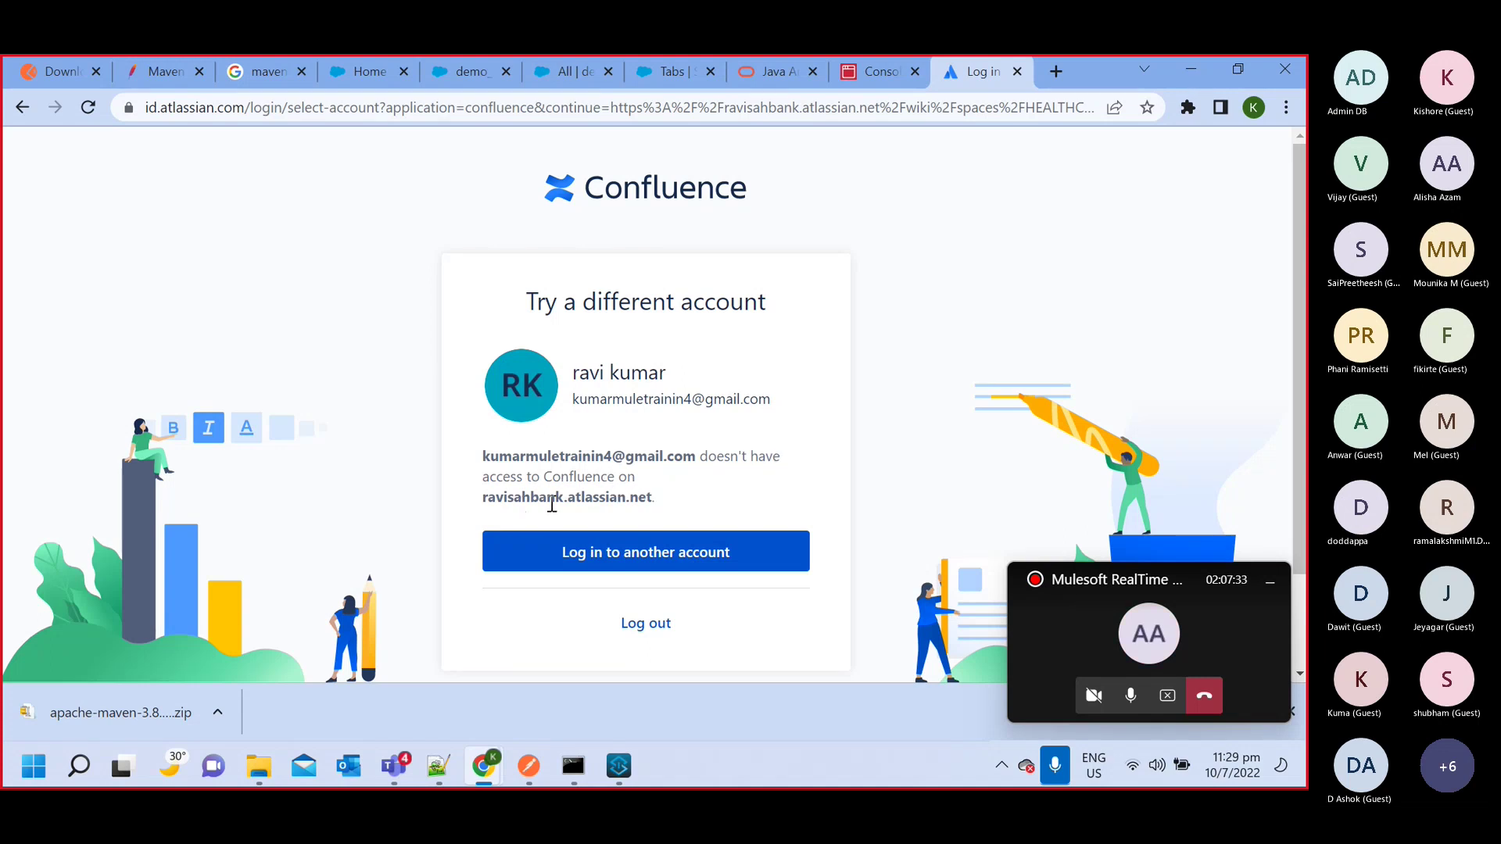
# Try to log in to Confluence with another account
pyautogui.click(671, 555)
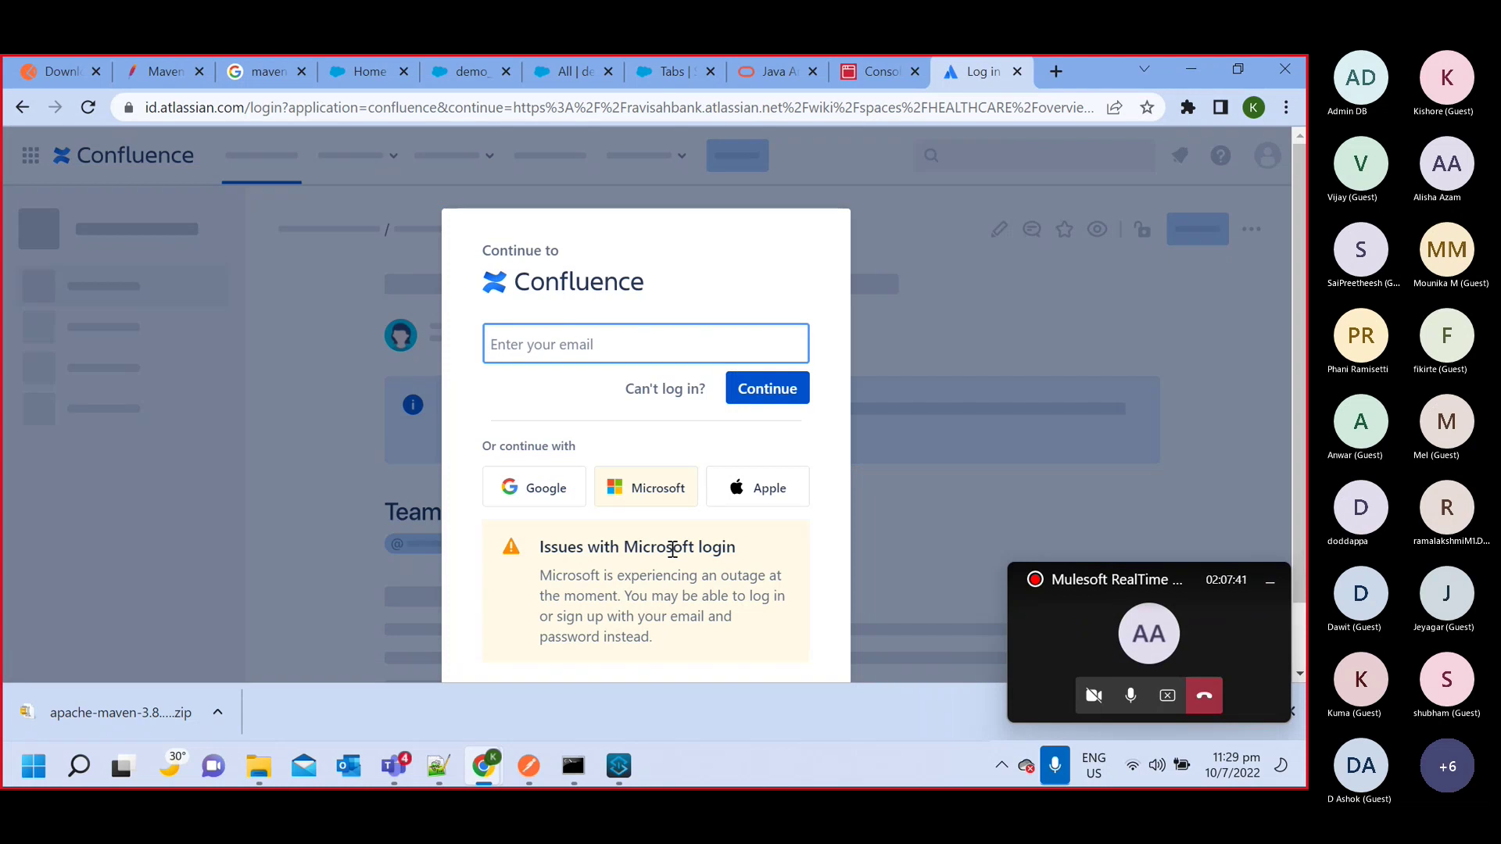
pyautogui.click(313, 461)
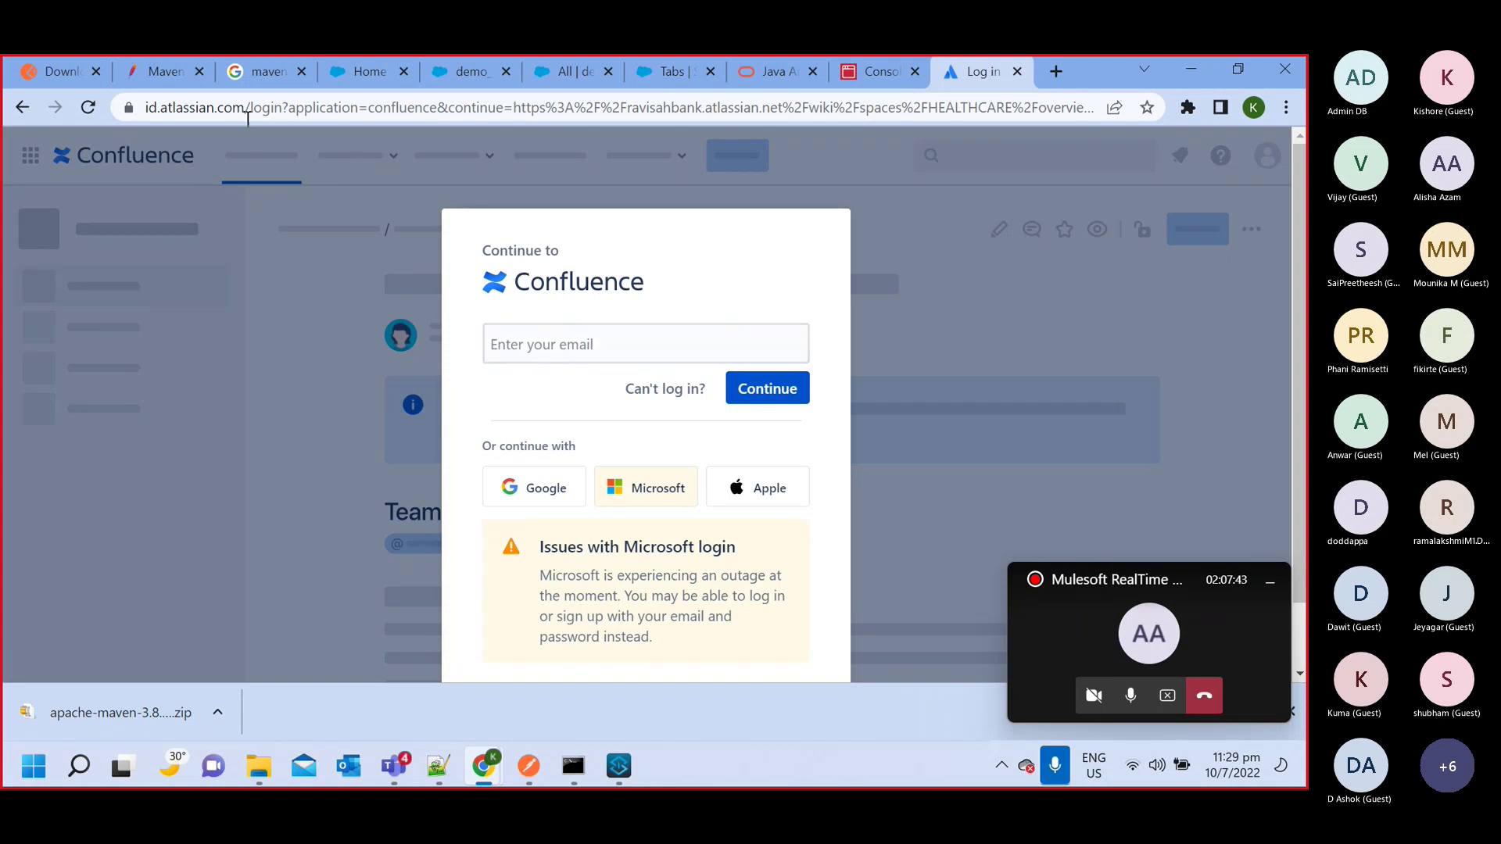
pyautogui.click(607, 488)
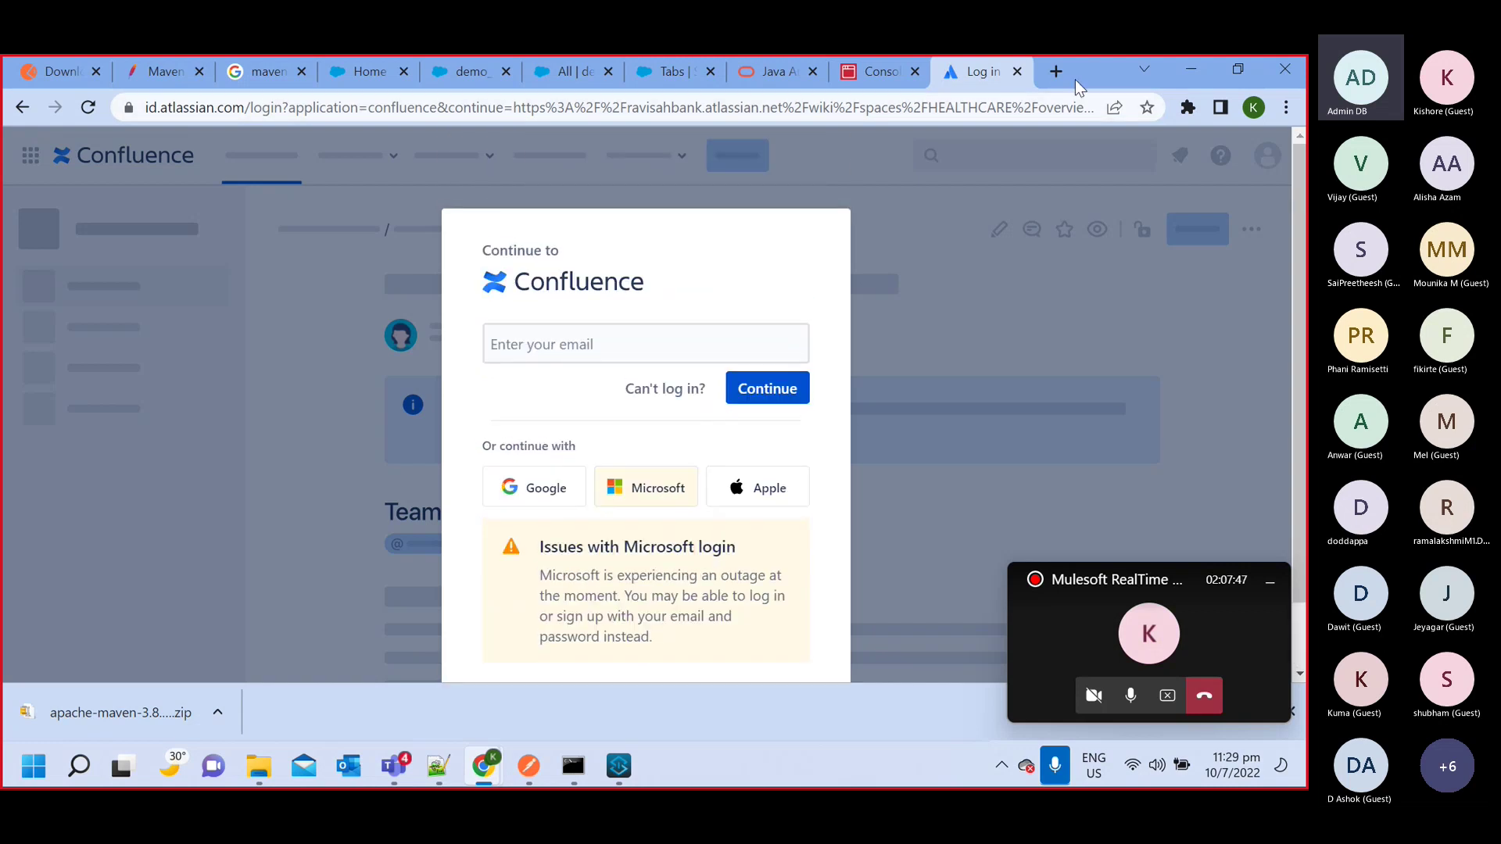
# Open atlassian.net in a new browser tab and log in to the Atlassian account
pyautogui.click(1056, 69)
pyautogui.click(1033, 99)
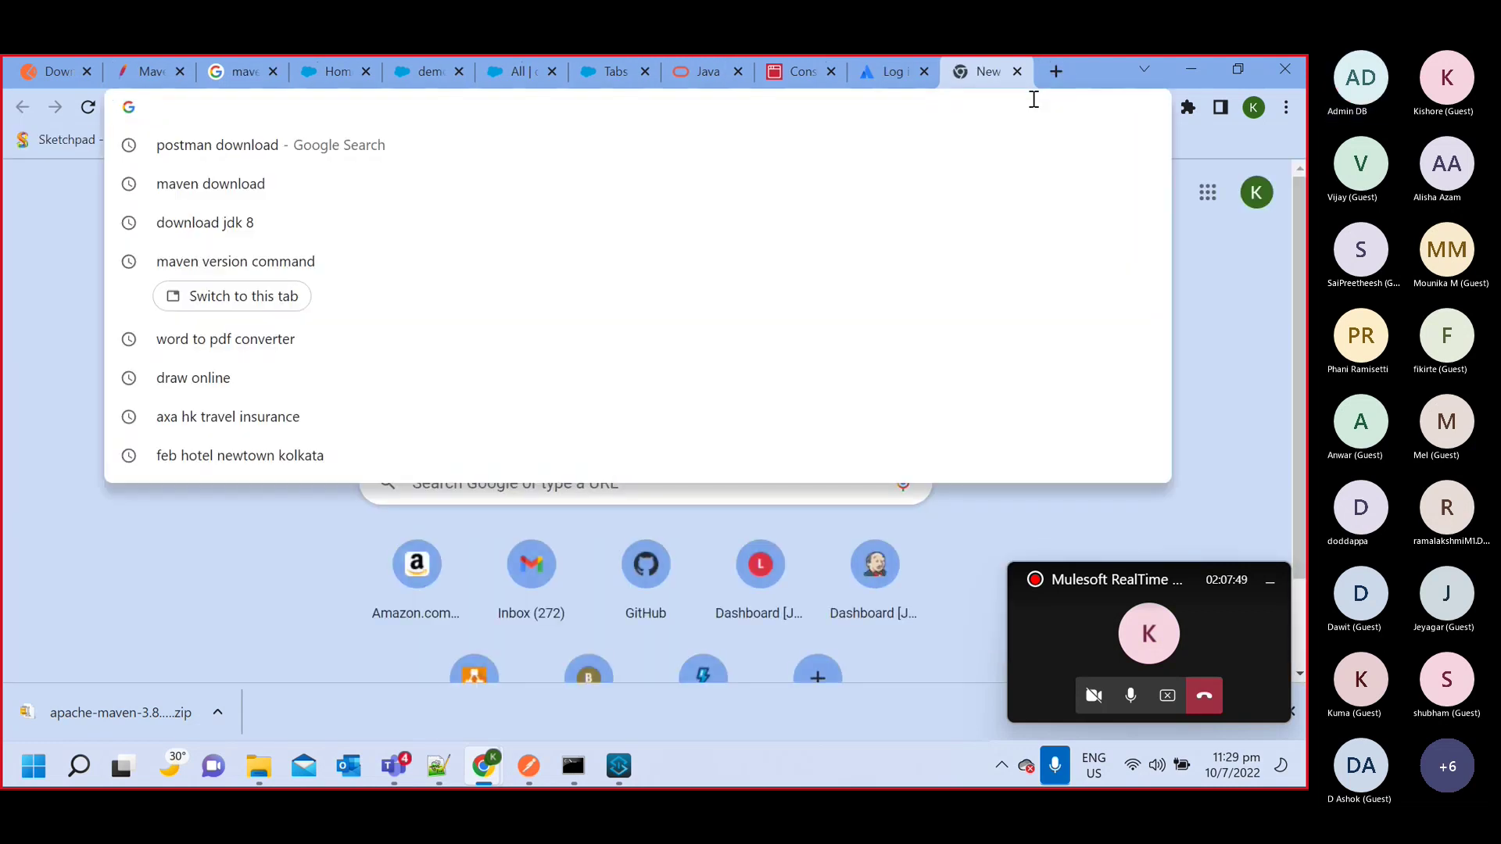
pyautogui.write('at')
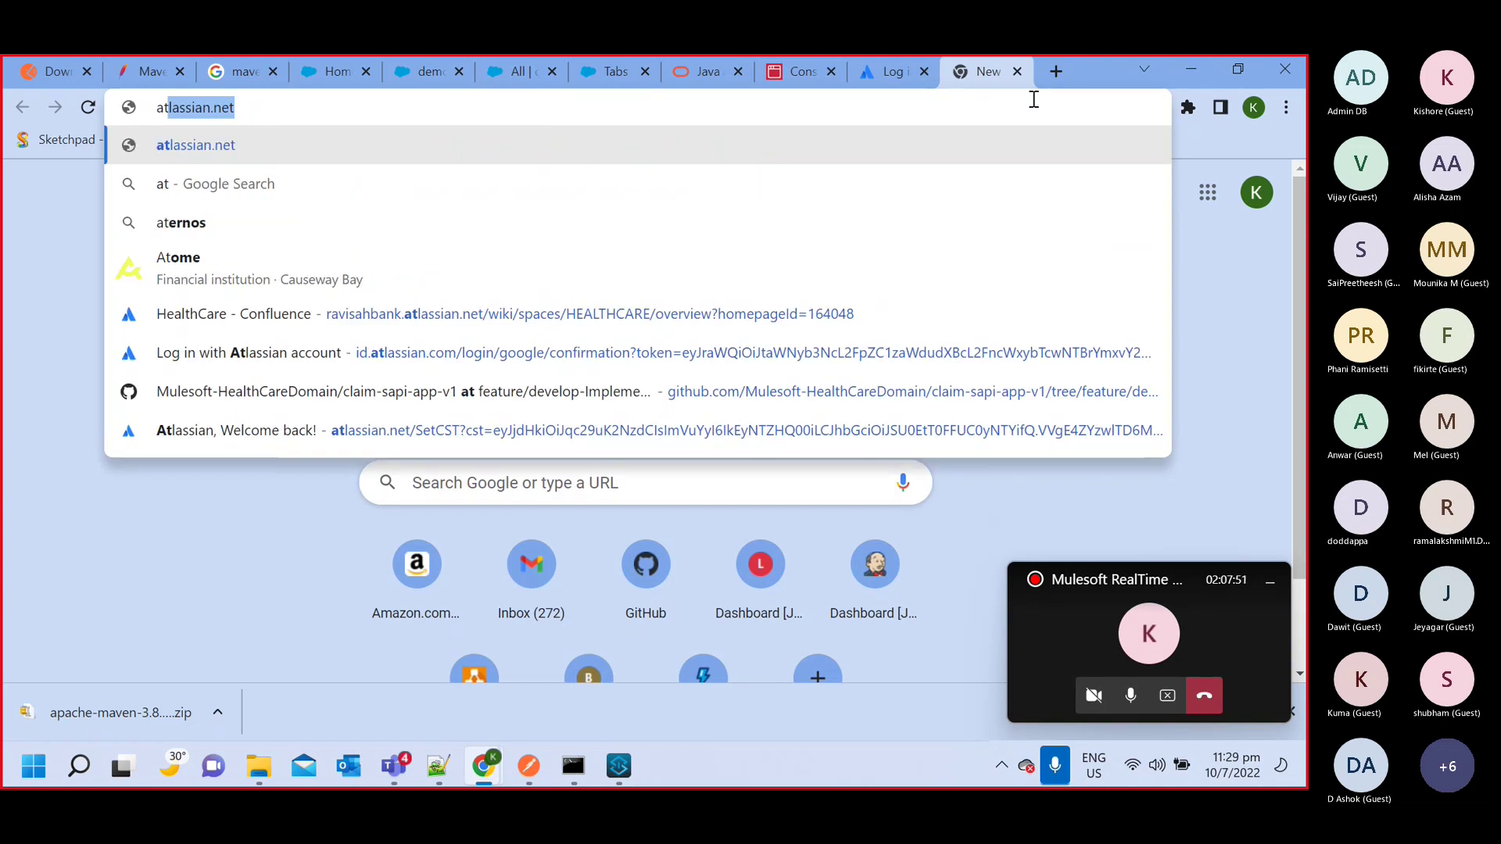
pyautogui.press('Return')
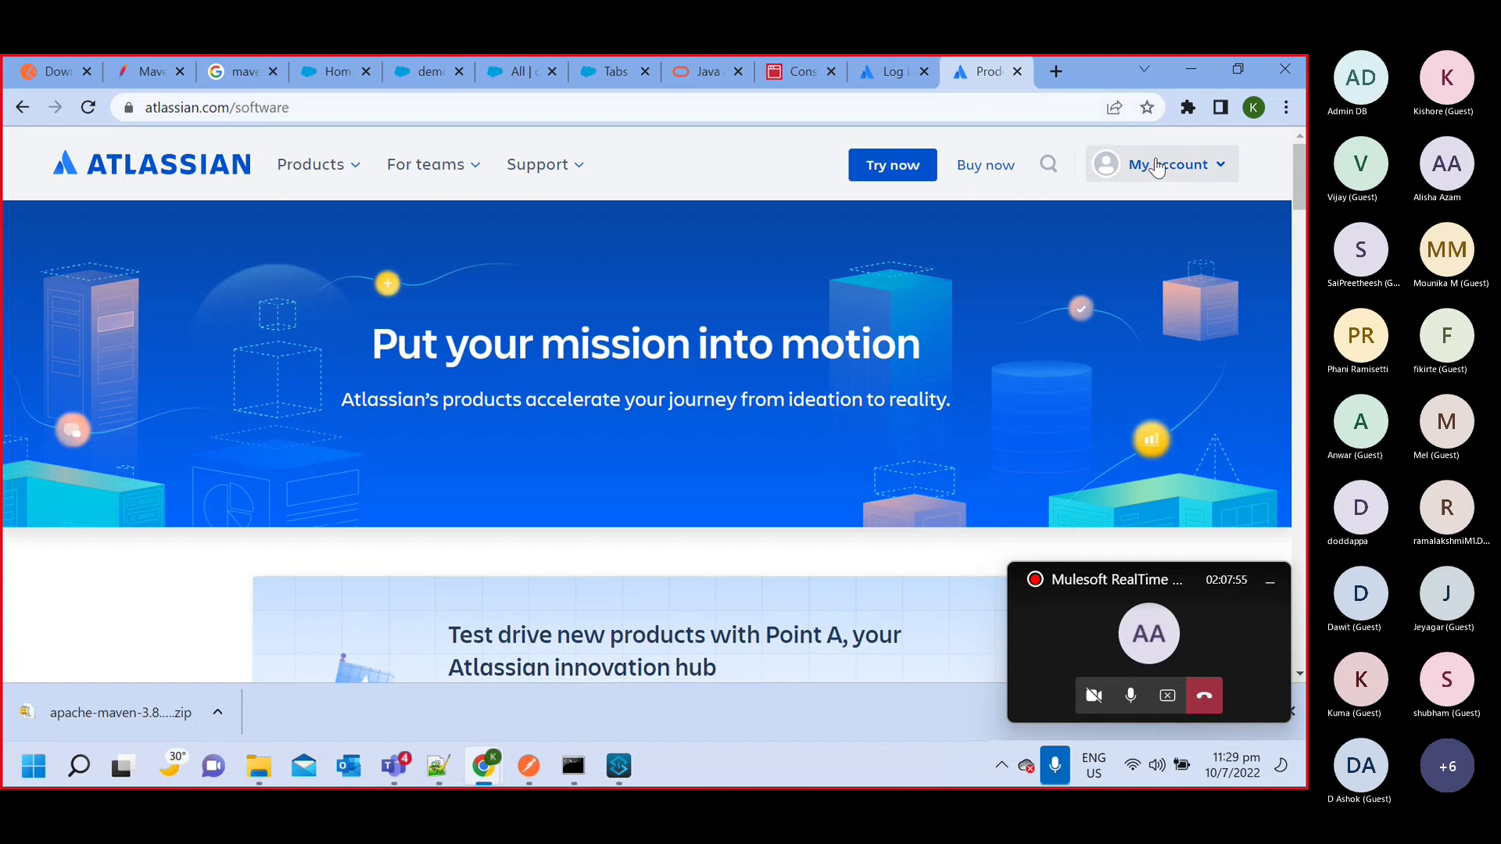
pyautogui.click(1156, 164)
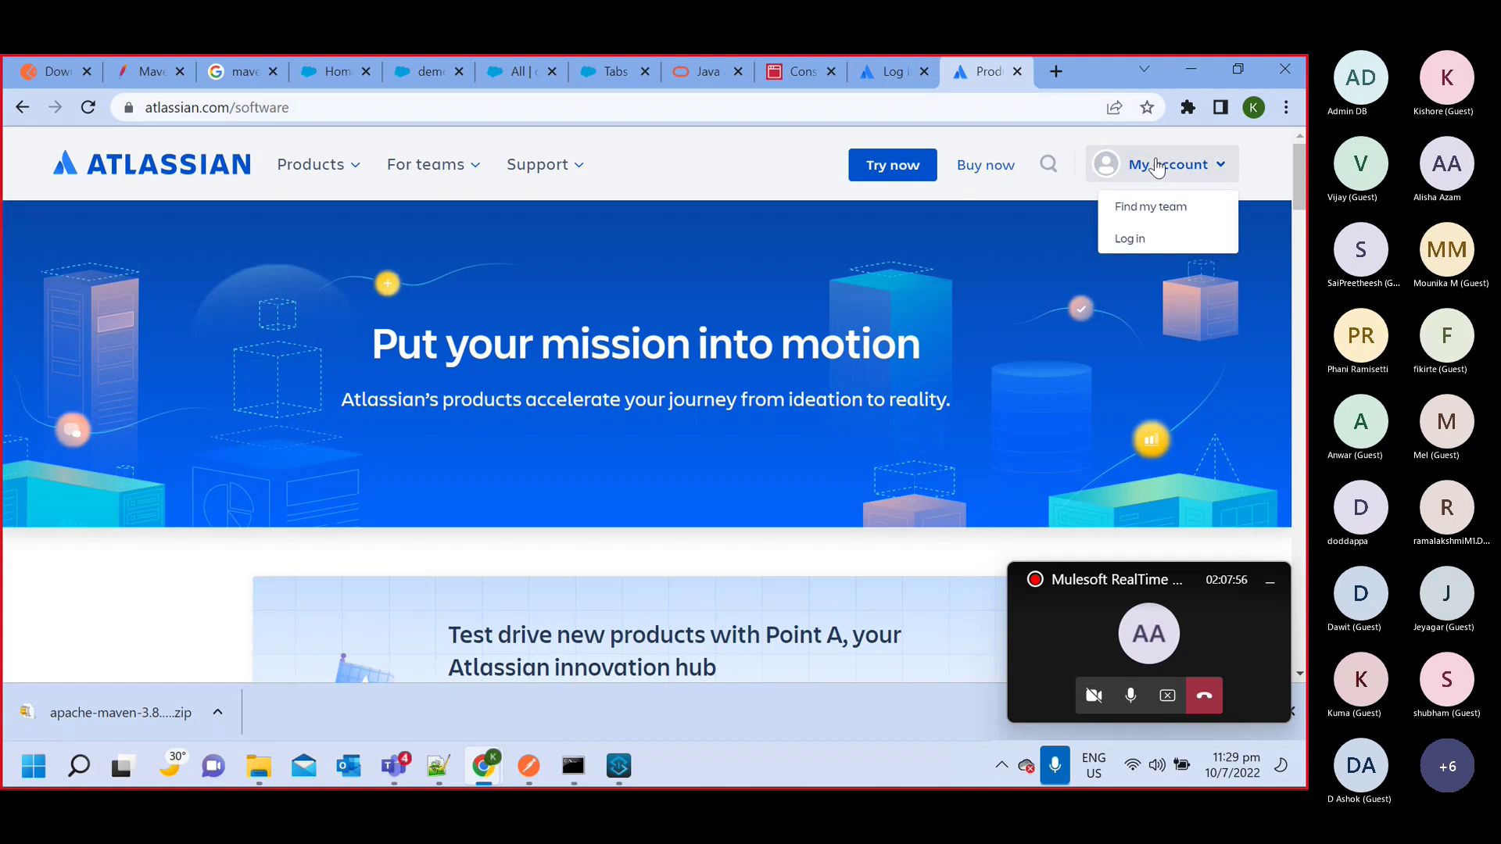
pyautogui.click(1142, 244)
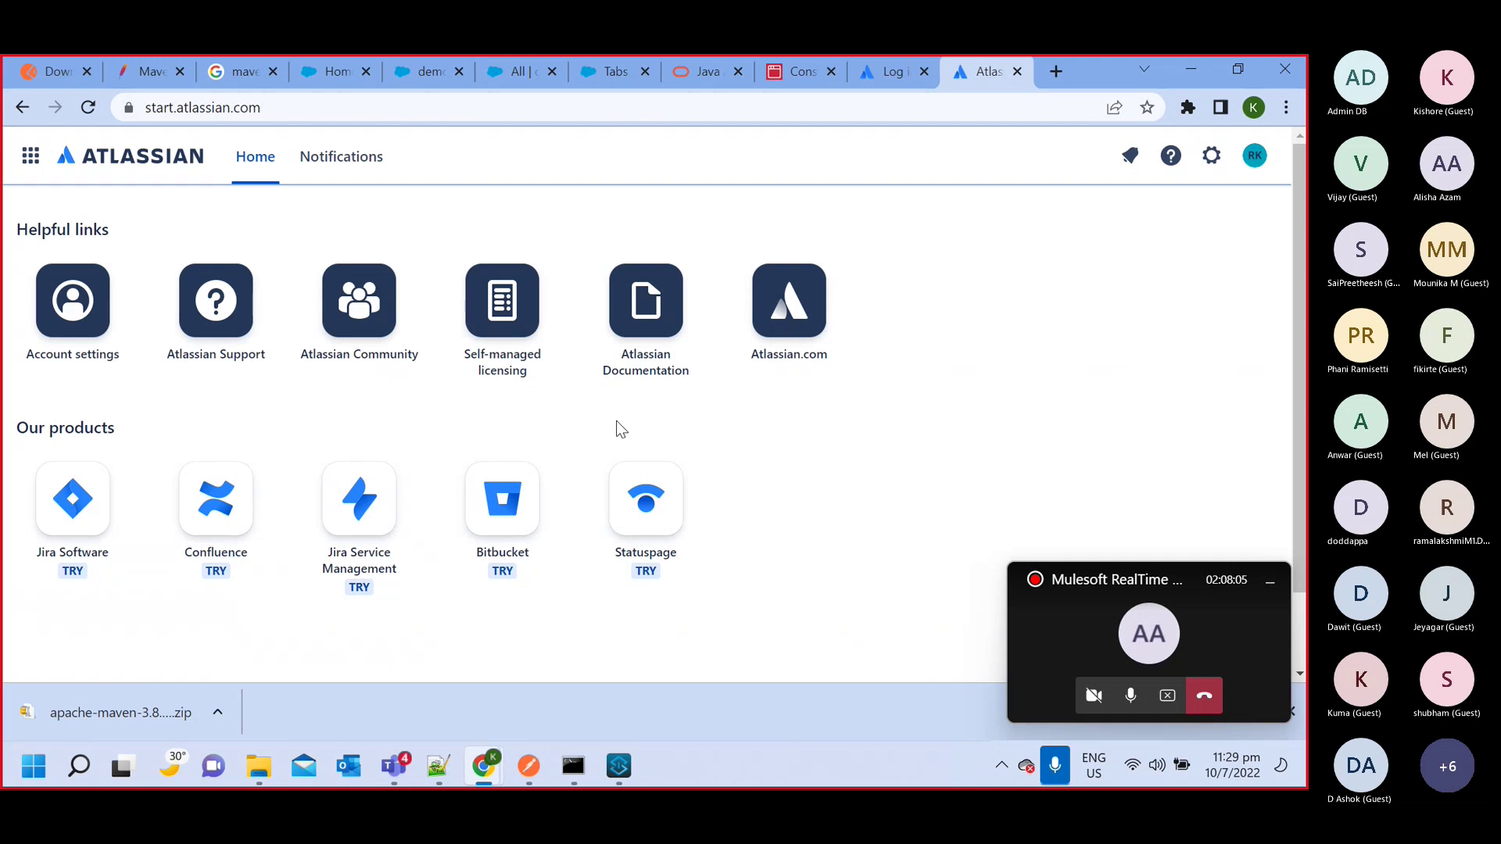
# Open the Atlassian account settings and examine the profile's About you details
pyautogui.click(1253, 156)
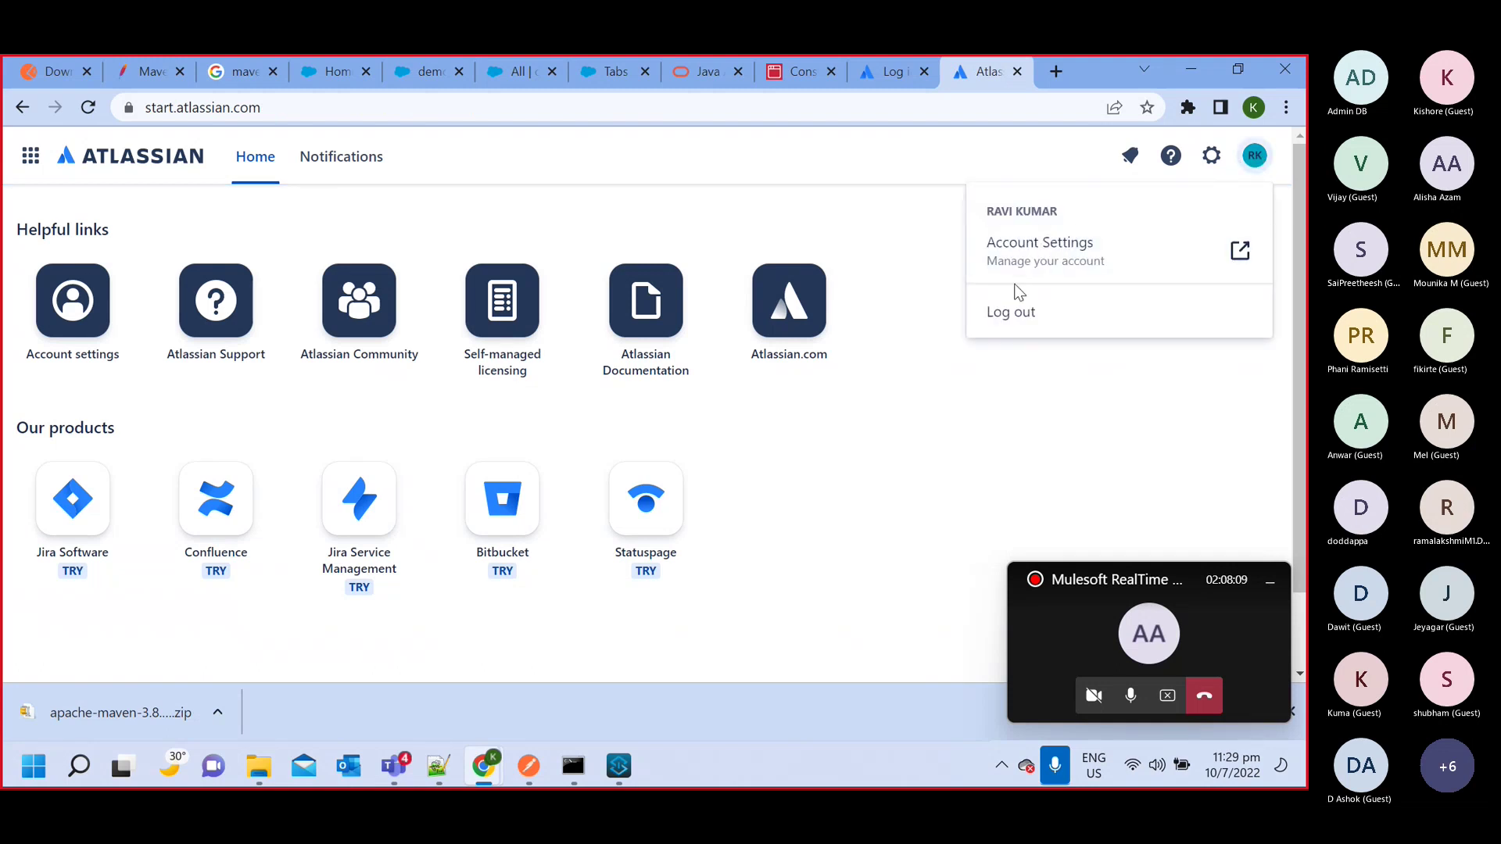
pyautogui.click(1017, 251)
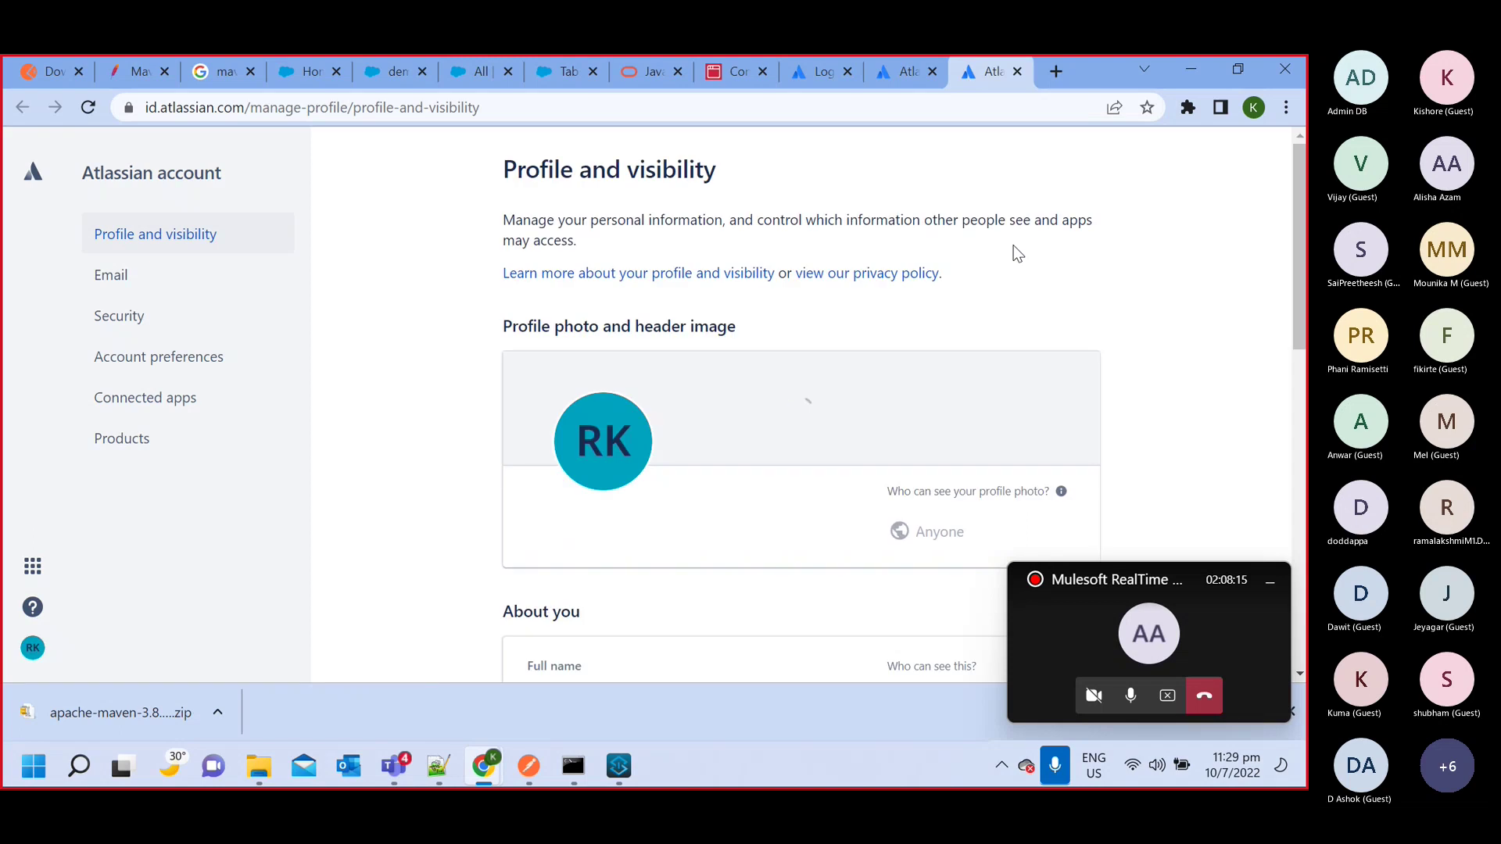
pyautogui.scroll(-5, 494, 361)
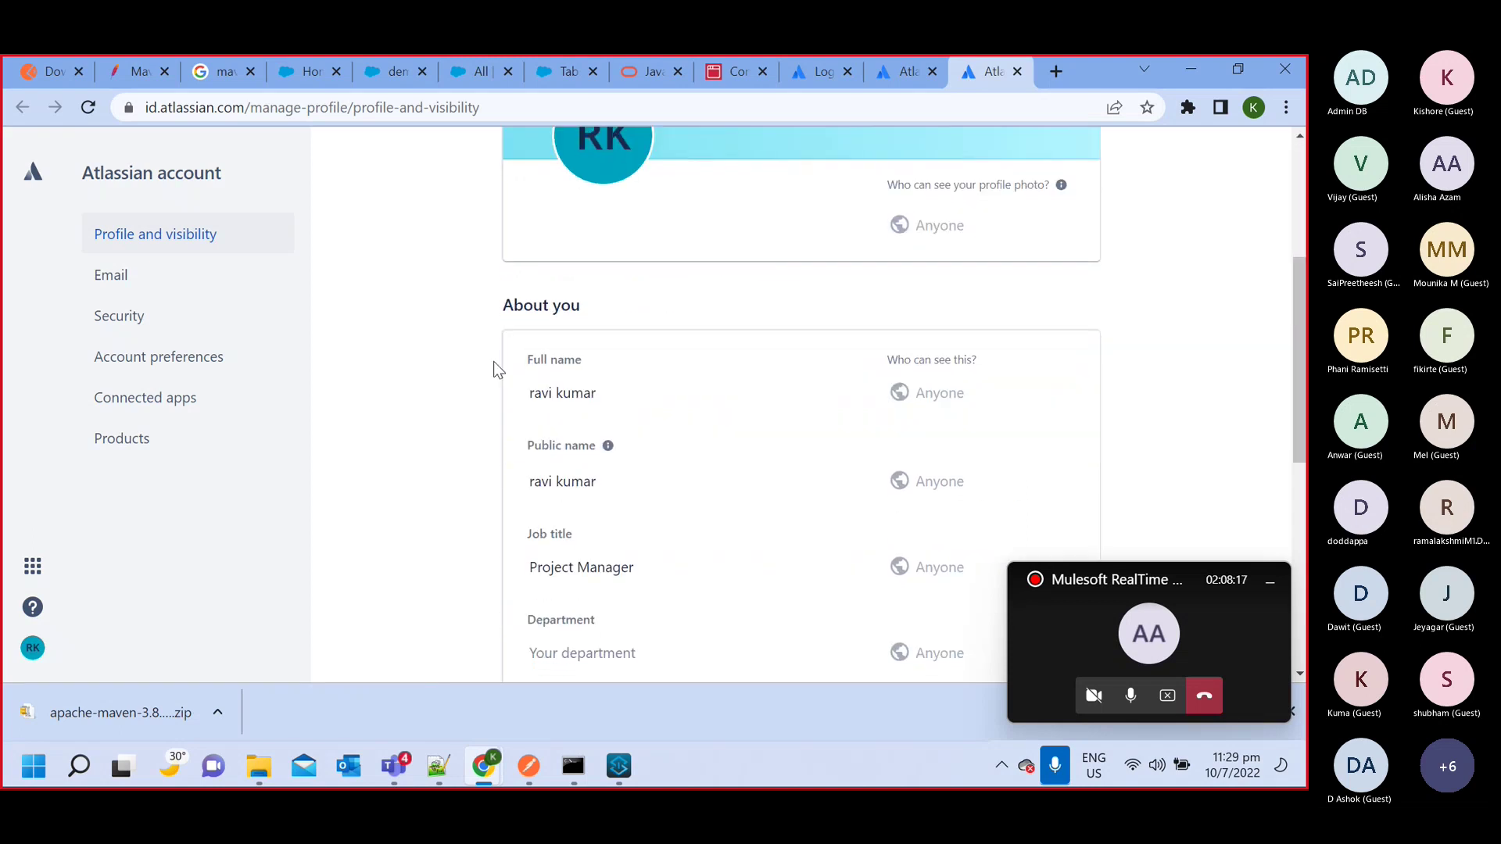
# Examine the contact email address and the remaining profile details on the Profile and visibility page
pyautogui.scroll(-4, 494, 364)
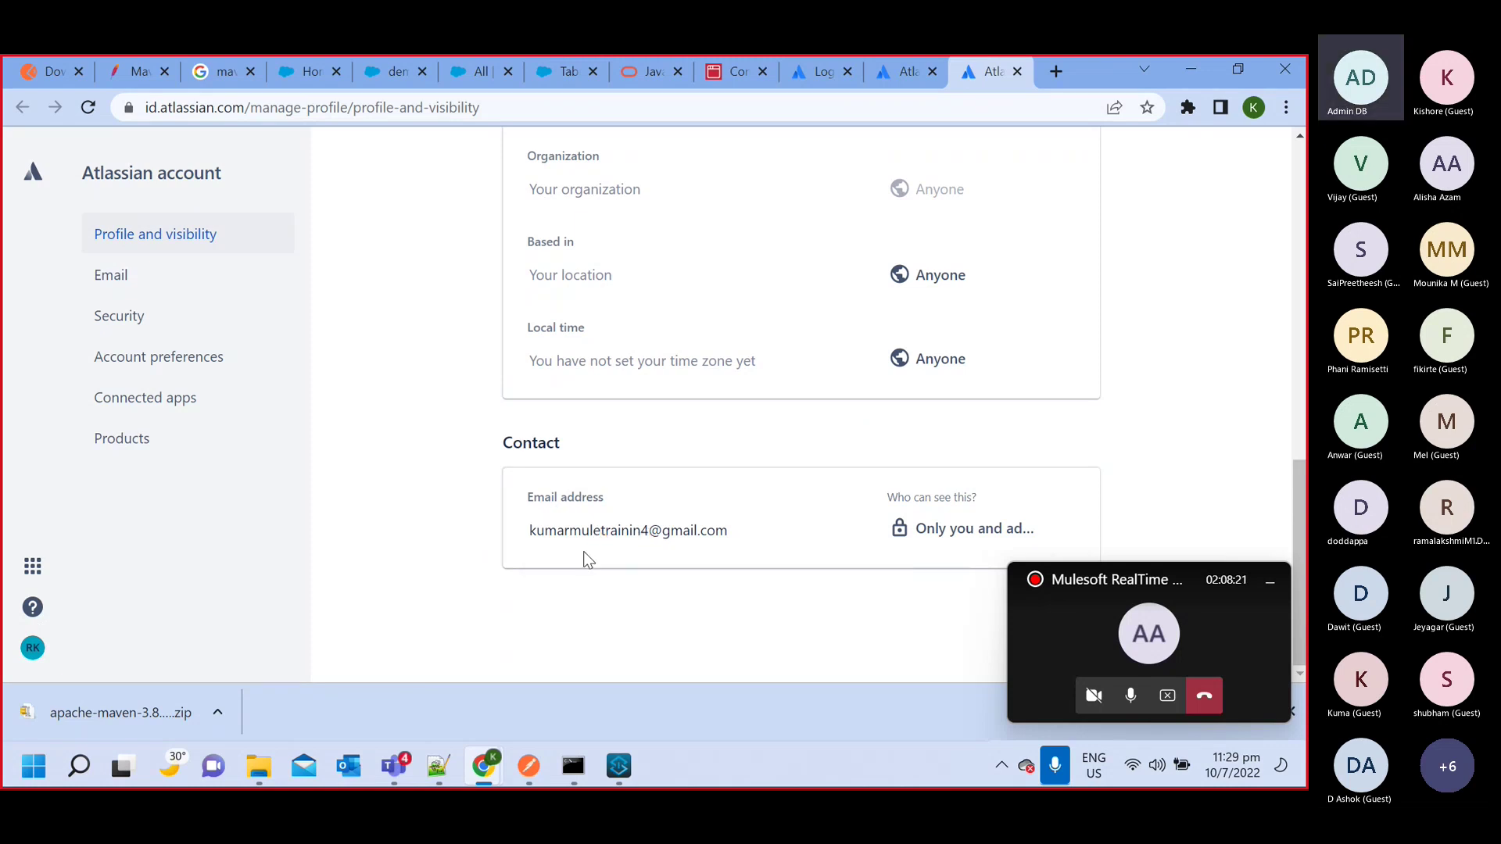
pyautogui.moveTo(687, 529)
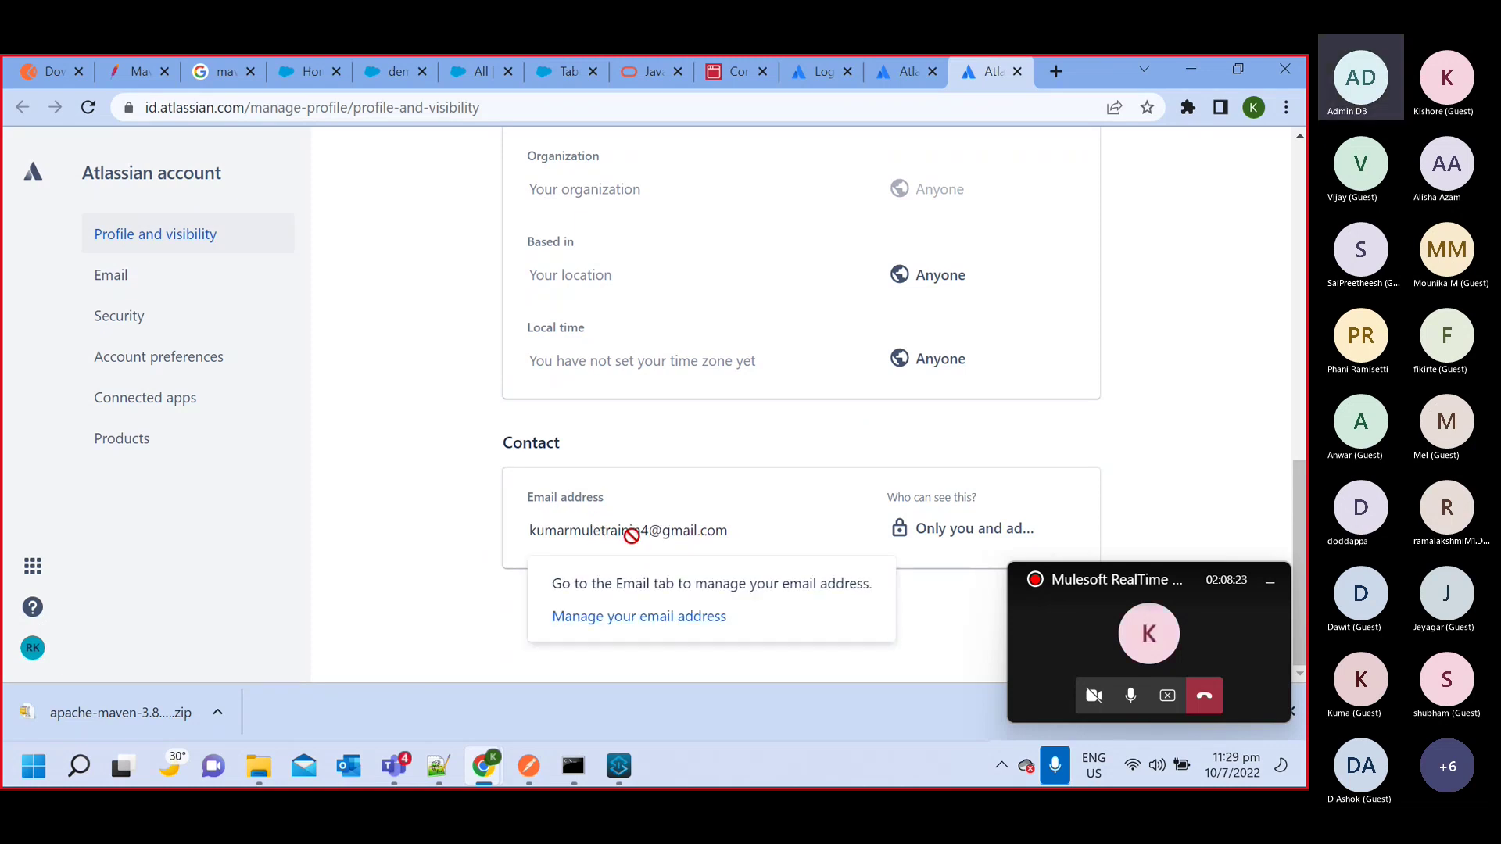
pyautogui.scroll(5, 512, 468)
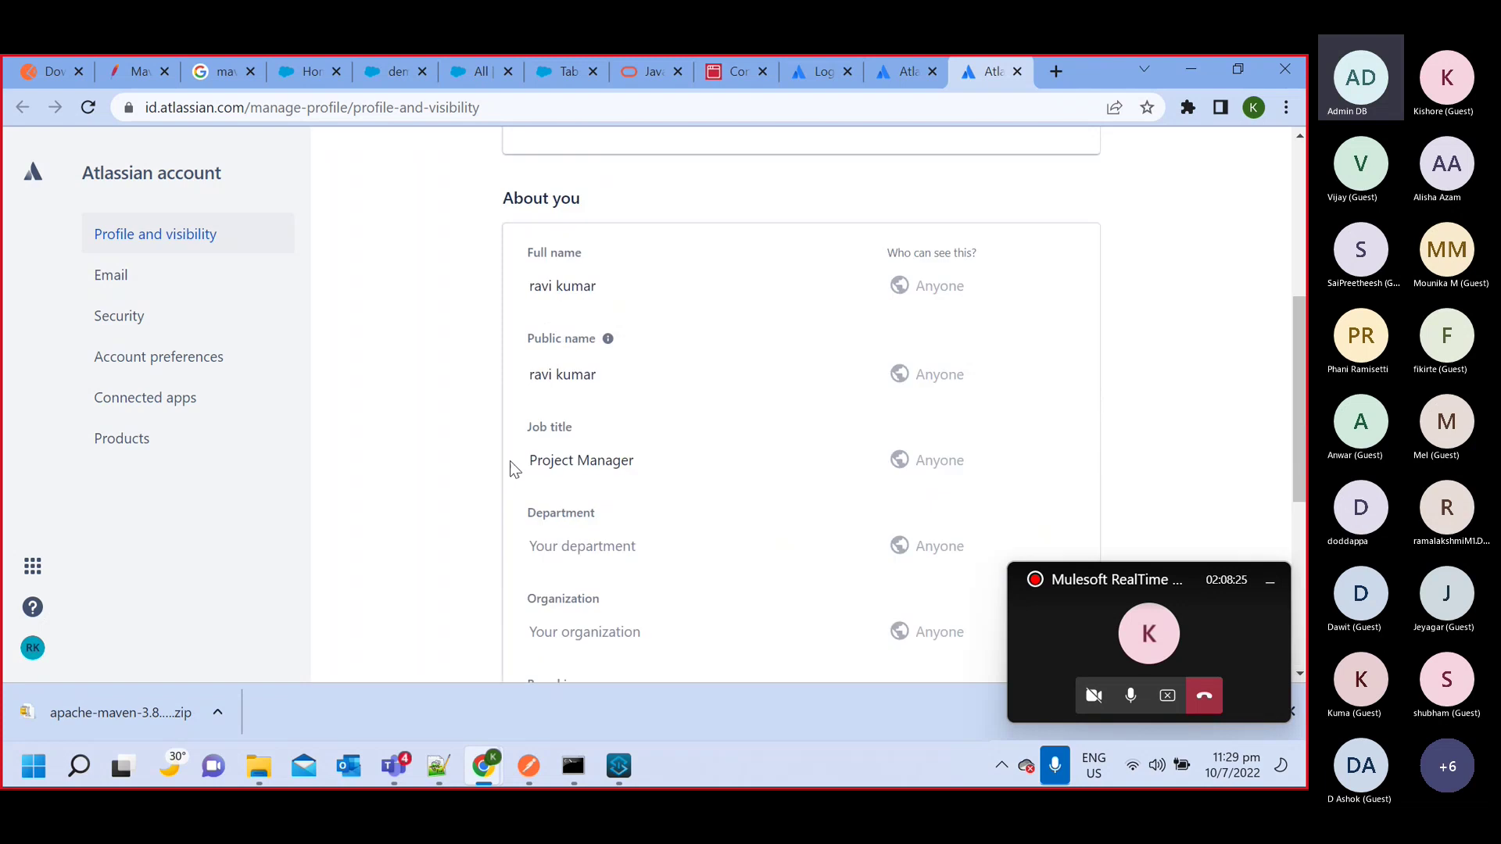
pyautogui.scroll(5, 509, 469)
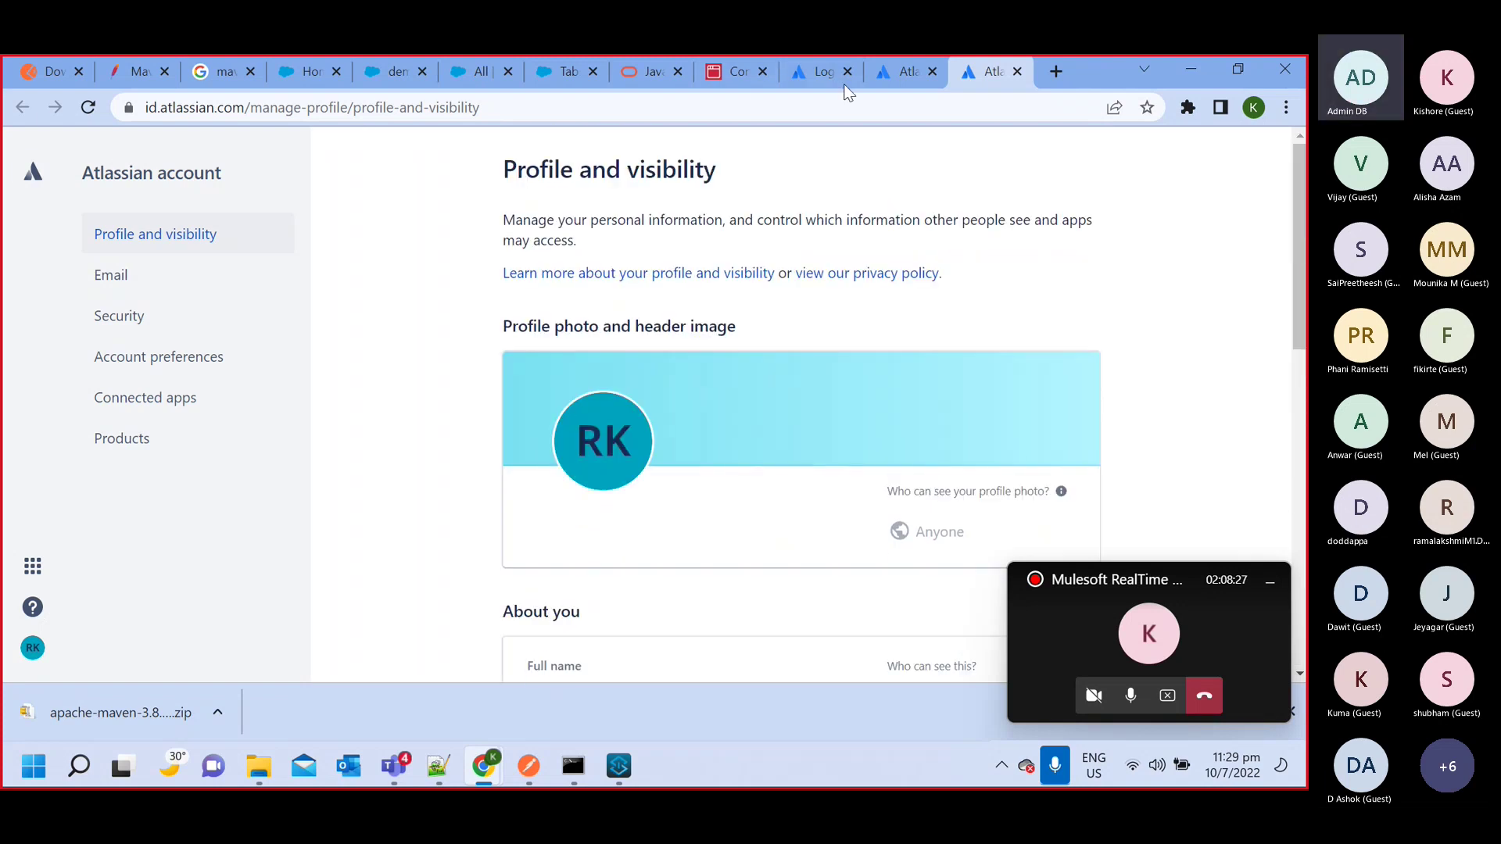
# Return to the Atlassian start page, open the Jira Software product page and choose to get it free
pyautogui.click(907, 74)
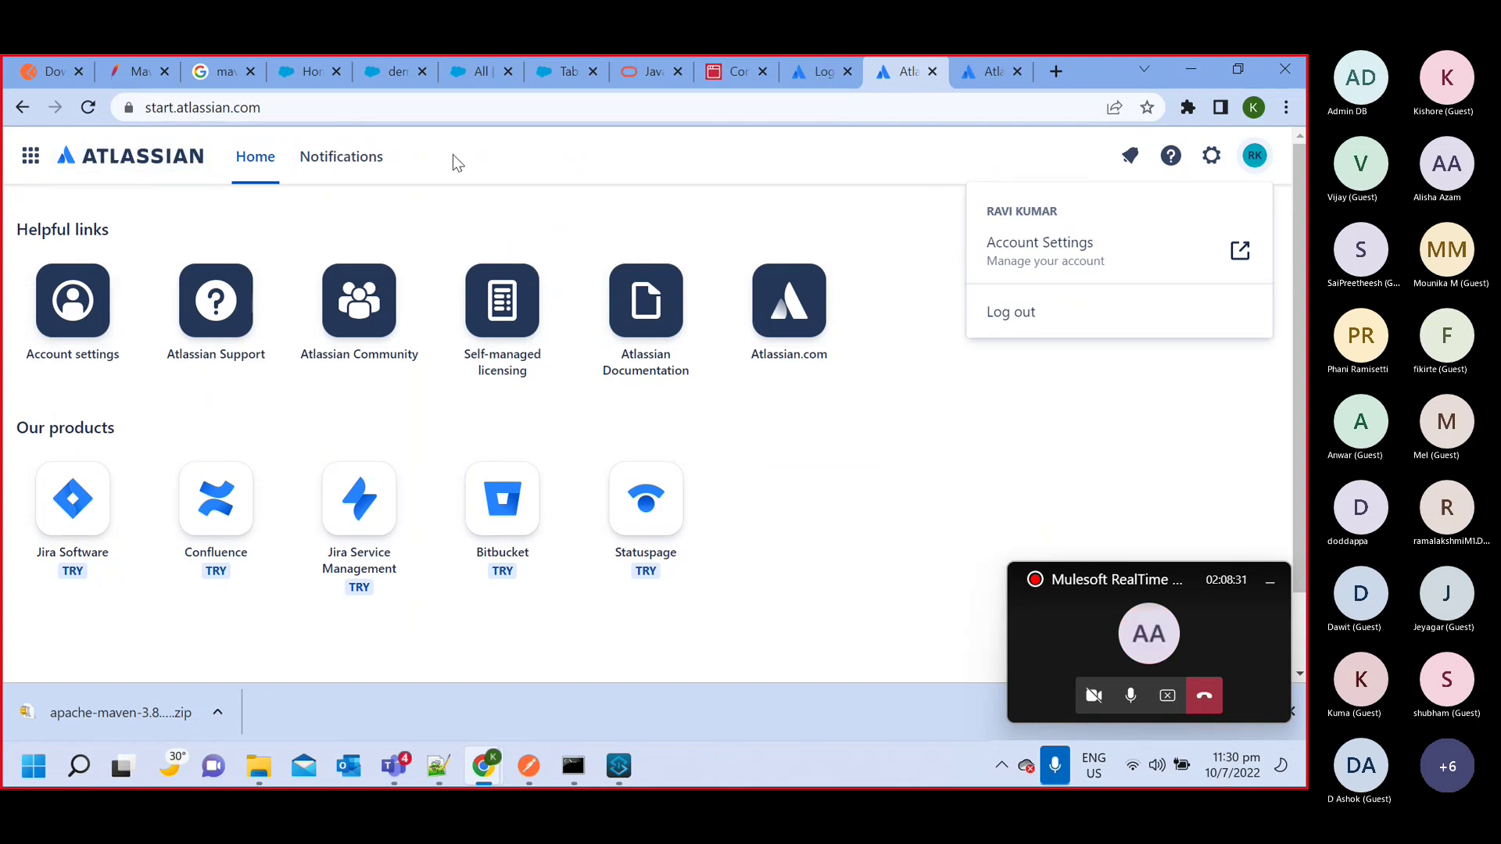
pyautogui.click(913, 482)
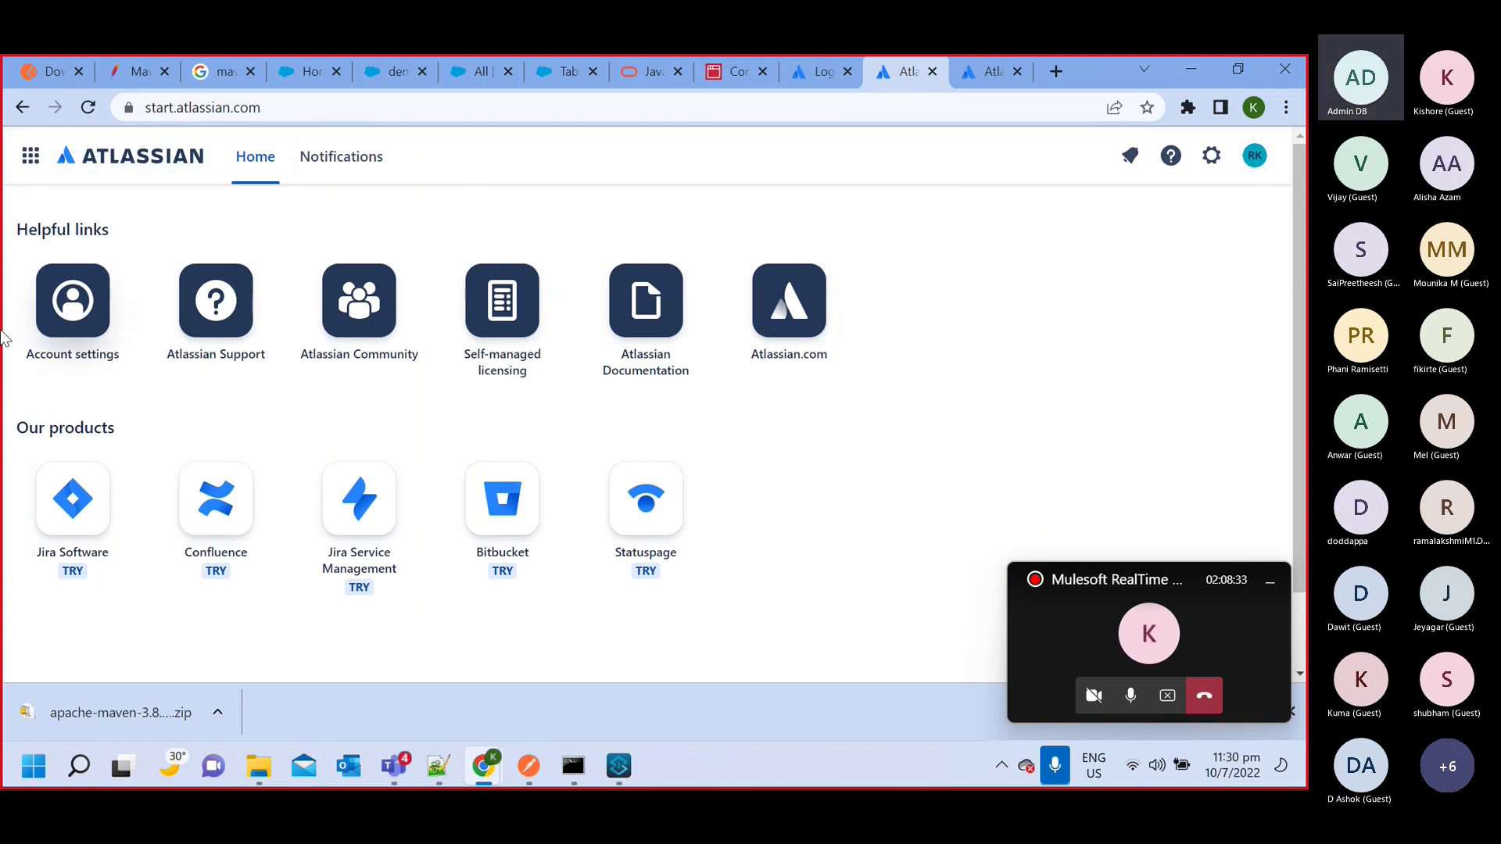
pyautogui.scroll(-2, 98, 406)
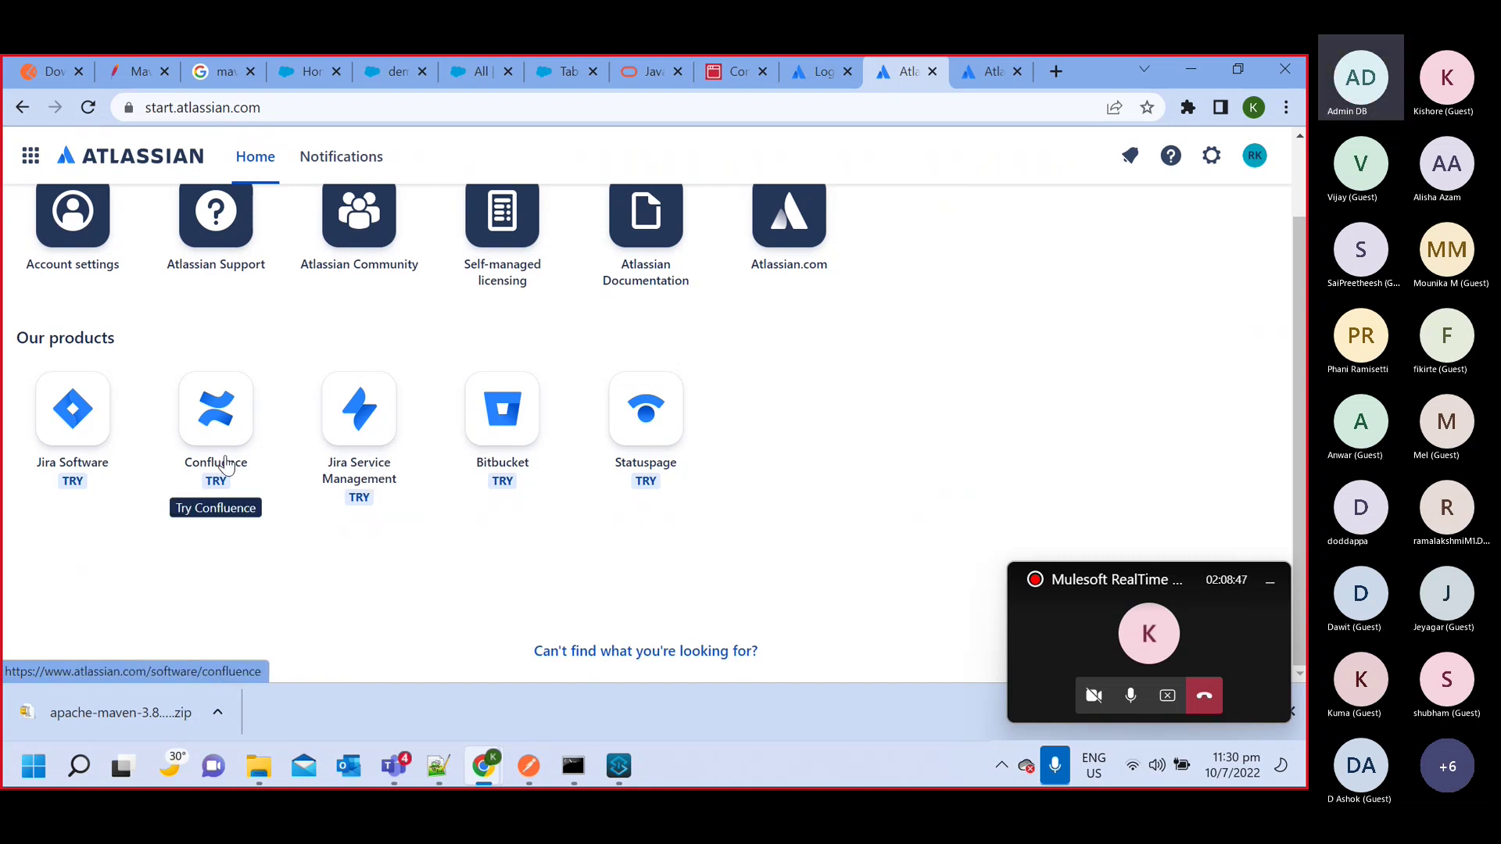
pyautogui.click(81, 430)
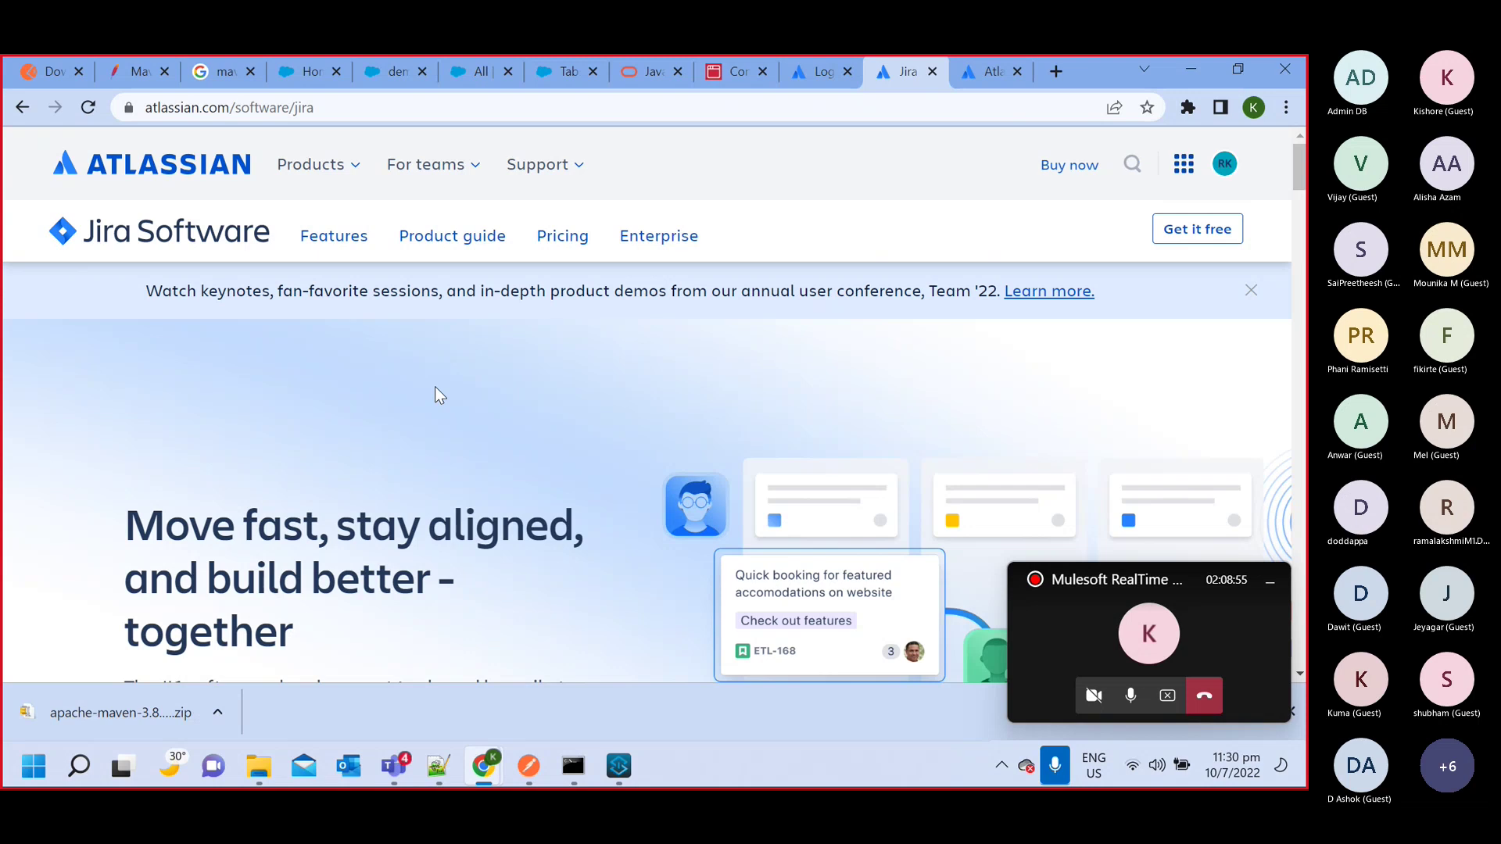
pyautogui.scroll(-3, 434, 386)
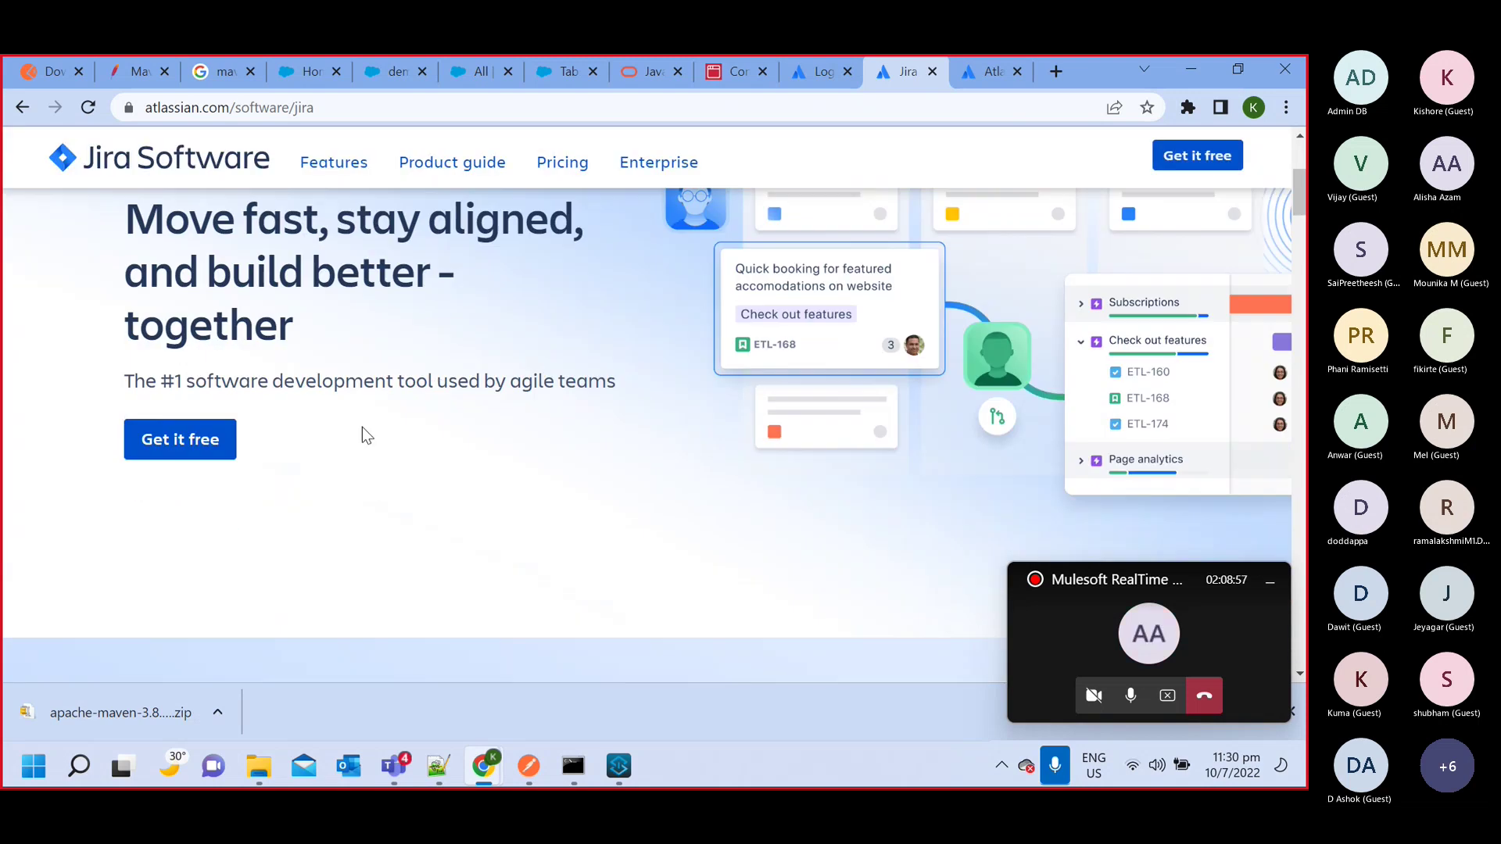
pyautogui.click(207, 454)
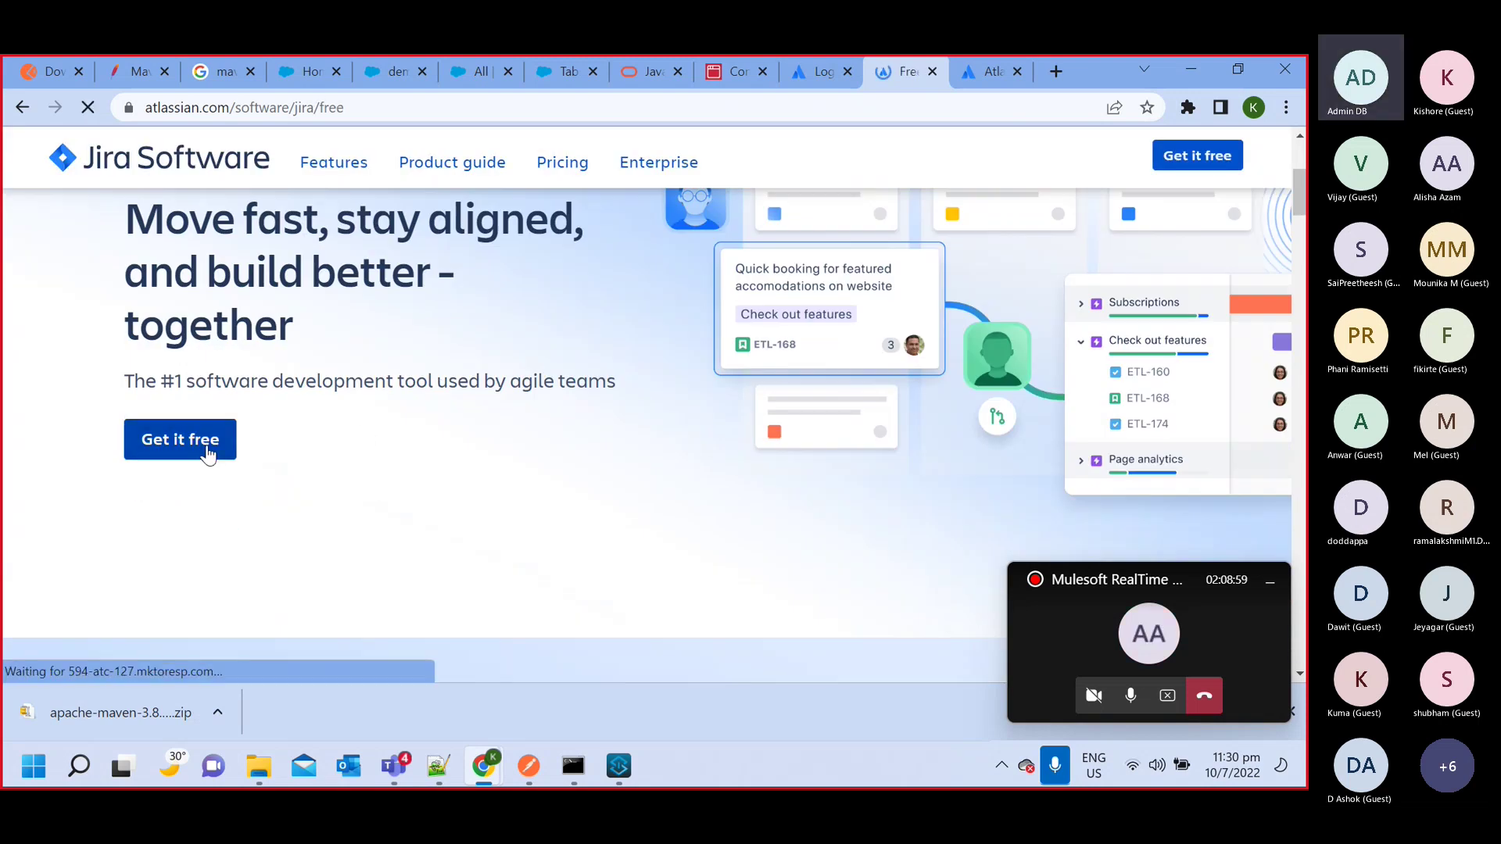
# Select Confluence as the second free product alongside Jira Software and continue to the sign-up form
pyautogui.scroll(-2, 523, 452)
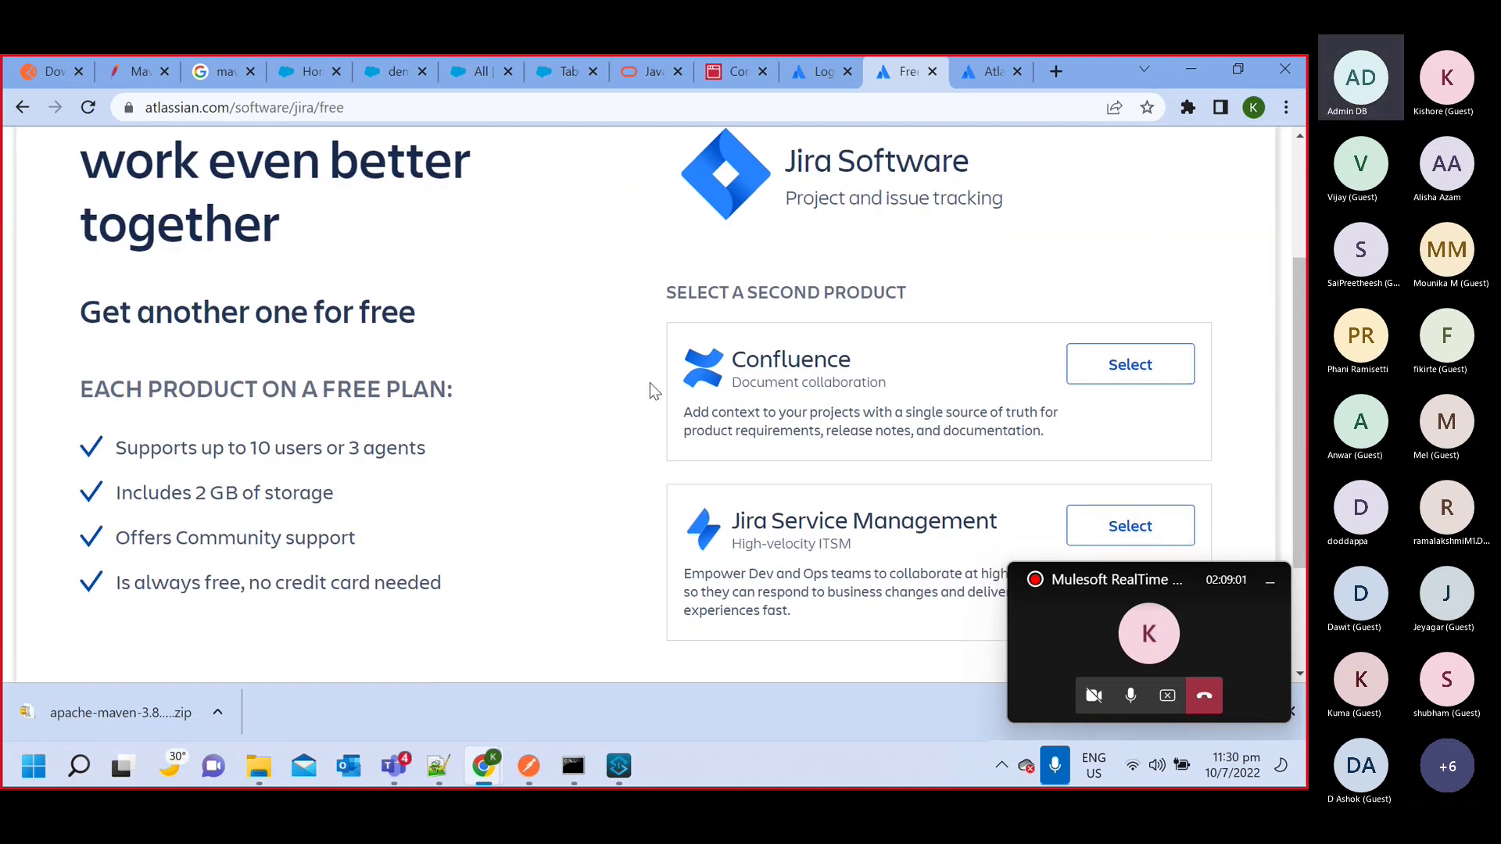
pyautogui.scroll(-4, 546, 436)
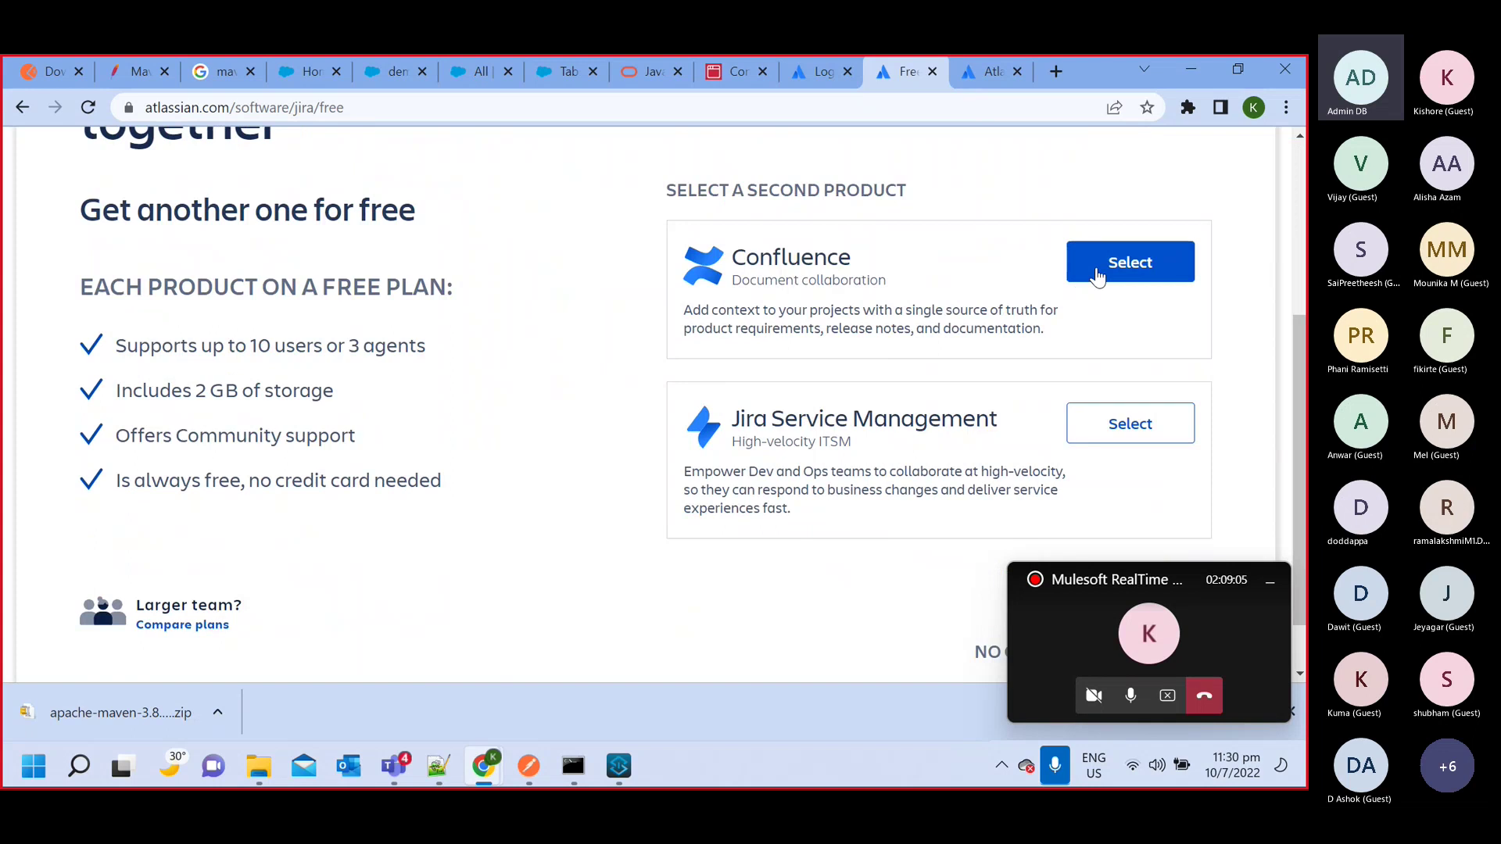
pyautogui.click(1096, 275)
pyautogui.scroll(-1, 1098, 353)
pyautogui.click(1098, 353)
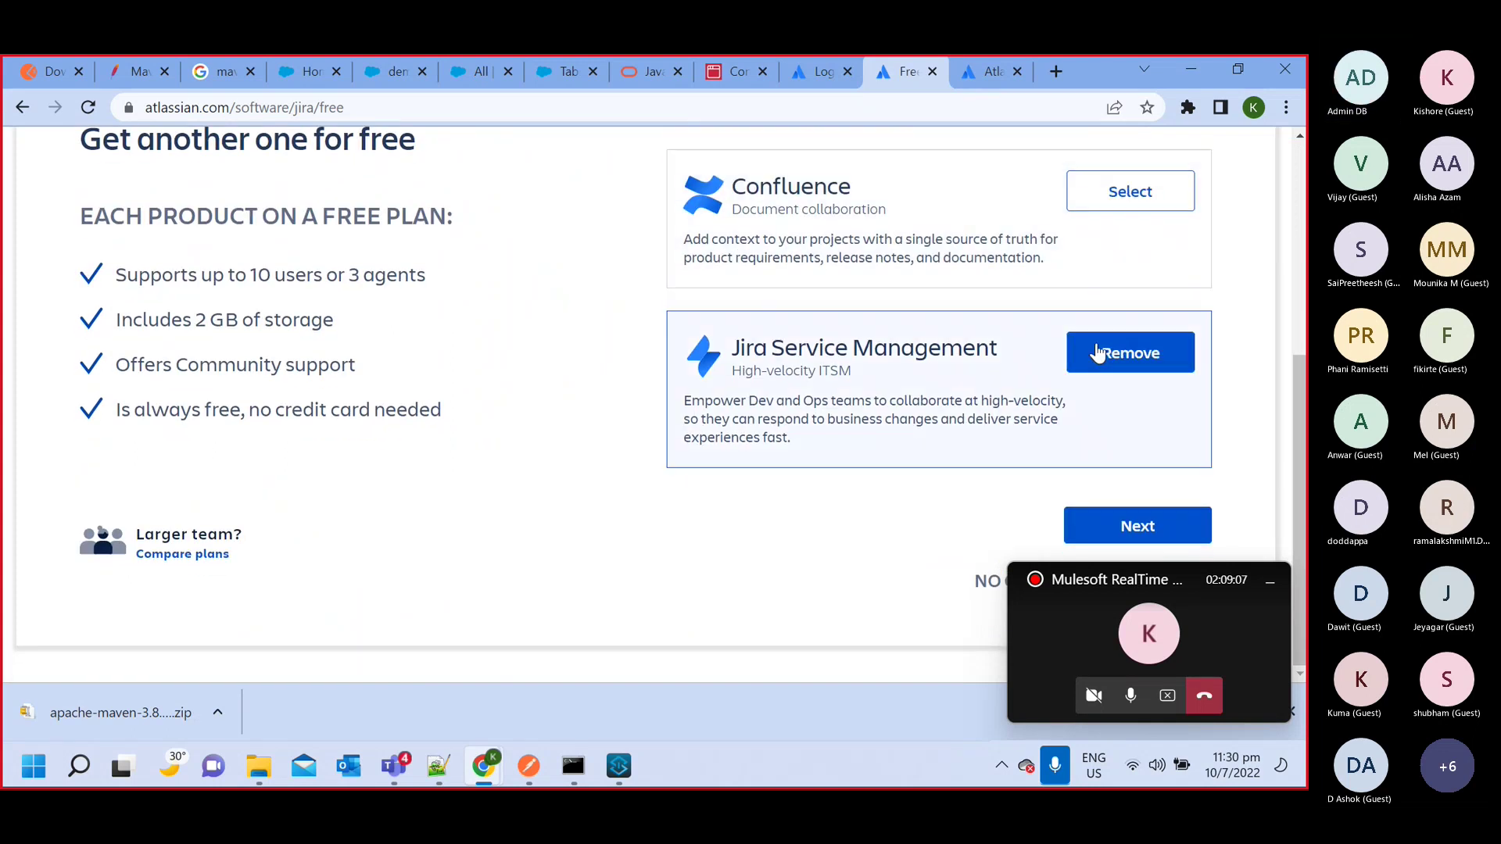
pyautogui.click(1115, 205)
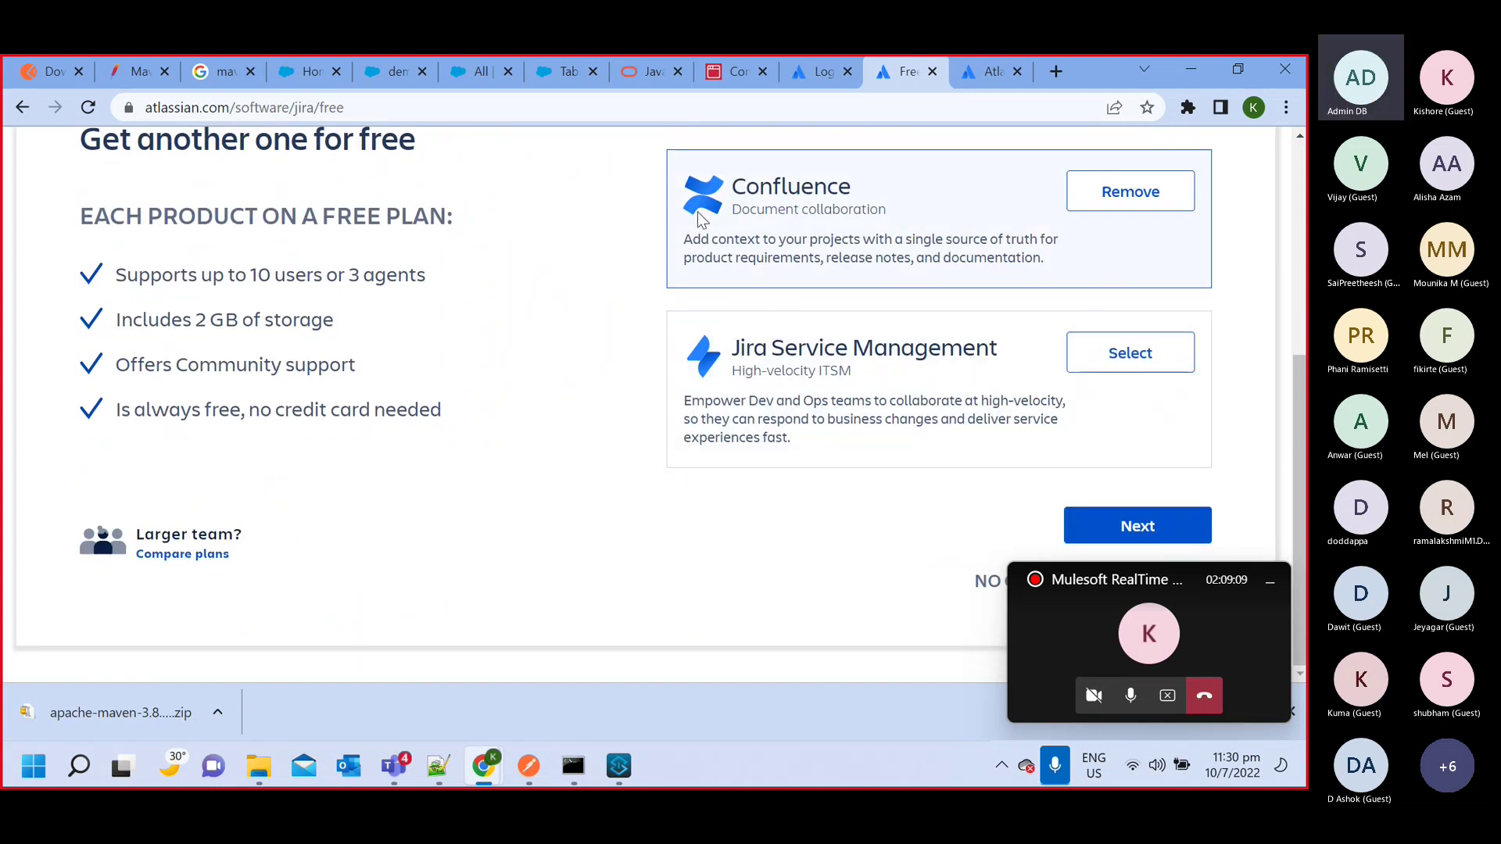
pyautogui.click(1104, 536)
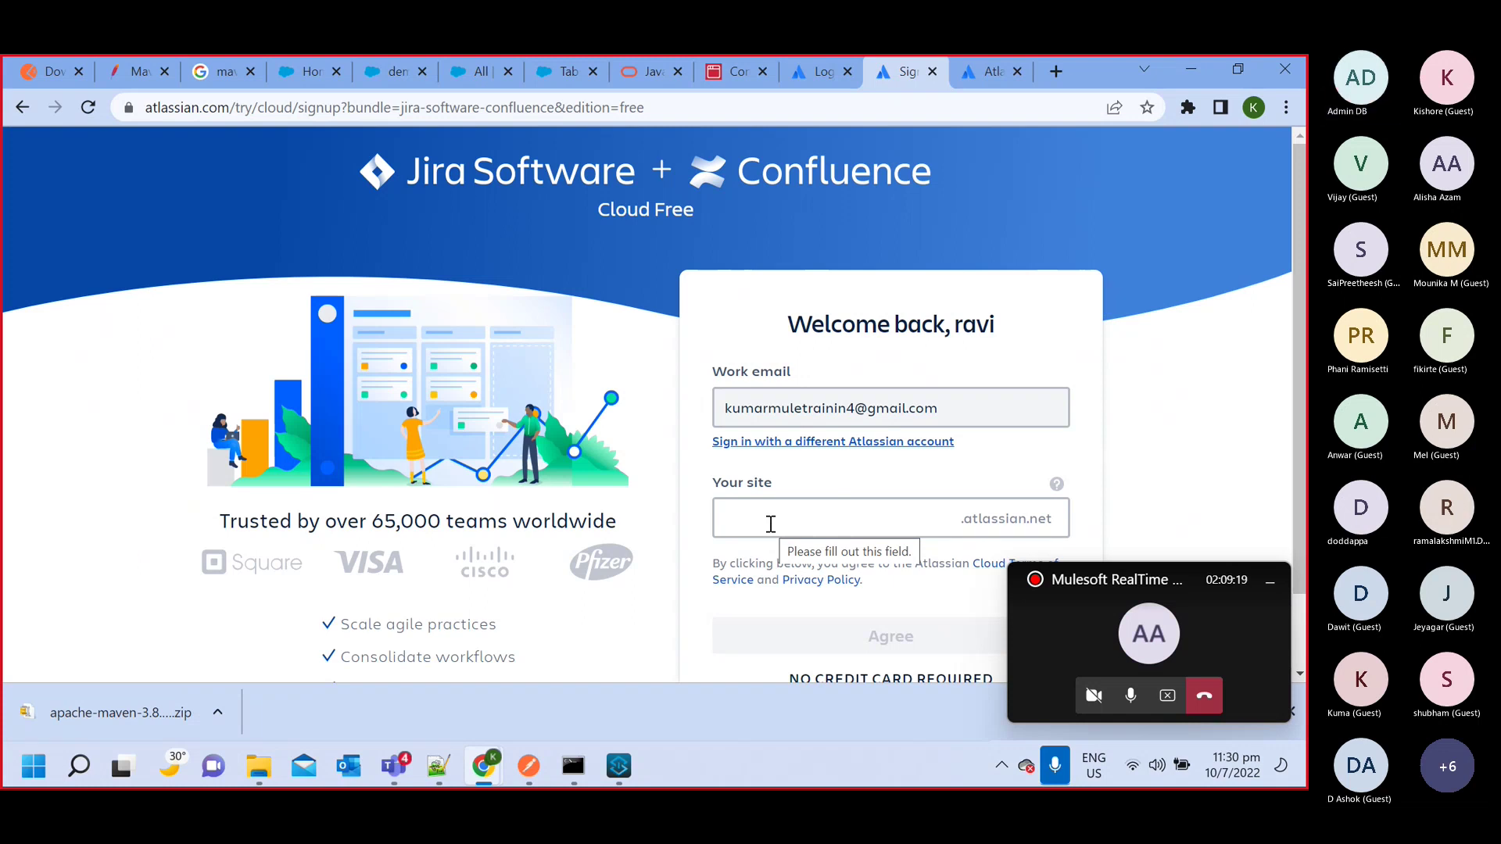
# Name the new Atlassian site july-22-batch and agree to the terms to create it
pyautogui.click(760, 519)
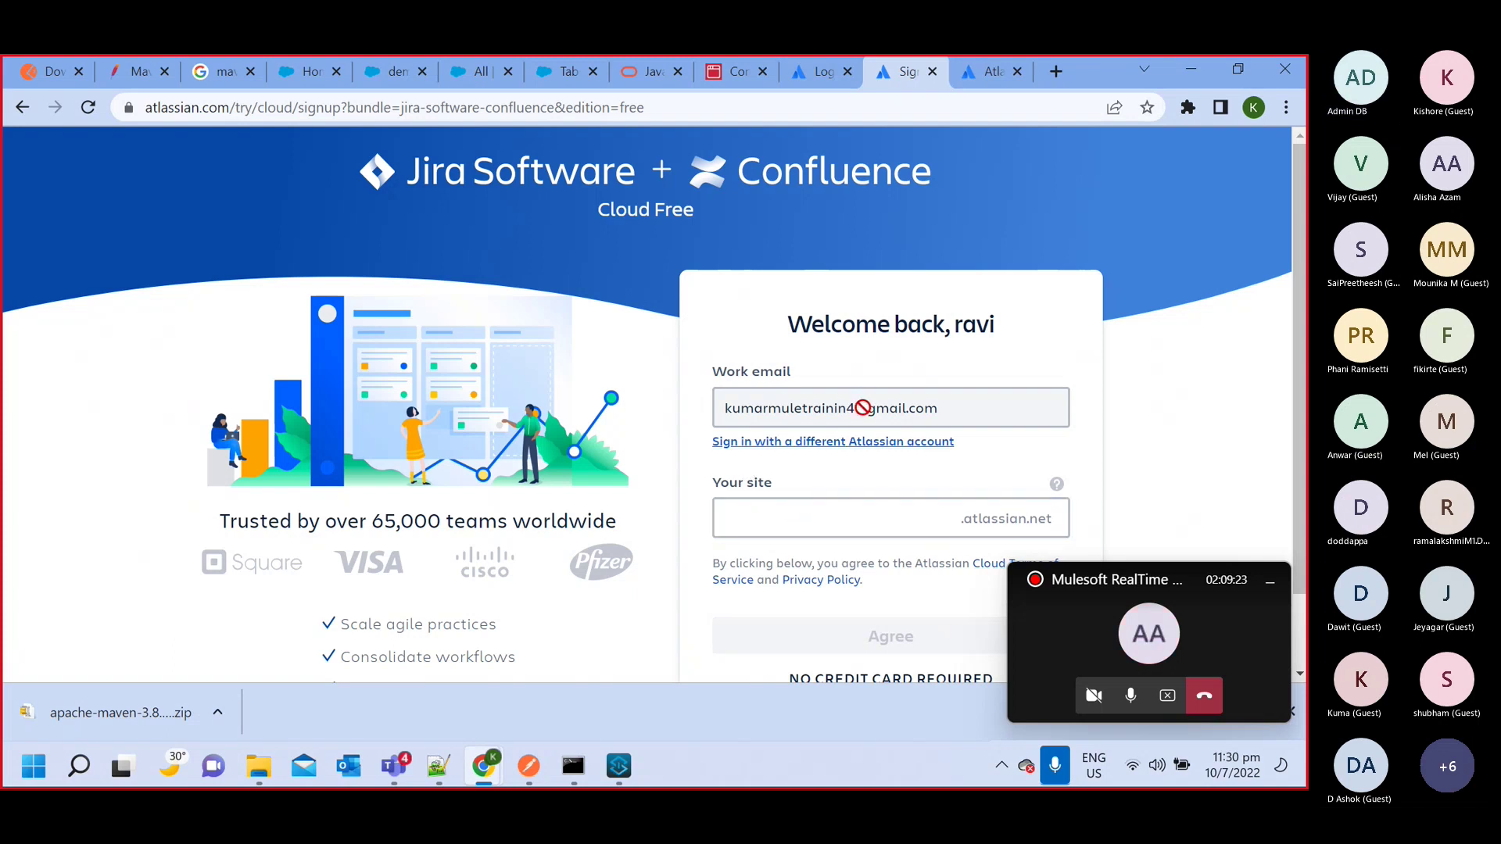
pyautogui.doubleClick(865, 407)
pyautogui.click(766, 513)
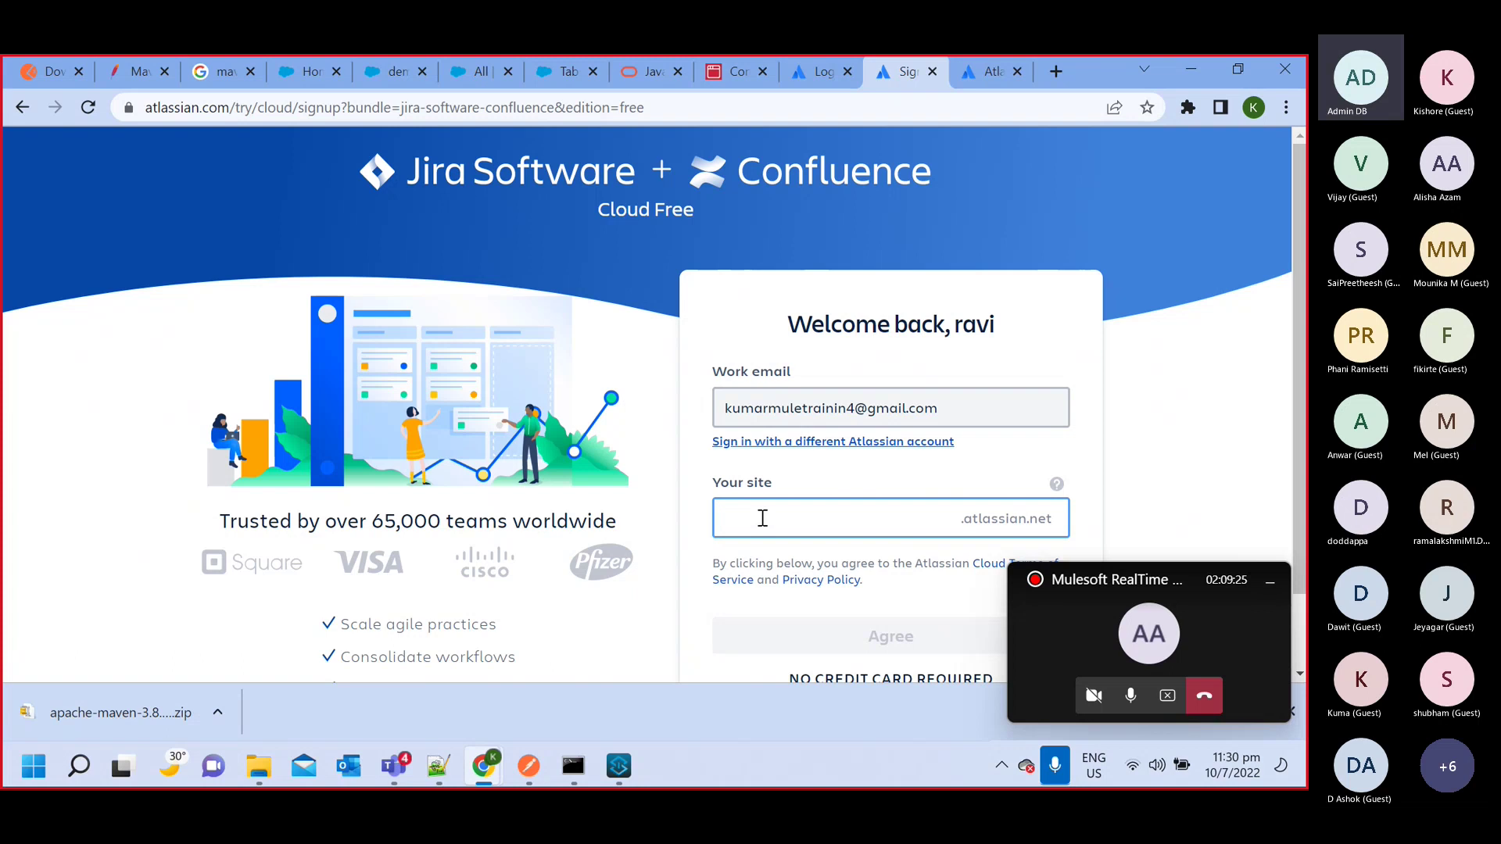
pyautogui.write('july')
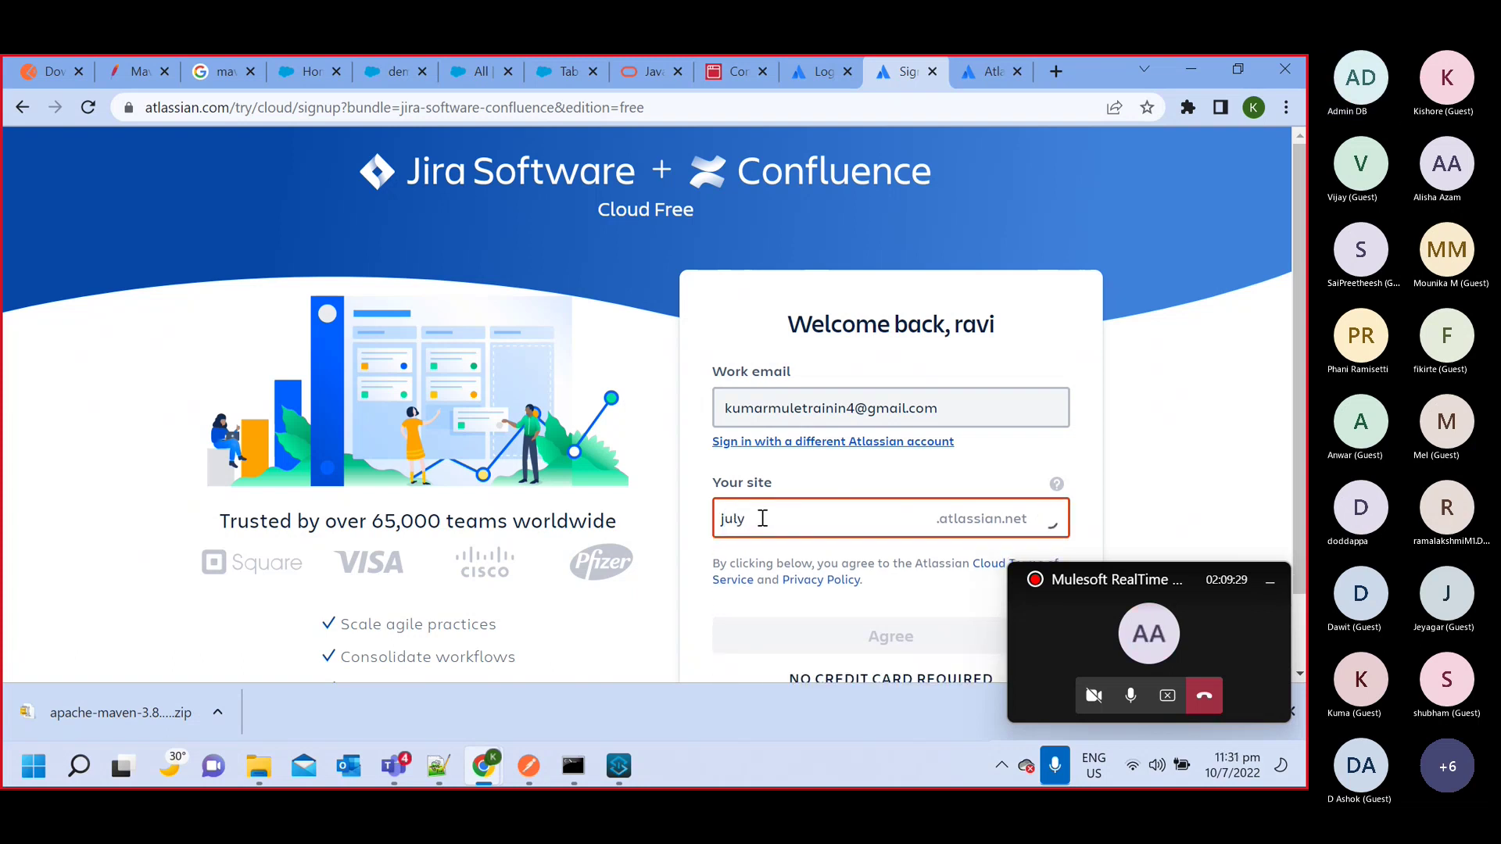
pyautogui.write('-batch')
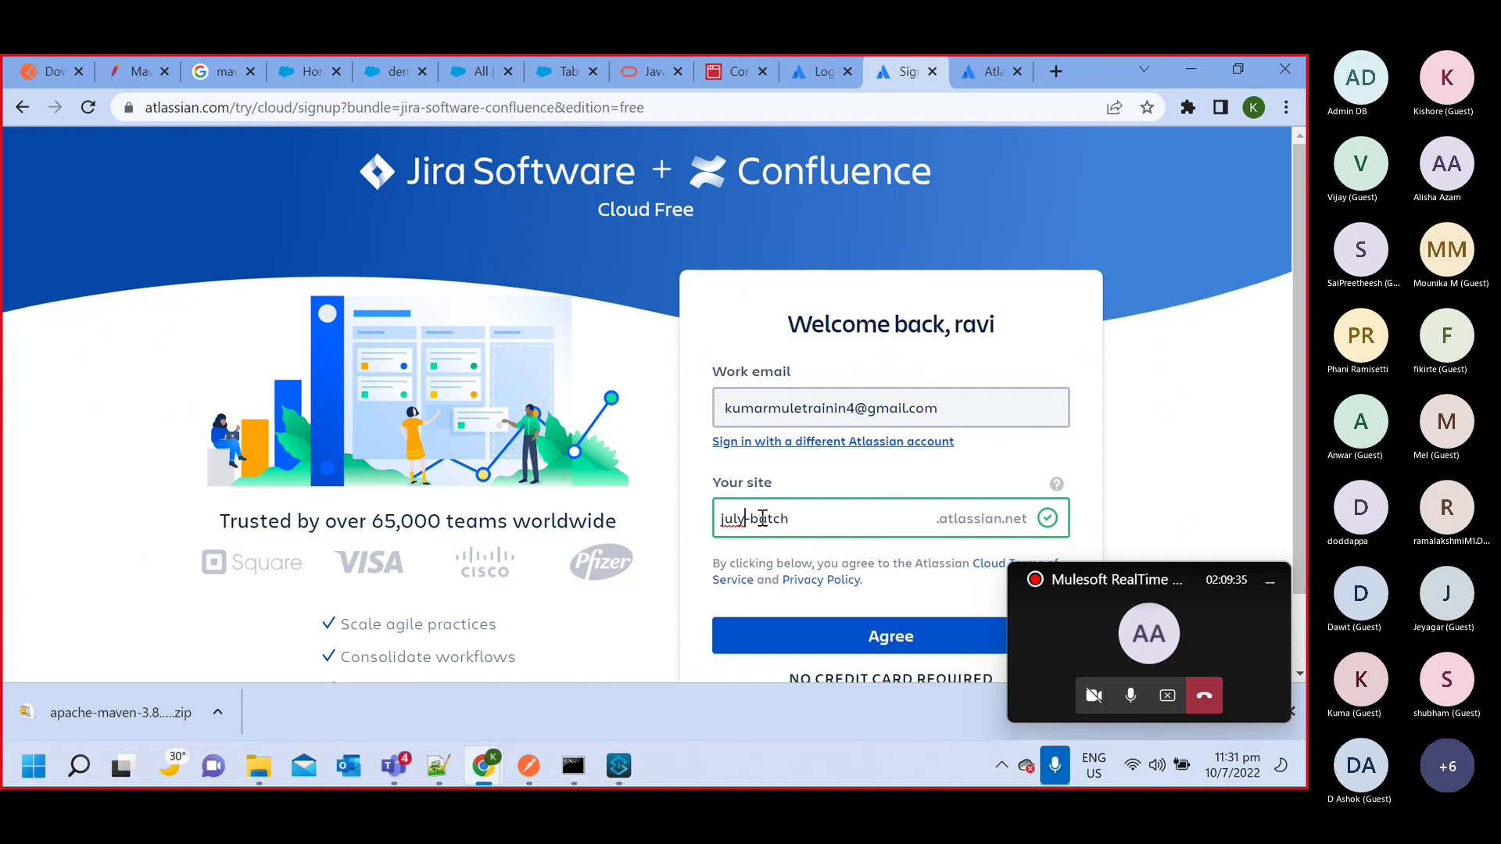
pyautogui.click(762, 519)
pyautogui.write('22-')
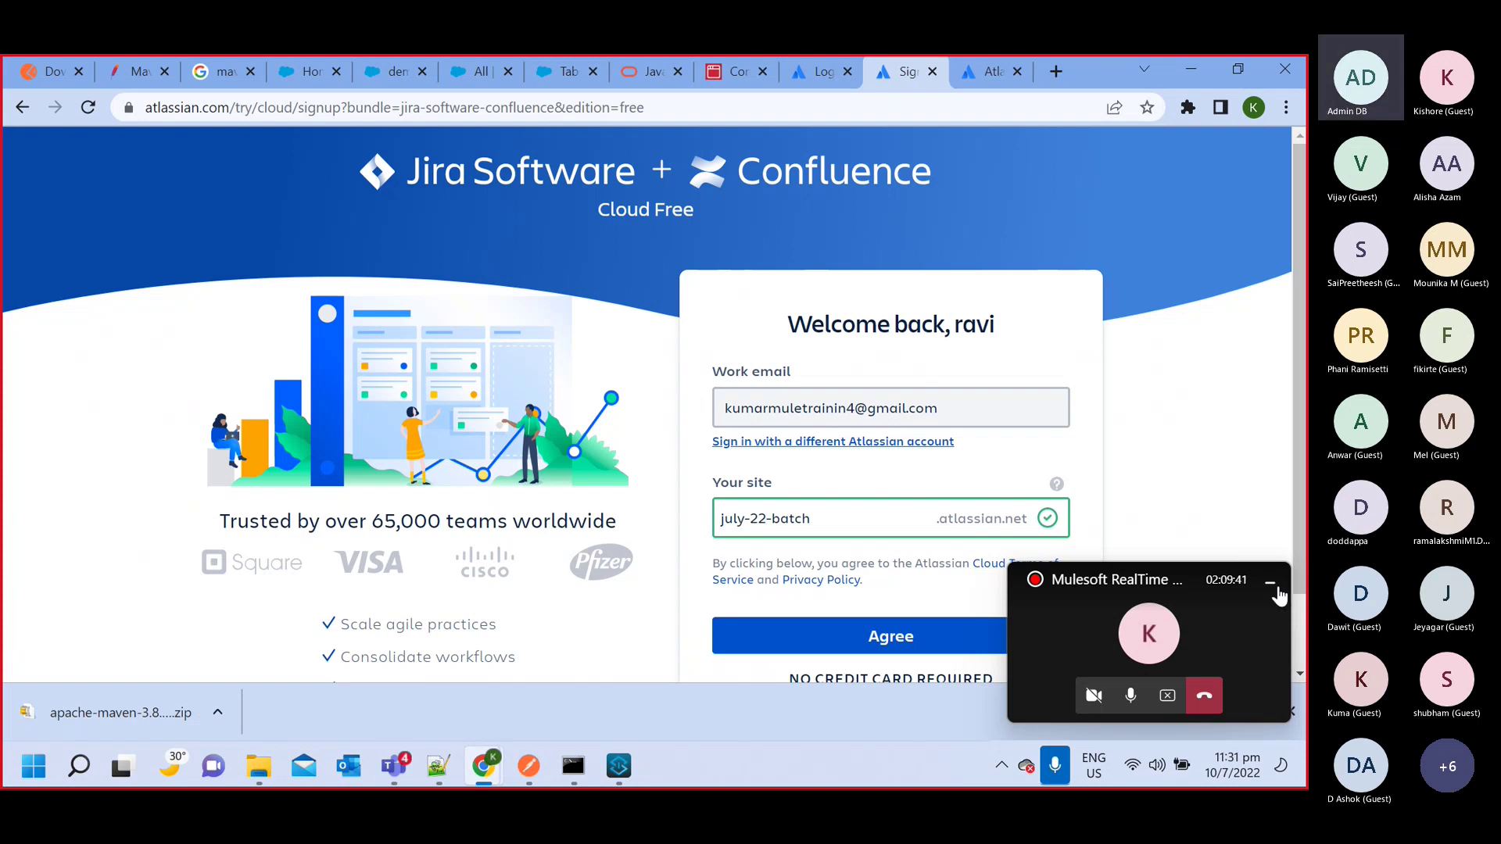
pyautogui.click(1271, 582)
pyautogui.scroll(-2, 881, 522)
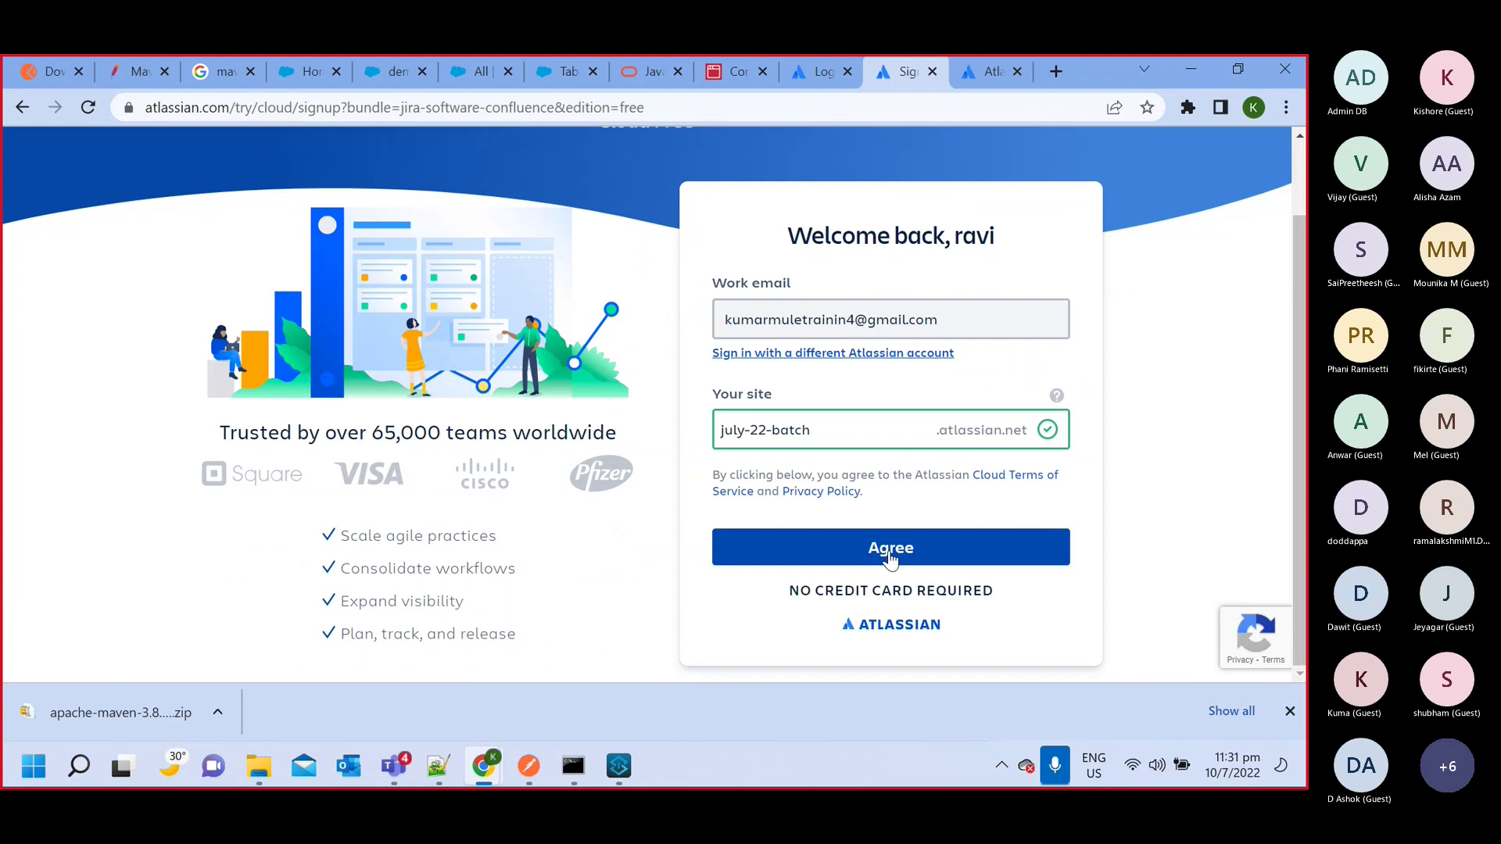
pyautogui.click(889, 555)
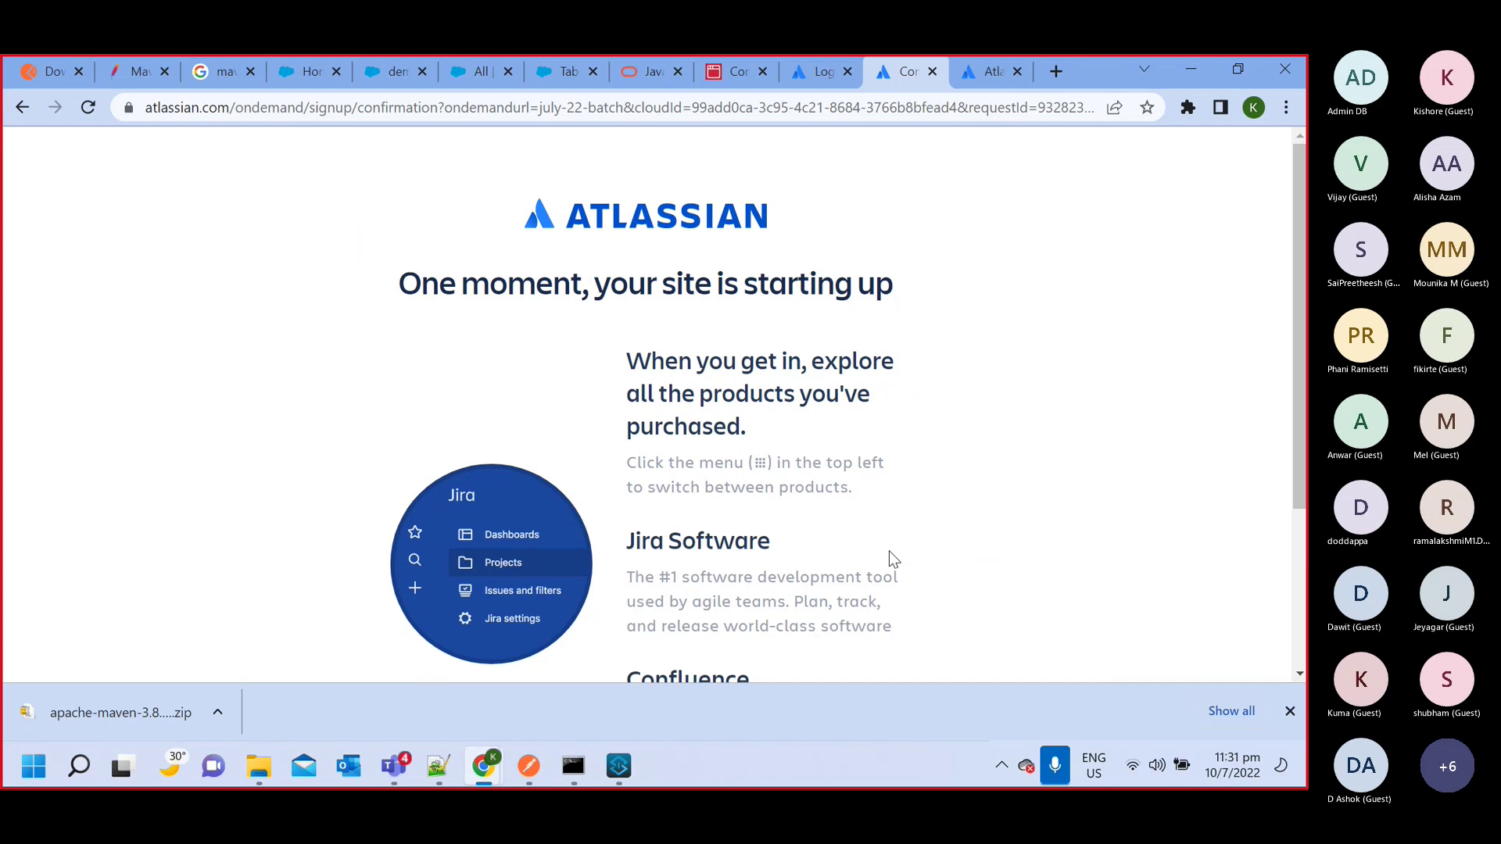
pyautogui.scroll(-3, 889, 550)
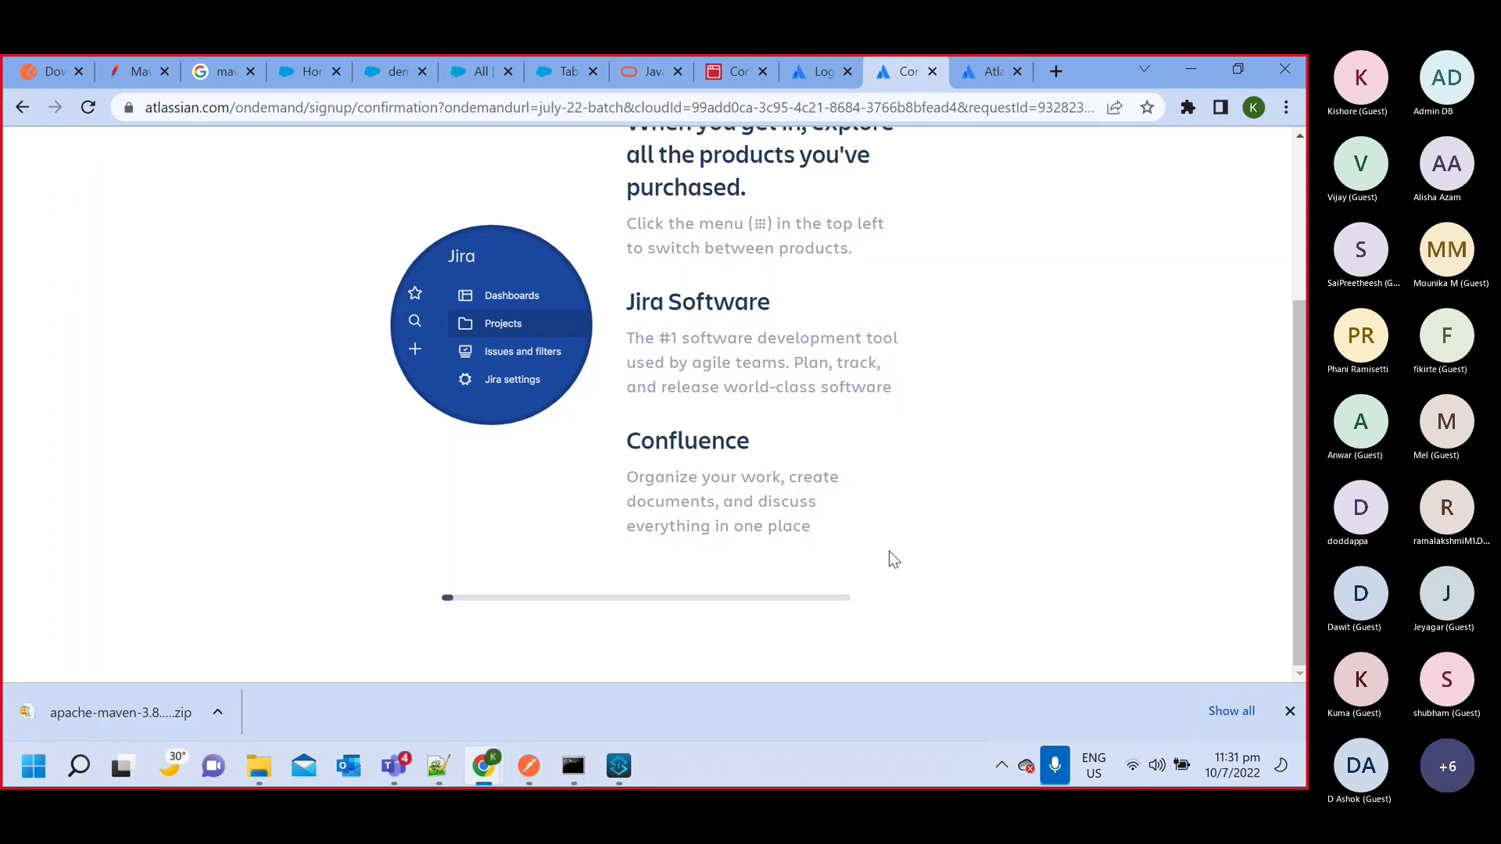
pyautogui.scroll(3, 888, 550)
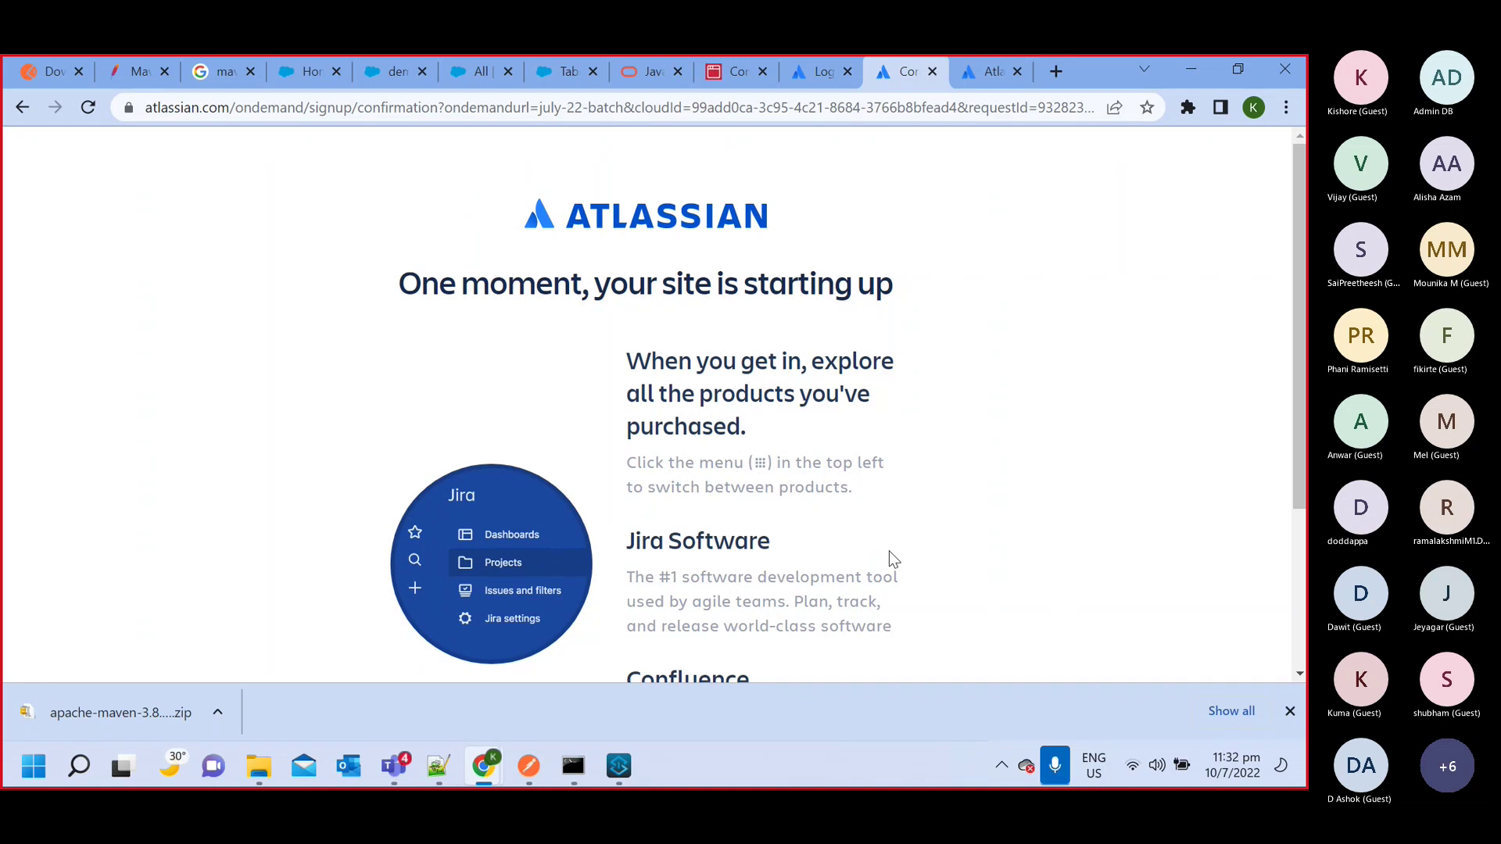
pyautogui.scroll(-3, 889, 550)
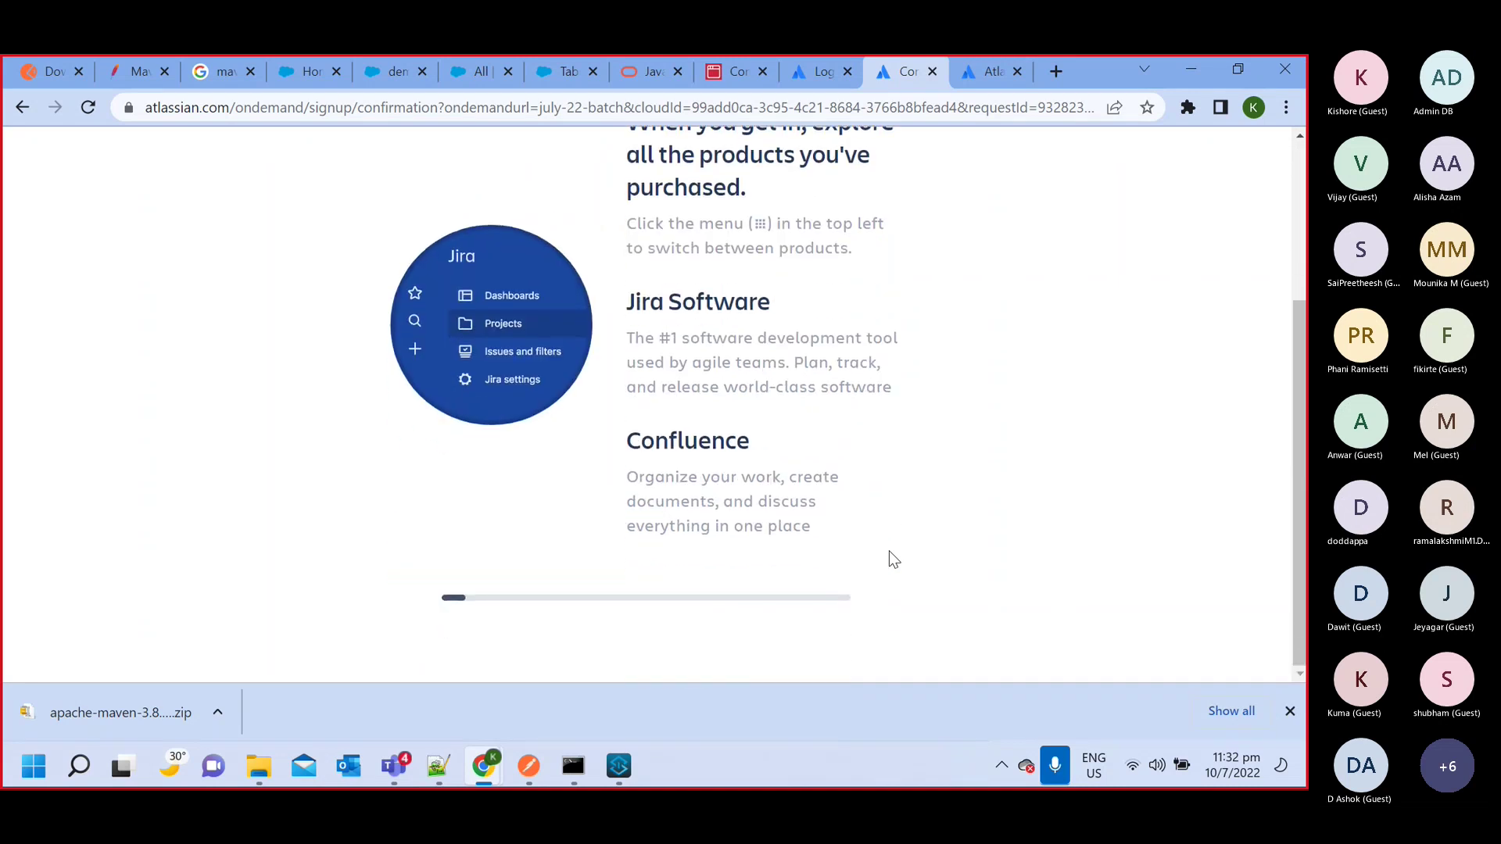
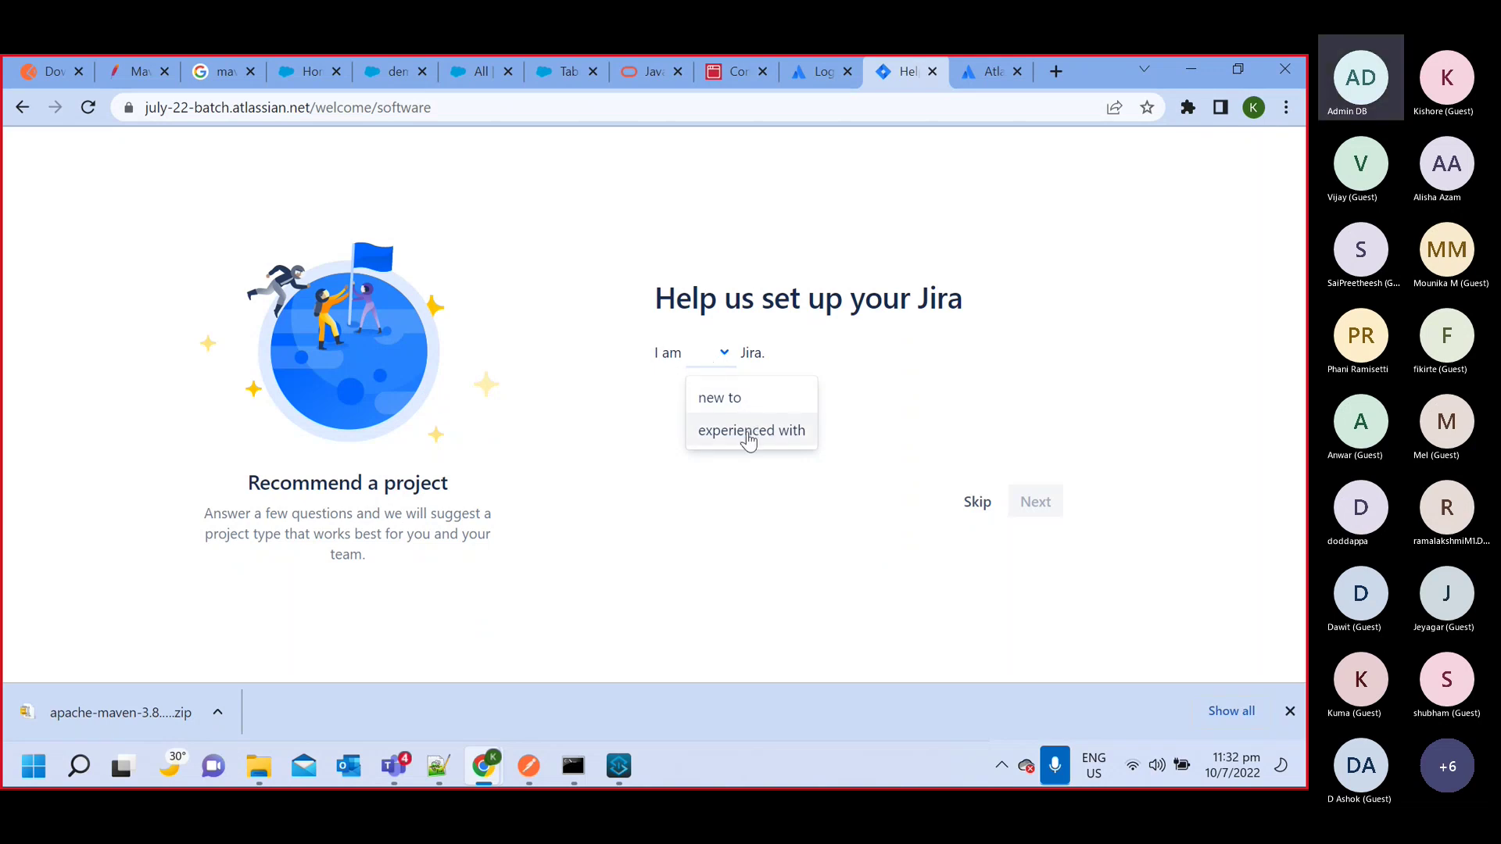
# Submit the Jira setup answers as experienced with Jira, experienced with agile methodologies, working on features, and a flexible schedule
pyautogui.click(748, 431)
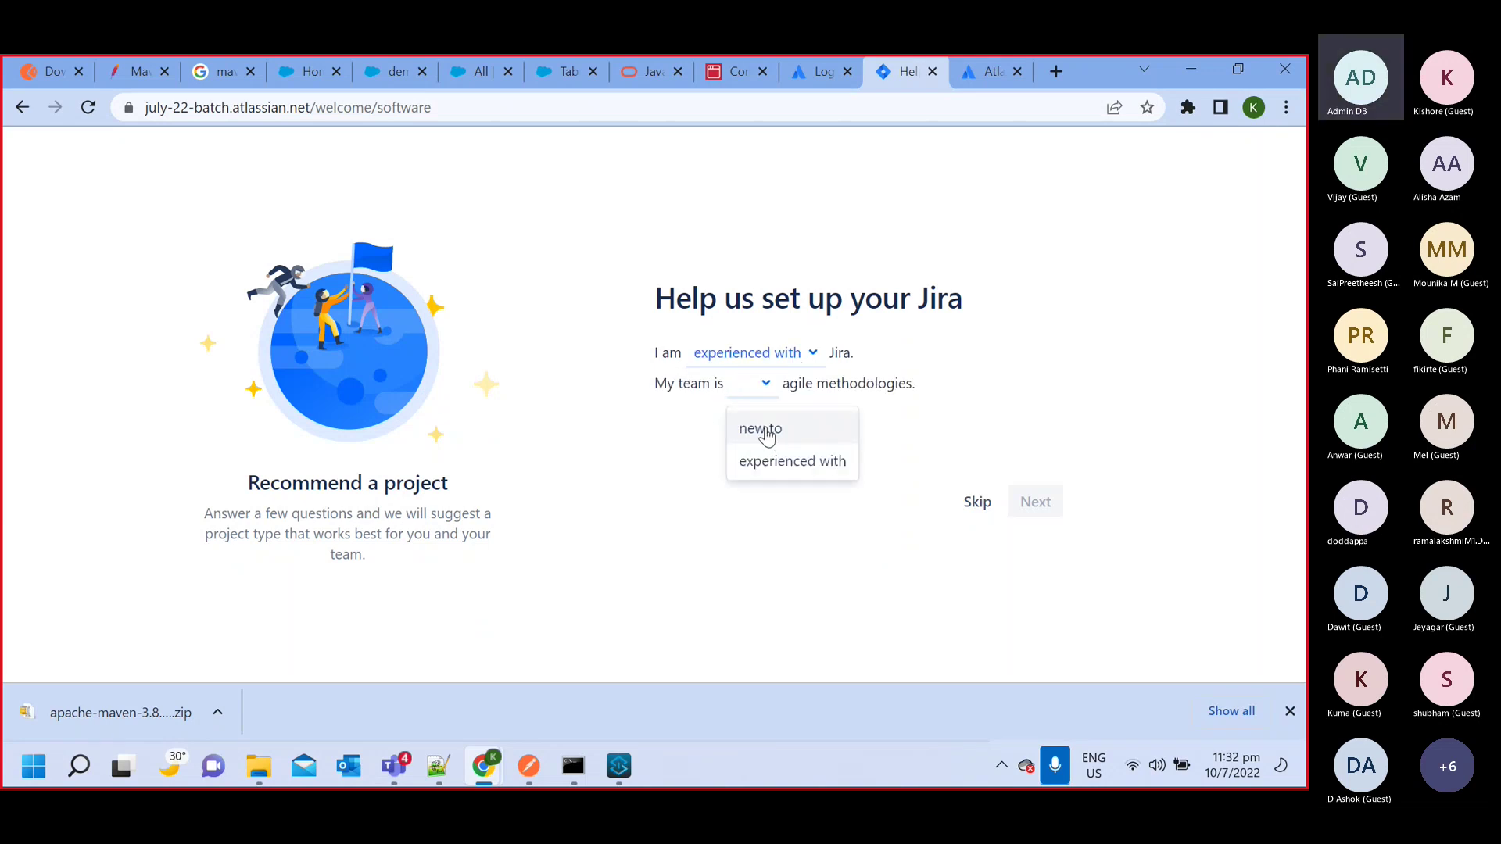
pyautogui.click(788, 462)
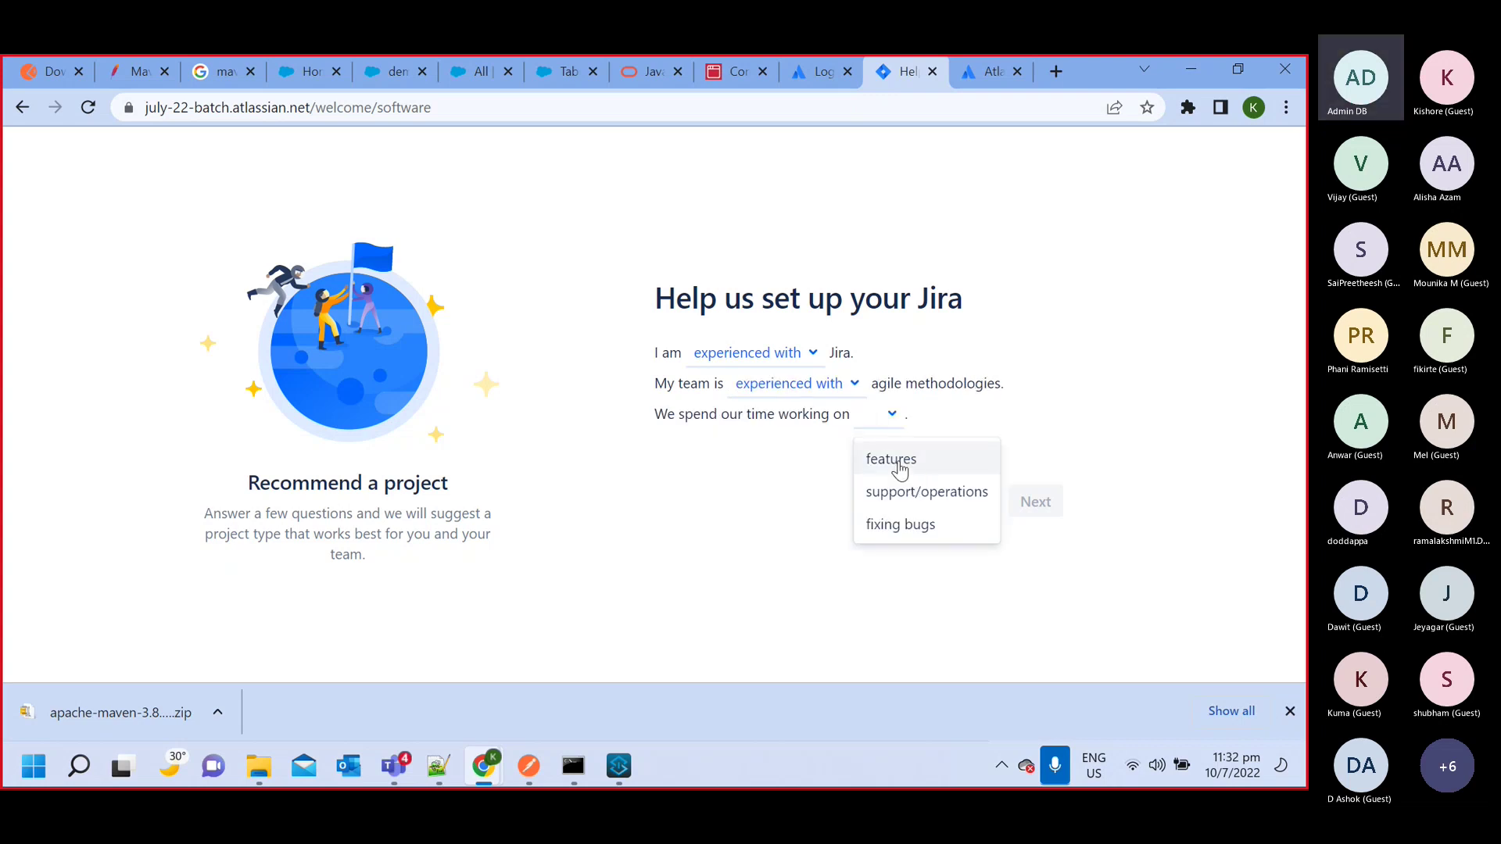
pyautogui.click(895, 462)
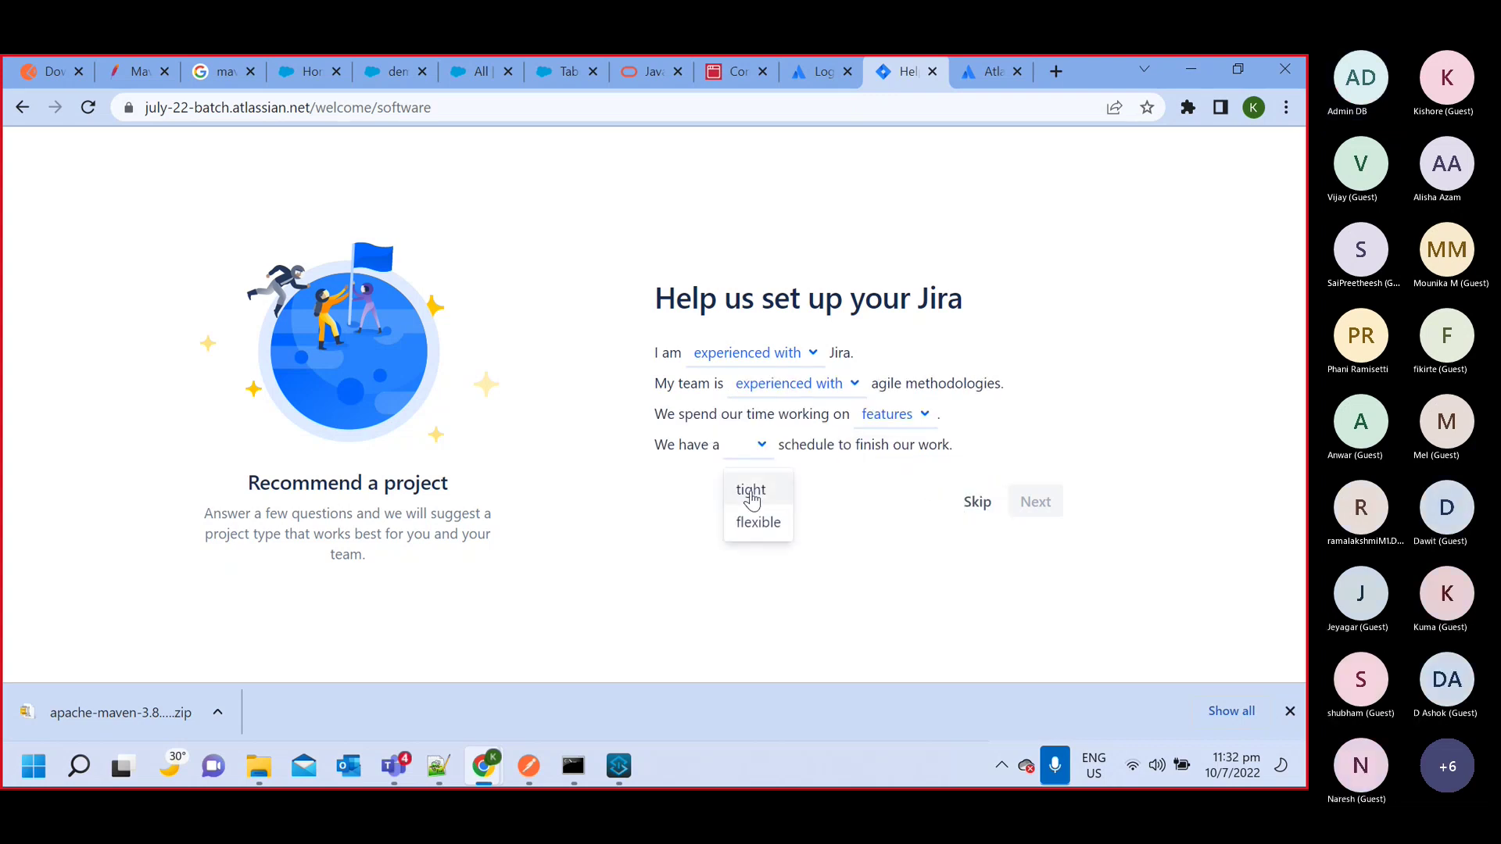
pyautogui.click(762, 522)
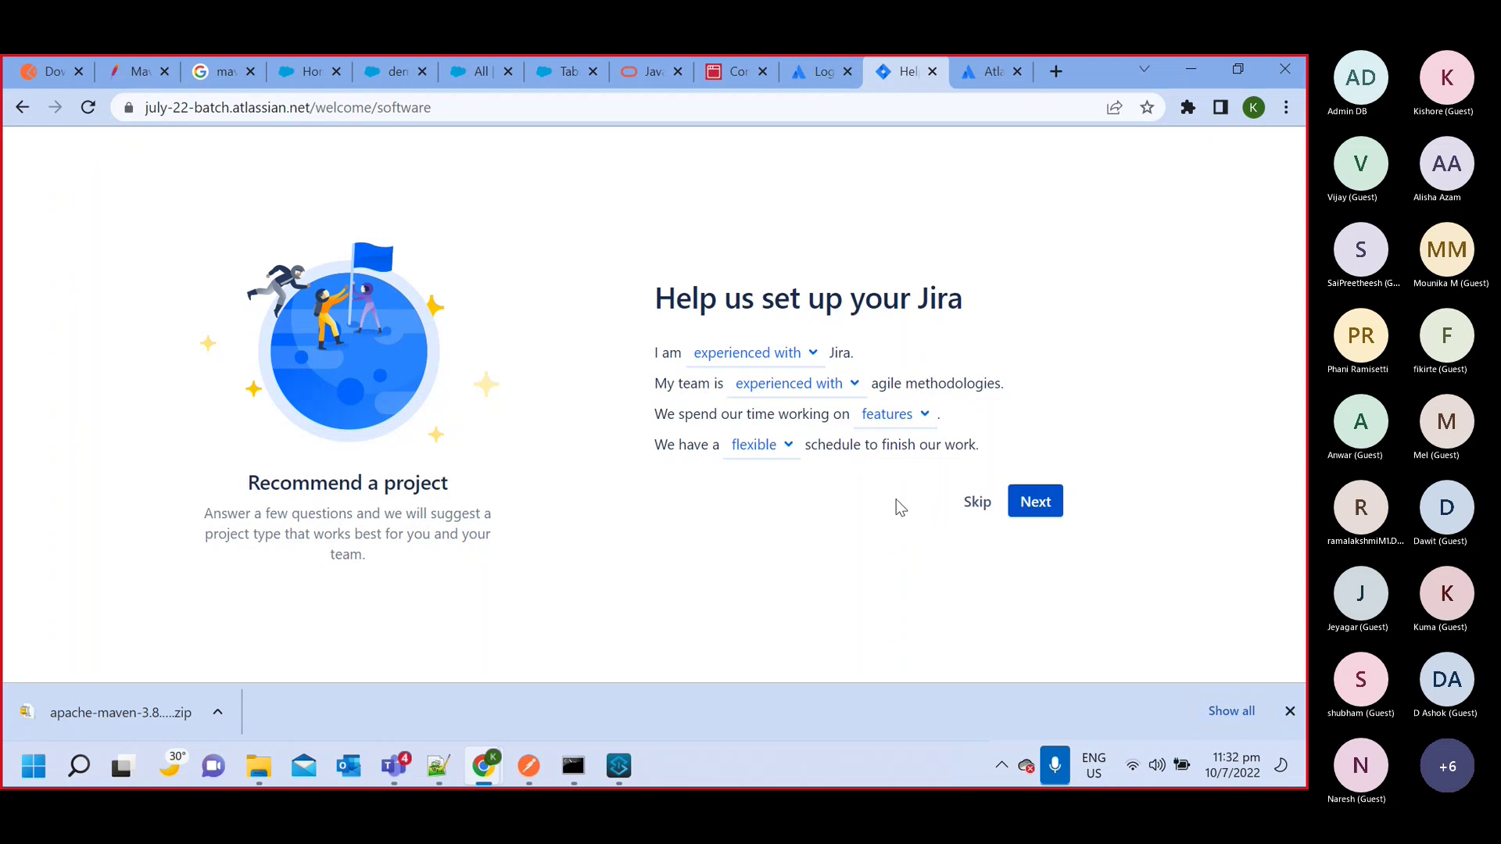
pyautogui.click(1031, 501)
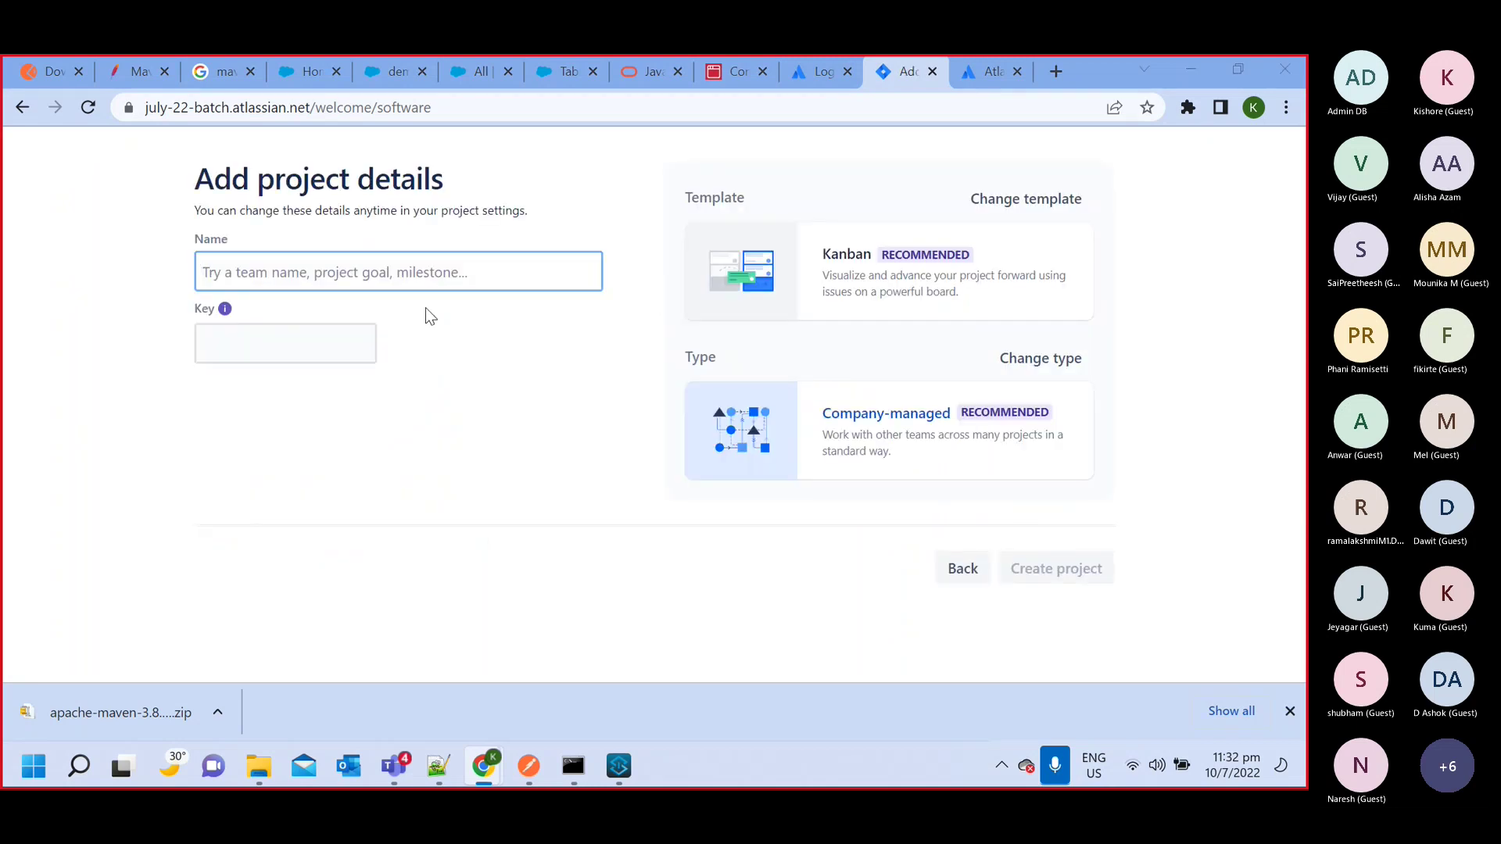
# Switch to the Microsoft Teams meeting and admit the guest waiting in the lobby
pyautogui.hotkey('alt', 'Tab')
pyautogui.hotkey('alt', 'Tab')
pyautogui.hotkey('alt', 'Tab')
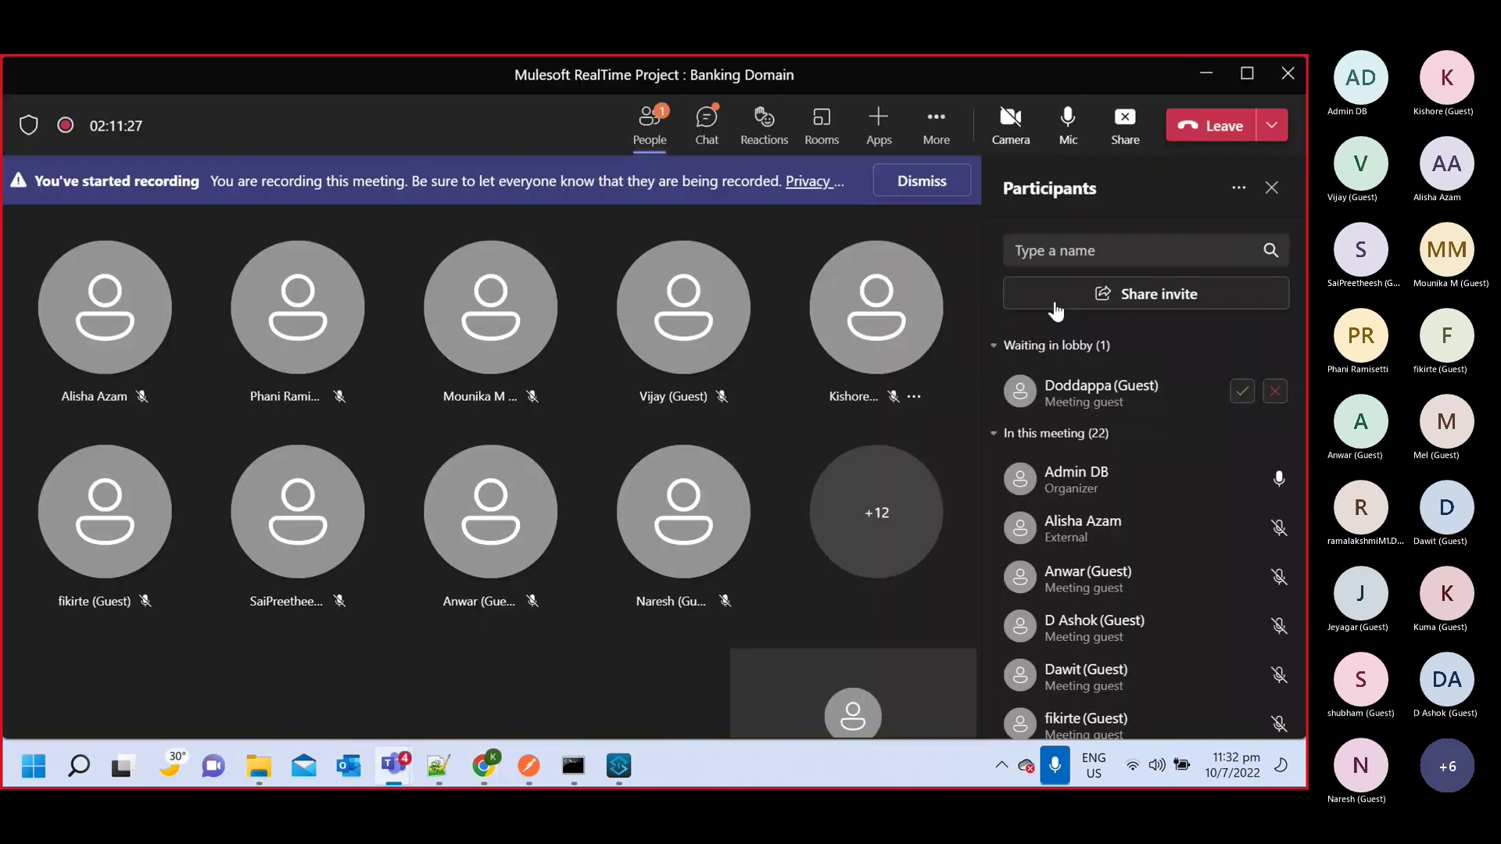
pyautogui.click(1242, 391)
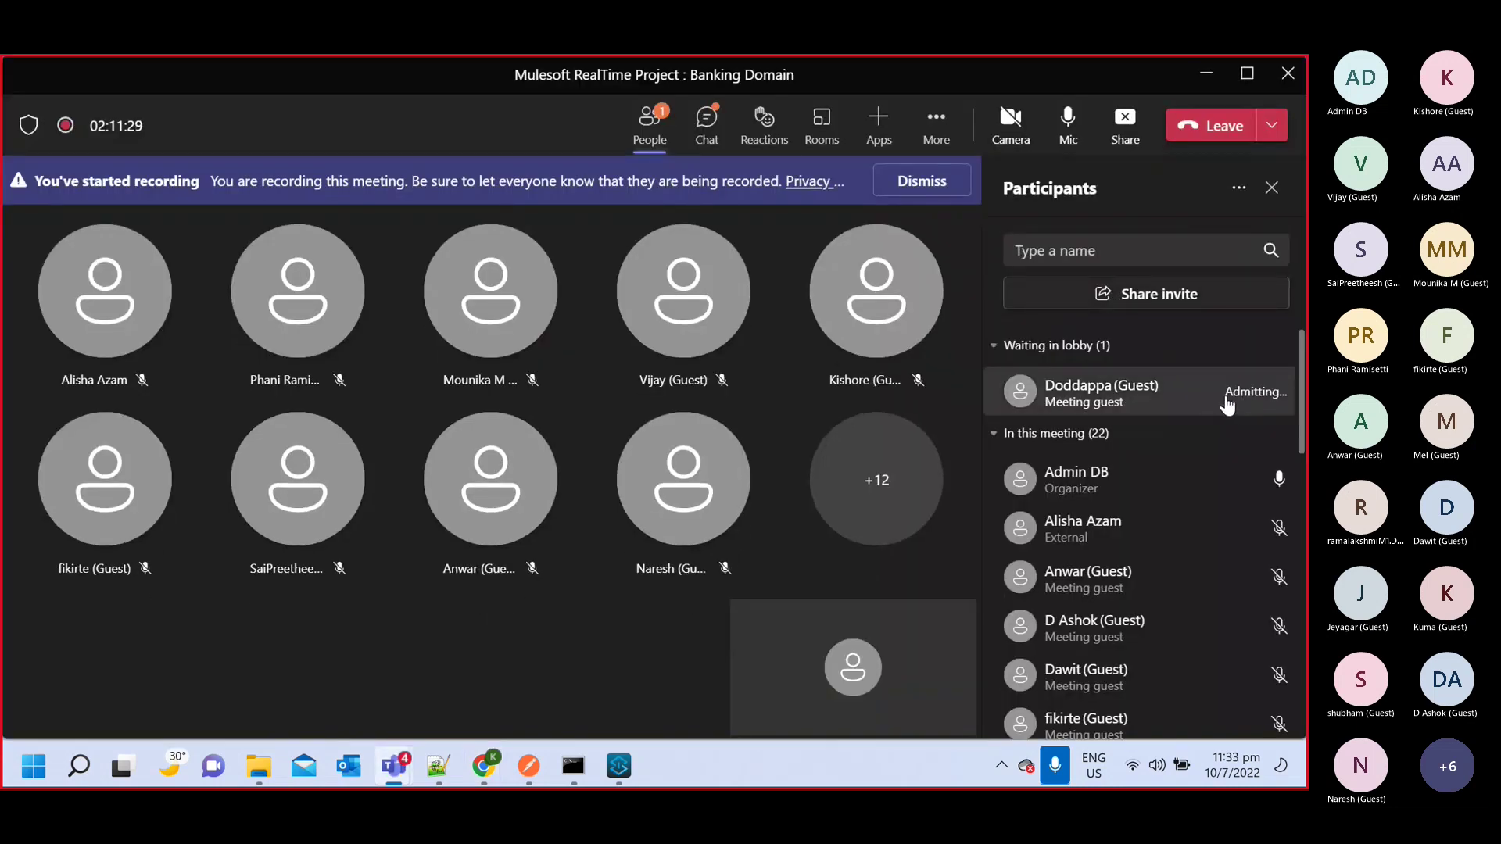
# Return to the Jira setup in the browser, name the project july-22-batch, and create it with the Kanban template and company-managed type
pyautogui.hotkey('alt', 'Tab')
pyautogui.click(311, 268)
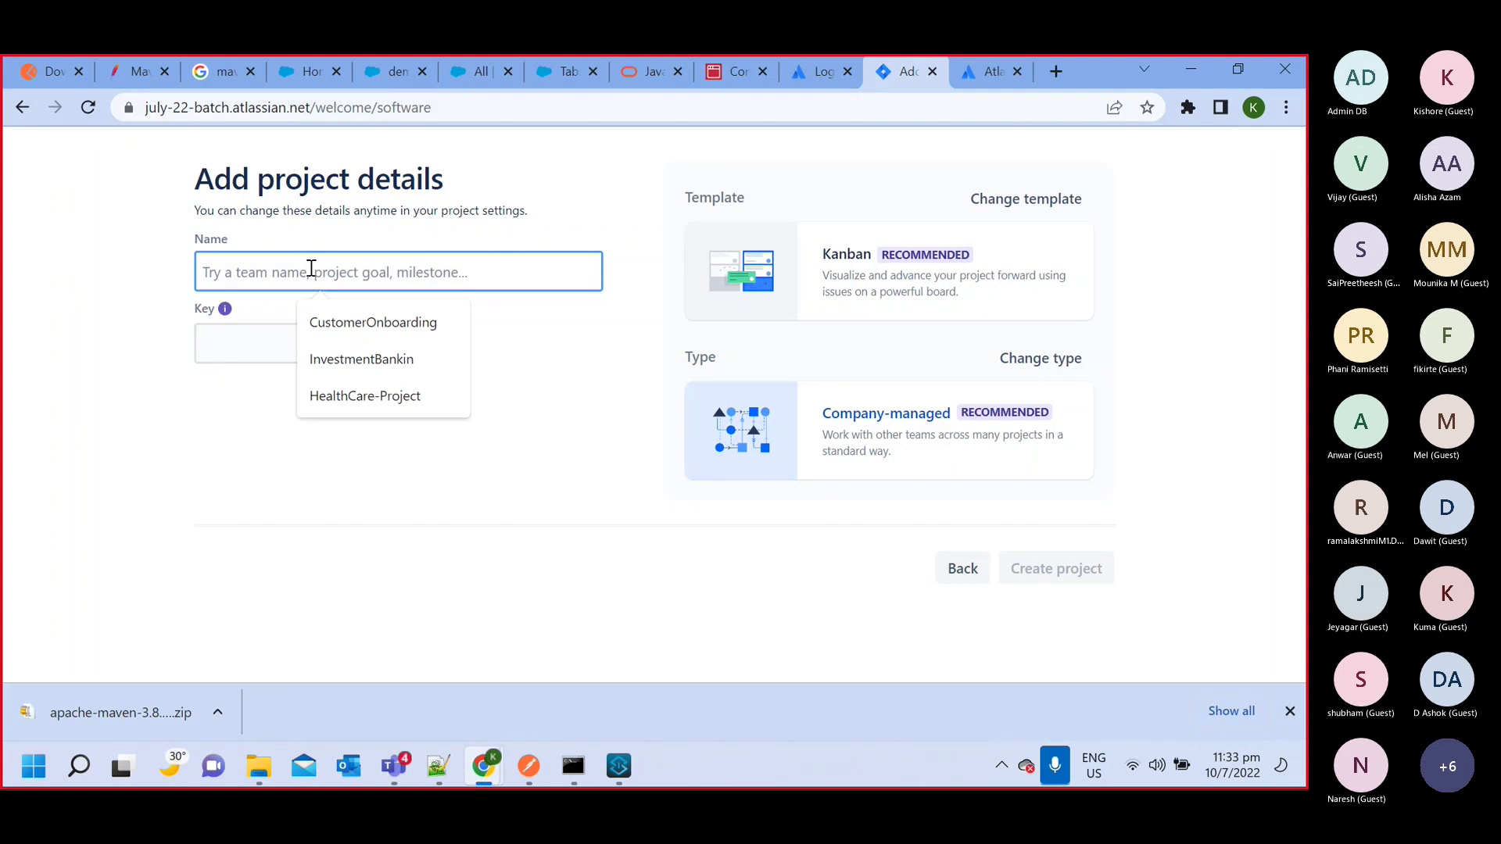
pyautogui.write('july')
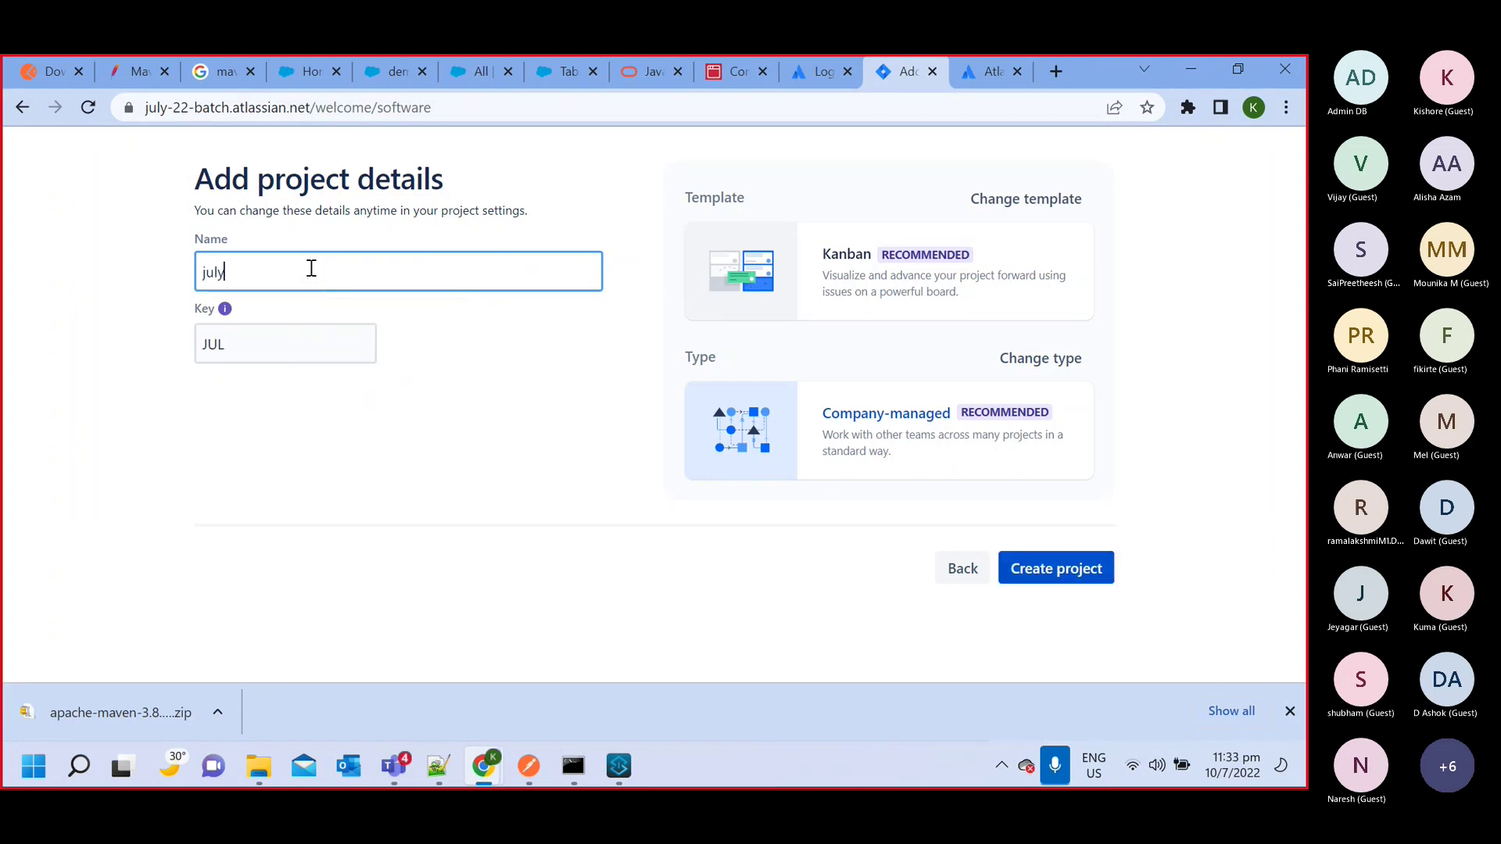
pyautogui.write('-22-batch')
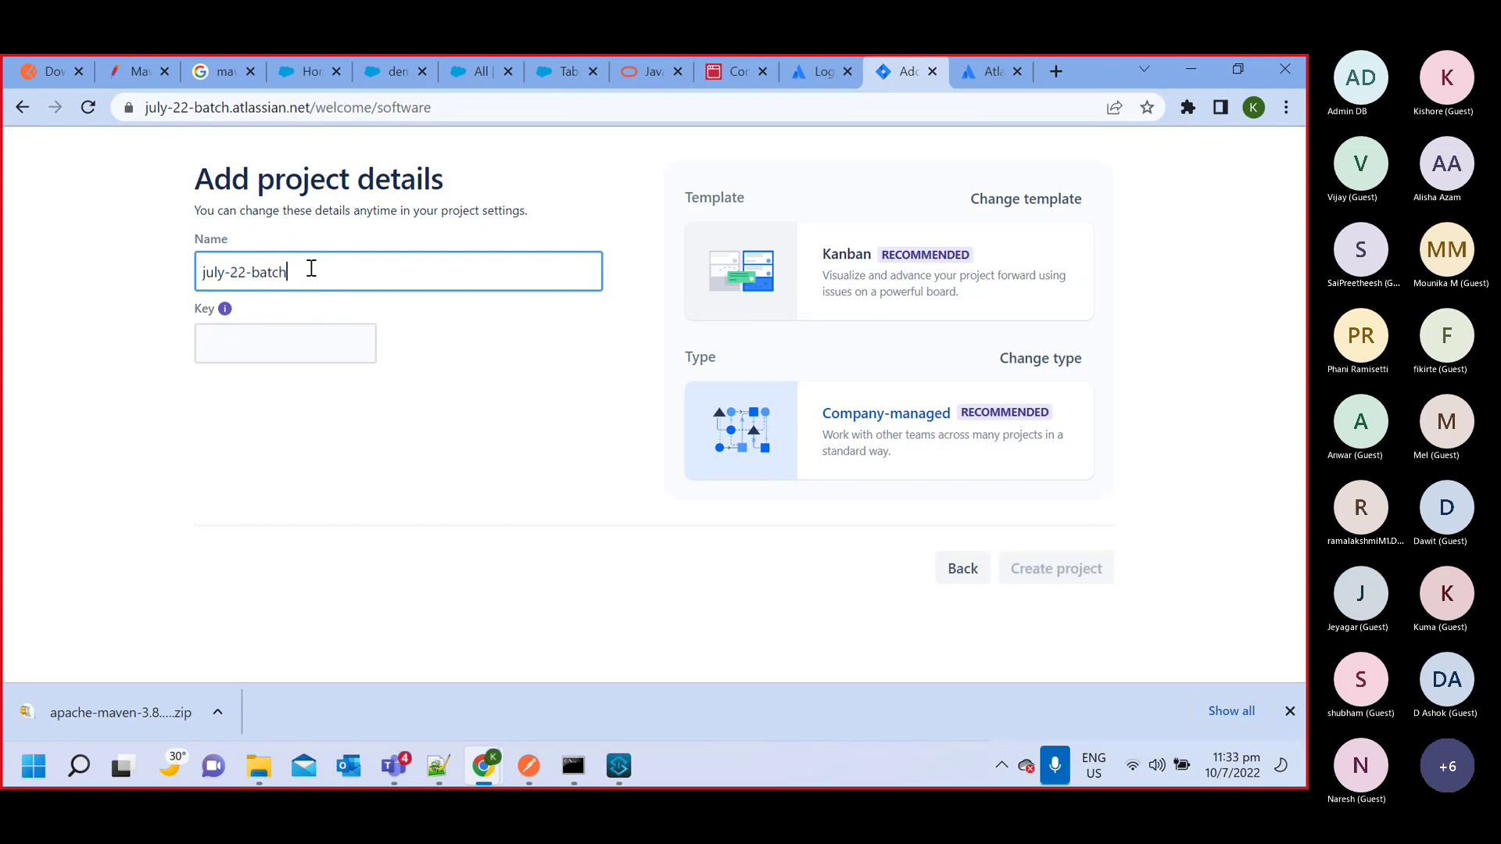
pyautogui.hotkey('ctrl', 'a')
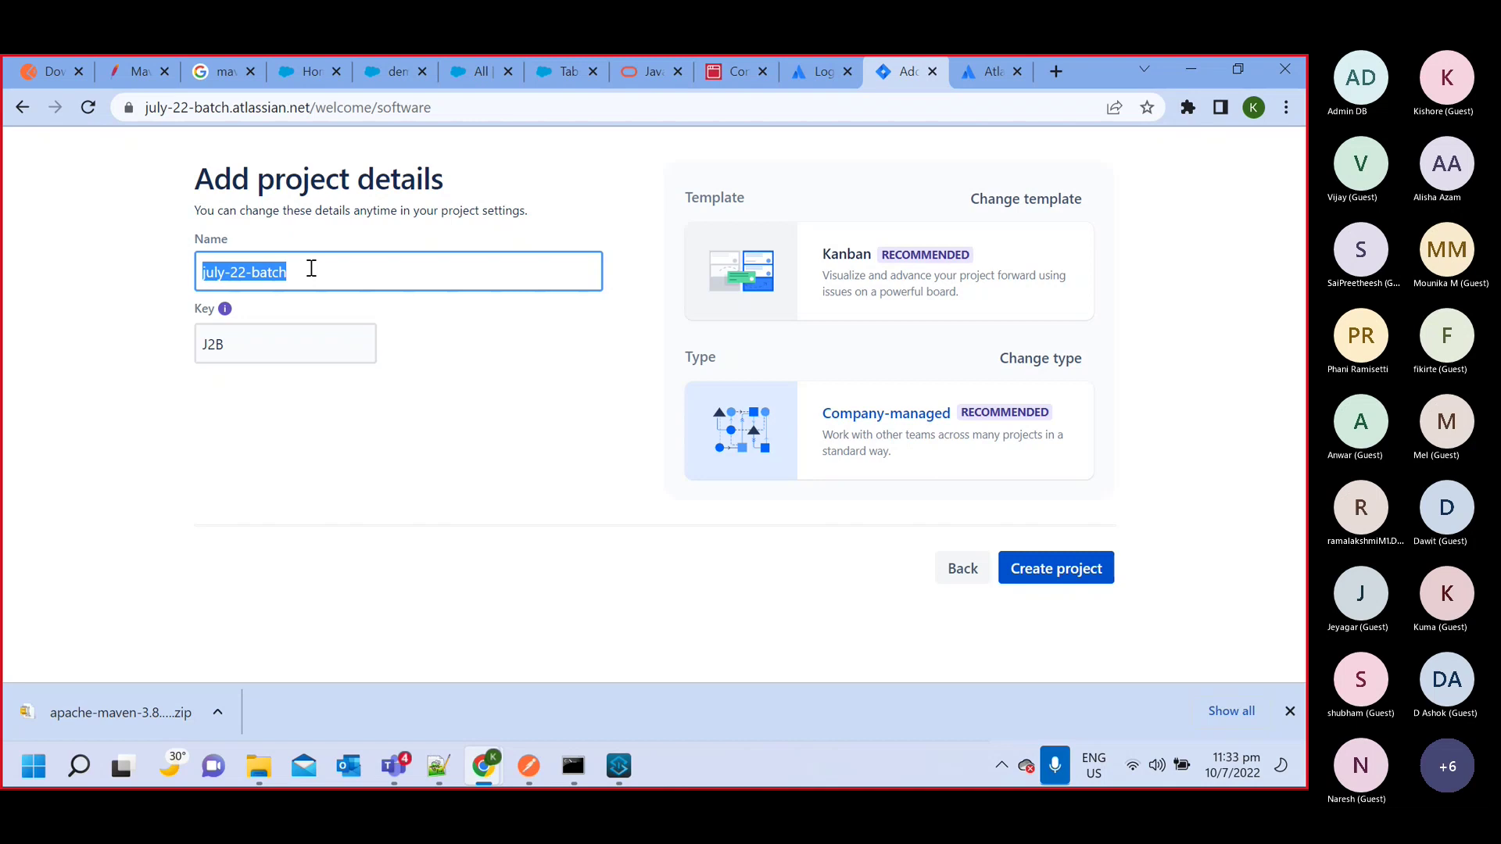
pyautogui.click(416, 457)
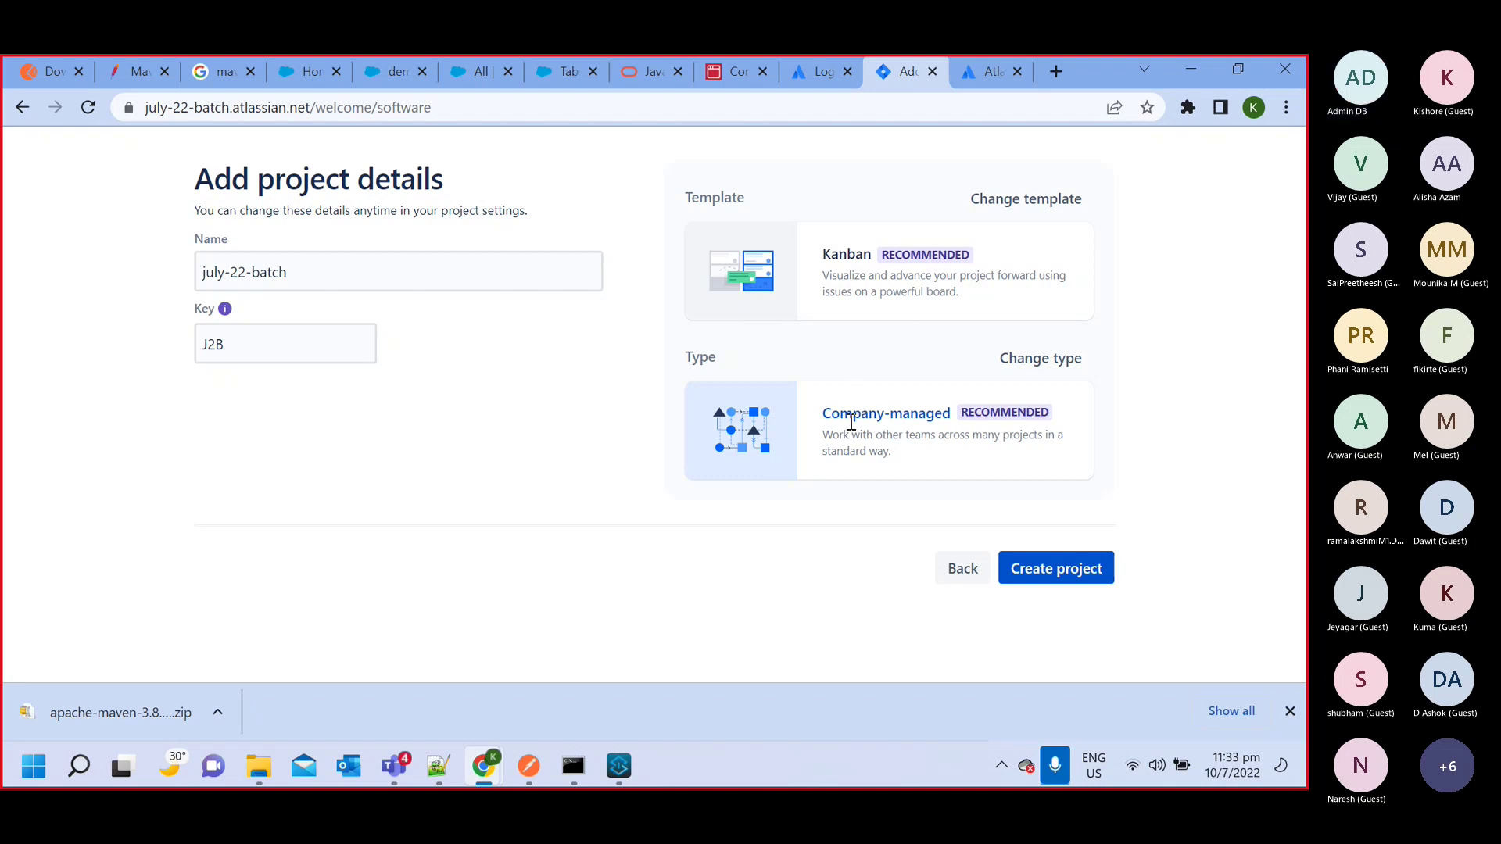
pyautogui.click(1052, 576)
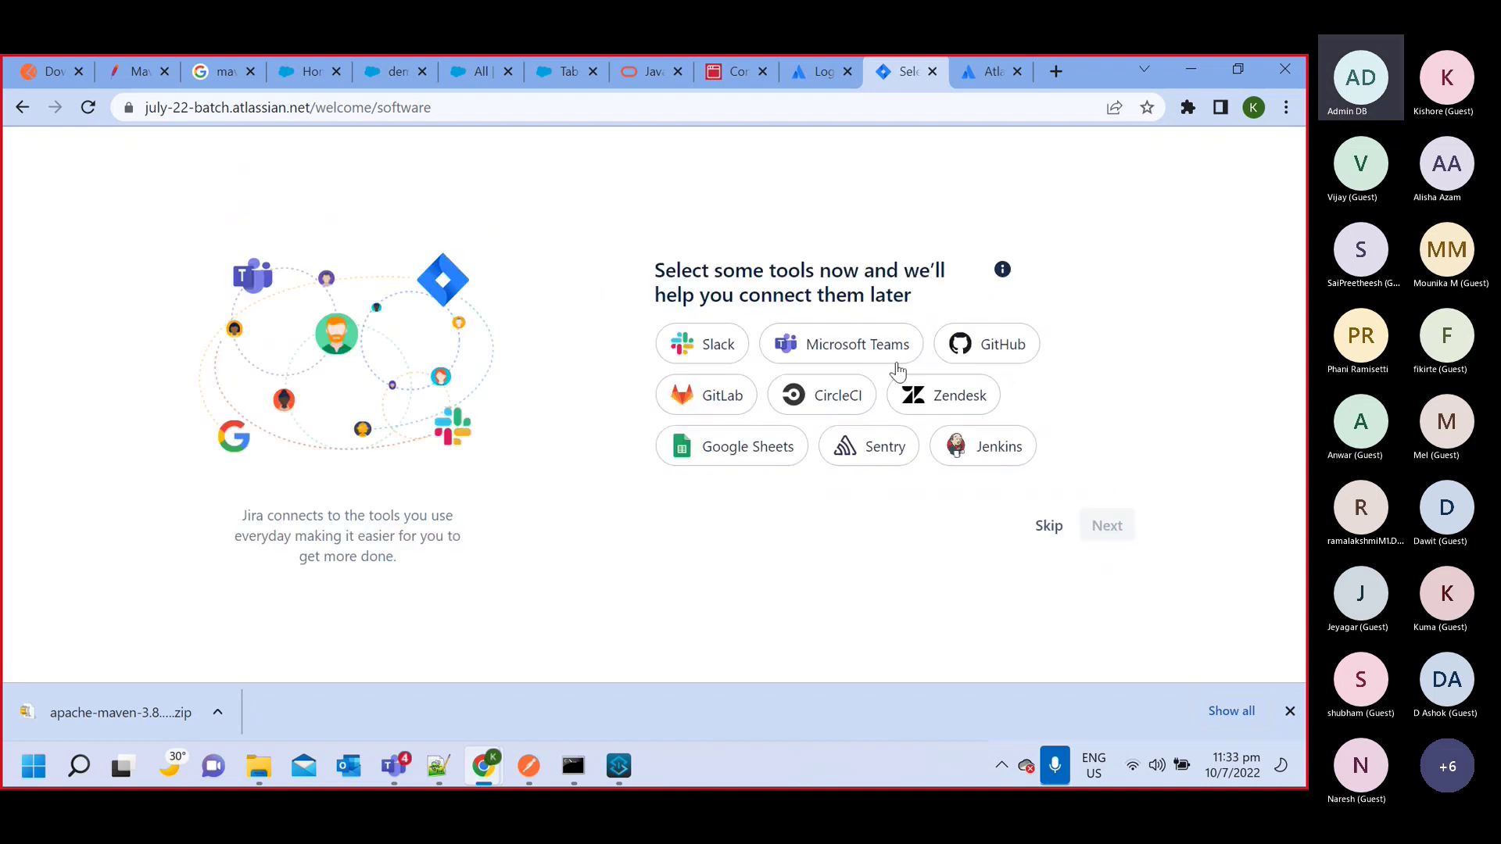
# Select GitHub and Microsoft Teams as the tools to connect to Jira and continue
pyautogui.click(984, 354)
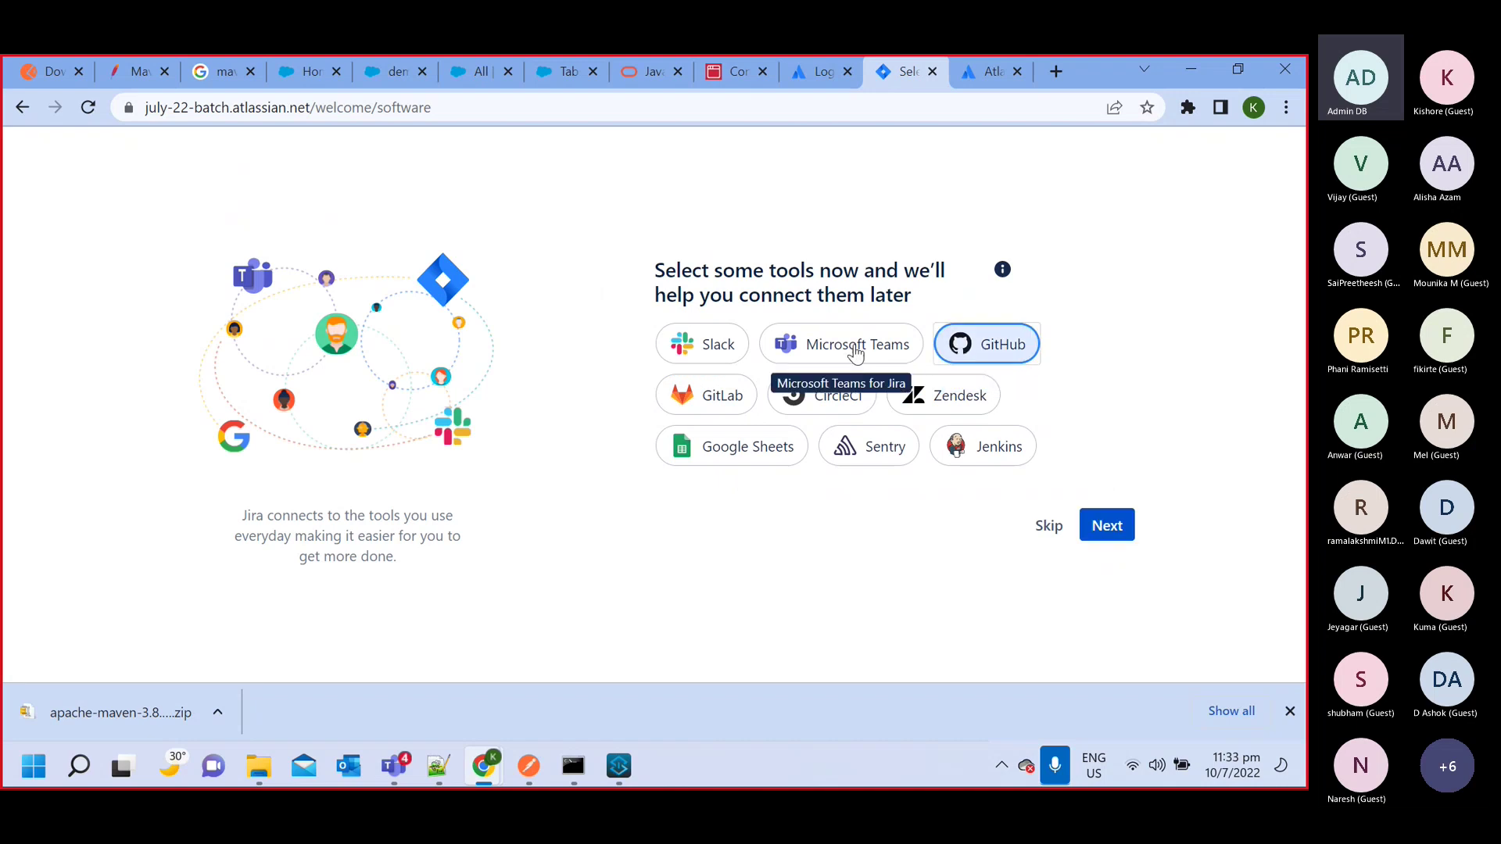
pyautogui.click(854, 348)
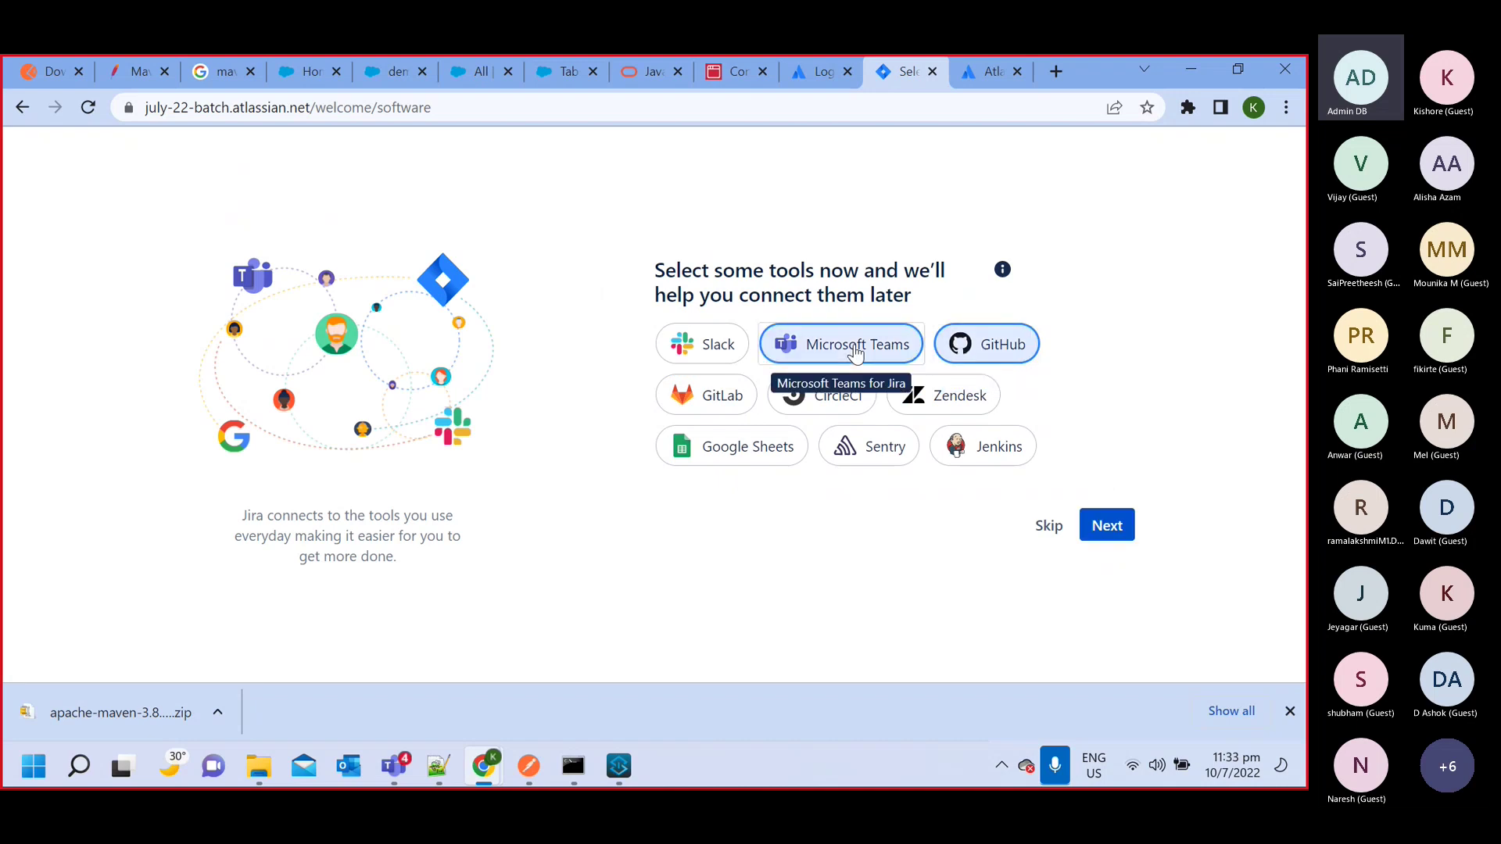
pyautogui.click(1106, 526)
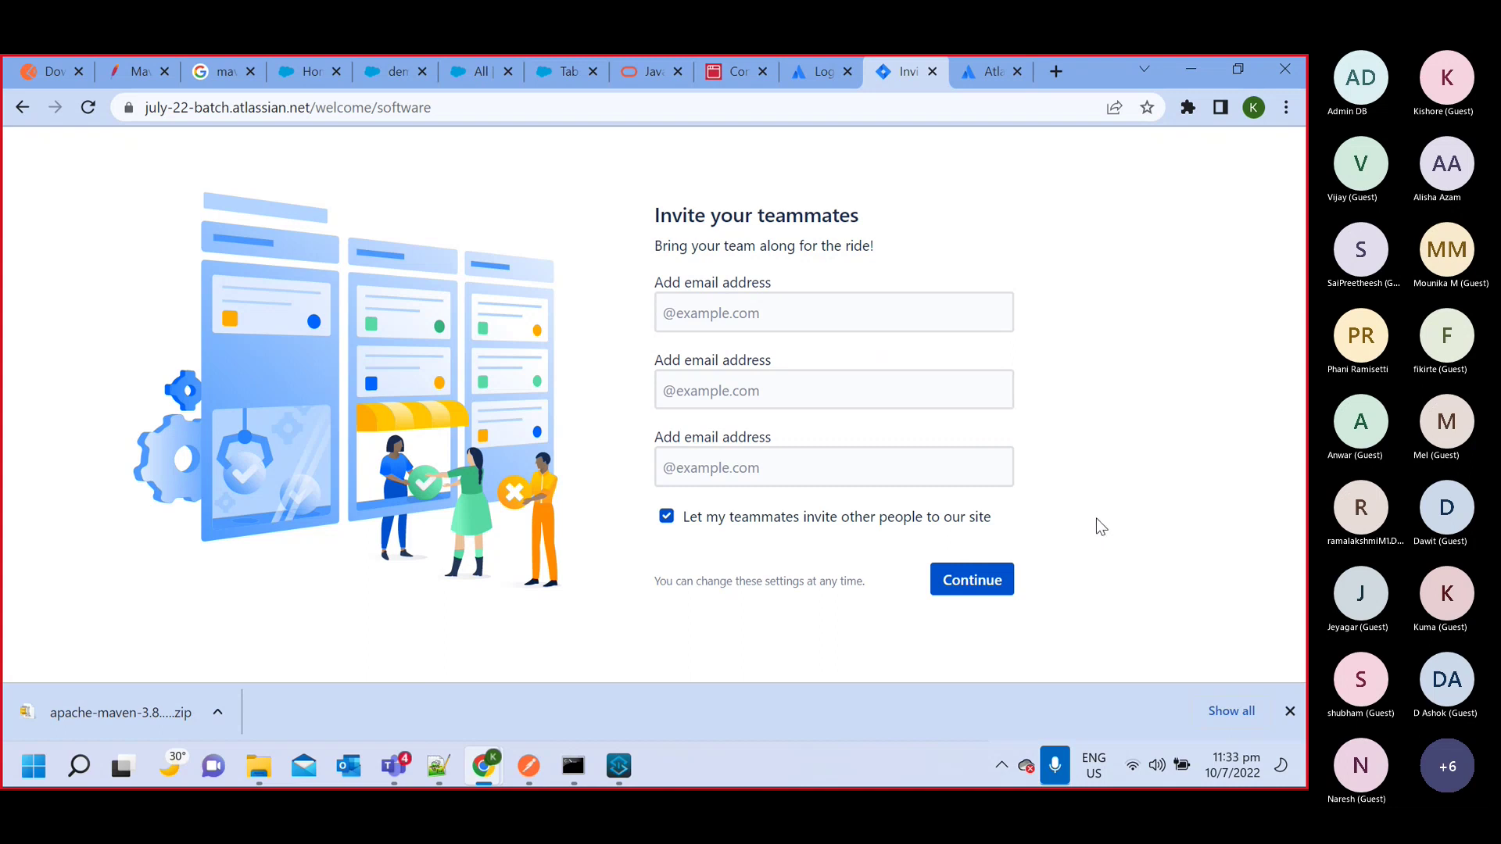
# Copy the first teammate's email address from the Microsoft Teams meeting chat into the first email field of the Jira invitation form
pyautogui.click(701, 304)
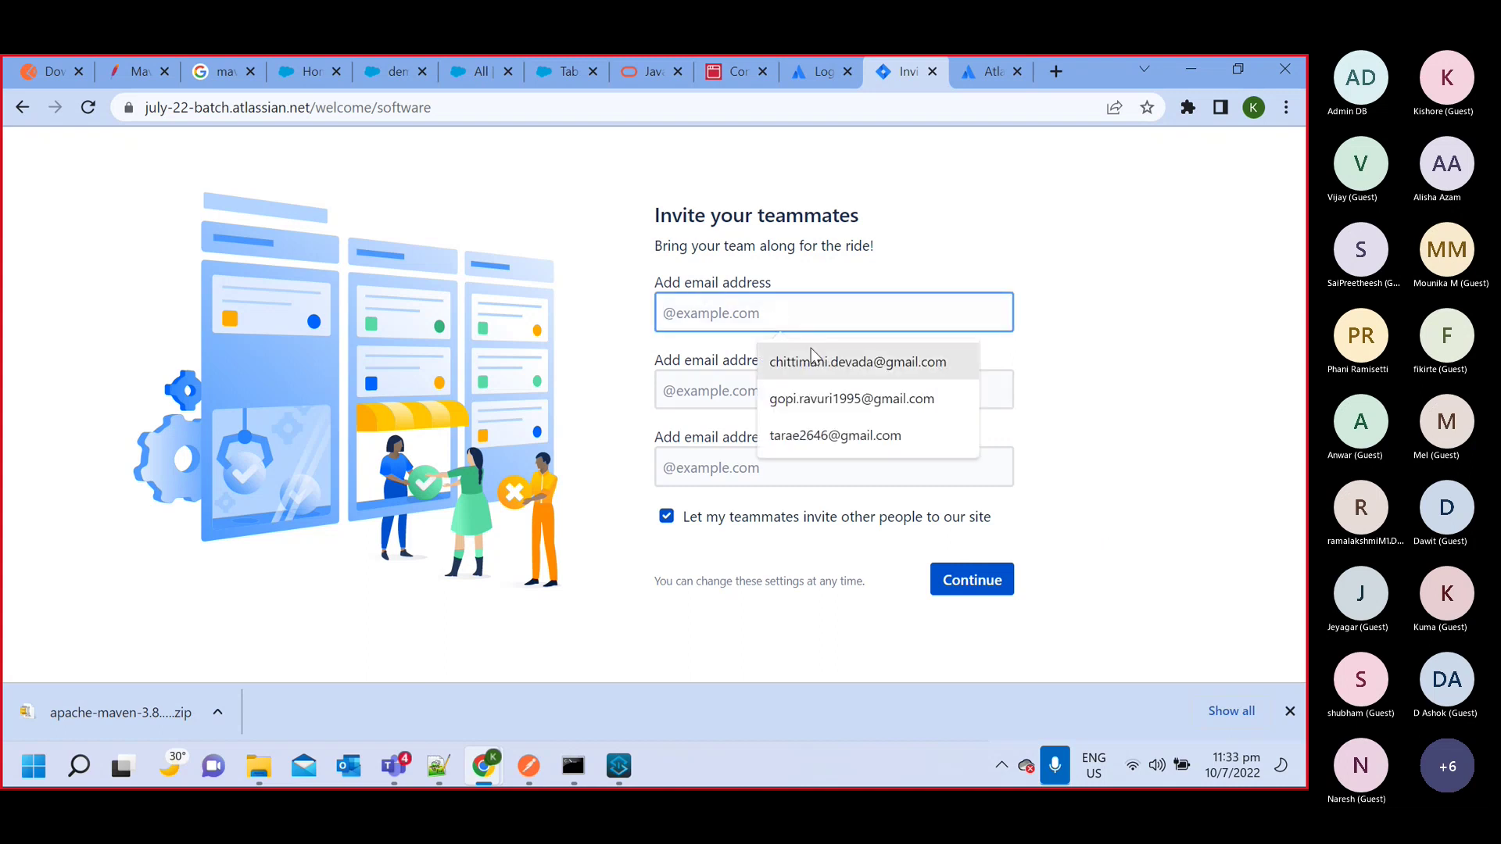
pyautogui.click(1149, 379)
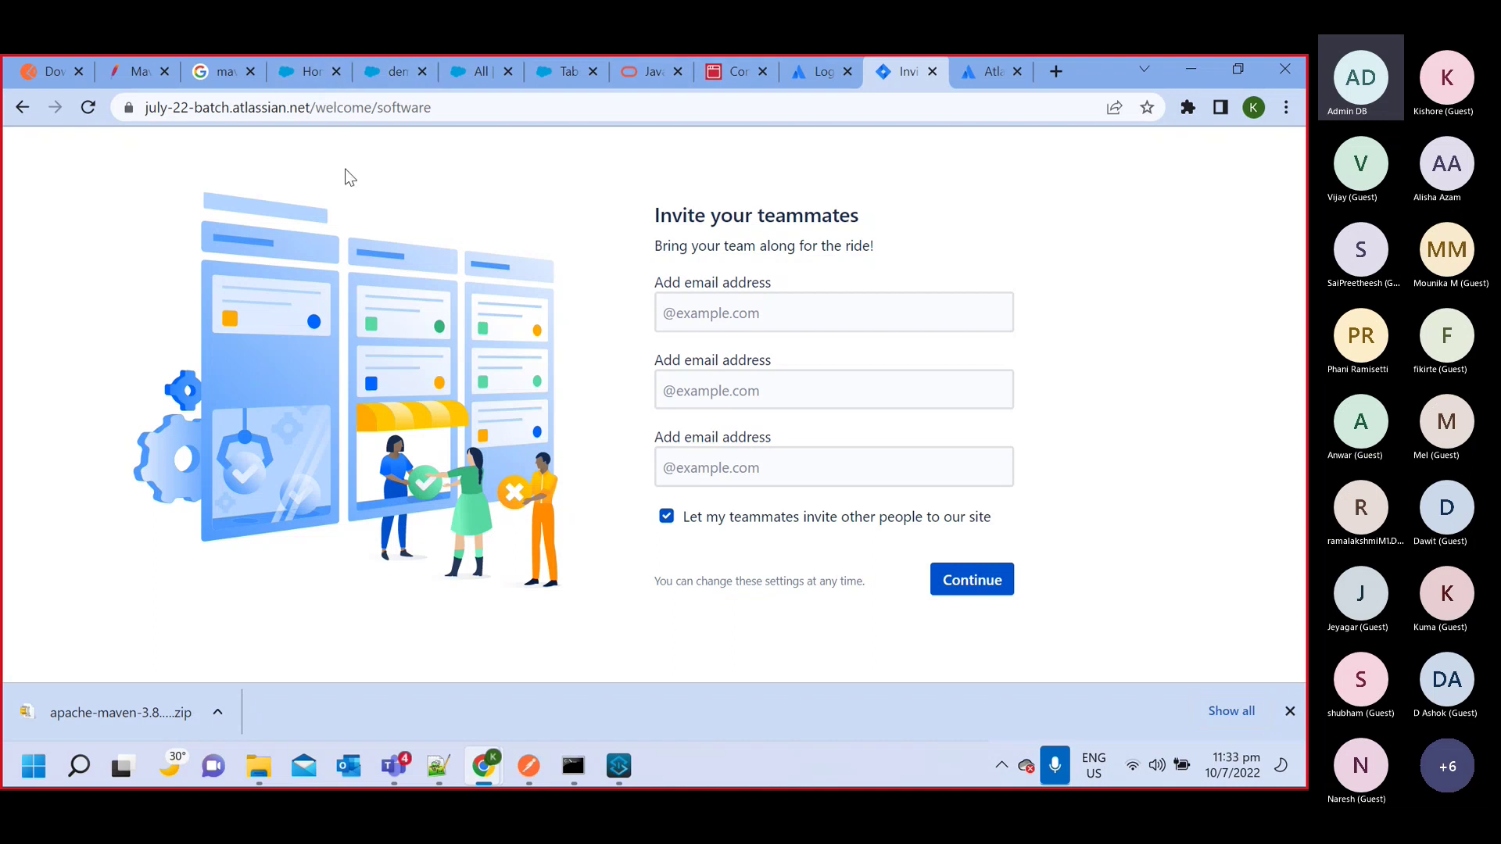
pyautogui.moveTo(408, 773)
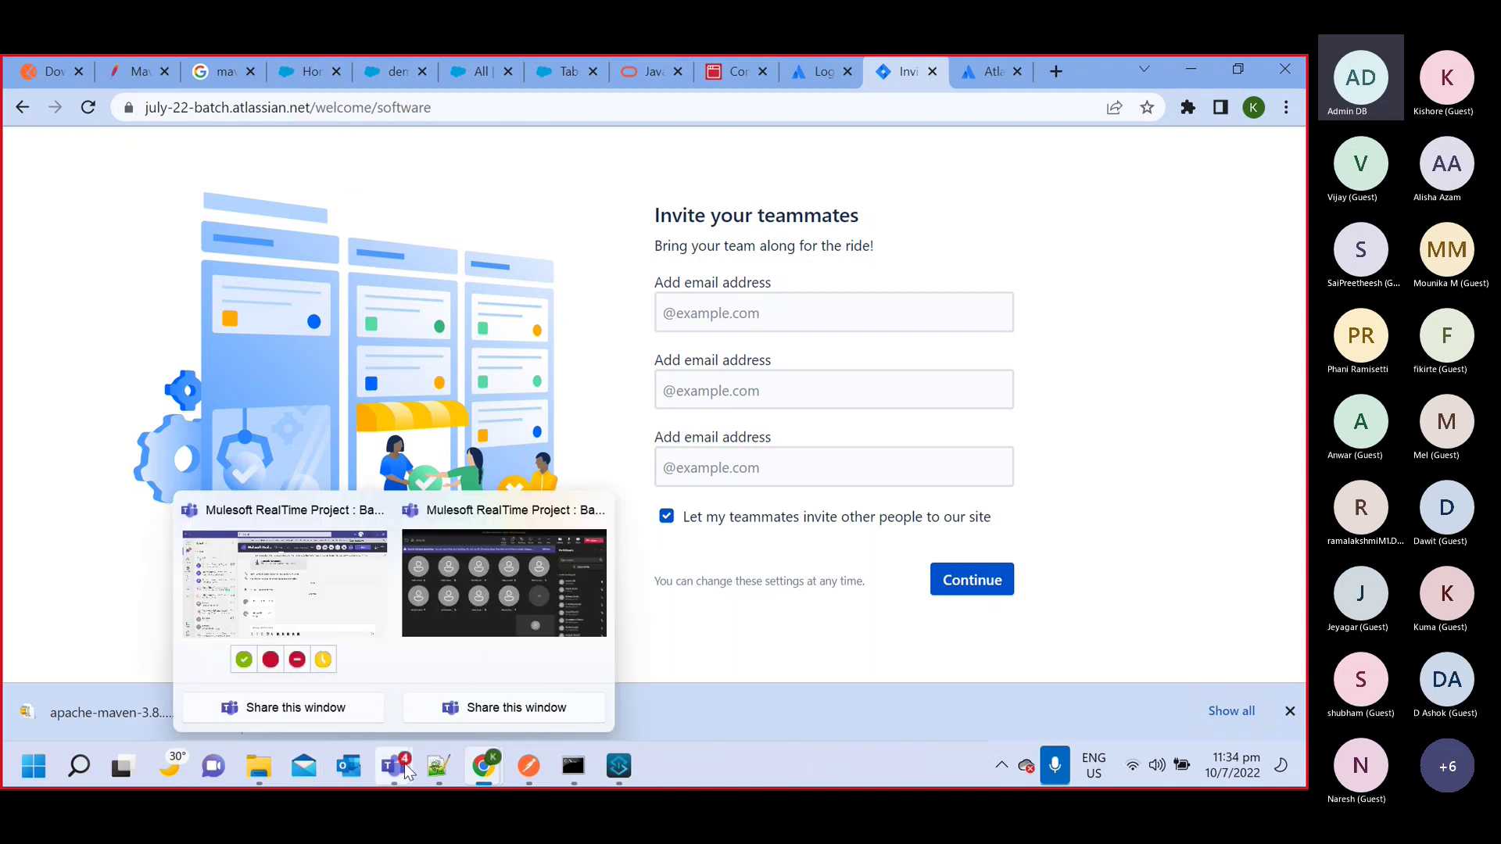
pyautogui.click(480, 639)
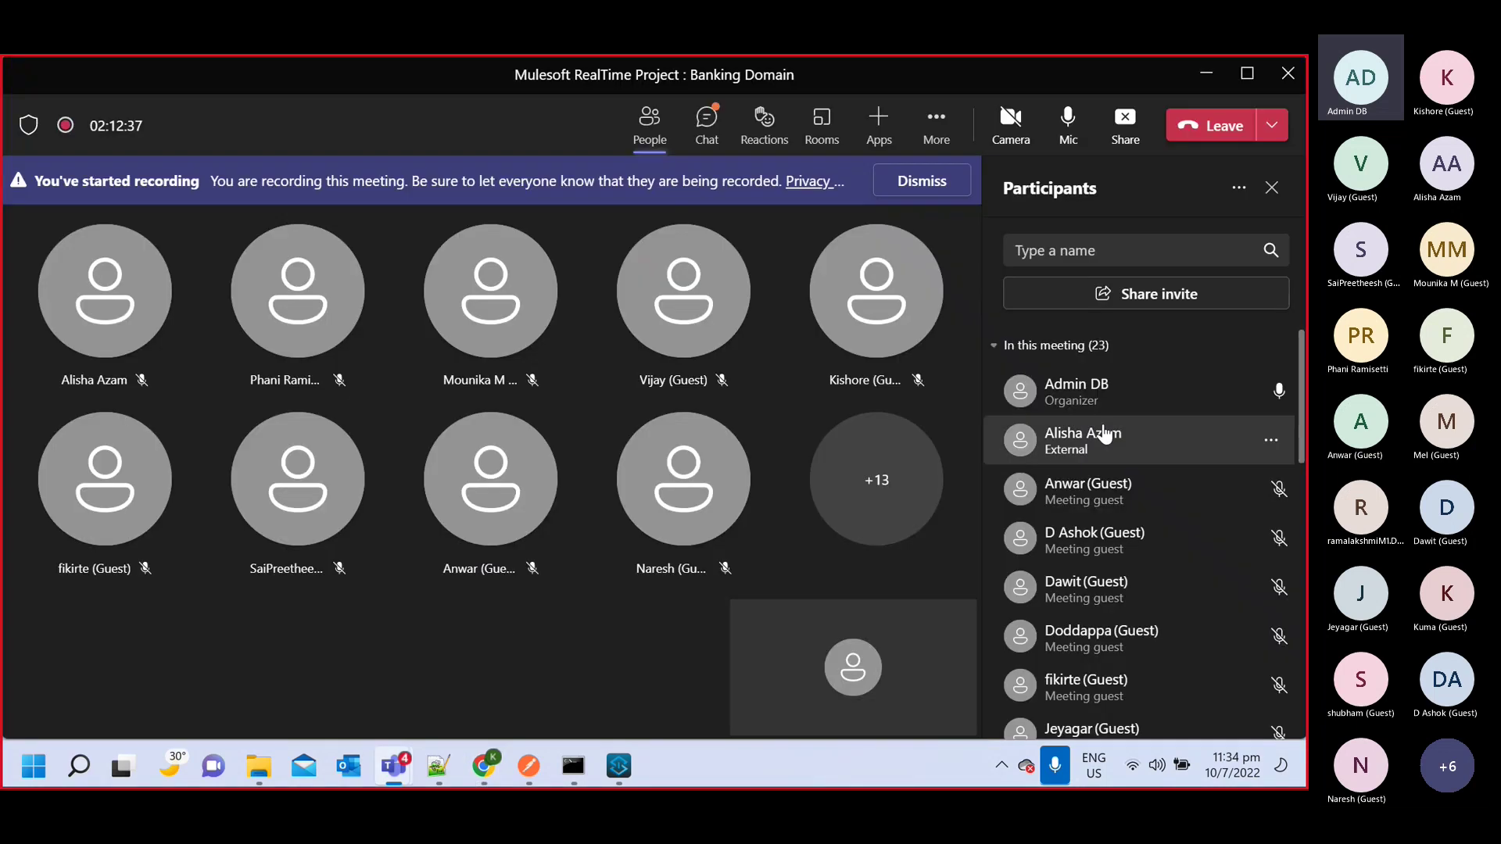
pyautogui.click(707, 133)
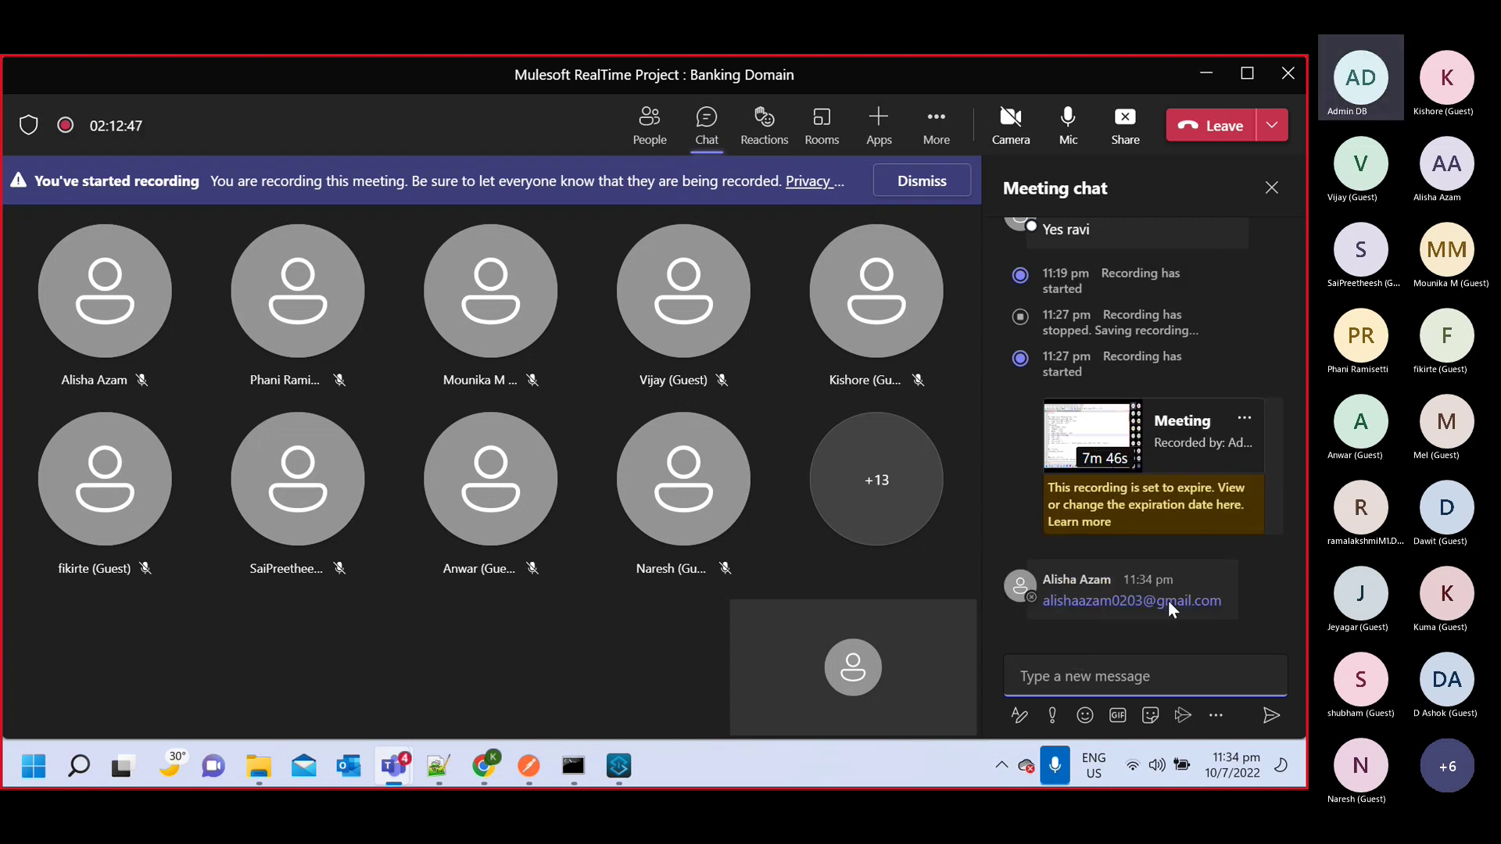
pyautogui.moveTo(1227, 600); pyautogui.dragTo(1046, 595)
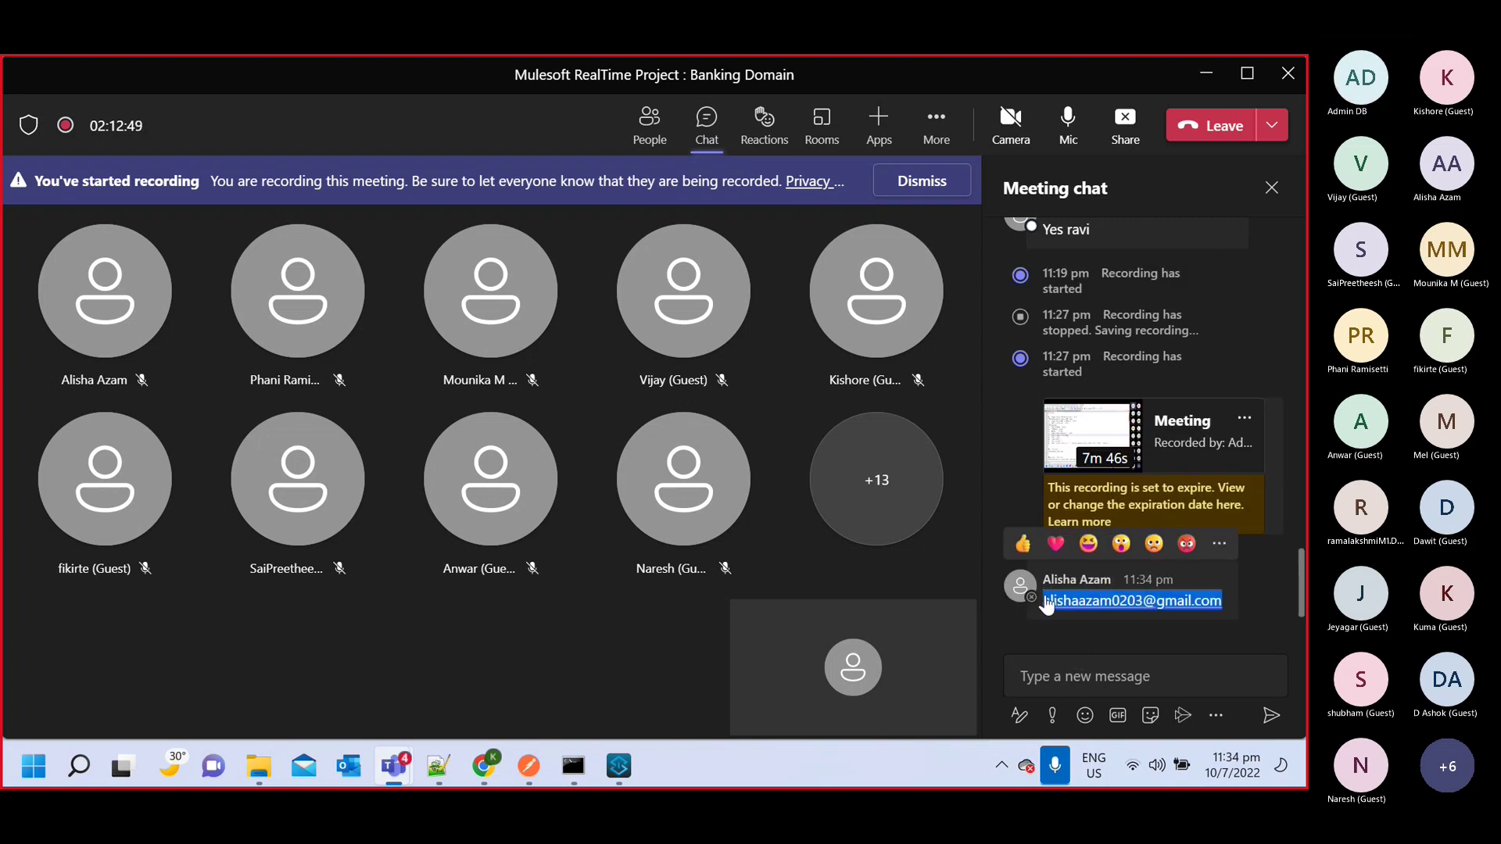
pyautogui.hotkey('ctrl', 'c')
pyautogui.hotkey('alt', 'Tab')
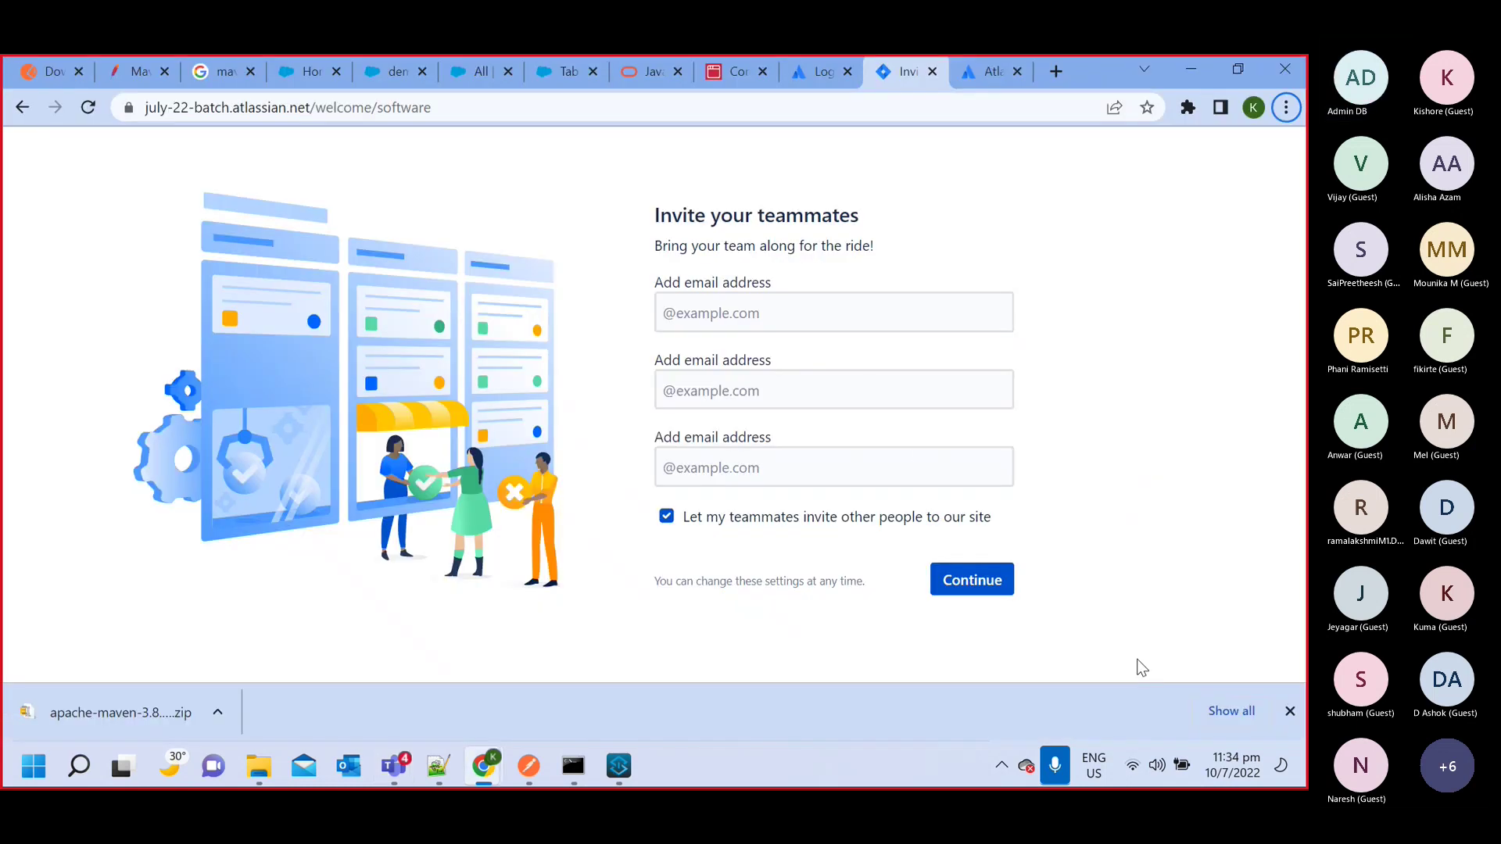
pyautogui.click(769, 315)
pyautogui.hotkey('ctrl', 'v')
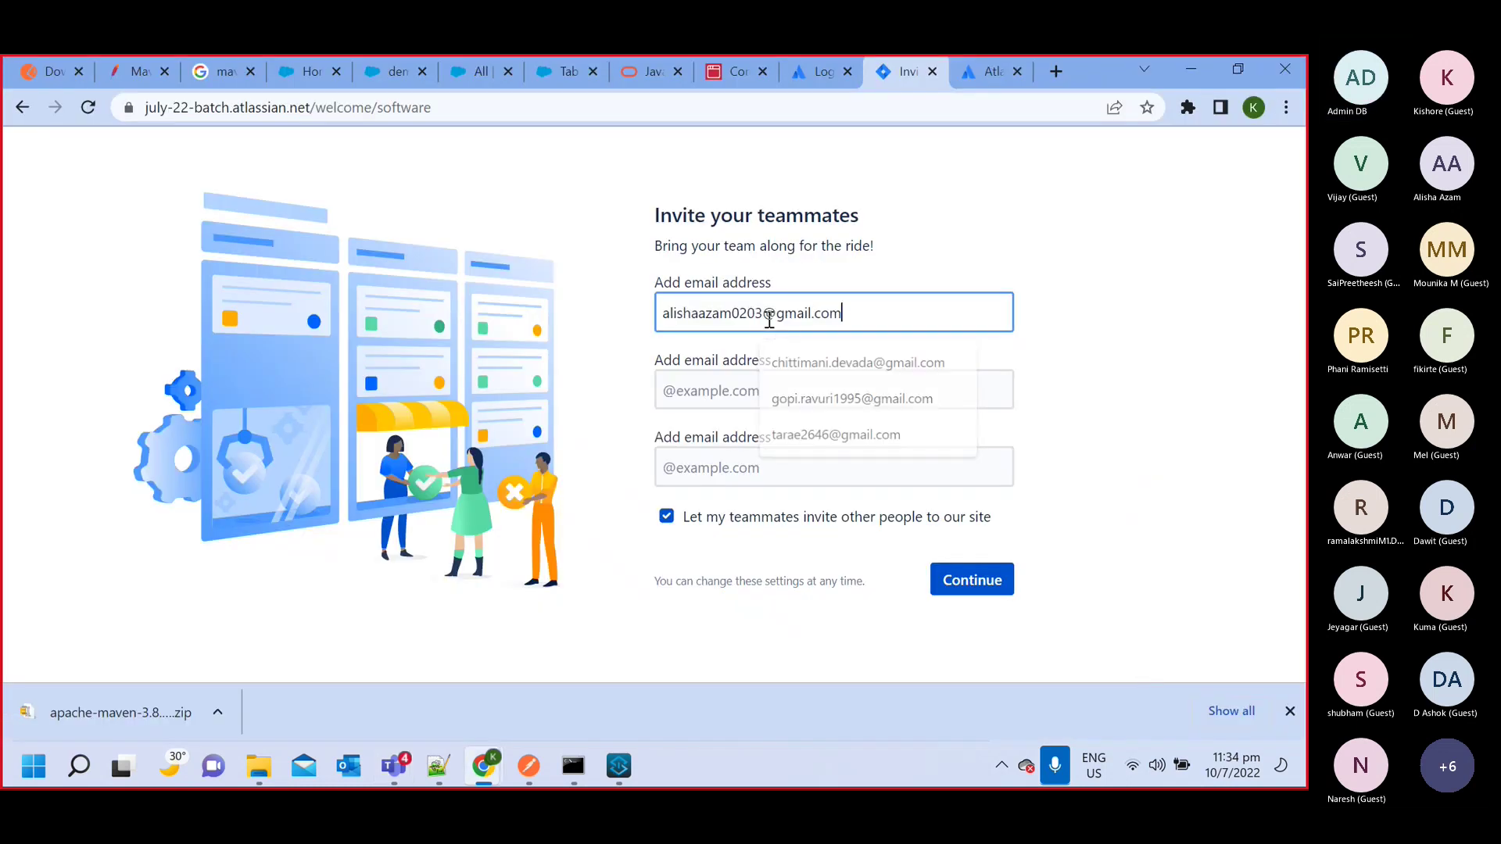
# Copy the second teammate's email address from the Teams chat into the second invitation field in Jira and continue to the project
pyautogui.hotkey('alt', 'Tab')
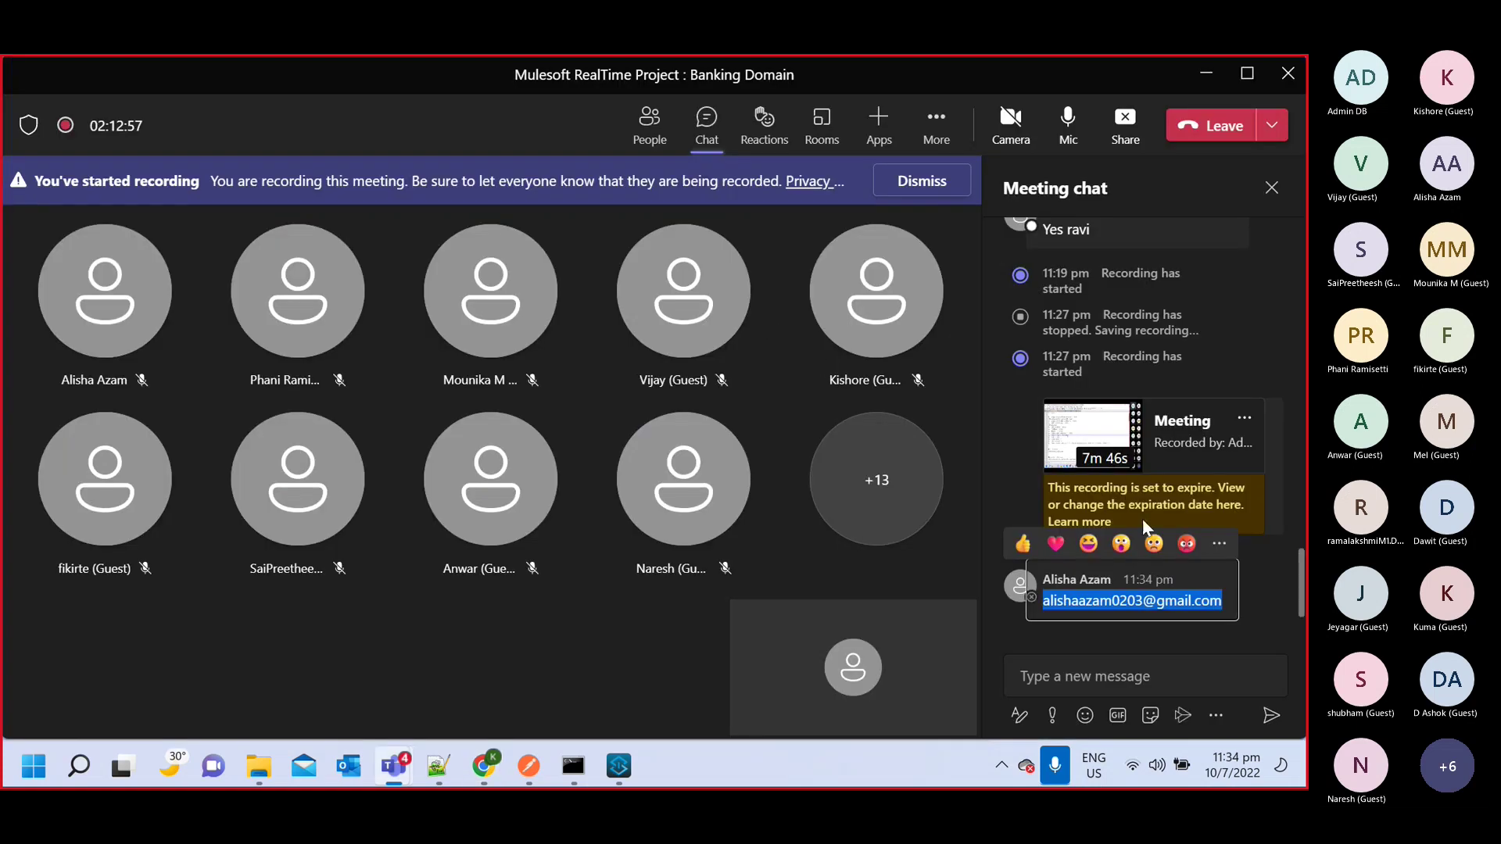
pyautogui.click(1132, 680)
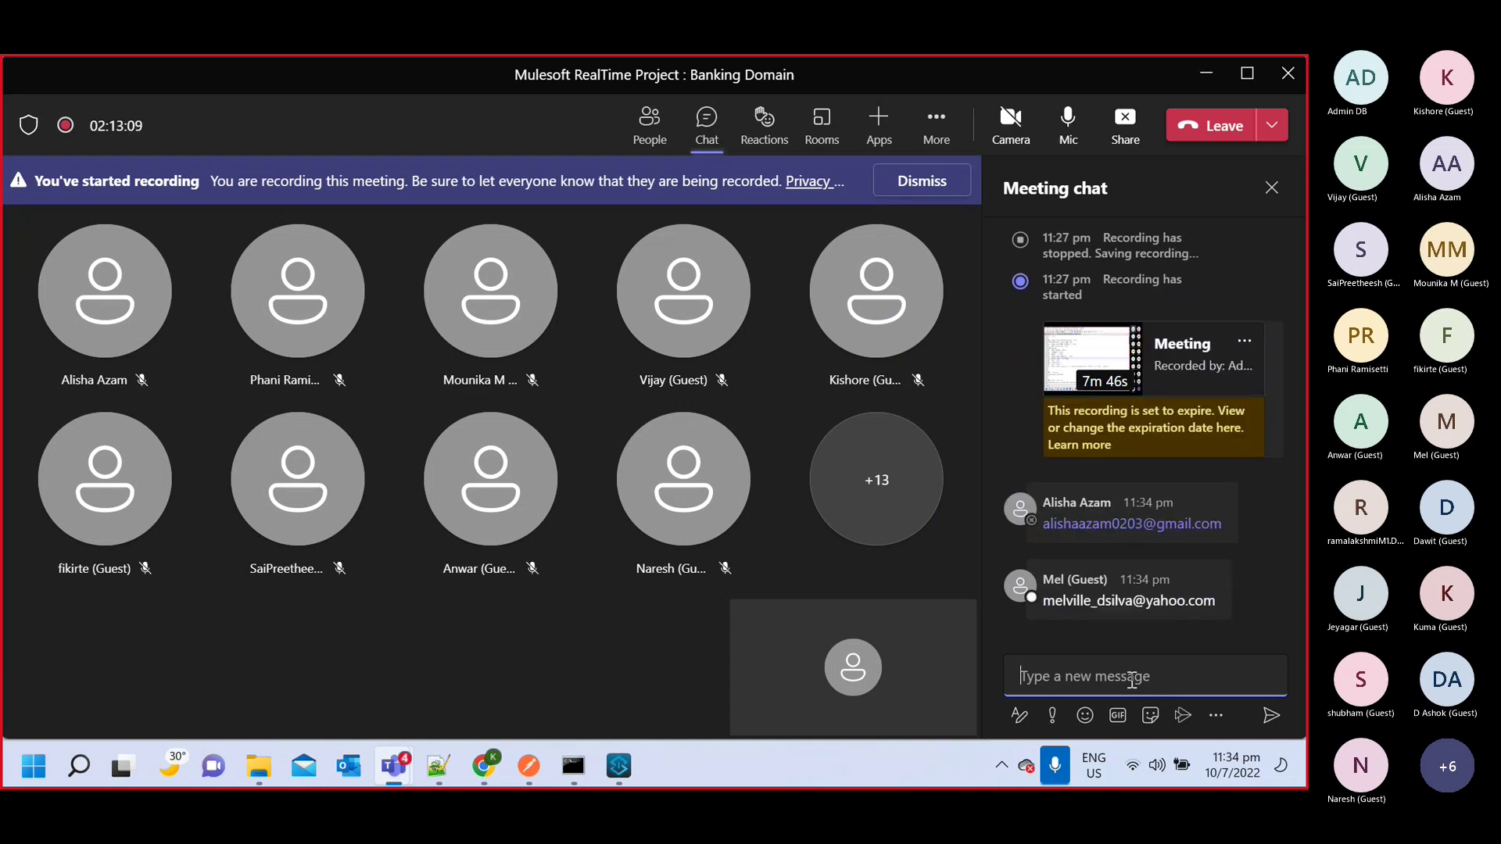
pyautogui.moveTo(1229, 604)
pyautogui.moveTo(1230, 601); pyautogui.dragTo(1043, 599)
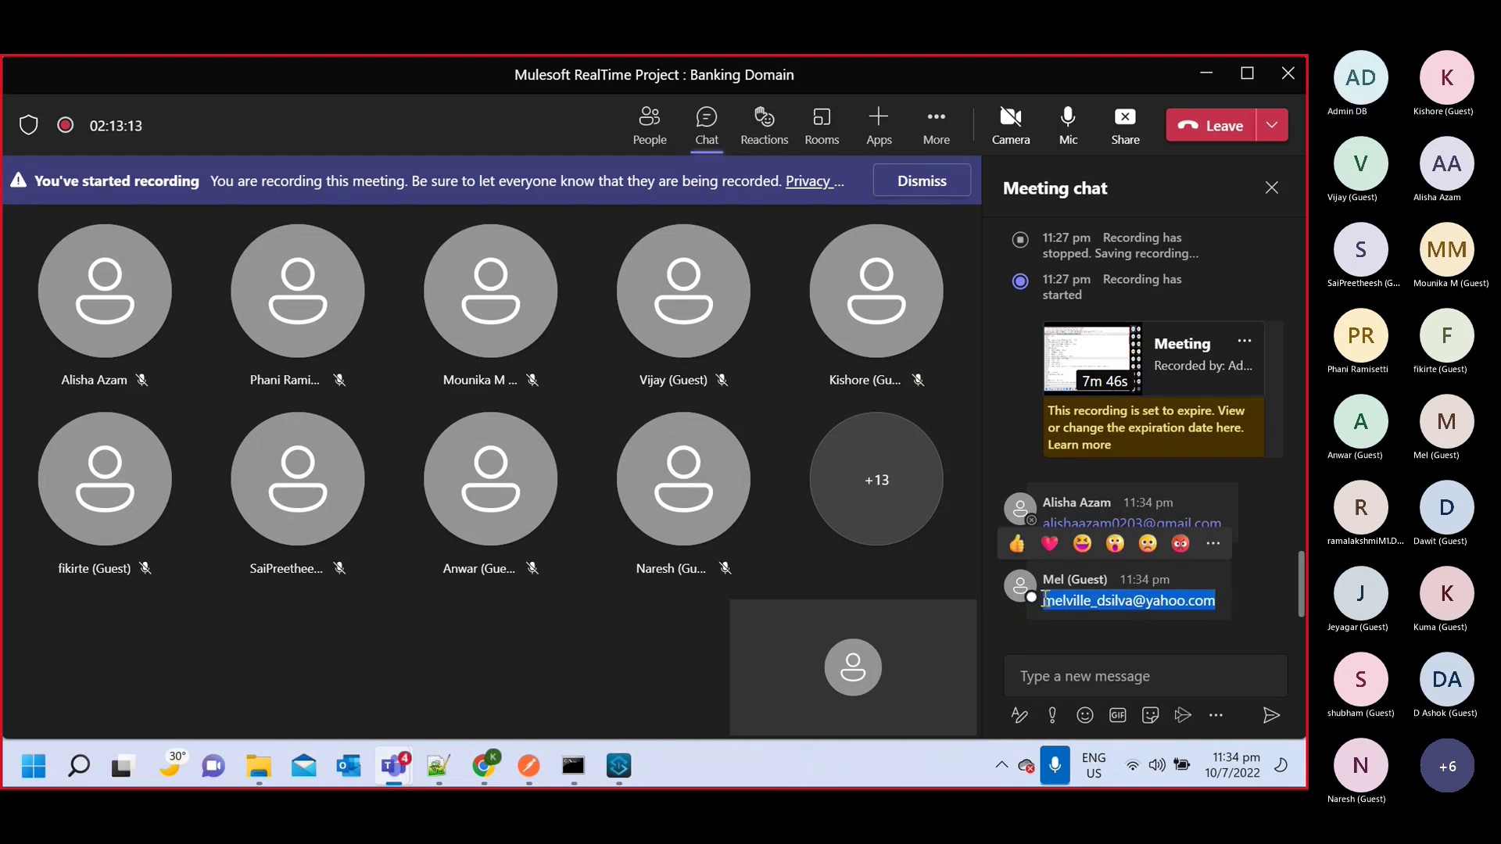
pyautogui.hotkey('ctrl', 'c')
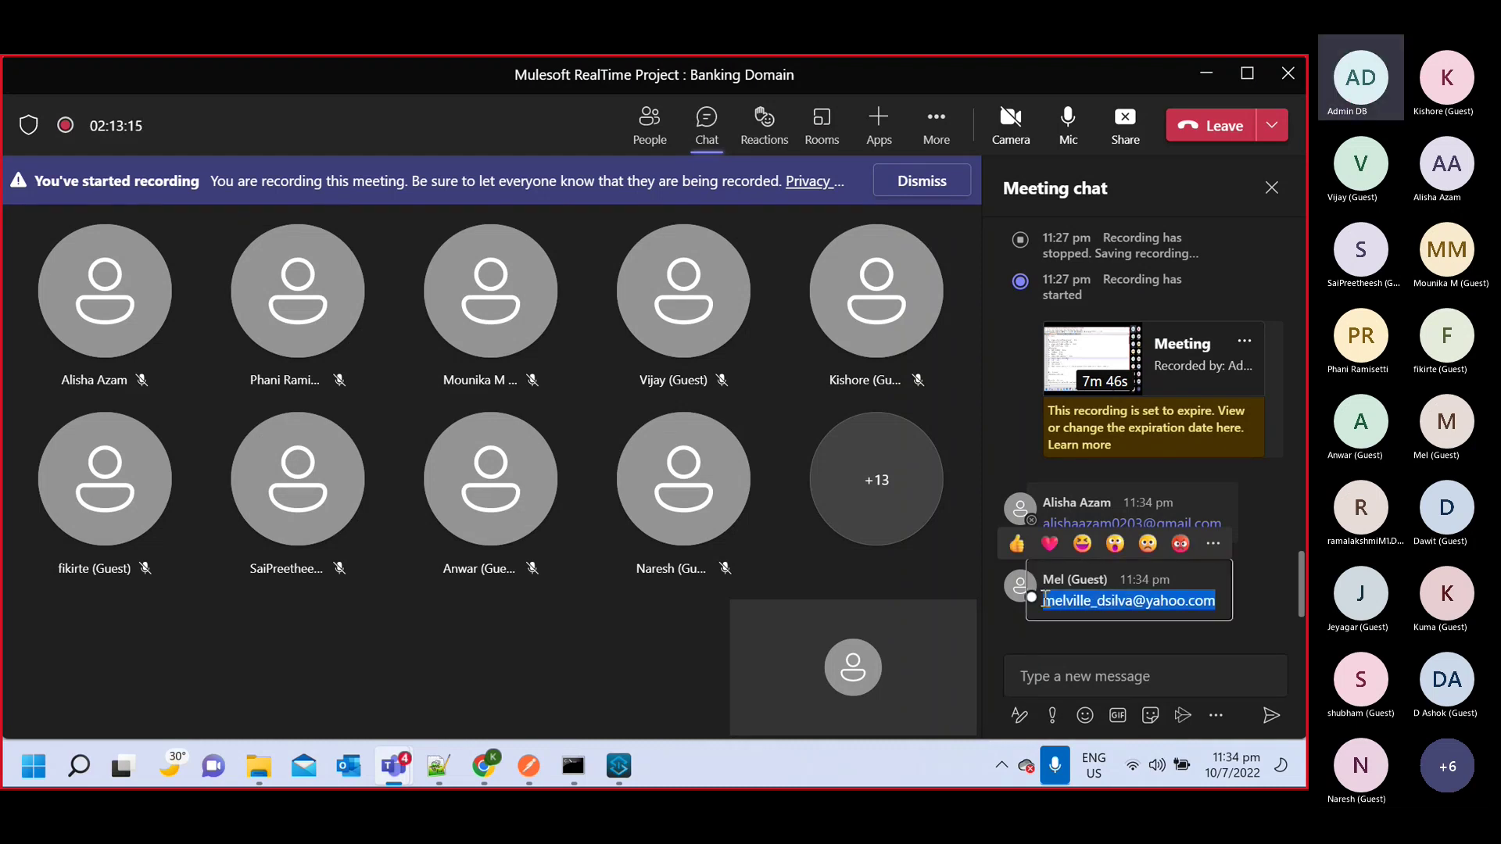
pyautogui.hotkey('alt', 'Tab')
pyautogui.click(732, 394)
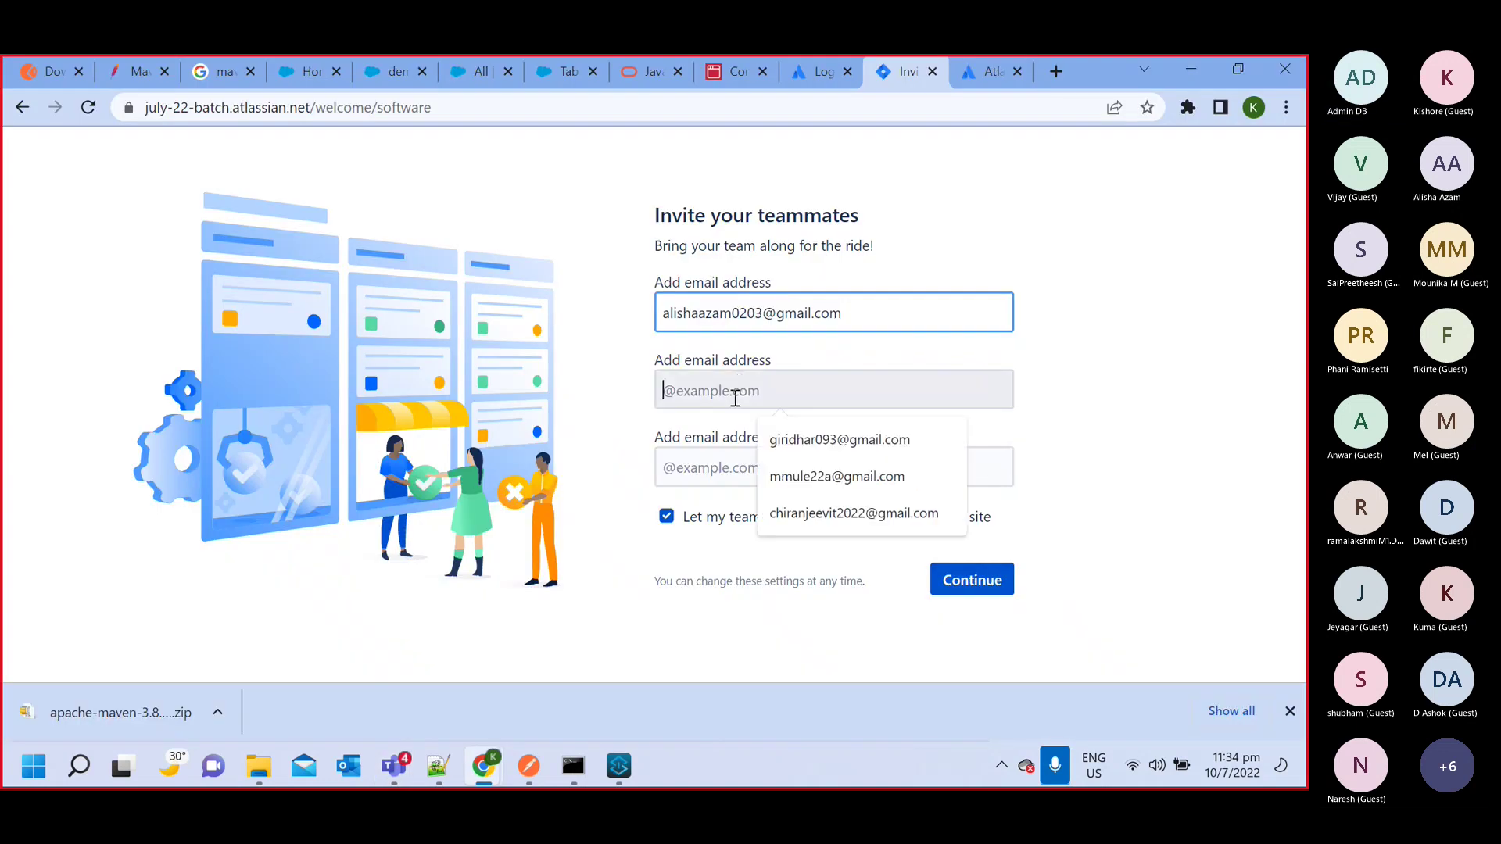
pyautogui.hotkey('ctrl', 'v')
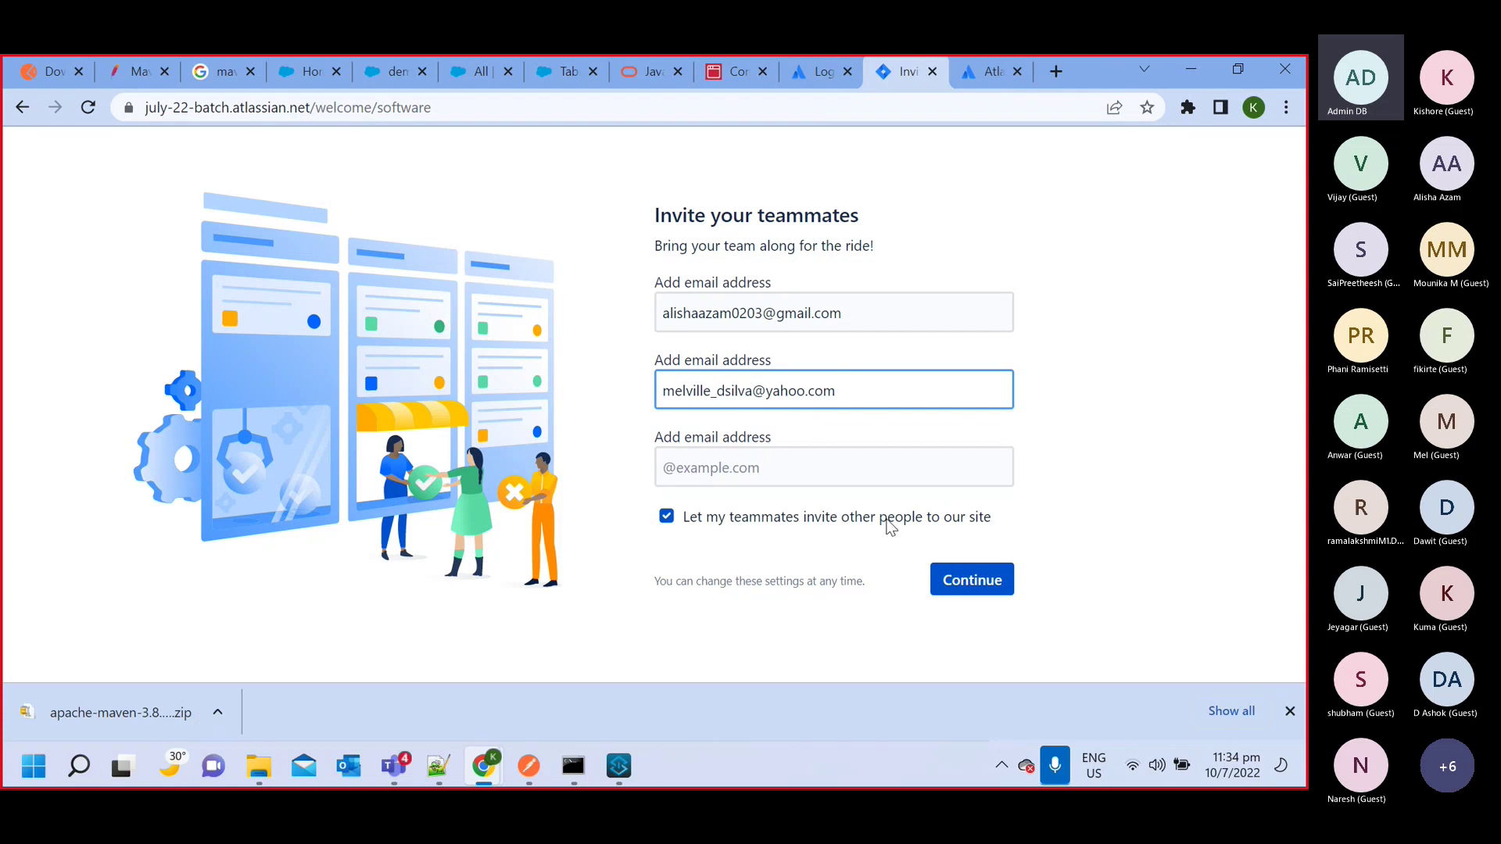
pyautogui.click(990, 580)
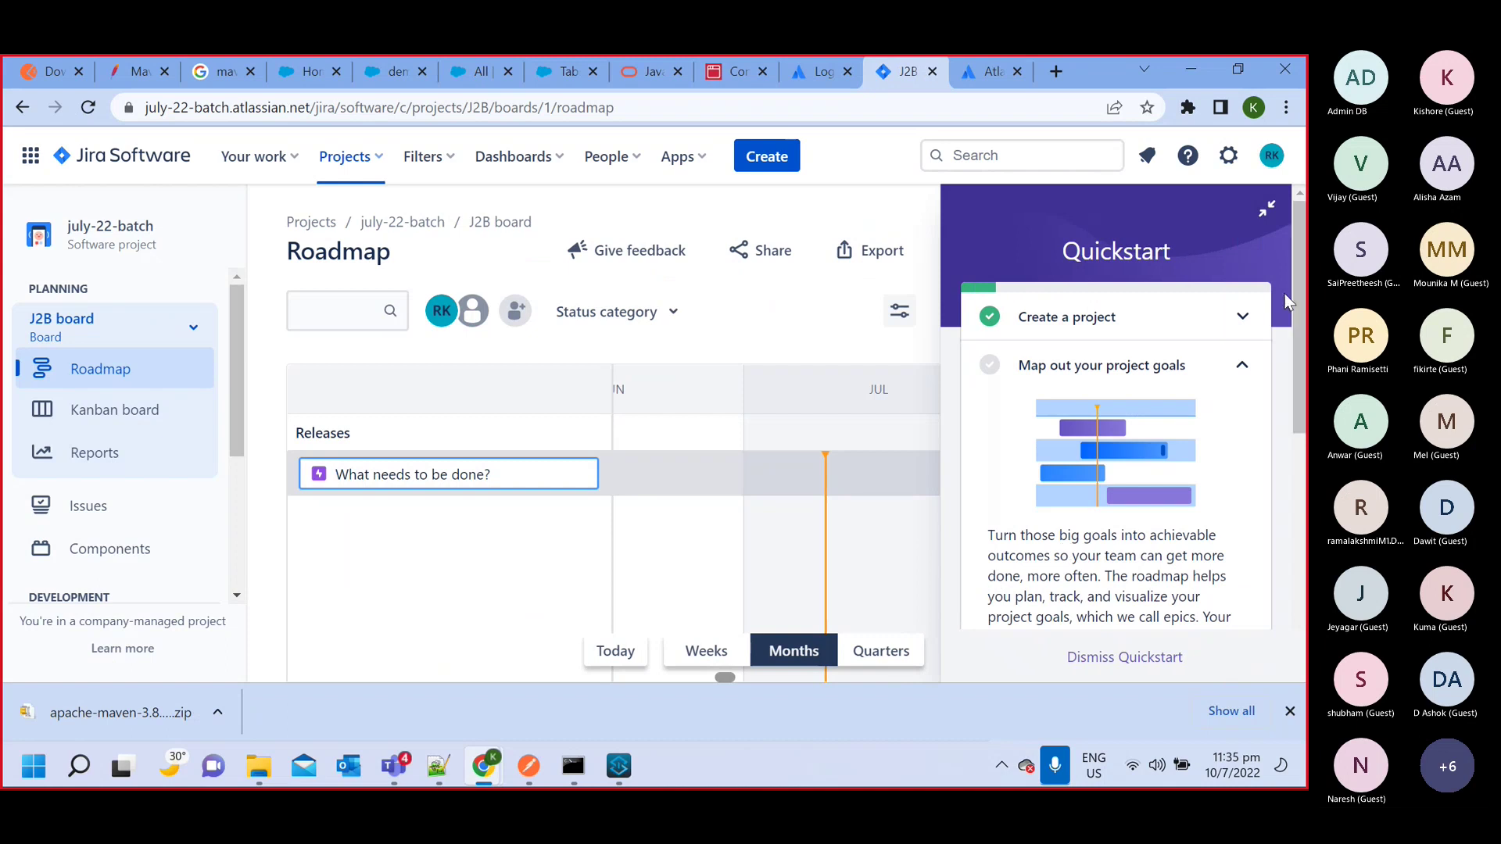
# Collapse the Quickstart guide and look through the project's Kanban board and reports, filtering the board by unassigned issues
pyautogui.click(1266, 211)
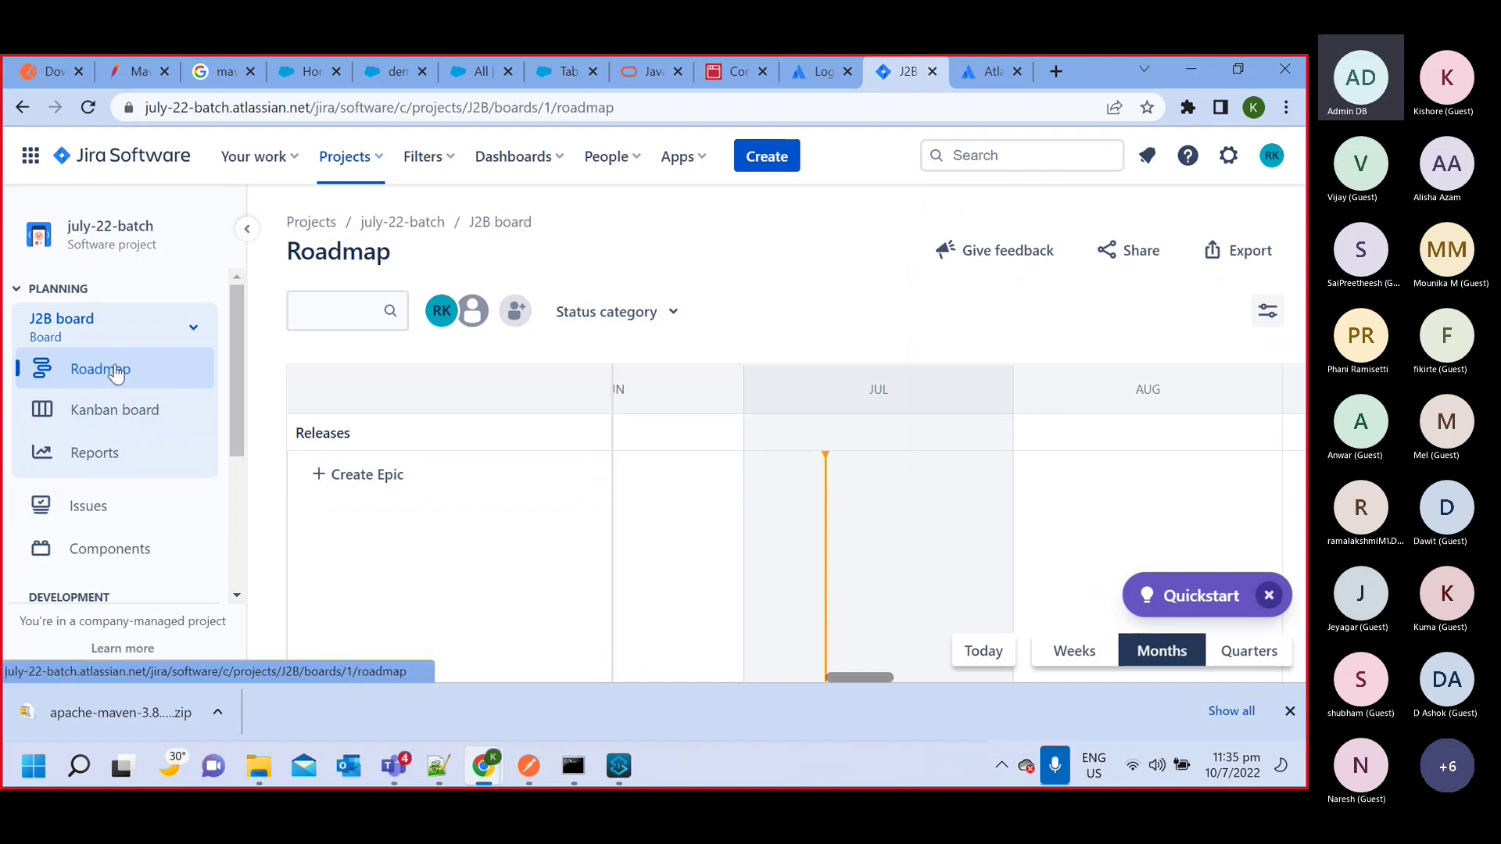
pyautogui.click(123, 431)
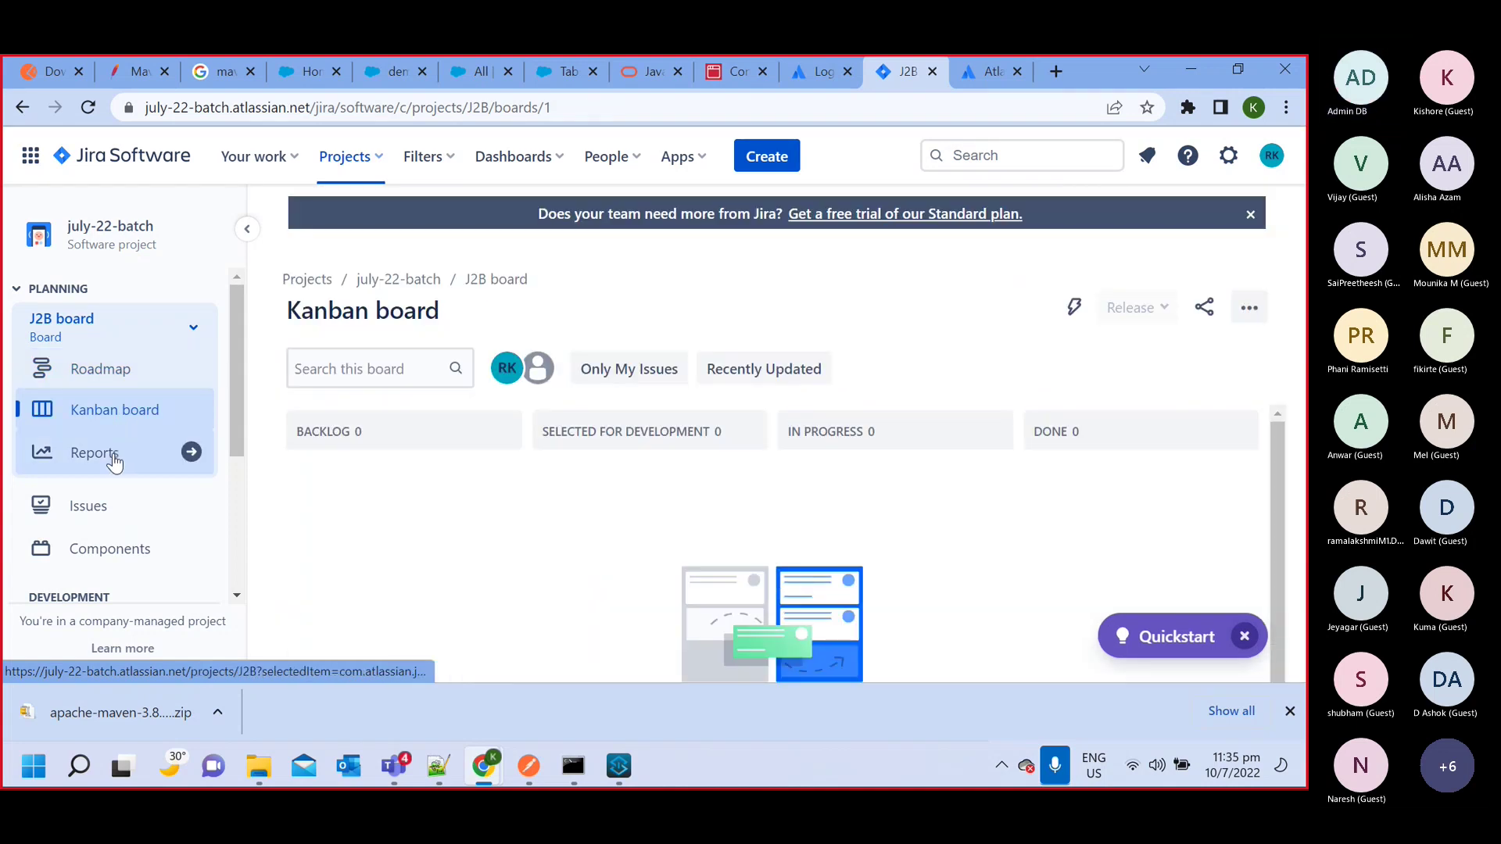
pyautogui.click(114, 457)
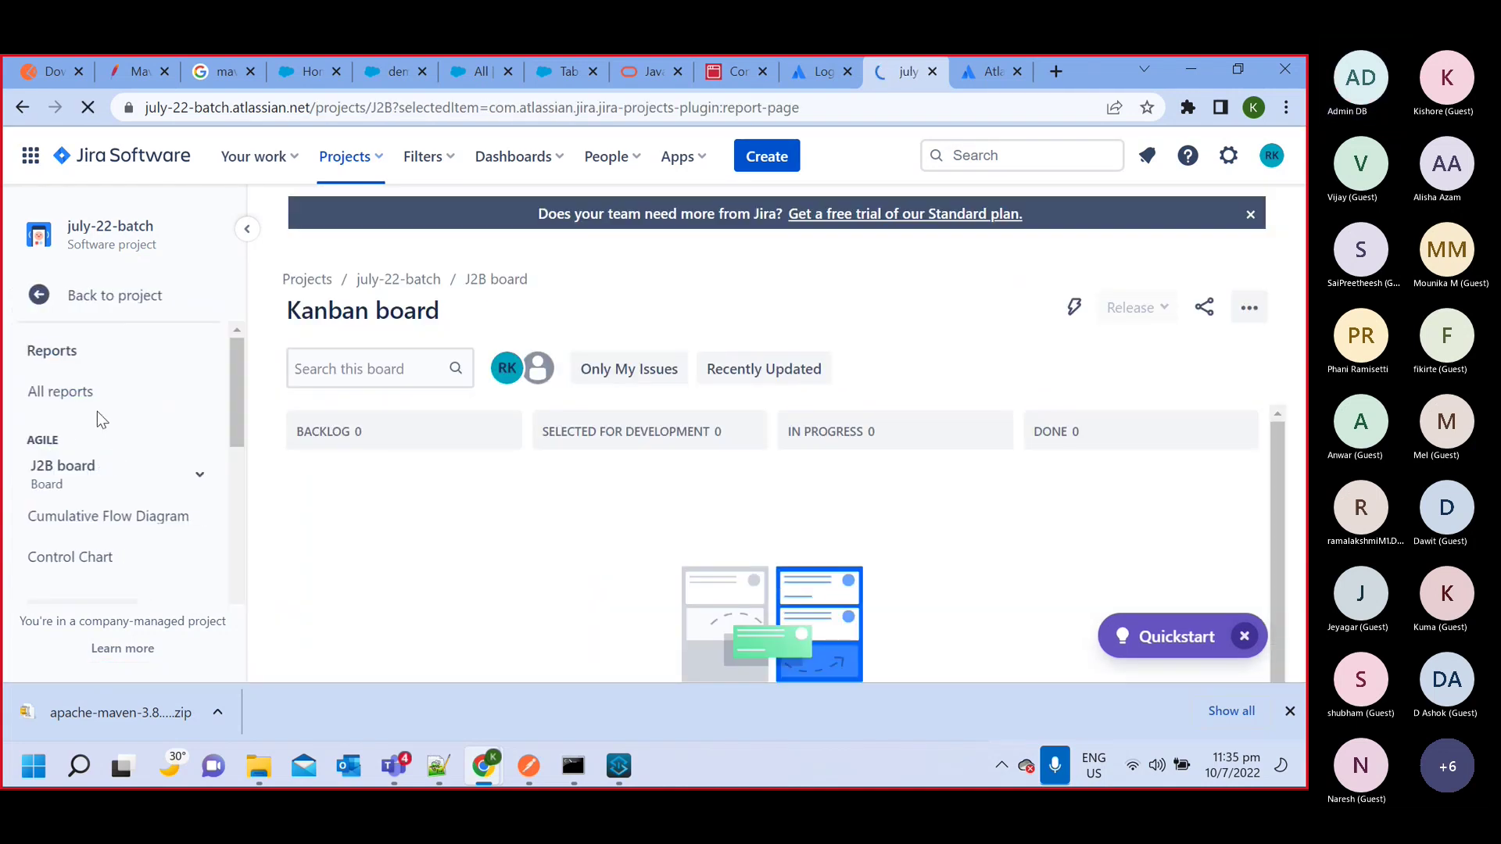
pyautogui.click(23, 113)
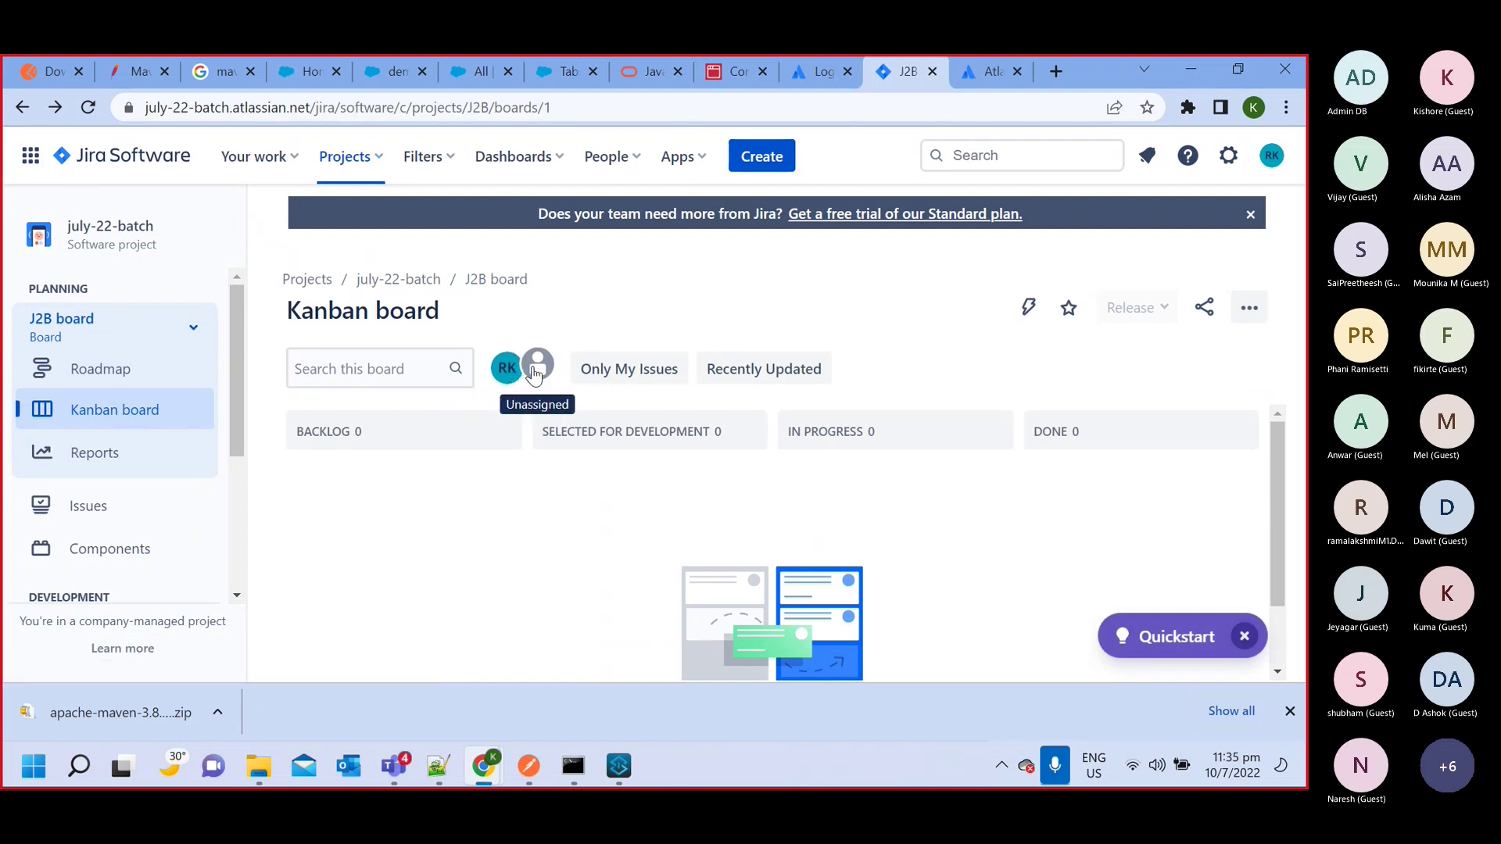
pyautogui.click(534, 372)
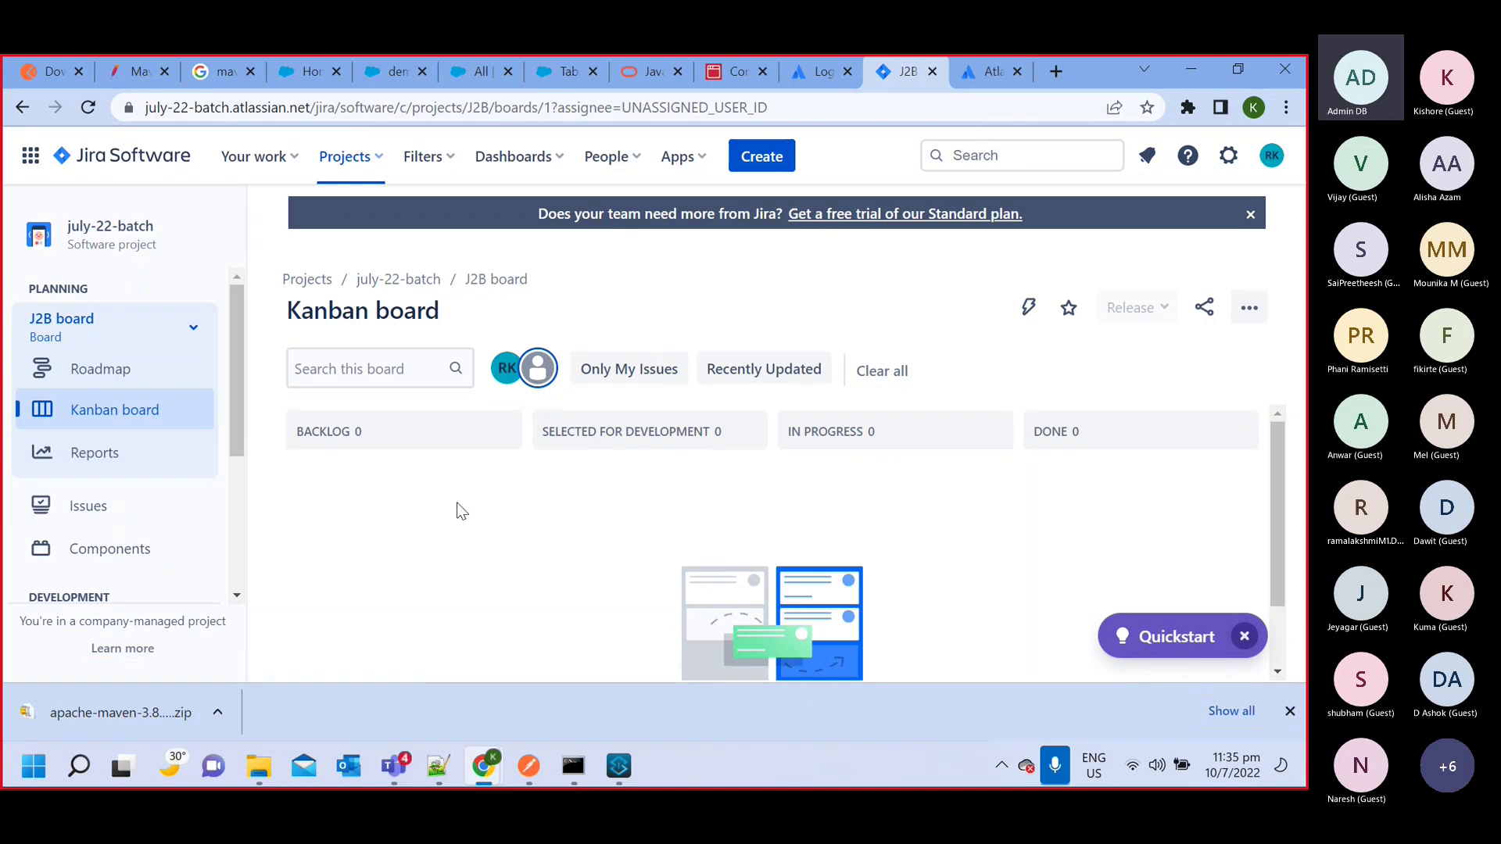
# Switch to the Microsoft Teams meeting and stop sharing the screen so a participant can present
pyautogui.moveTo(395, 770)
pyautogui.click(468, 598)
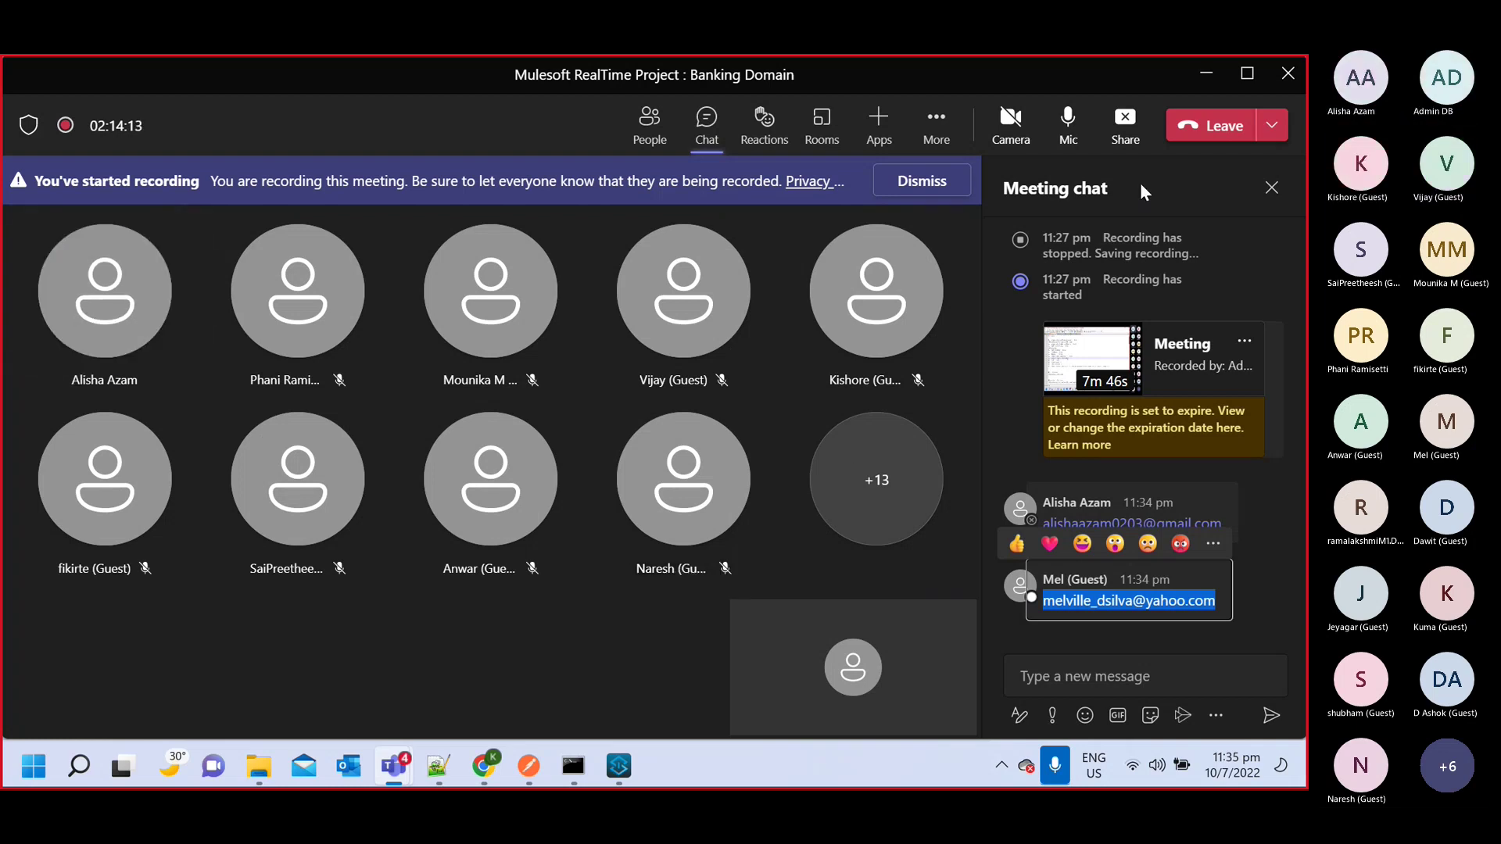
pyautogui.click(1124, 120)
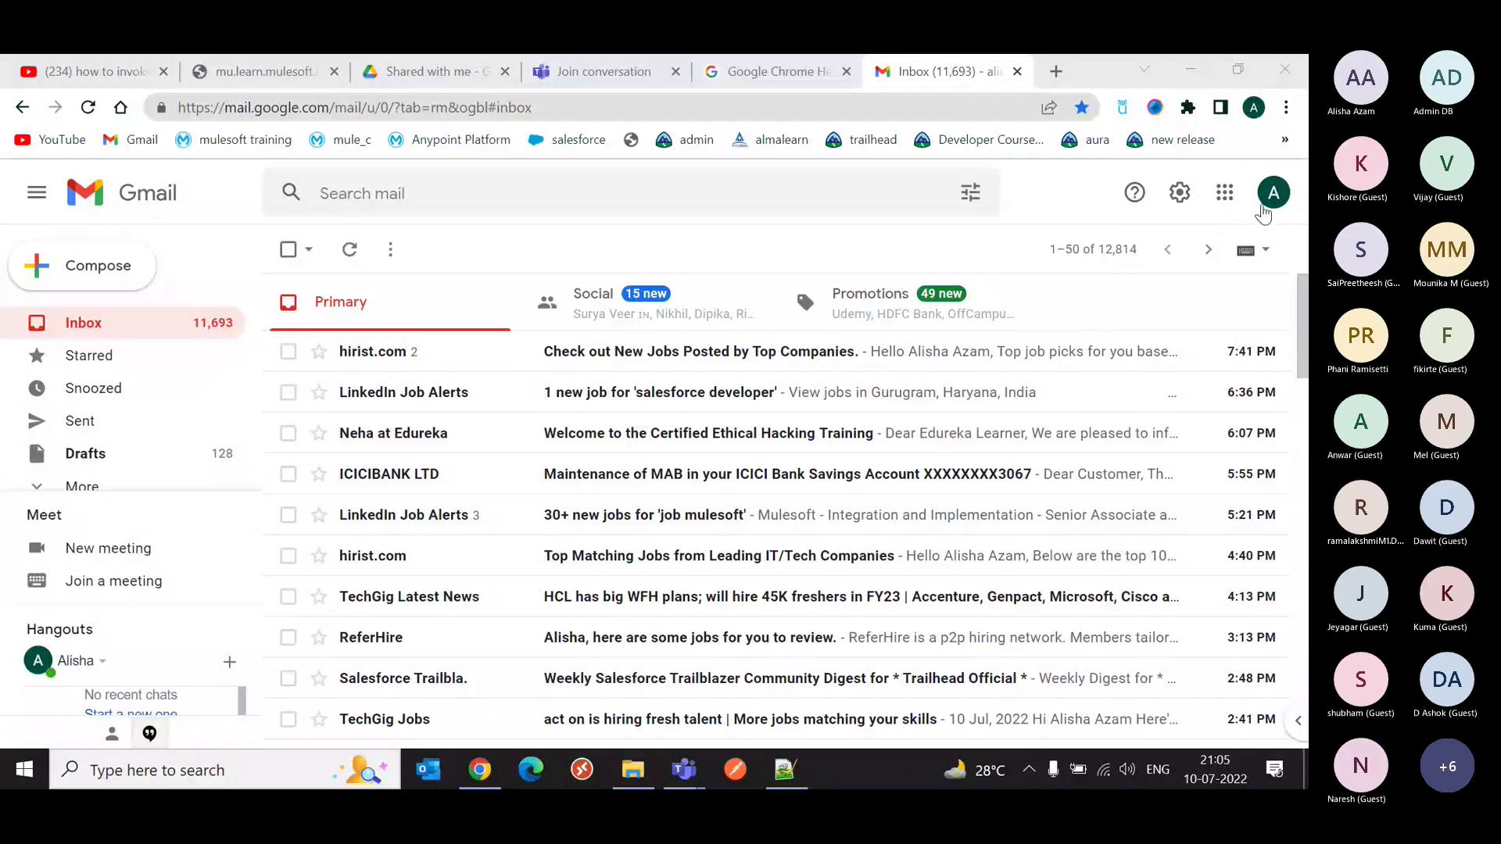
# Check which Google account is signed in to Gmail and look through the other available accounts
pyautogui.click(1272, 194)
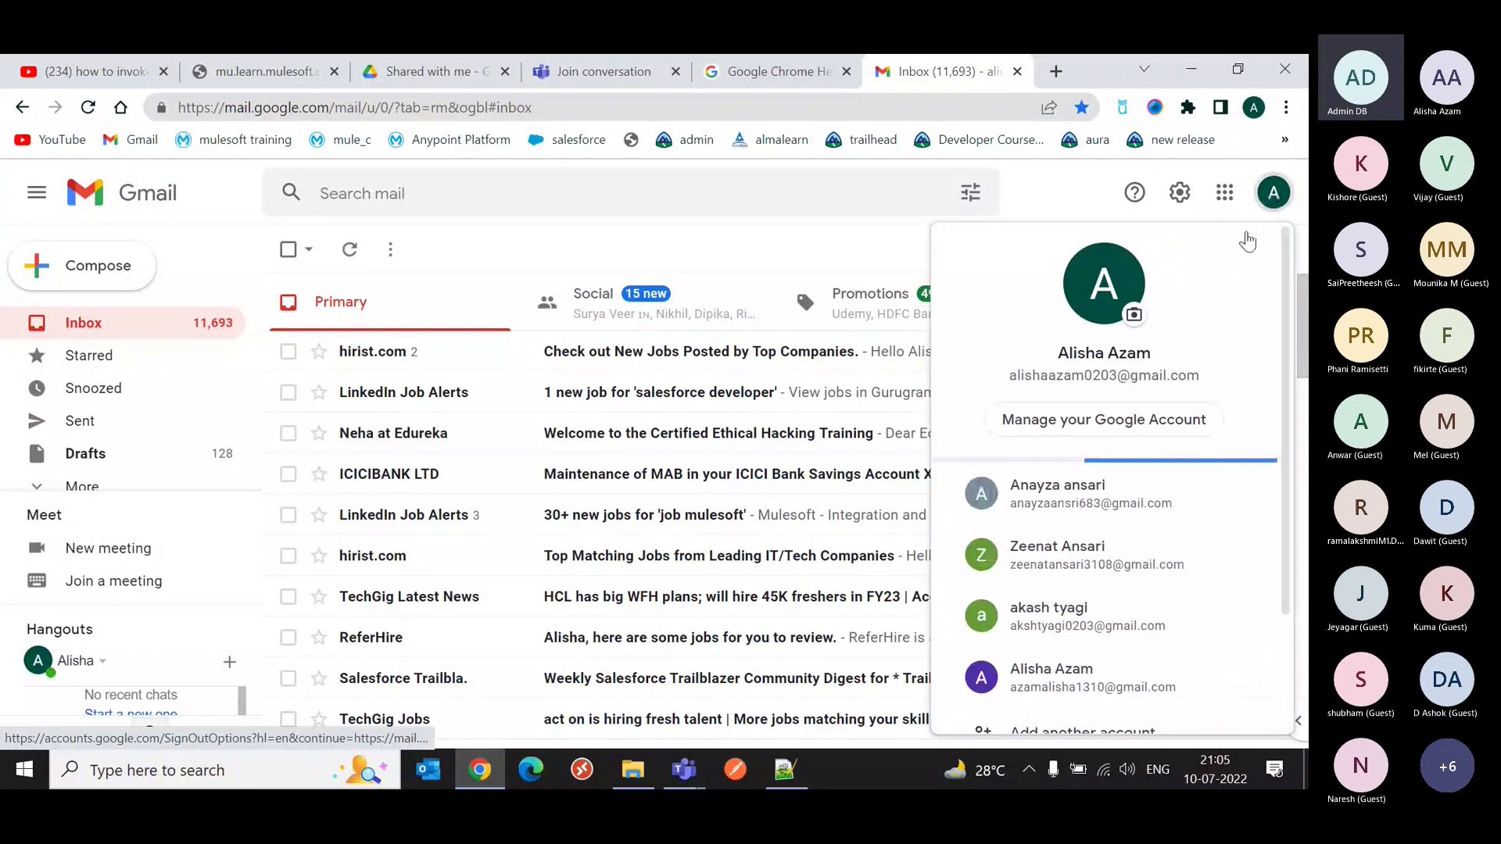
pyautogui.click(1267, 195)
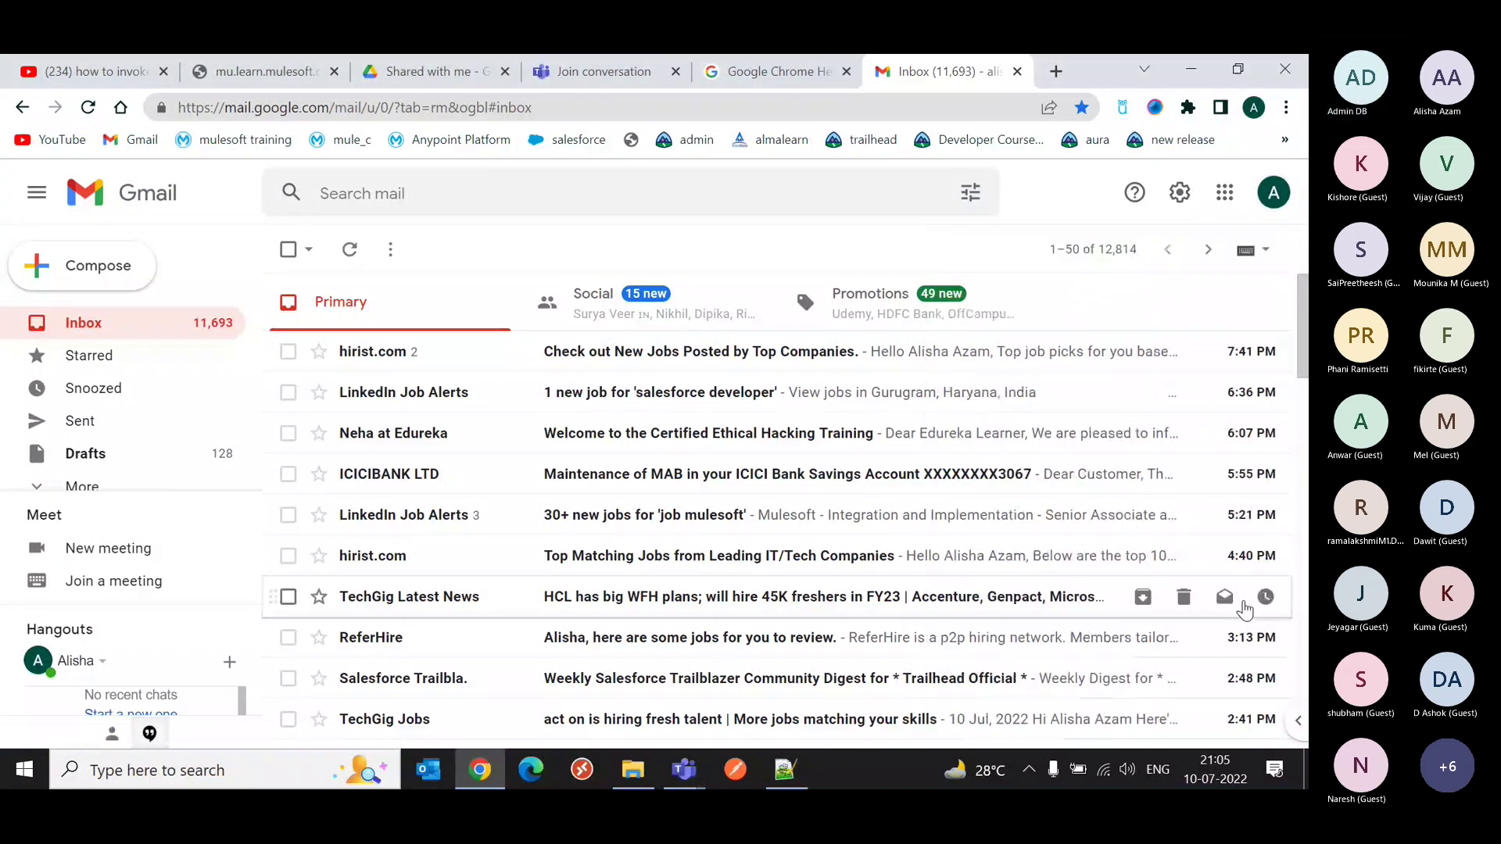
pyautogui.click(1267, 194)
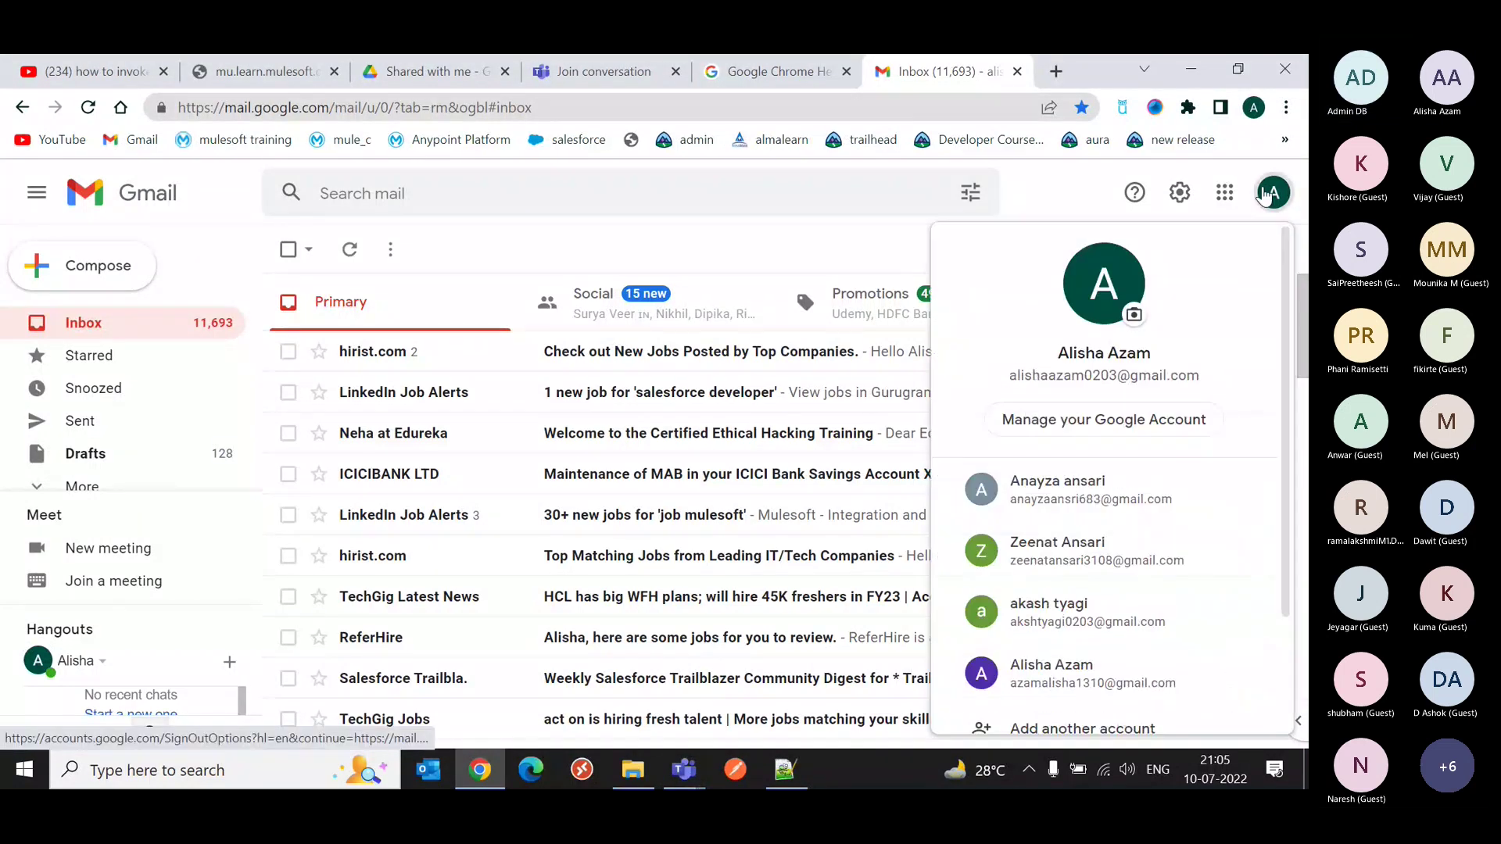
pyautogui.scroll(-1, 1135, 563)
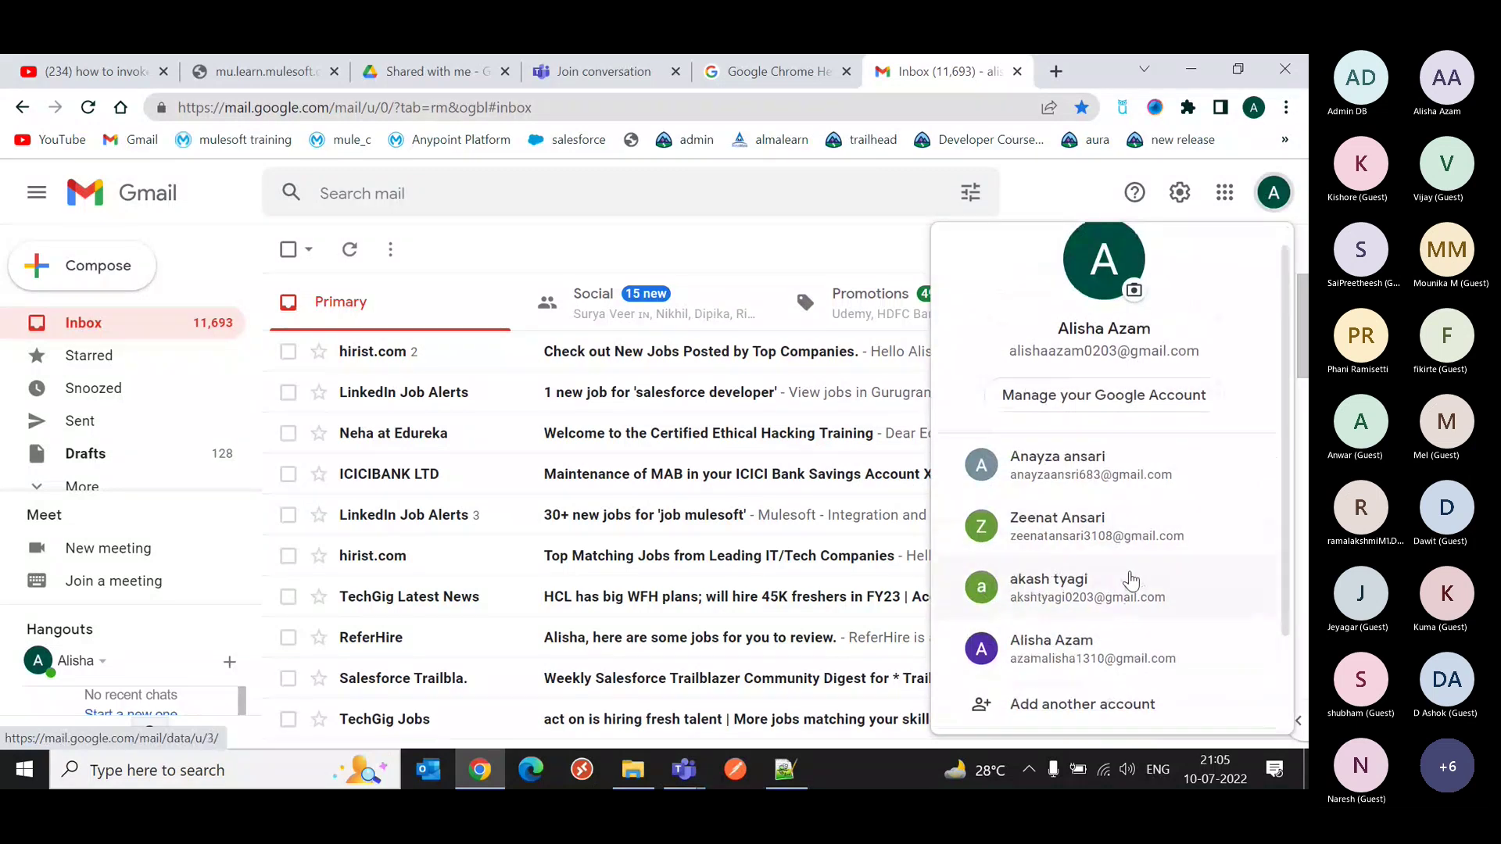
pyautogui.click(784, 248)
# Refresh the Gmail inbox and check the Spam folder and mail labels for the Jira invitation
pyautogui.click(349, 250)
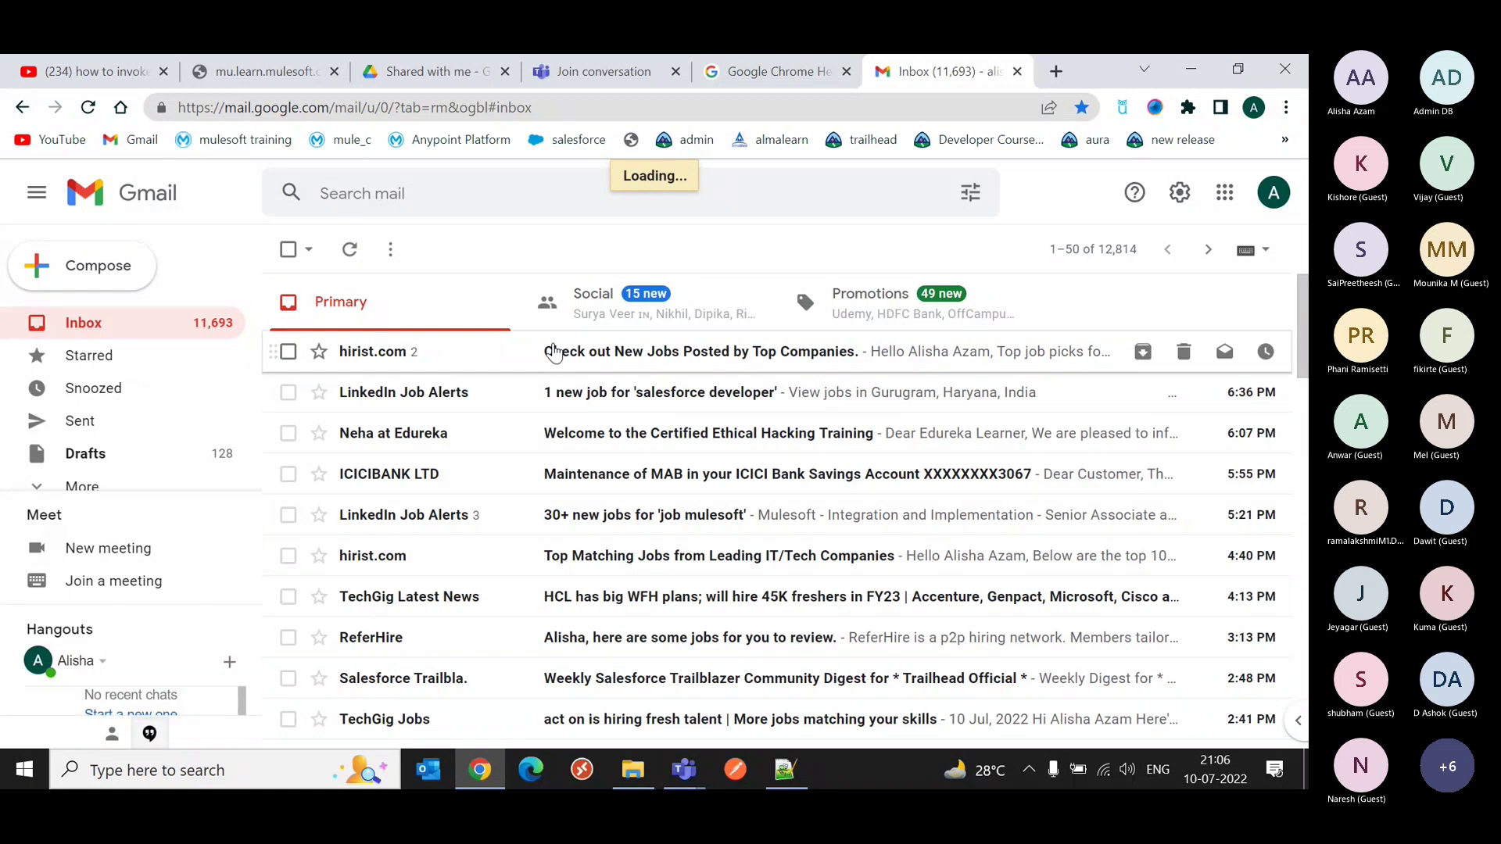
pyautogui.click(350, 250)
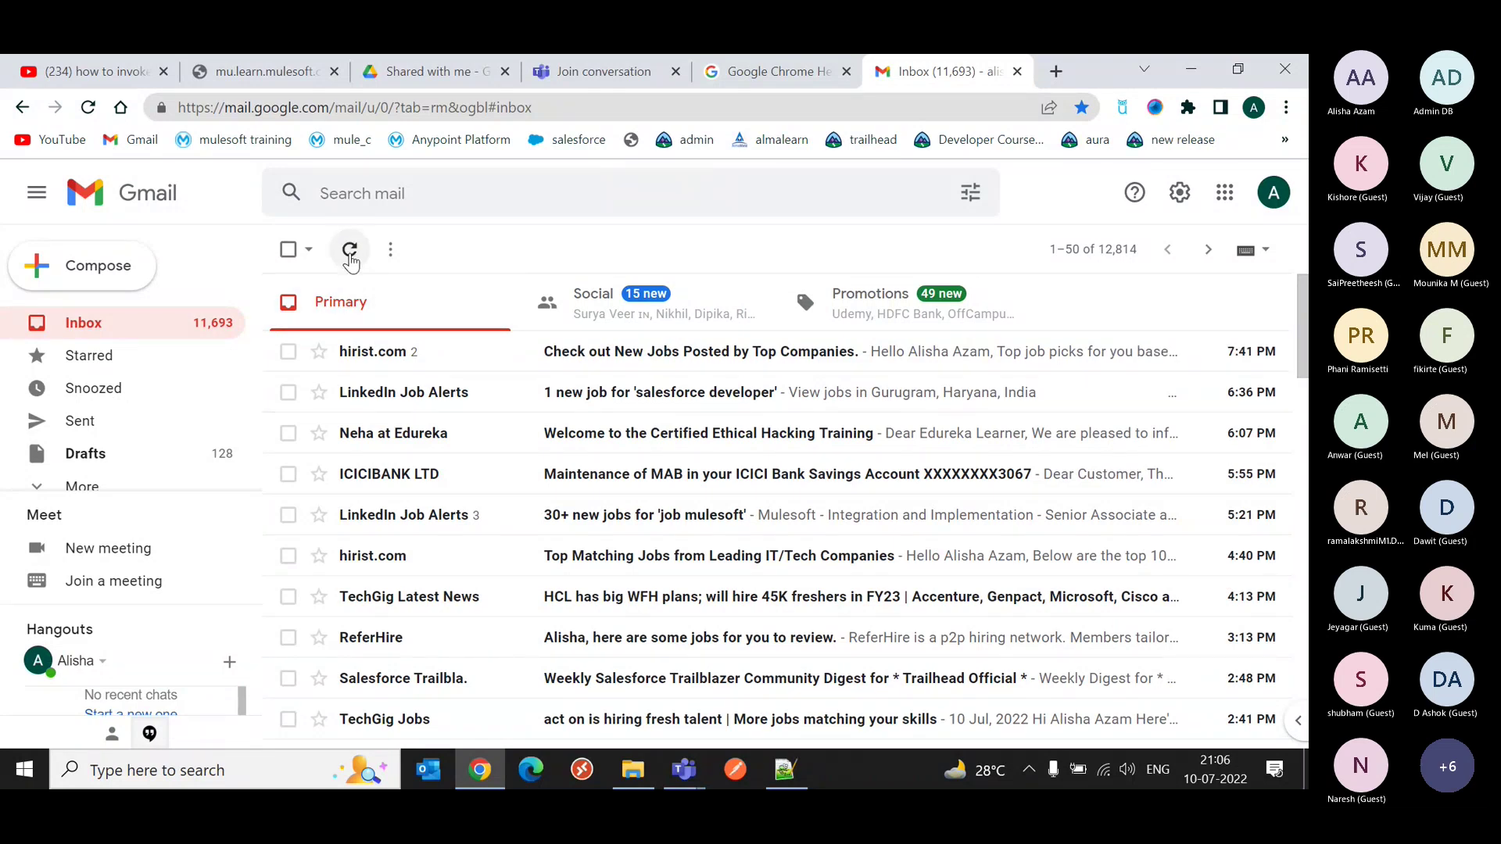
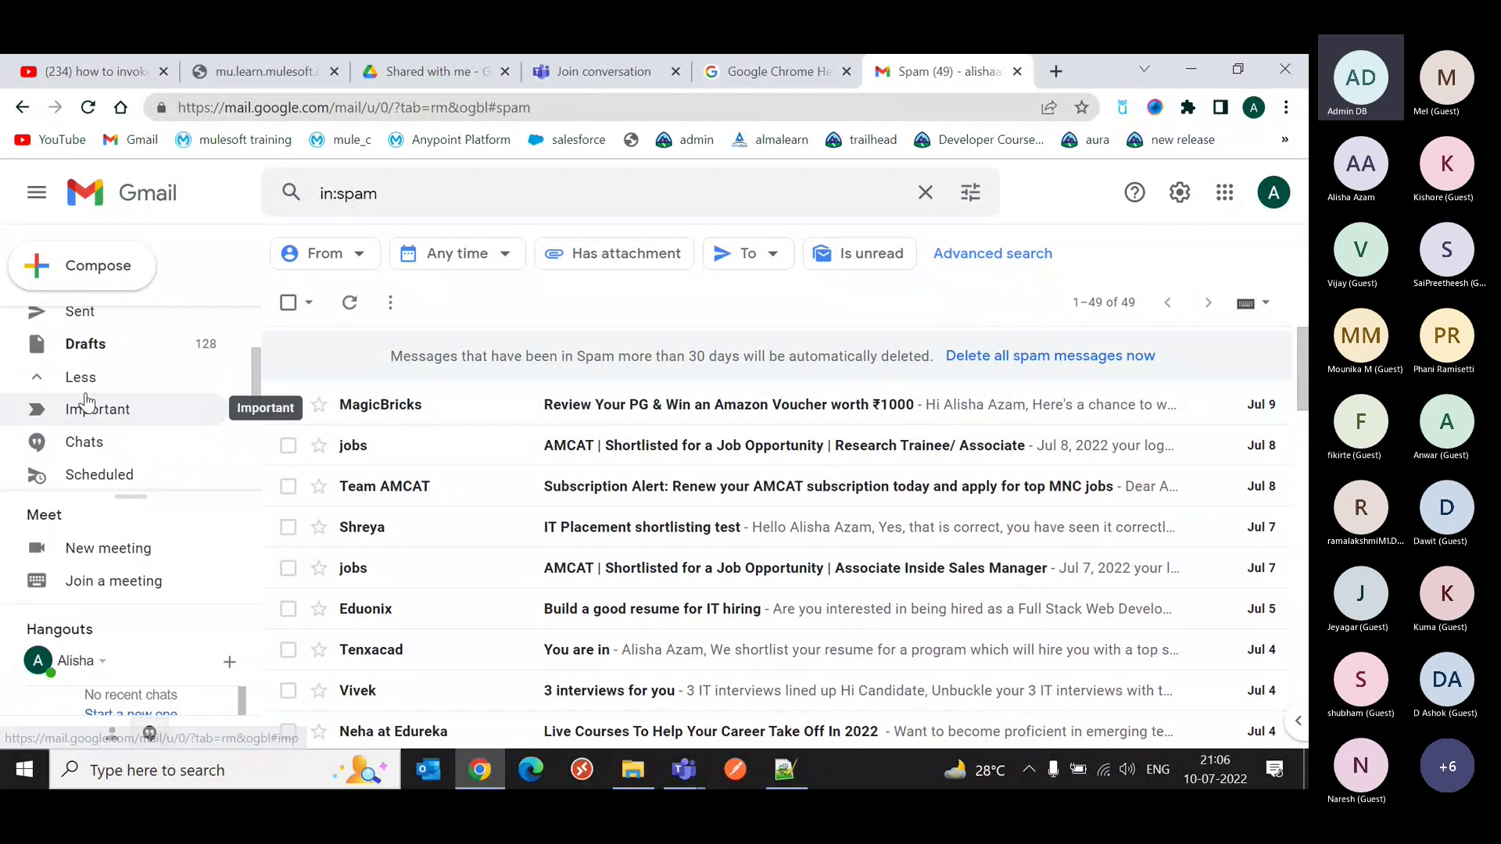
pyautogui.scroll(-2, 86, 403)
pyautogui.scroll(2, 86, 402)
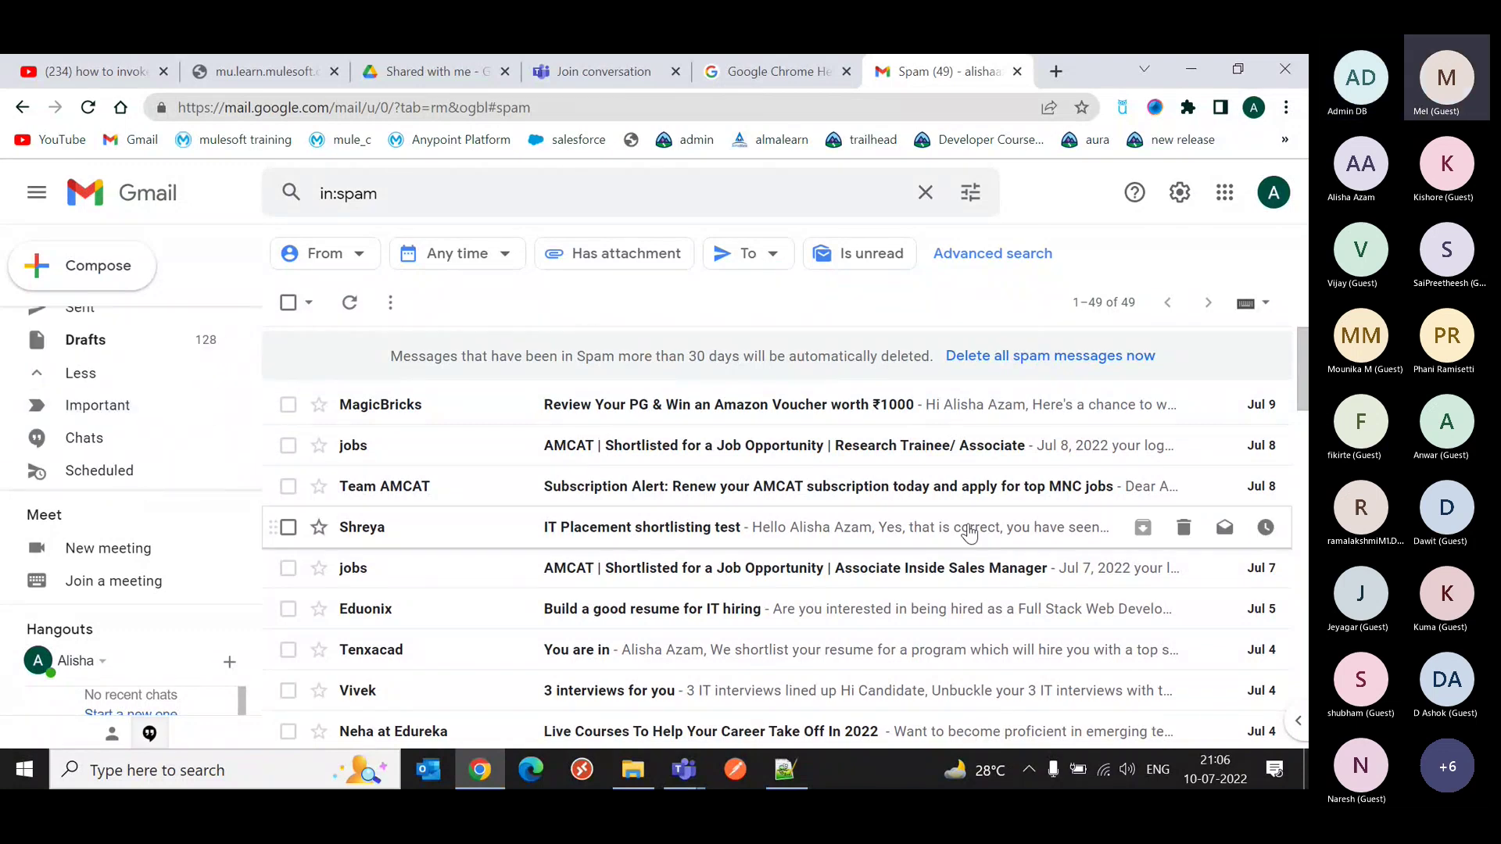
# Return to the Microsoft Teams meeting window and stop presenting the Gmail screen
pyautogui.moveTo(684, 770)
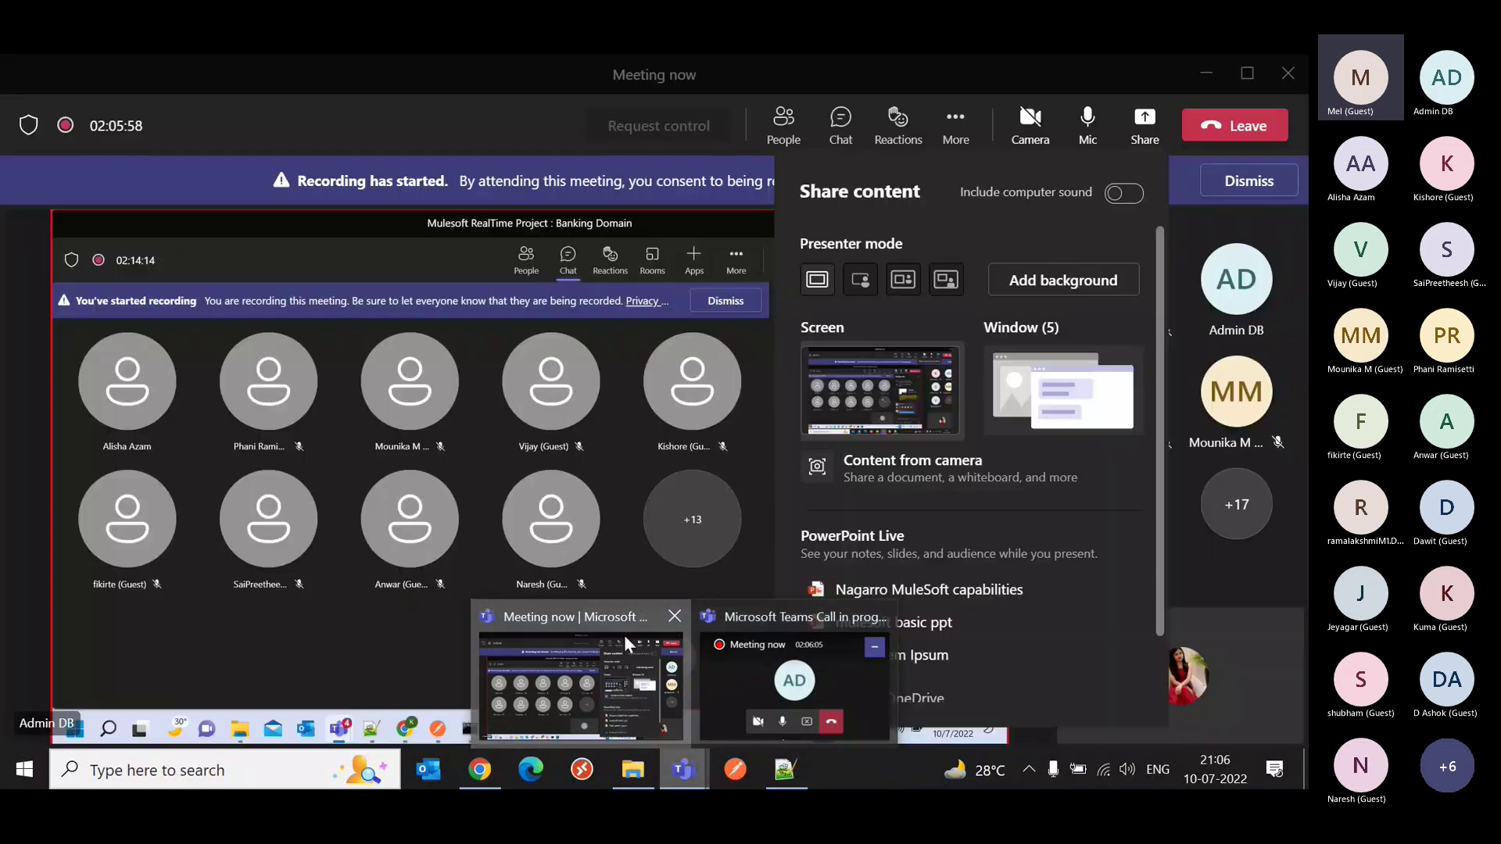
pyautogui.click(623, 635)
pyautogui.click(1147, 119)
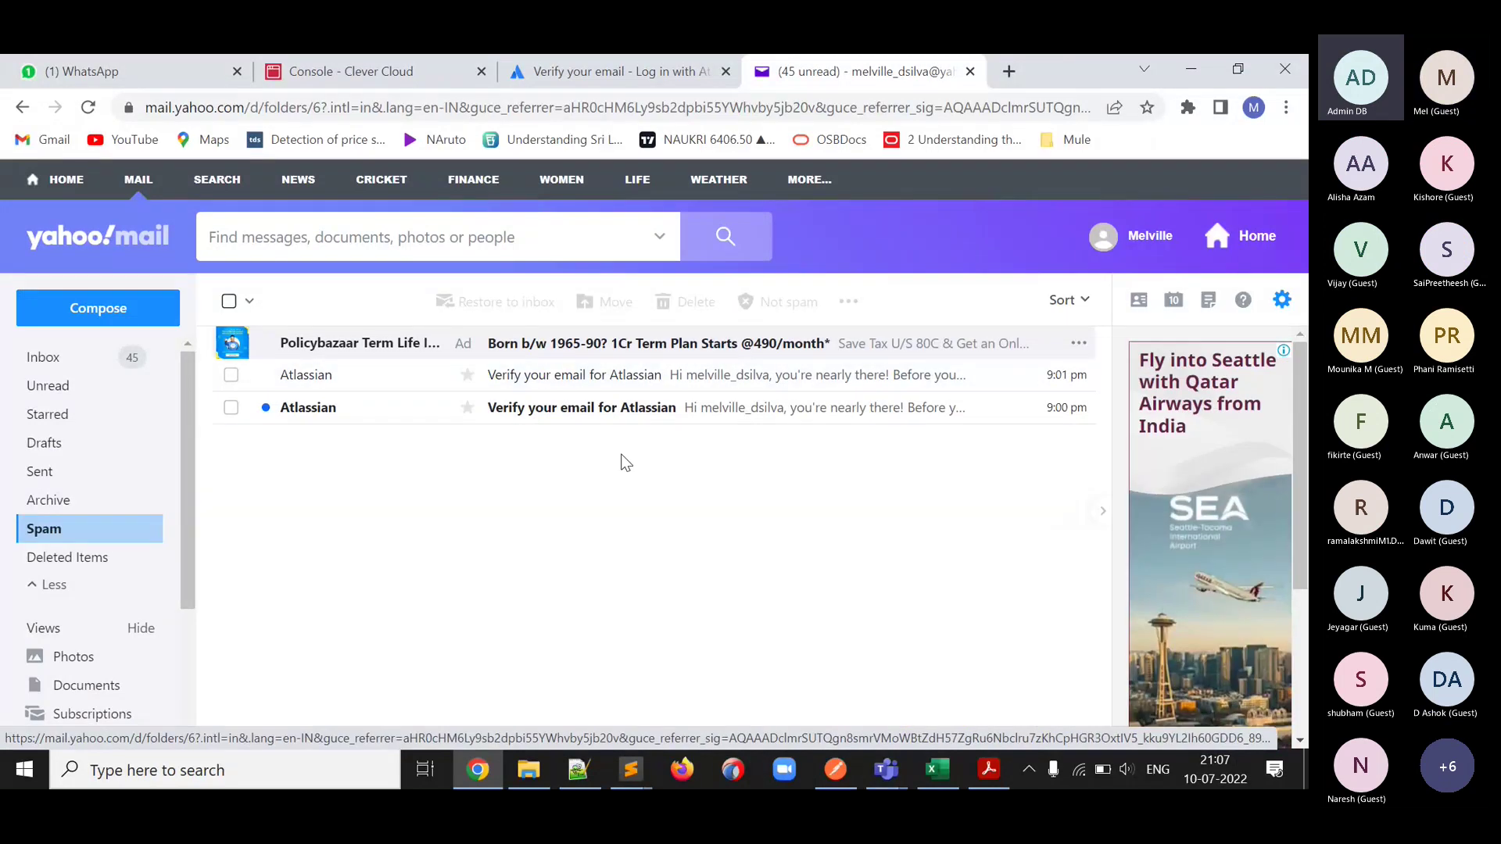
# Open the newer Atlassian verification email in the Yahoo Spam folder, inspect its "Verify your email" text, and return to the message list
pyautogui.click(562, 374)
pyautogui.scroll(-4, 547, 547)
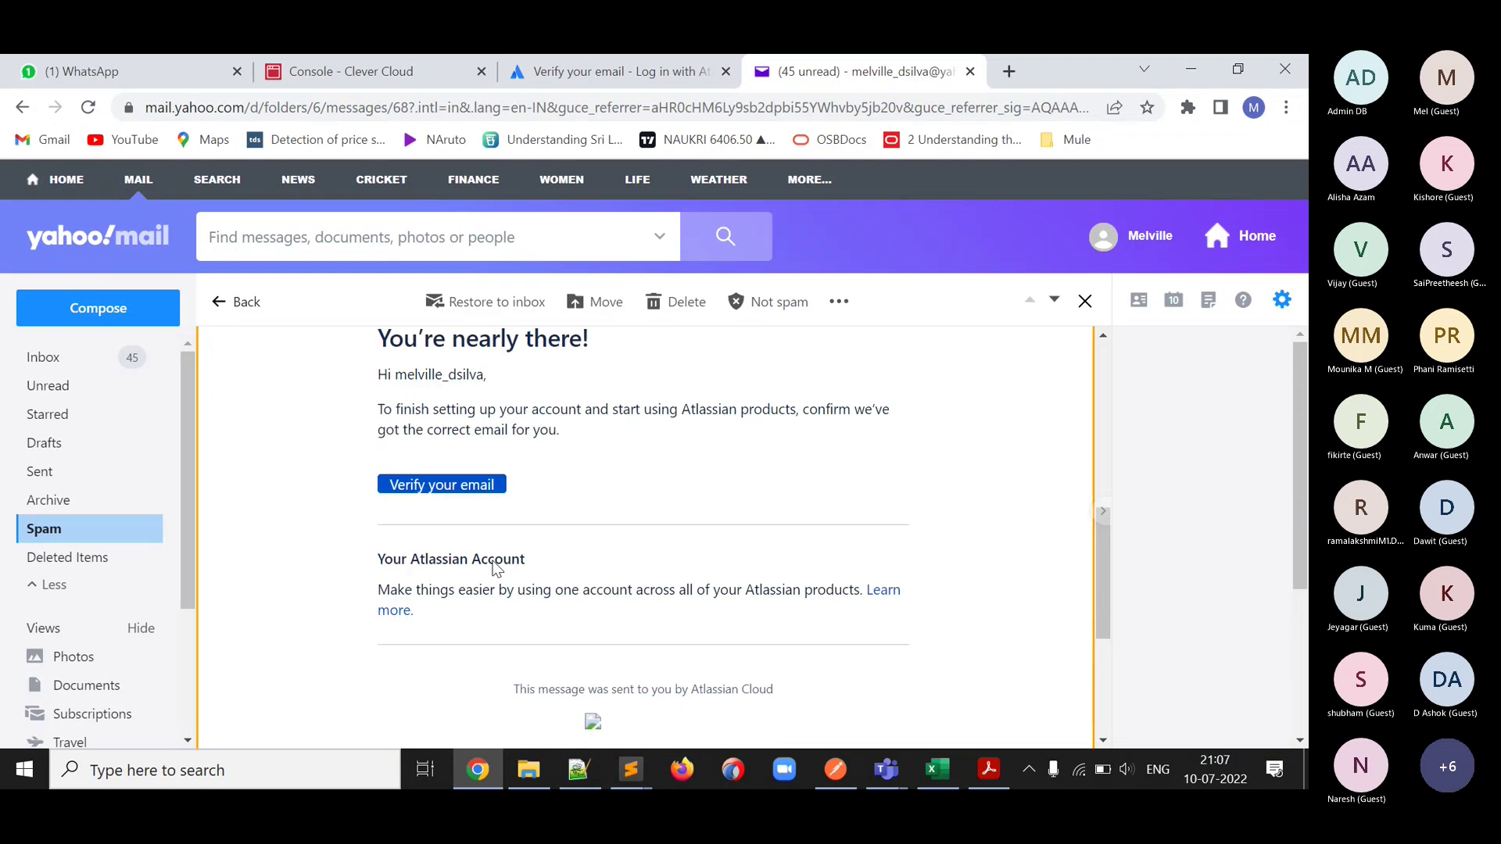
pyautogui.scroll(4, 455, 536)
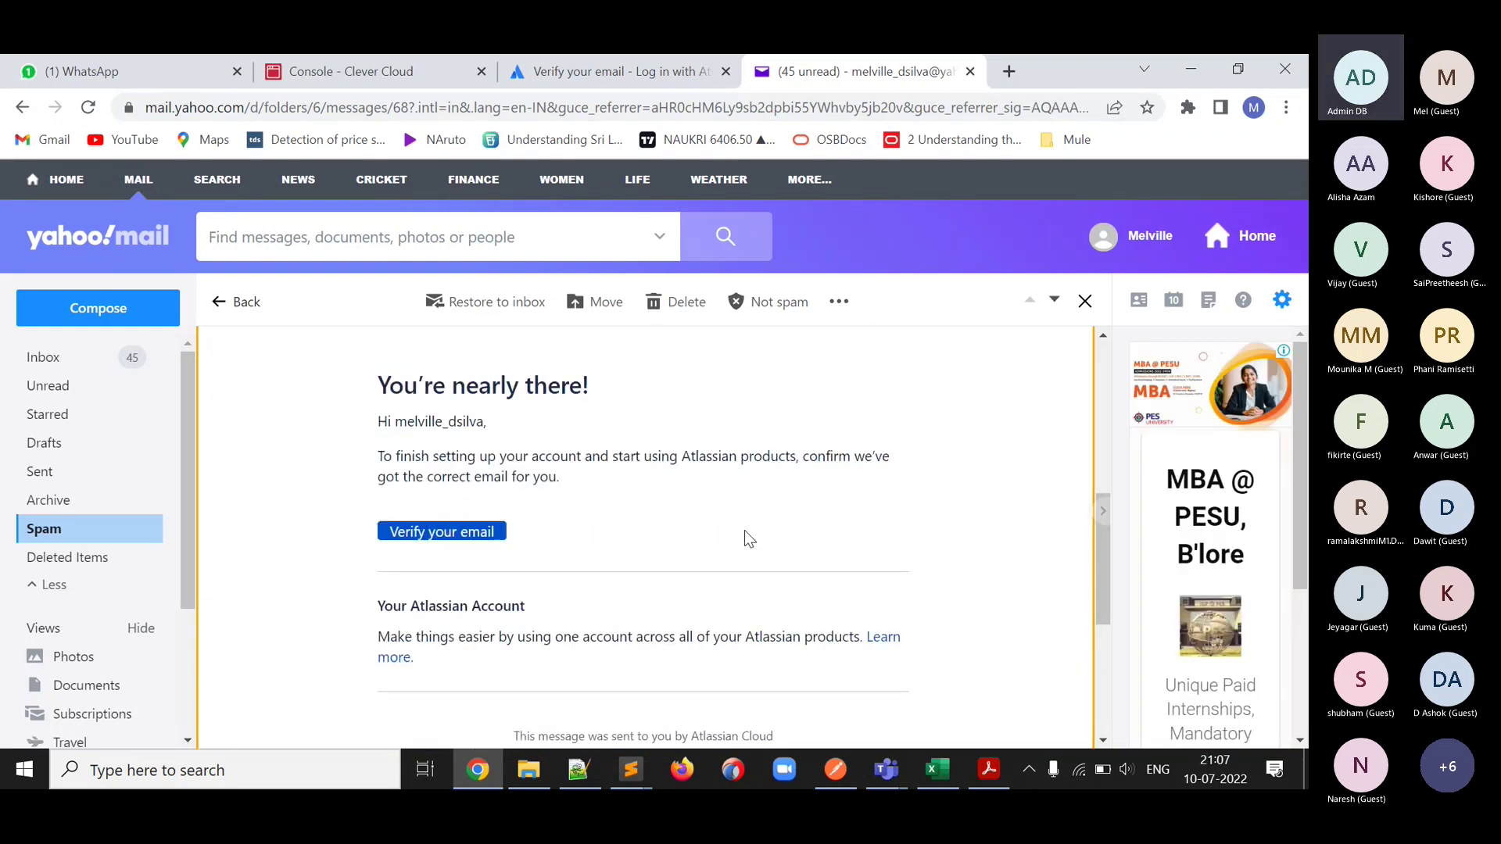
pyautogui.moveTo(743, 535); pyautogui.dragTo(391, 538)
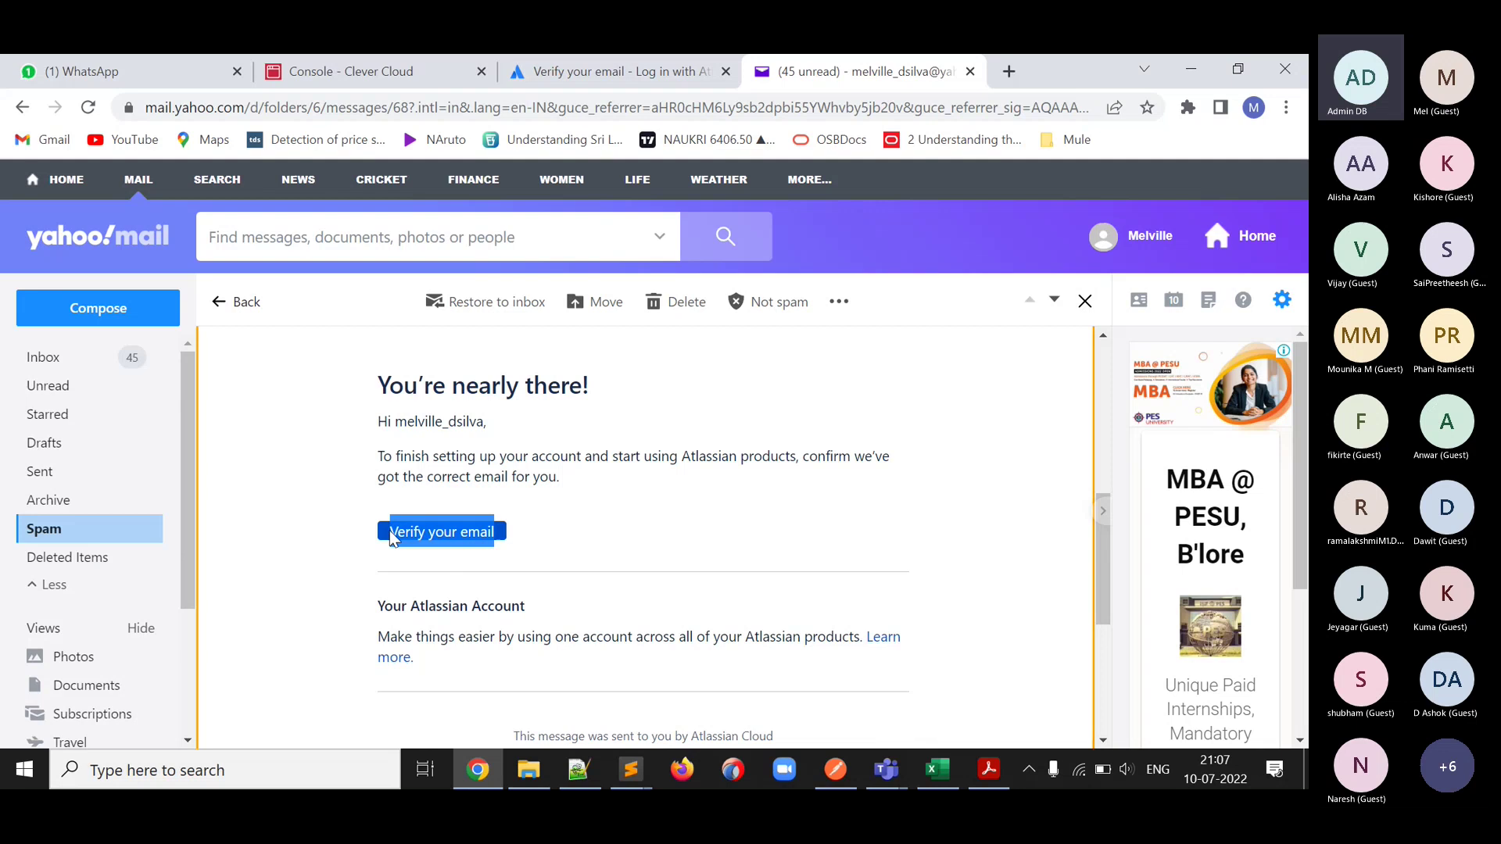
pyautogui.click(222, 305)
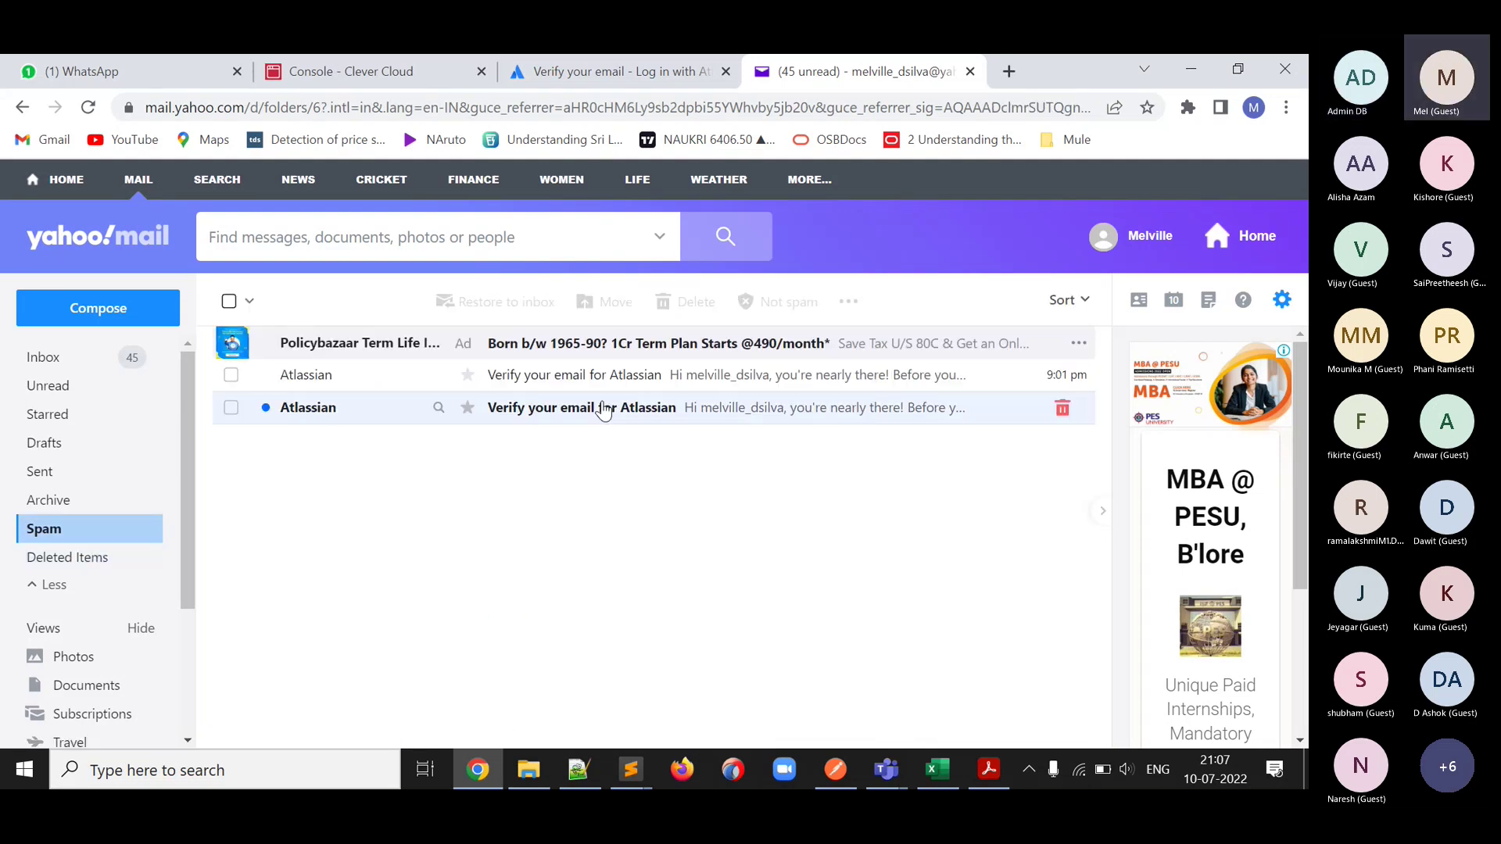
# Review the Atlassian login verification page, then inspect the "Verify your email" text in the older verification message in Yahoo Spam
pyautogui.hotkey('ctrl', 'shift', 'Tab')
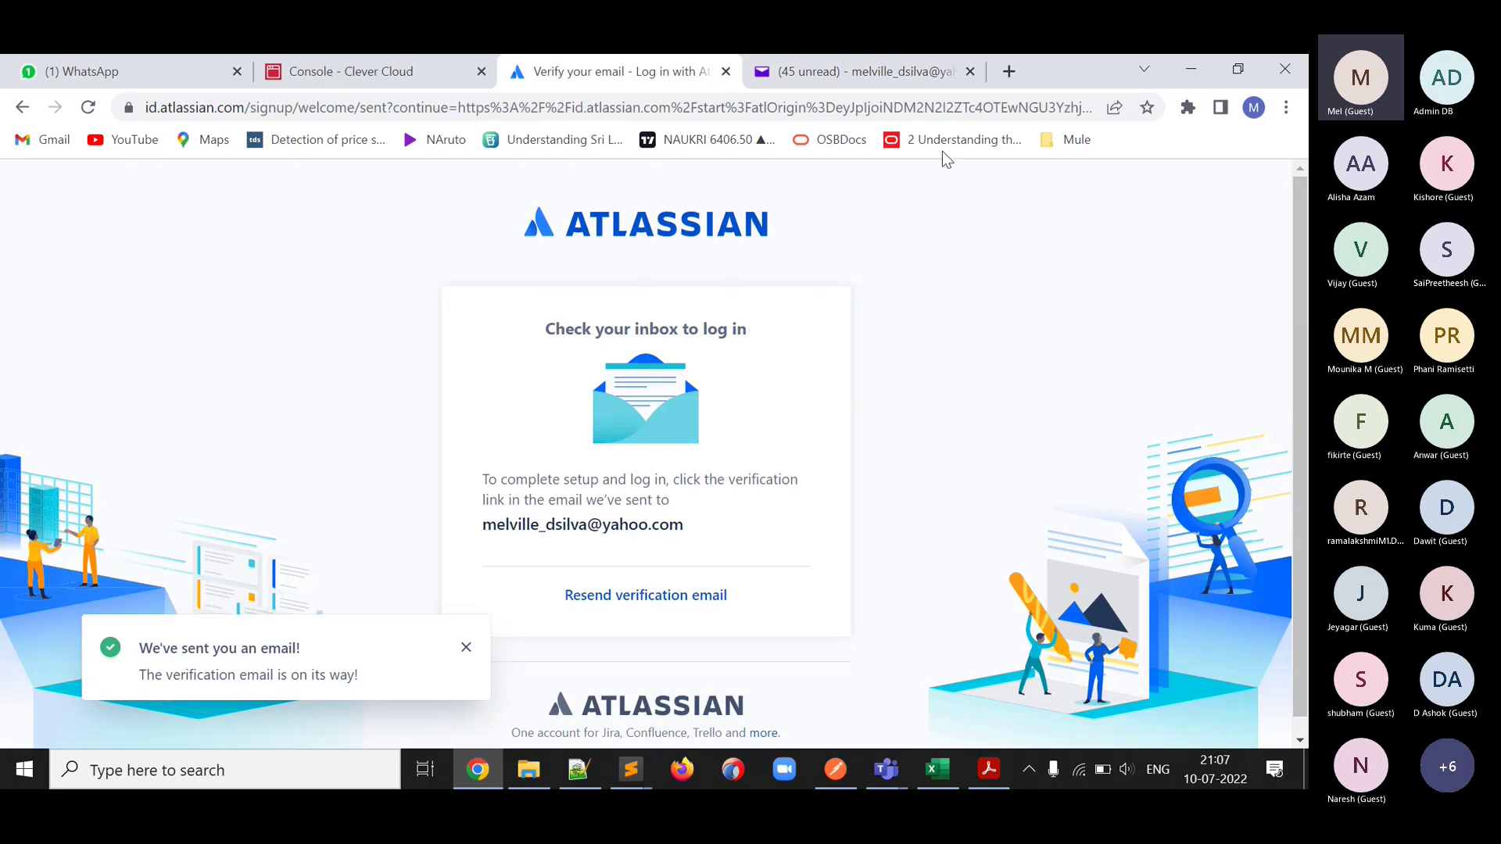
pyautogui.click(830, 78)
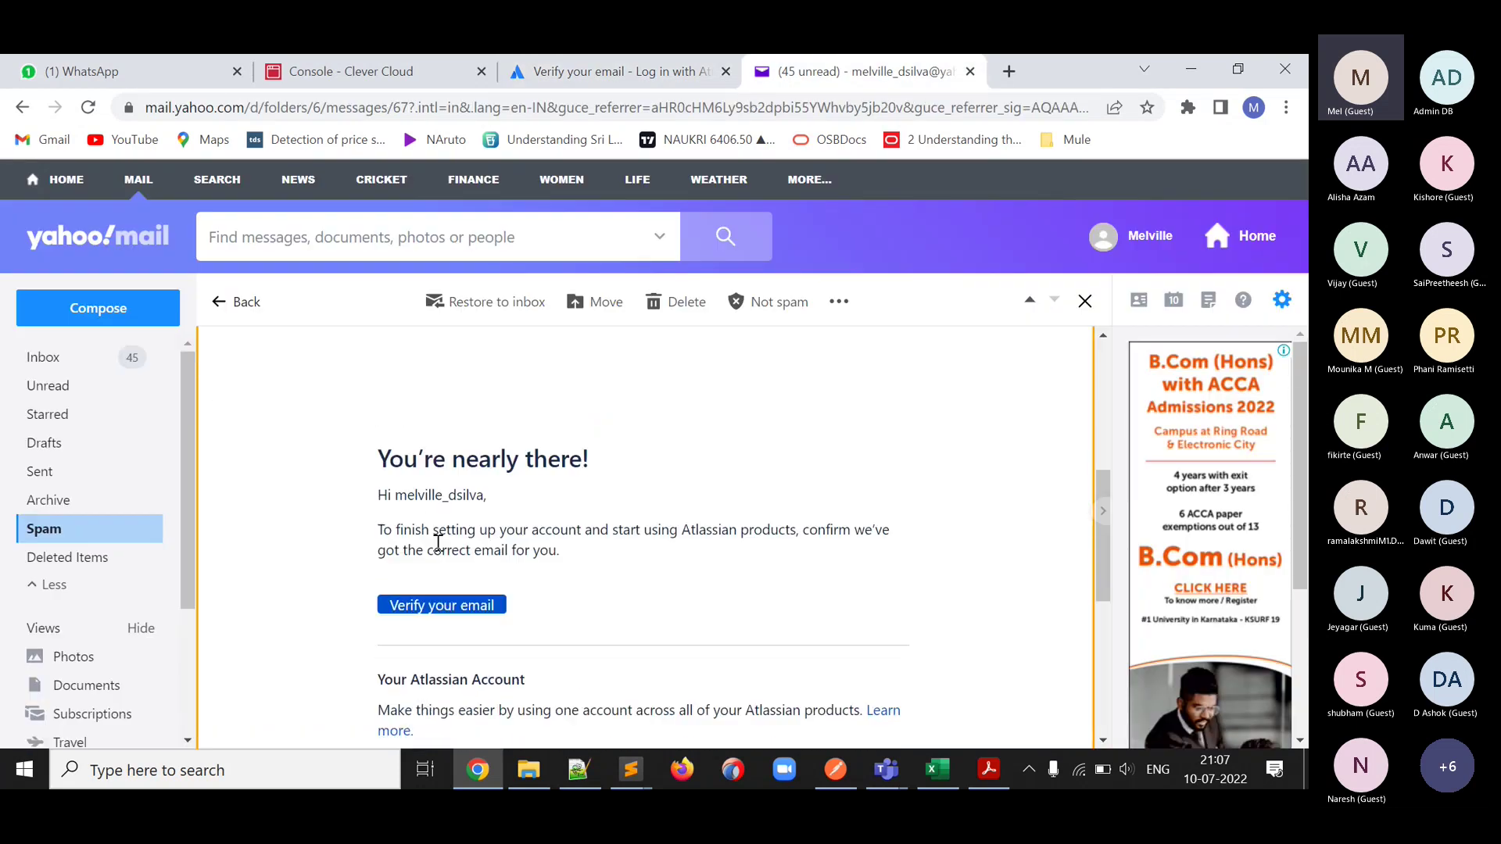
pyautogui.doubleClick(391, 607)
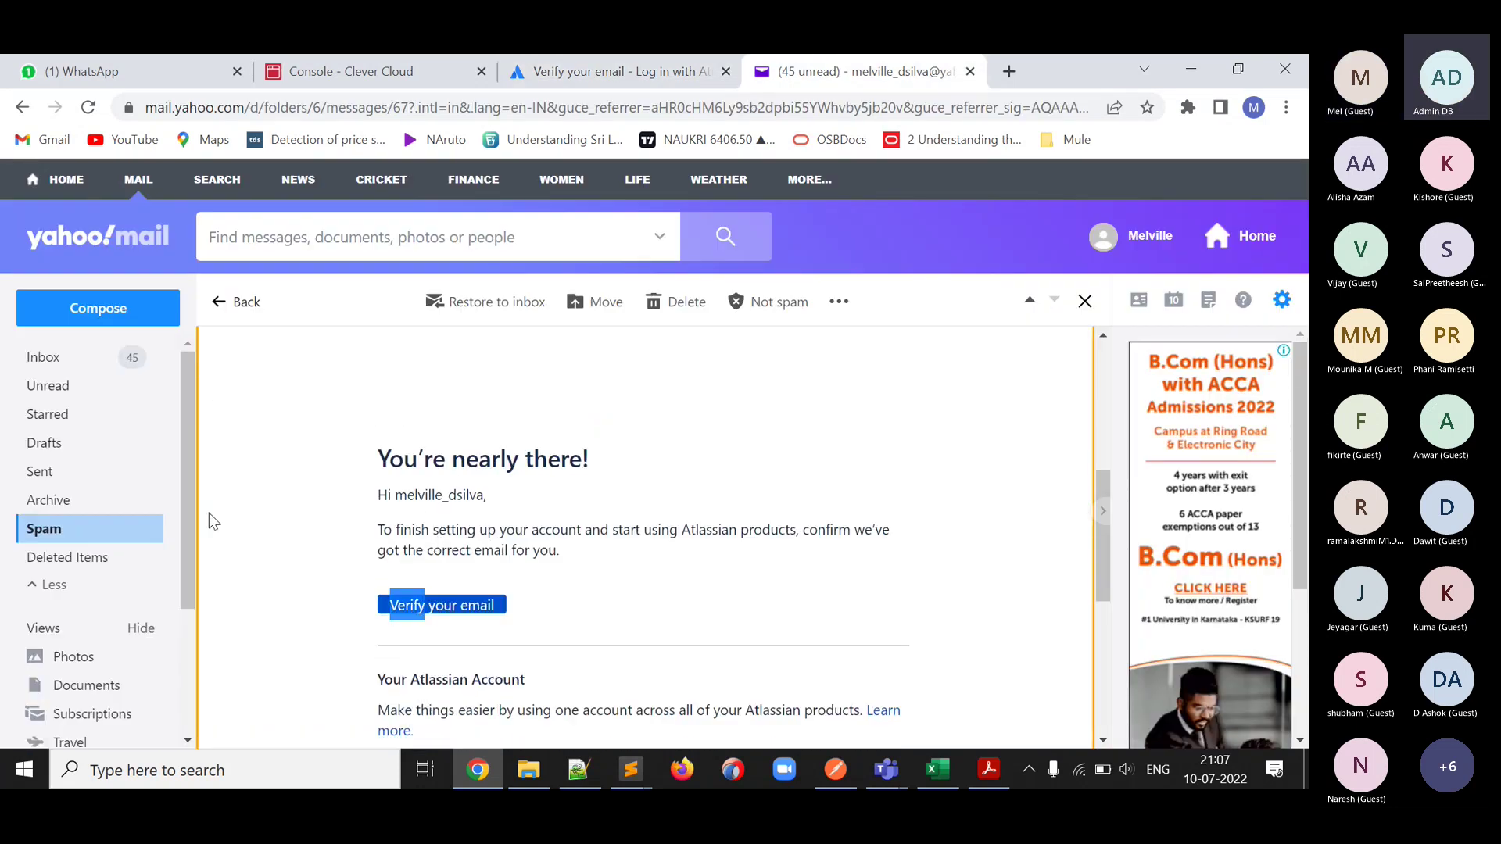
# Check and reload the Yahoo inbox for the Jira invitation, then return to the Atlassian login verification page
pyautogui.click(62, 356)
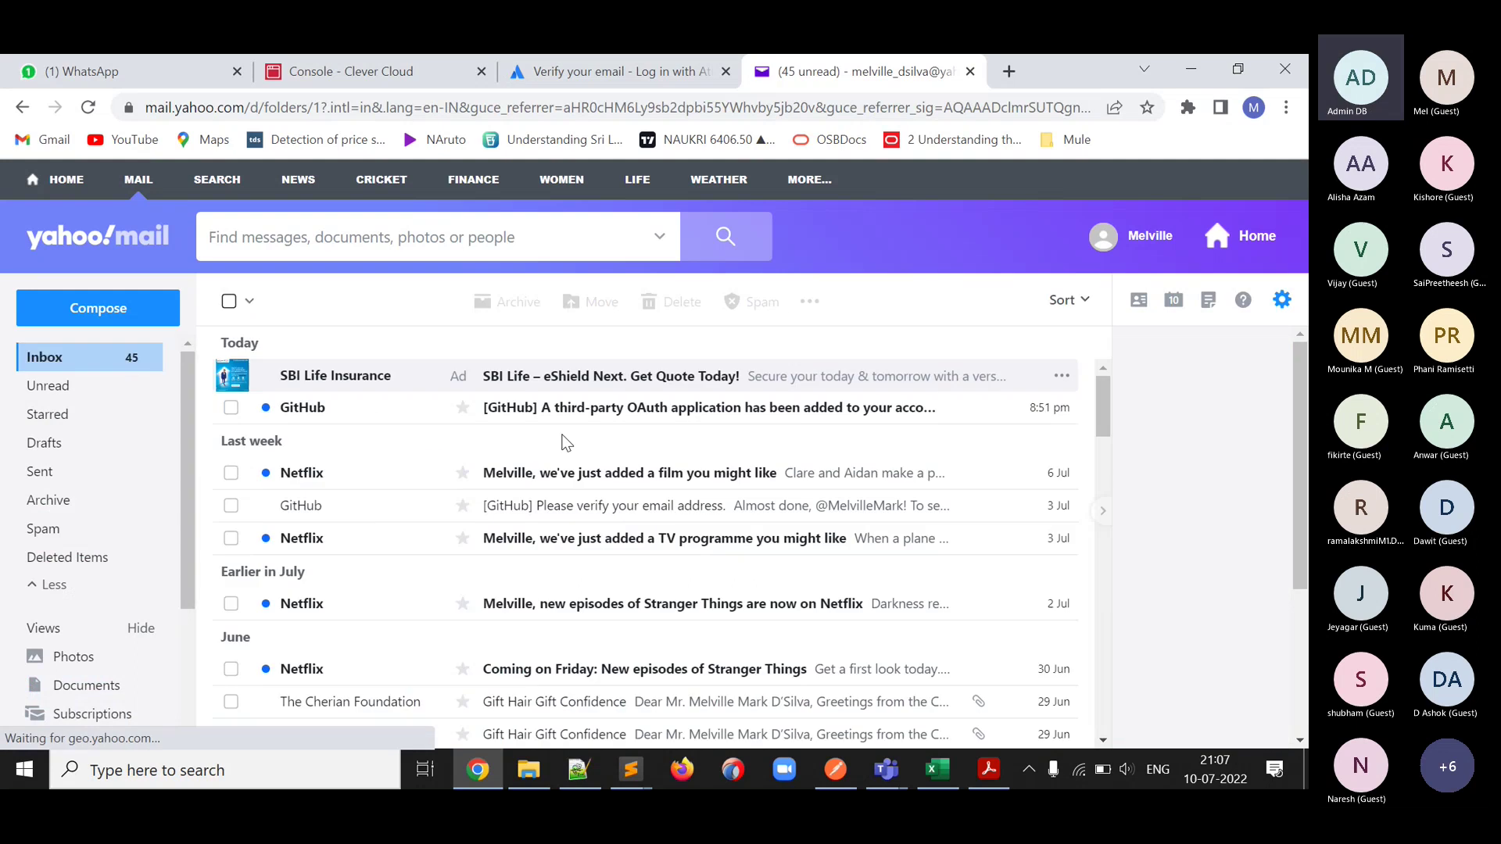
pyautogui.click(89, 108)
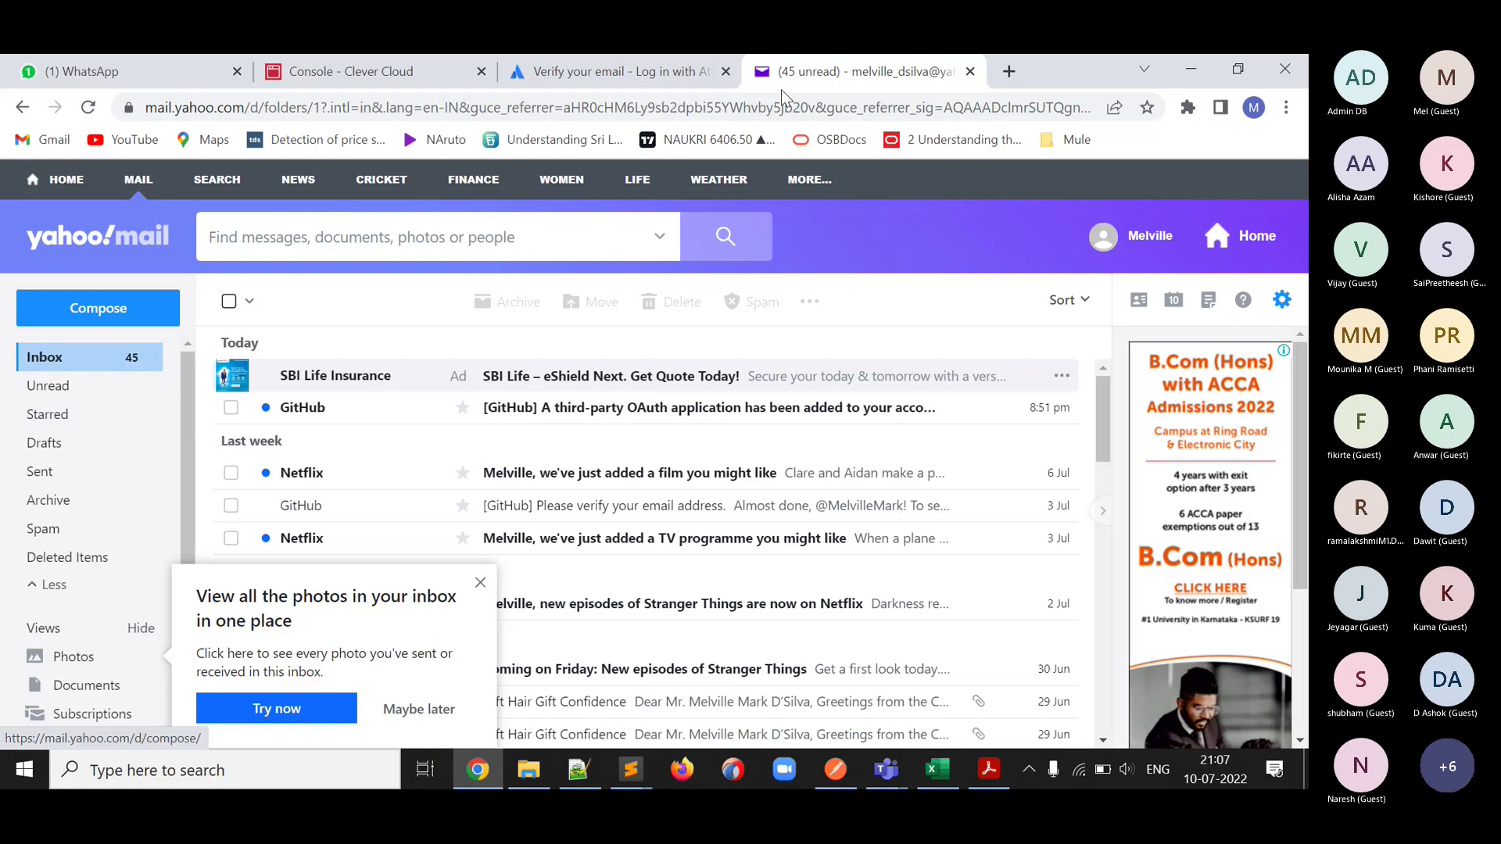
pyautogui.click(622, 74)
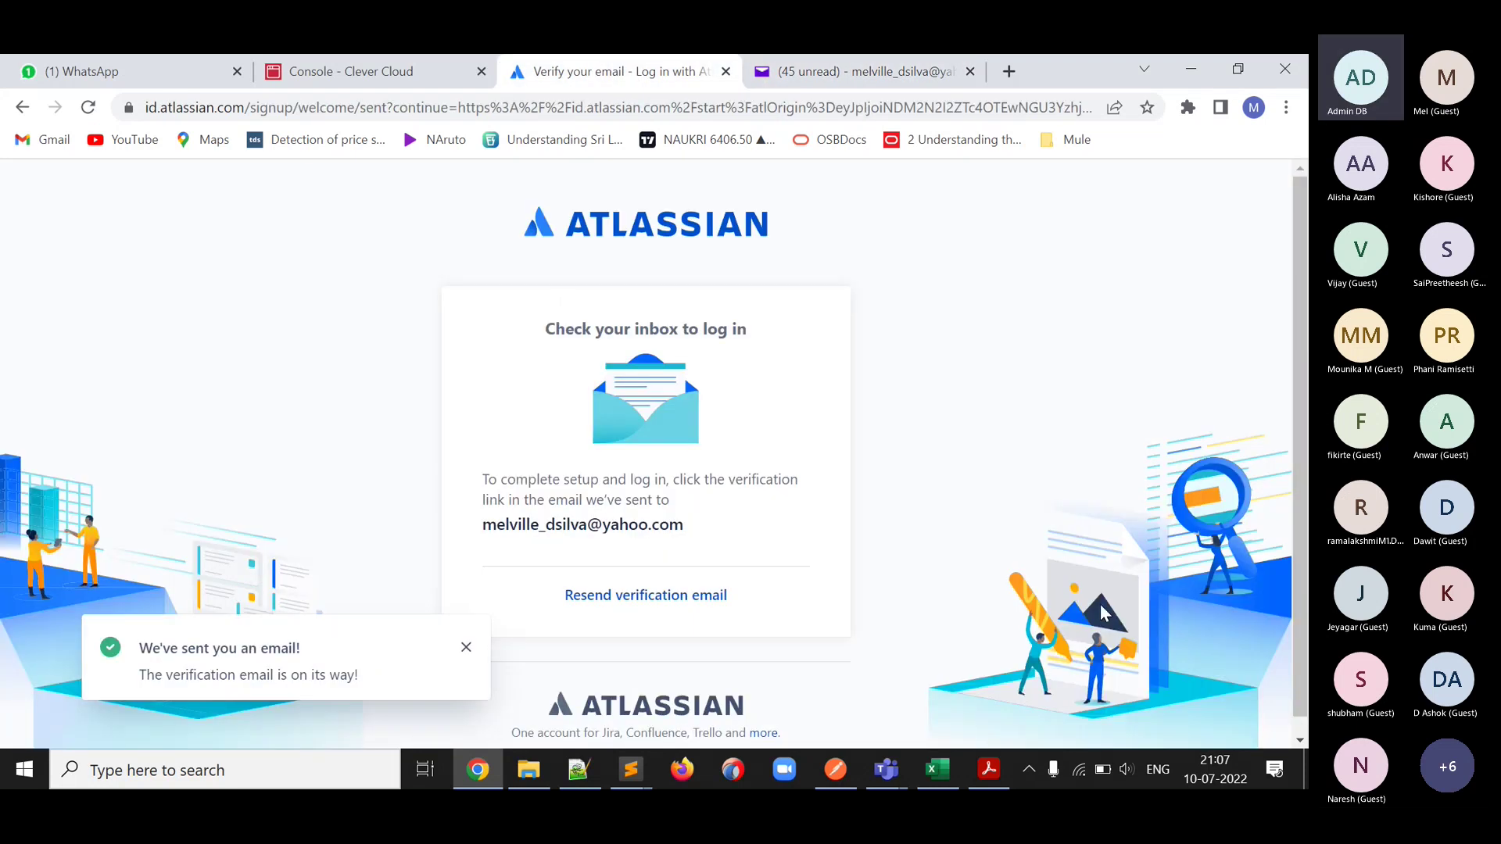
pyautogui.click(1170, 714)
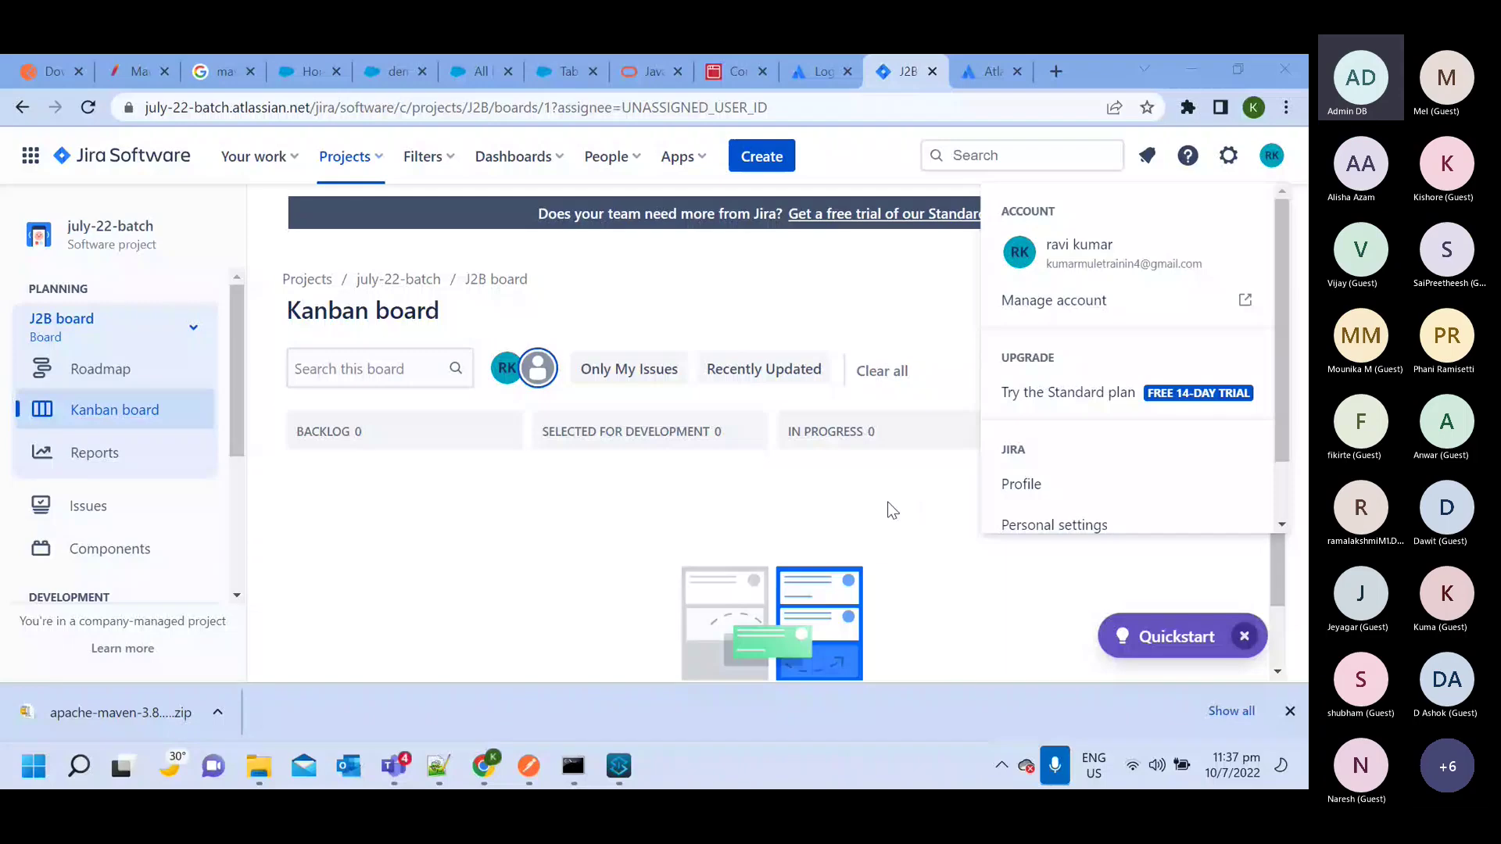
# Show Jira's people and team options, then switch to Microsoft Teams, admit the guest waiting in the lobby and return to Jira
pyautogui.click(888, 509)
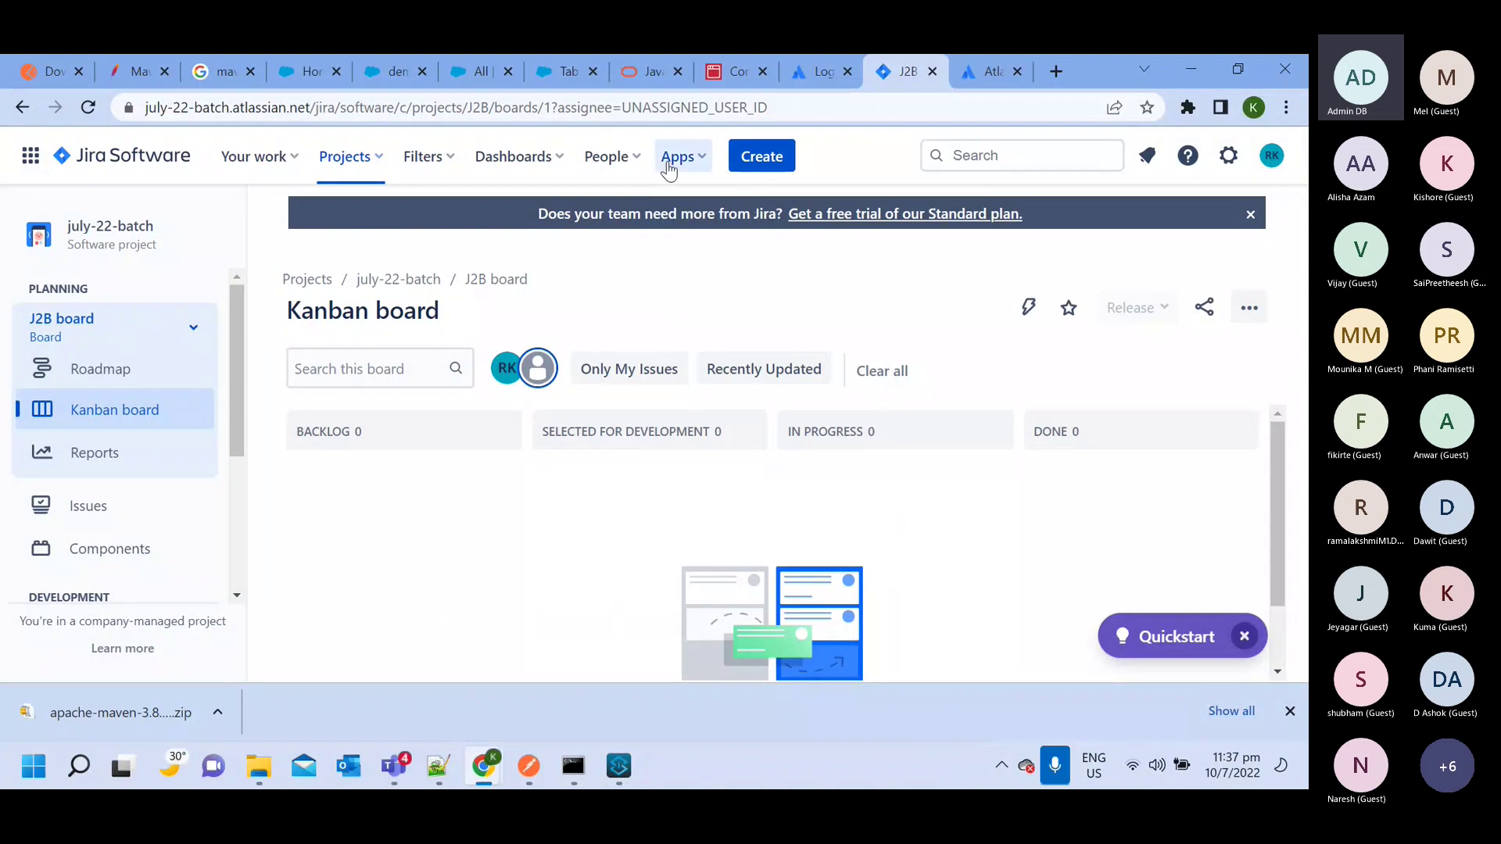
pyautogui.click(613, 160)
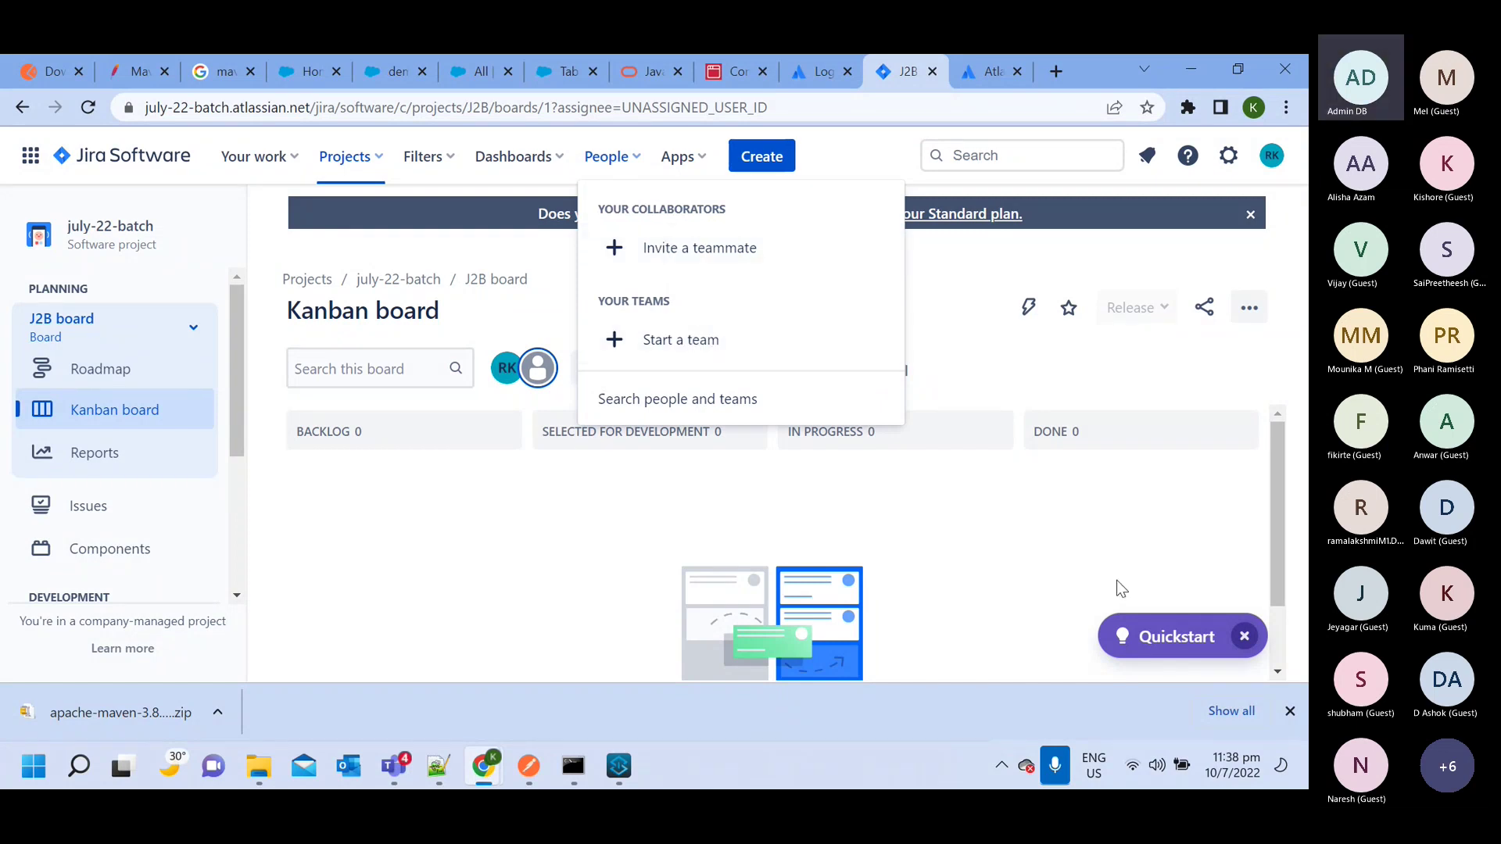
pyautogui.hotkey('alt', 'Tab')
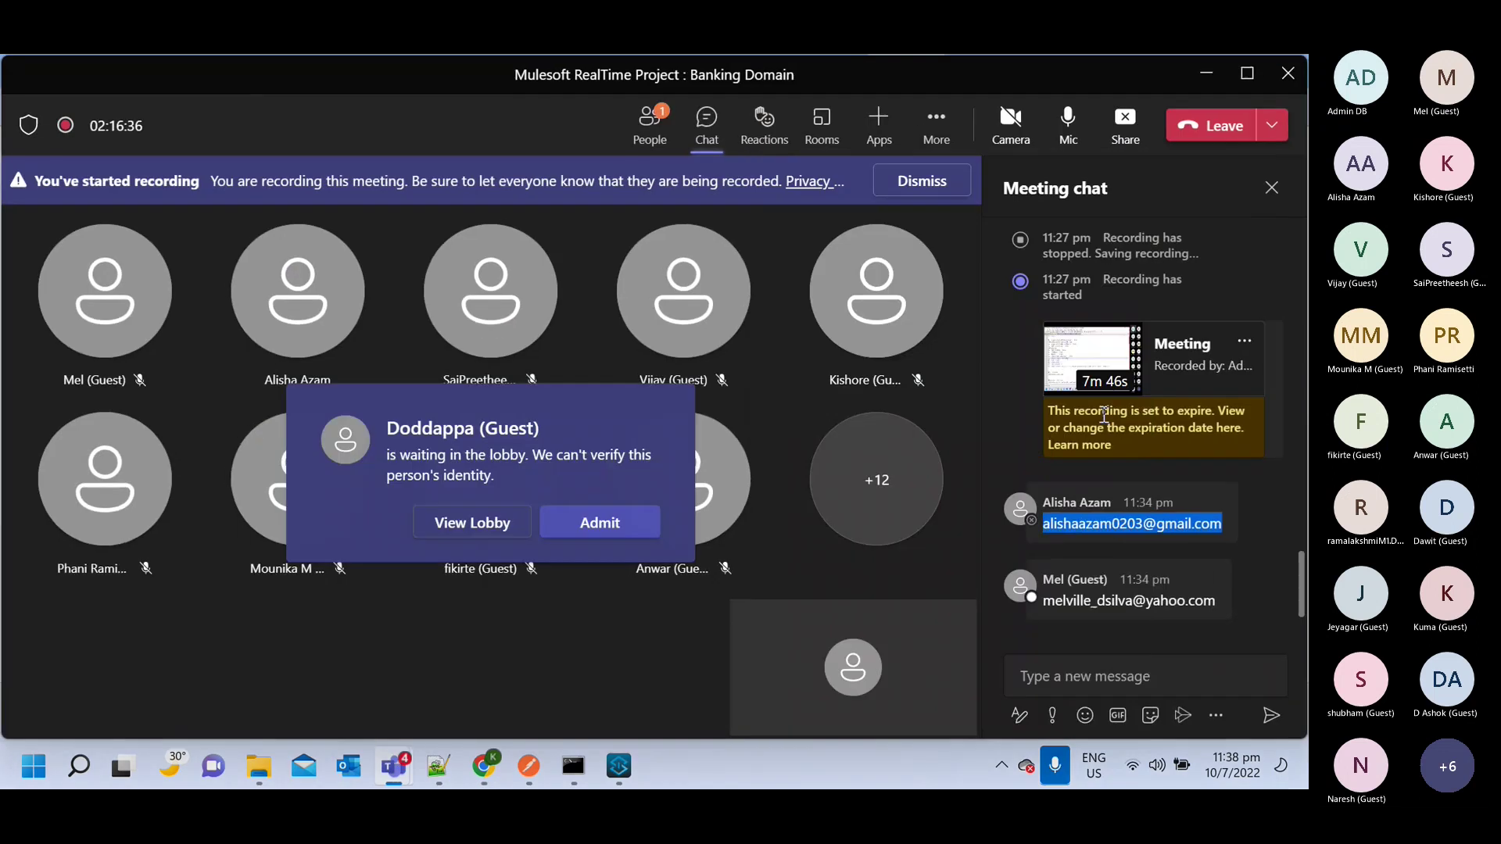
pyautogui.click(626, 522)
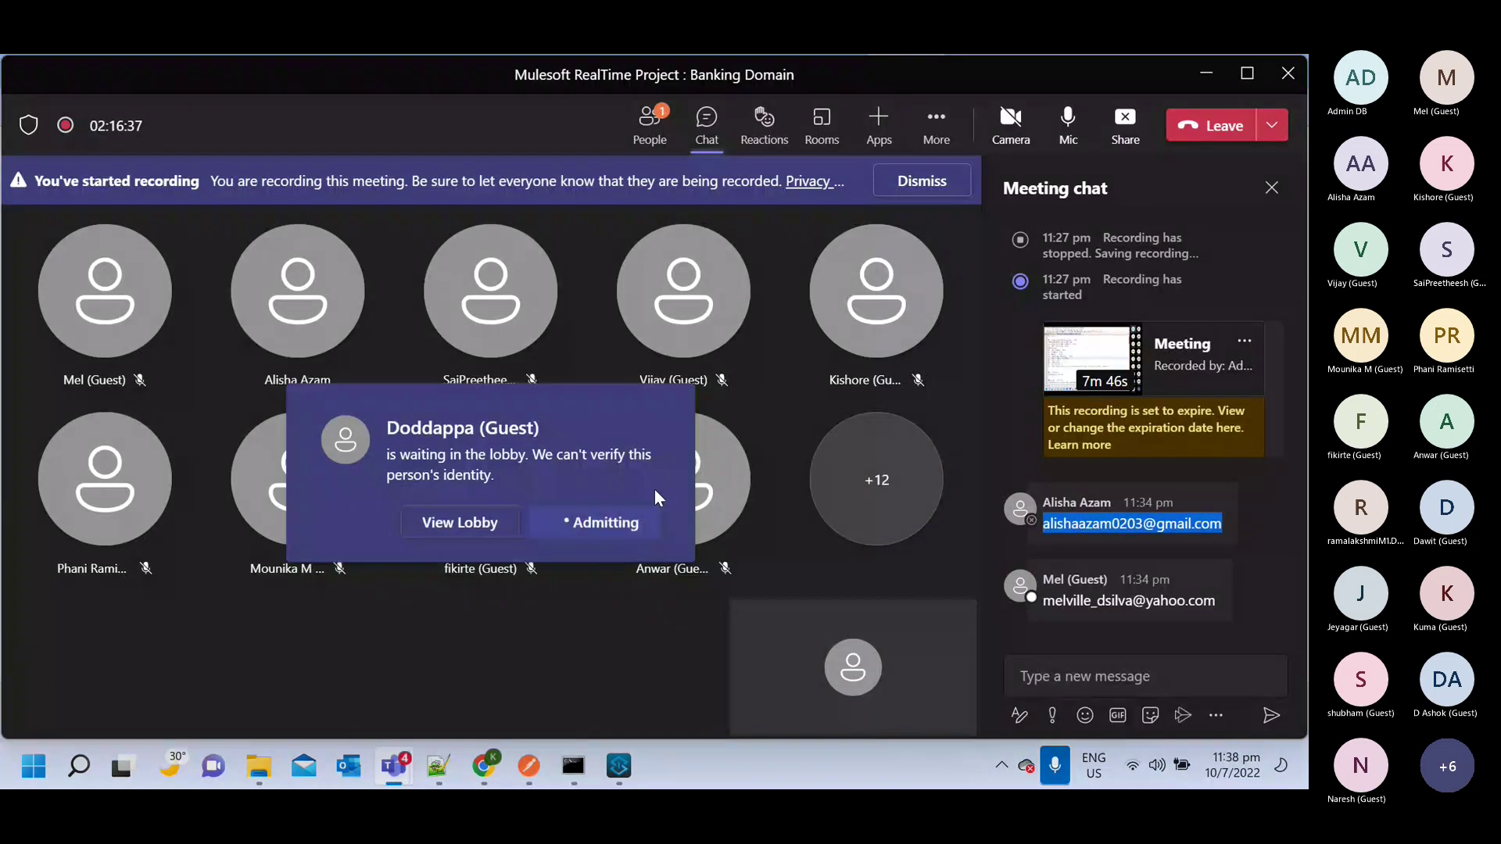
pyautogui.click(1204, 72)
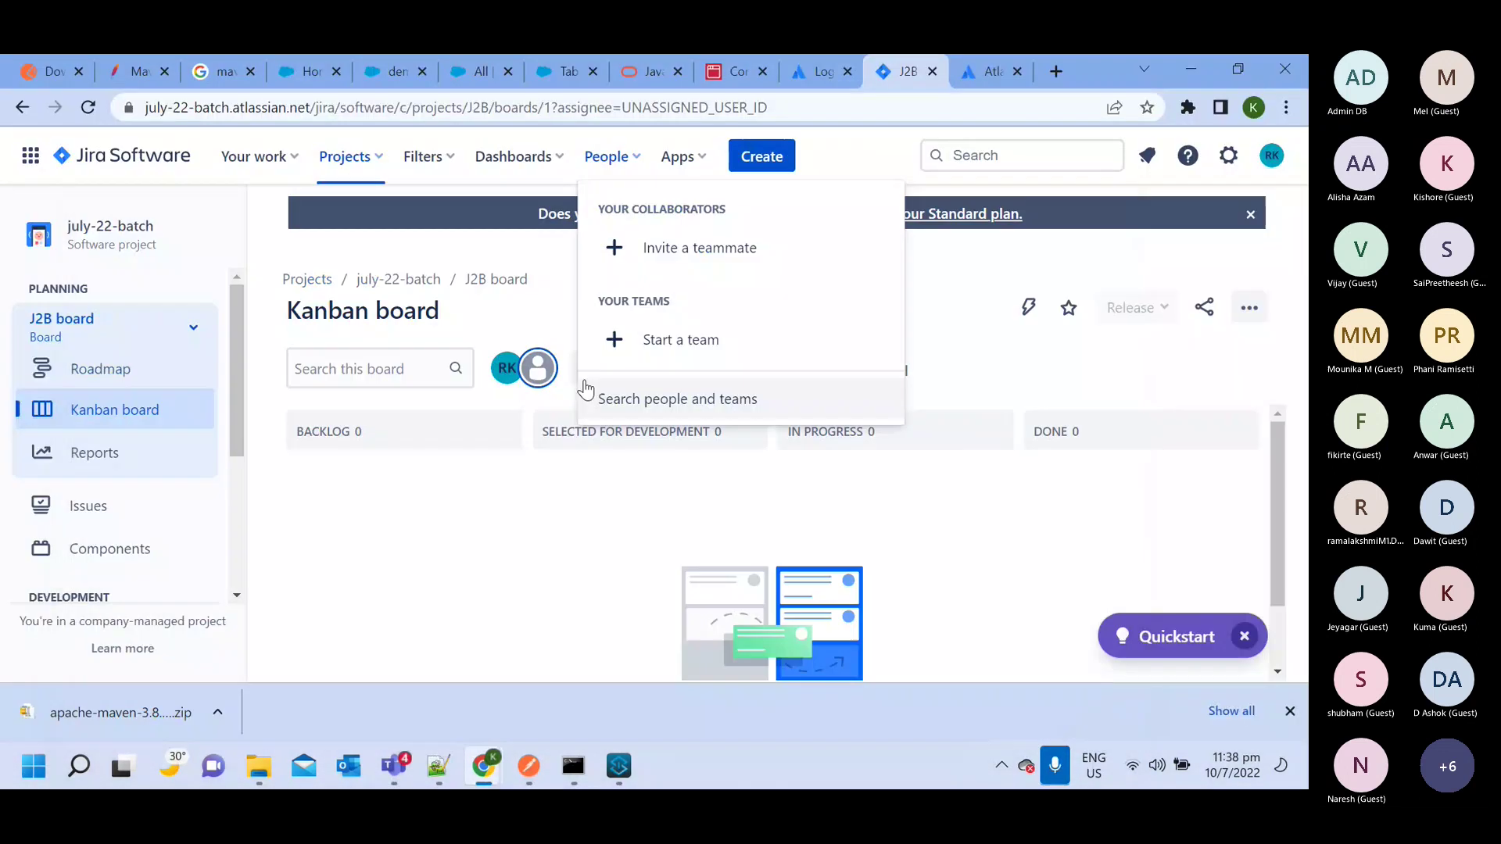
# Invite the first teammate to Jira Software using the copied email address and dismiss the notification
pyautogui.click(678, 314)
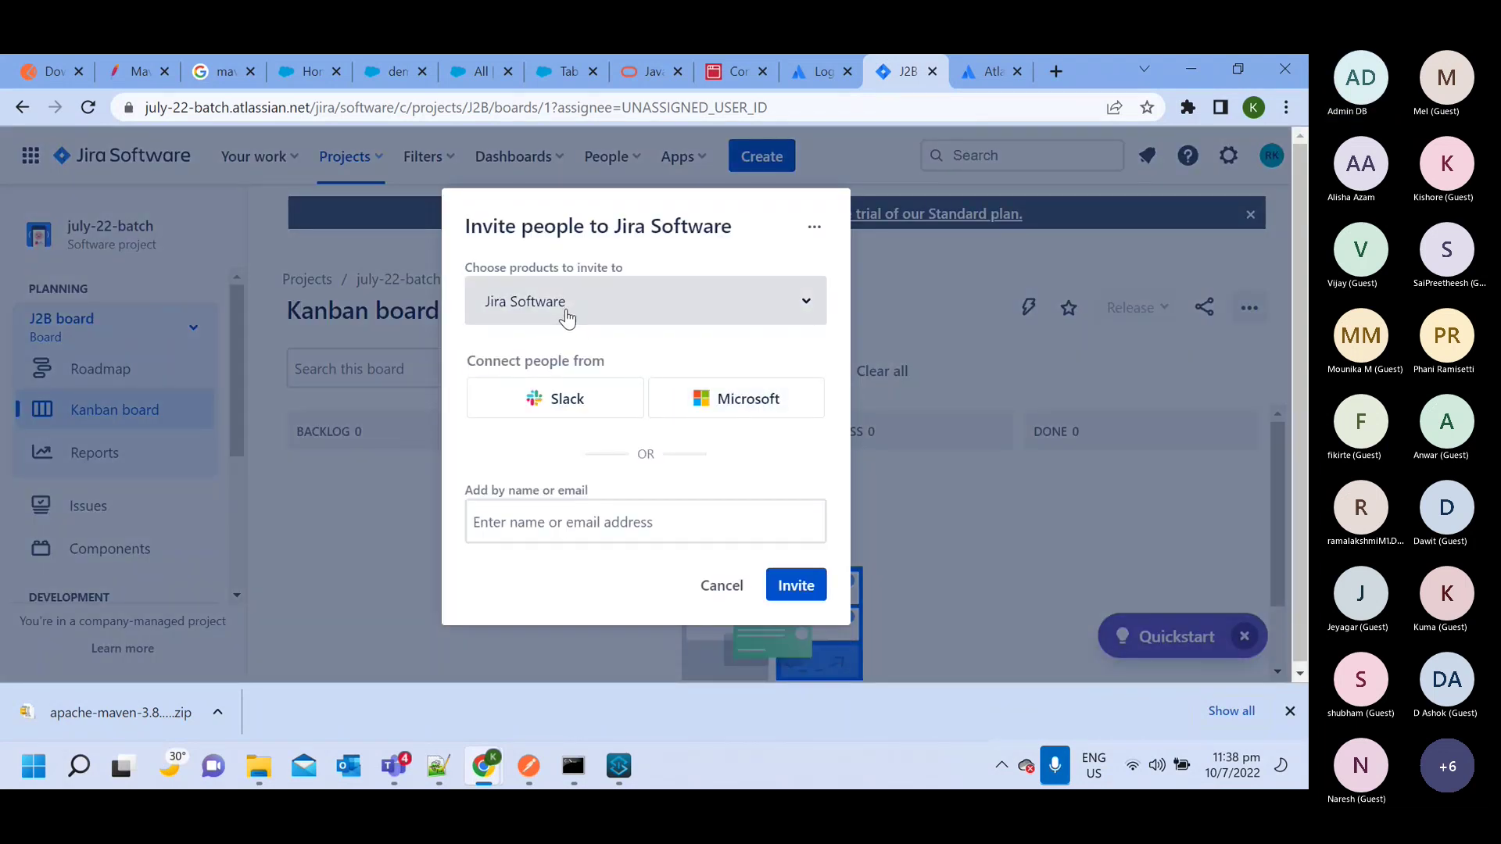
pyautogui.click(605, 531)
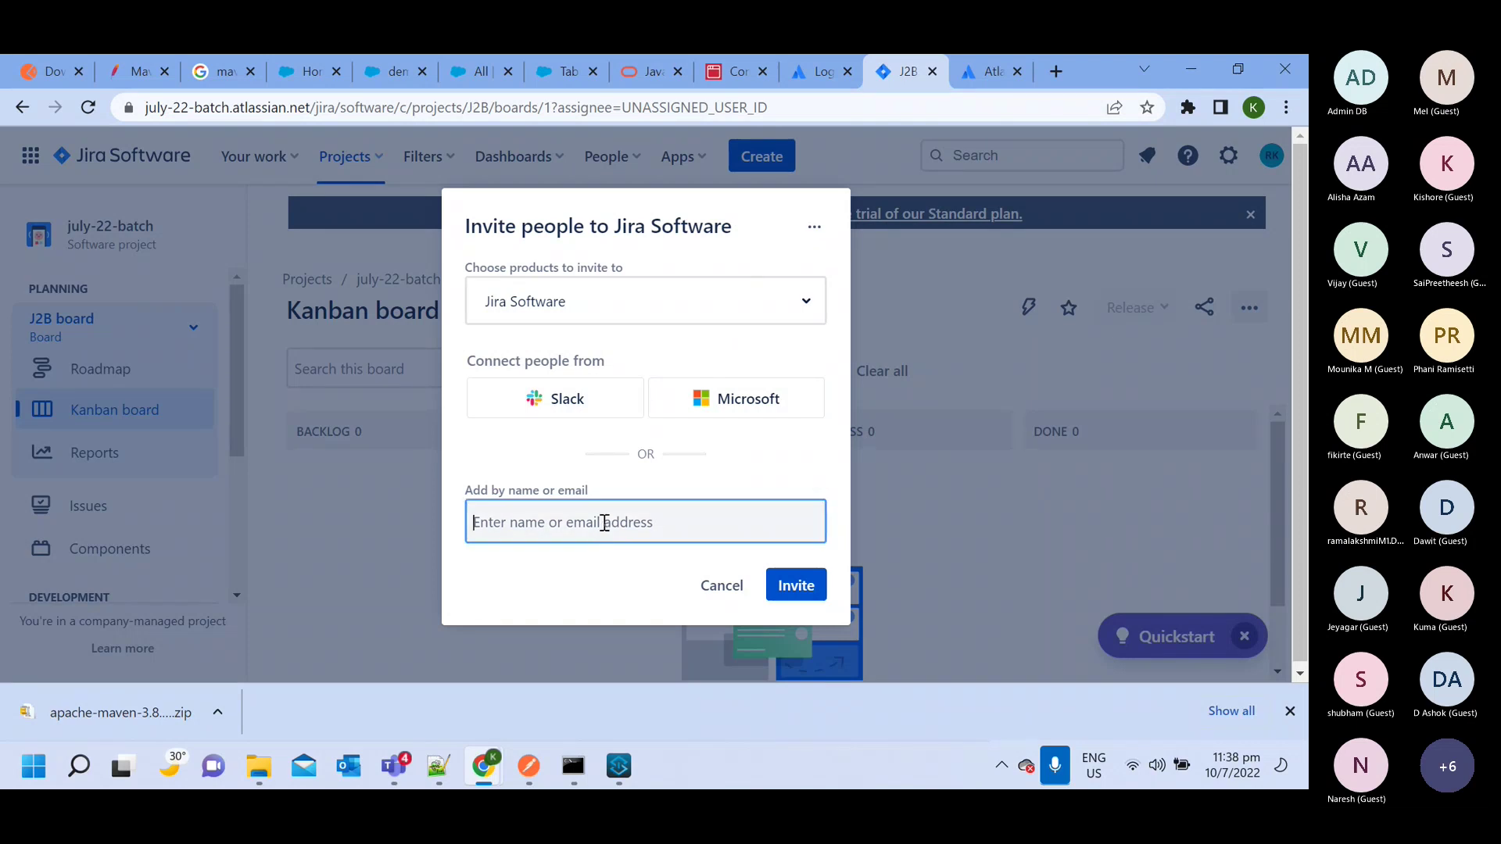
pyautogui.hotkey('ctrl', 'v')
pyautogui.click(619, 588)
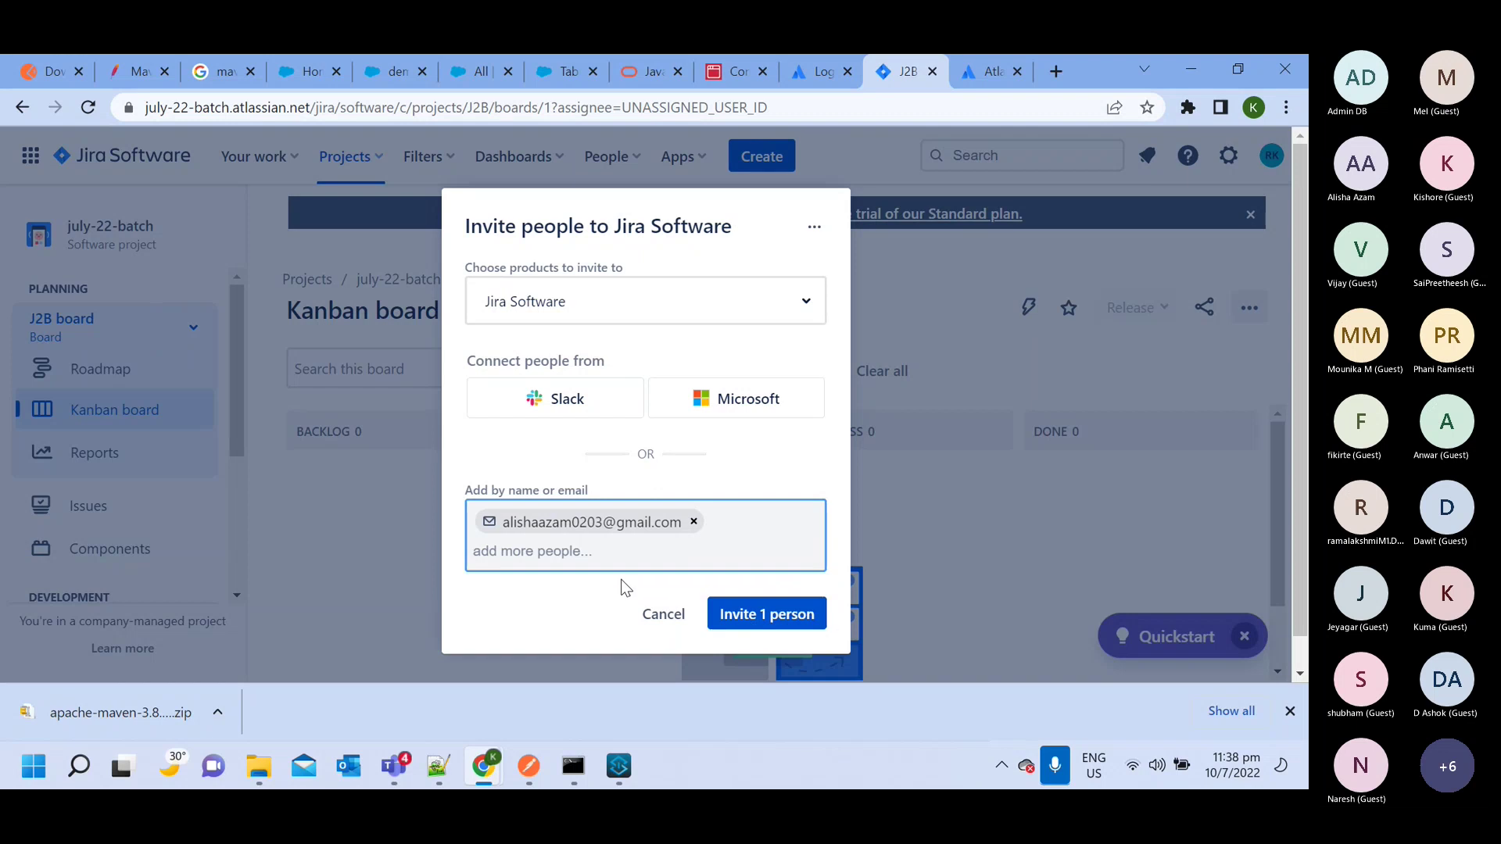
pyautogui.click(744, 621)
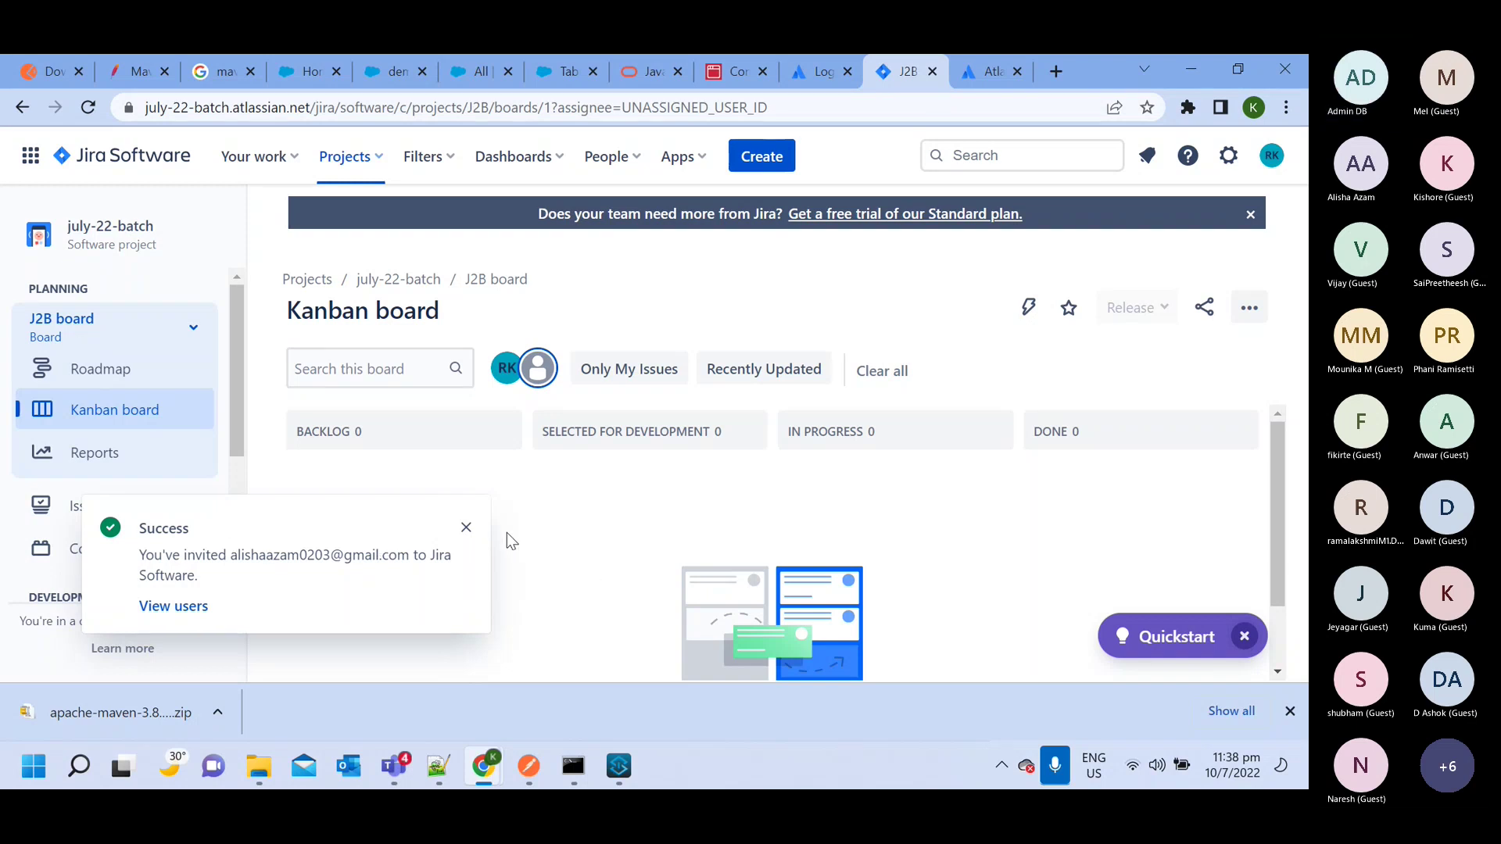
pyautogui.click(466, 532)
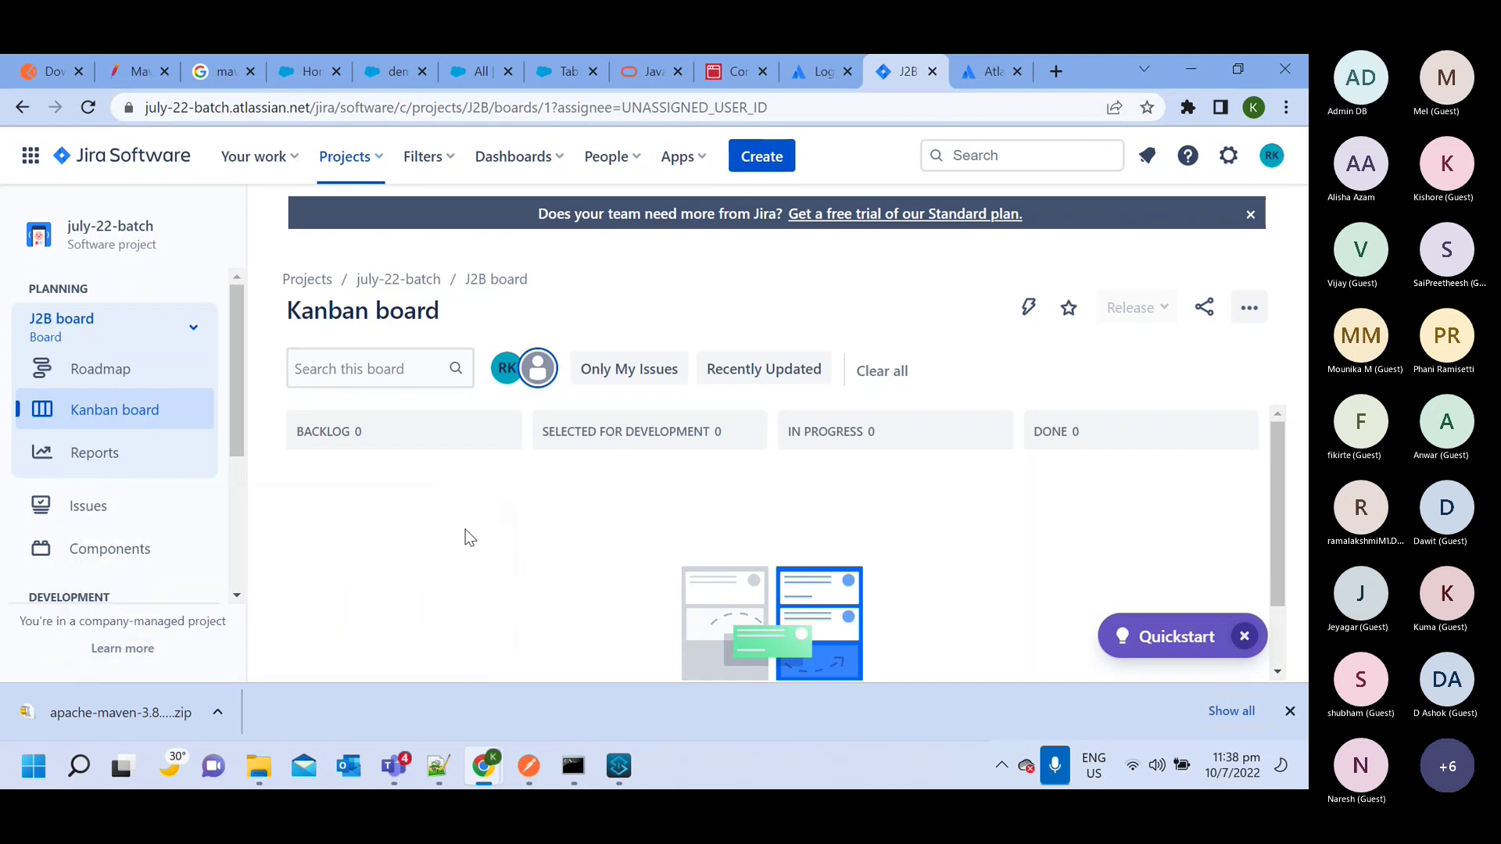
# Look over the Jira project's sections, then switch to Microsoft Teams and stop sharing so the invited teammate can present
pyautogui.scroll(-3, 149, 516)
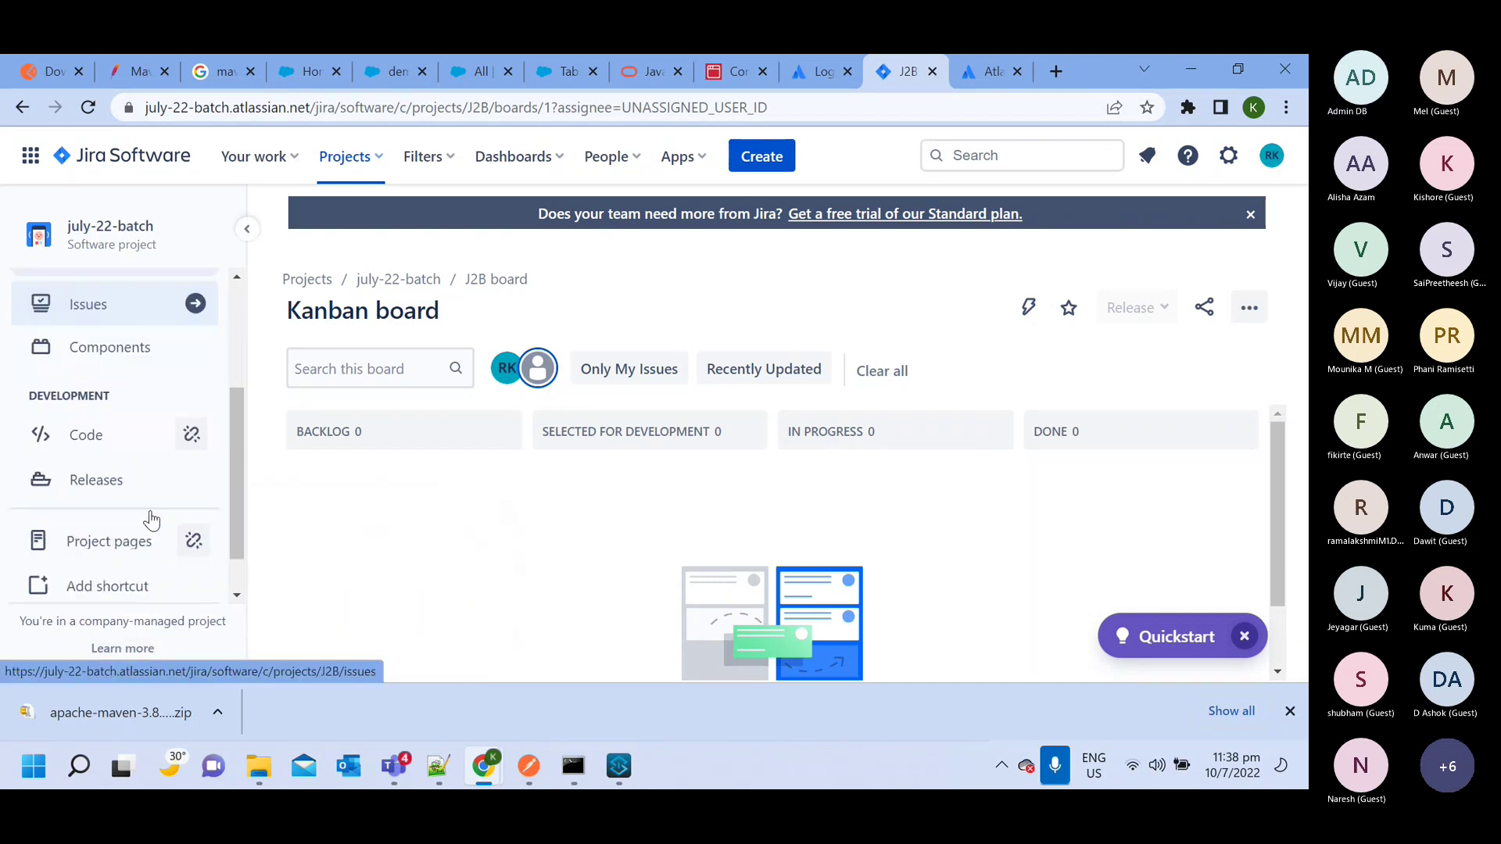
pyautogui.scroll(3, 150, 520)
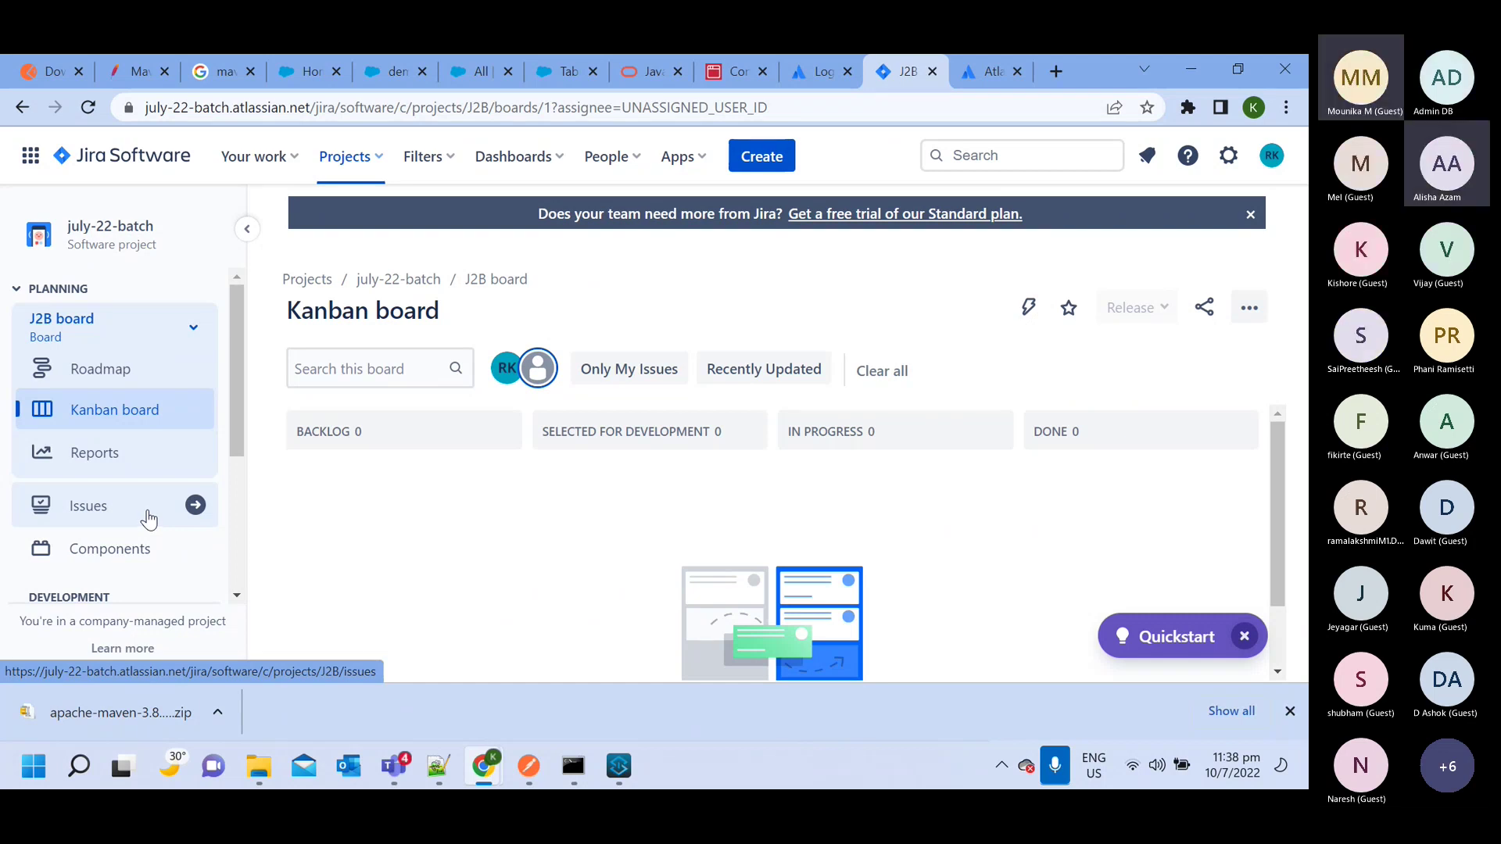
pyautogui.click(1223, 630)
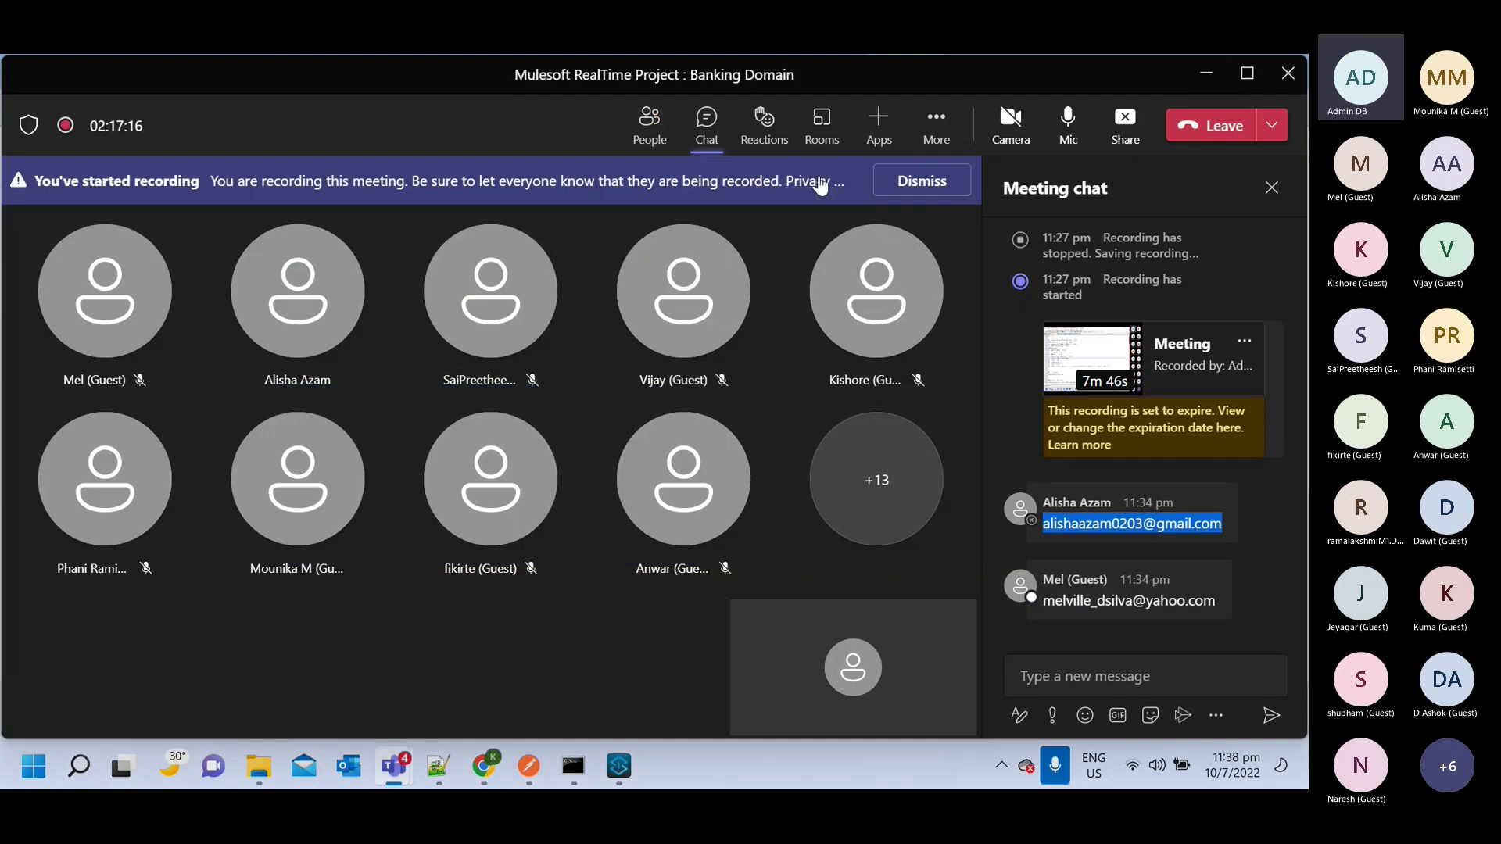
pyautogui.click(1116, 116)
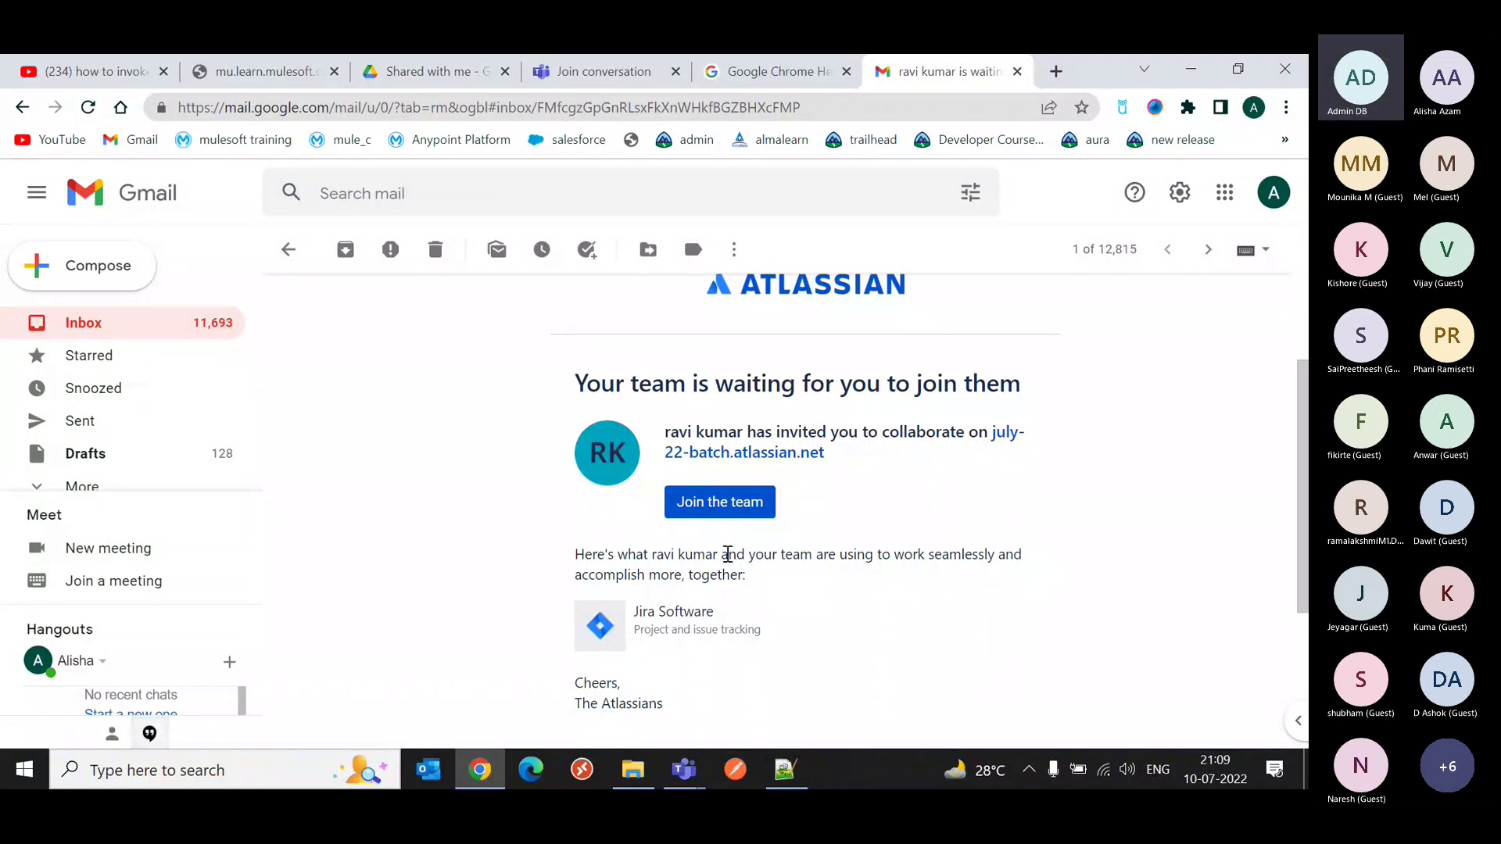
# Accept the emailed Jira team invitation and sign up with the full name and a new account password, saving the login in the browser
pyautogui.click(735, 512)
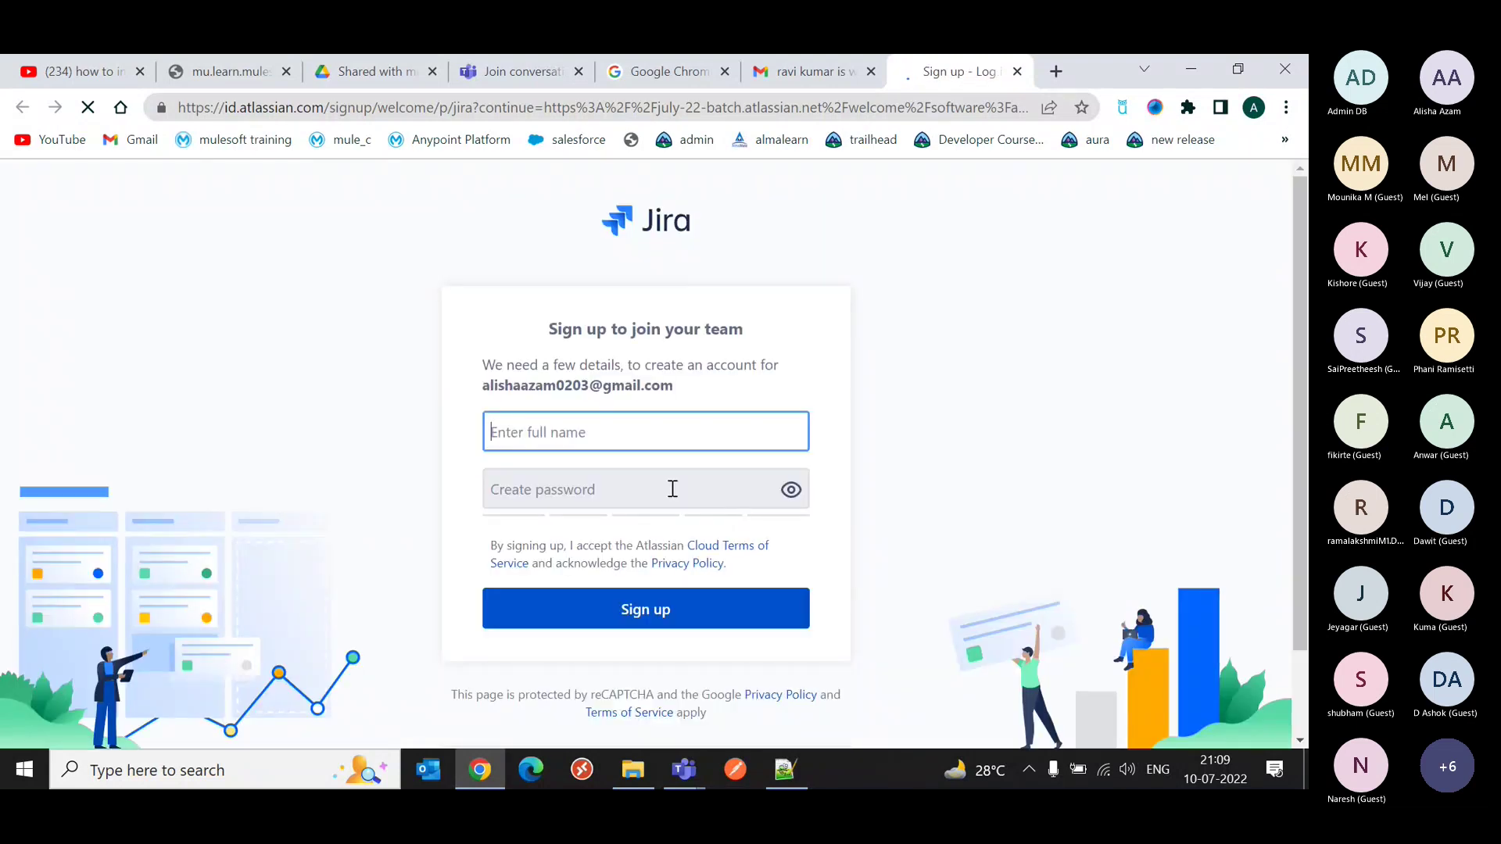
pyautogui.click(623, 442)
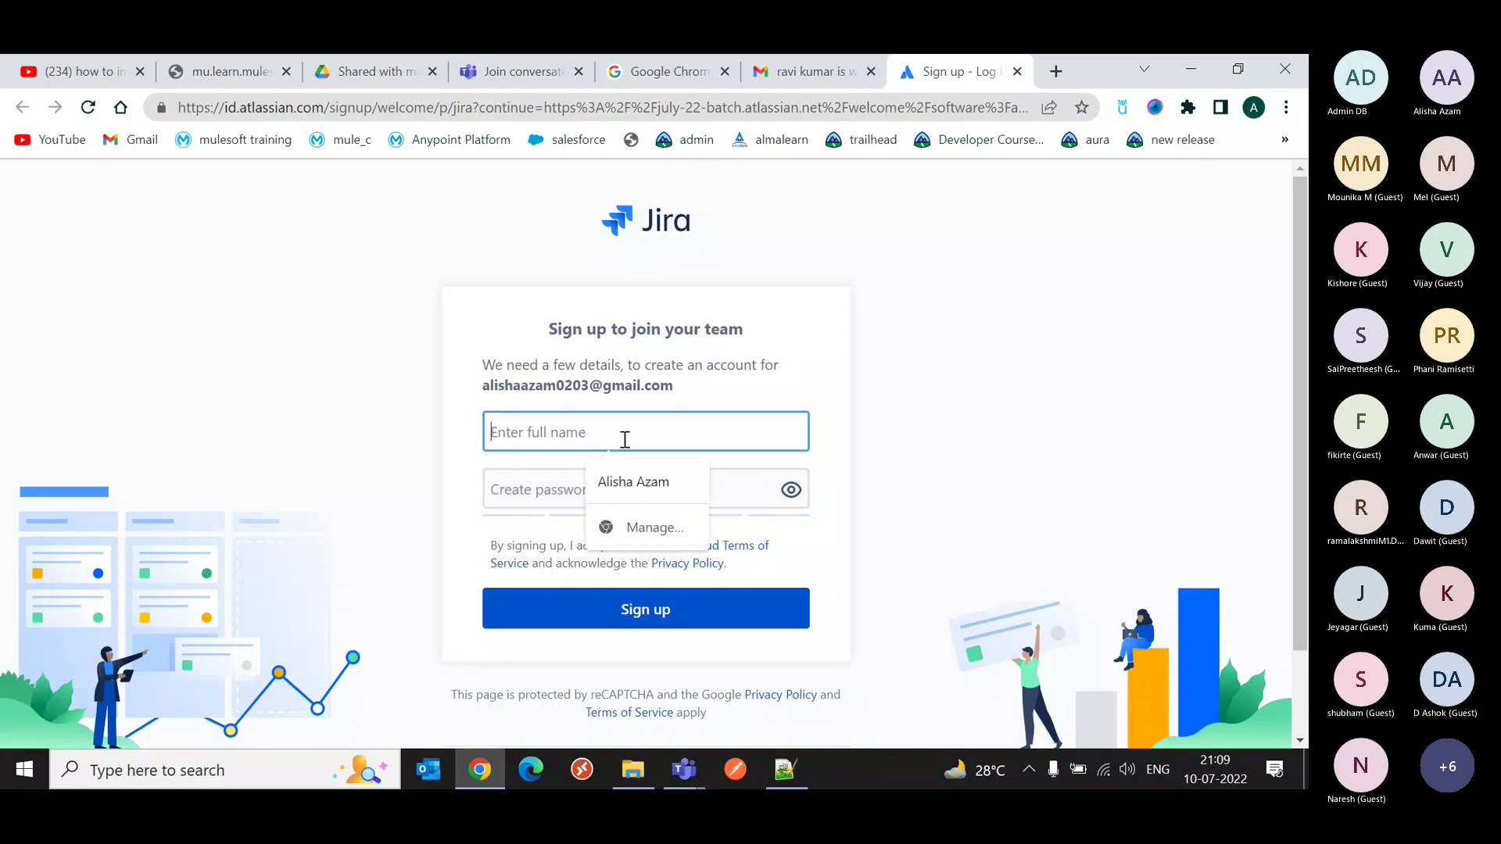
pyautogui.click(629, 483)
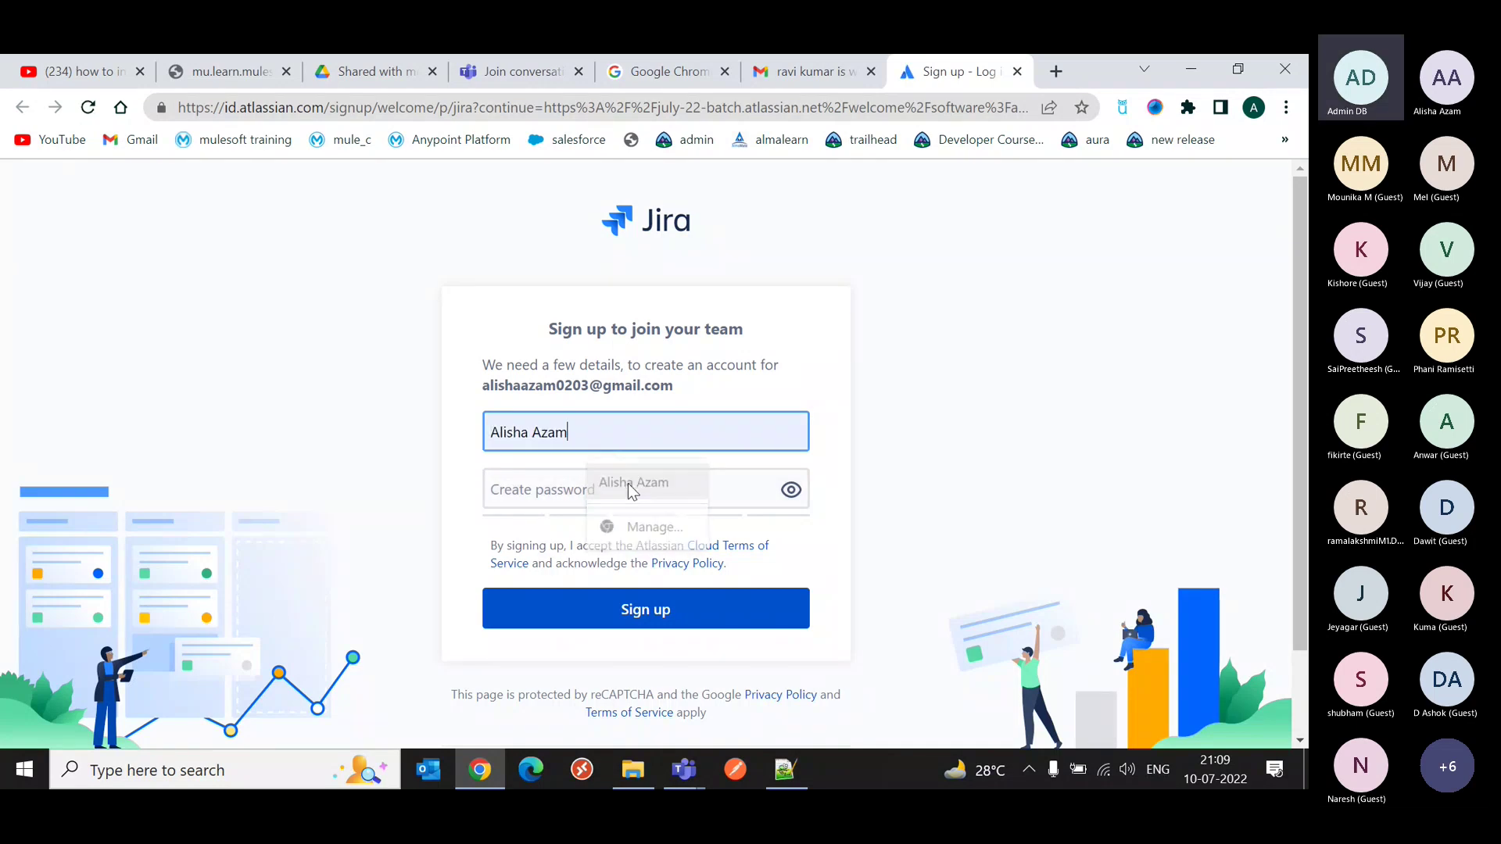
pyautogui.click(613, 492)
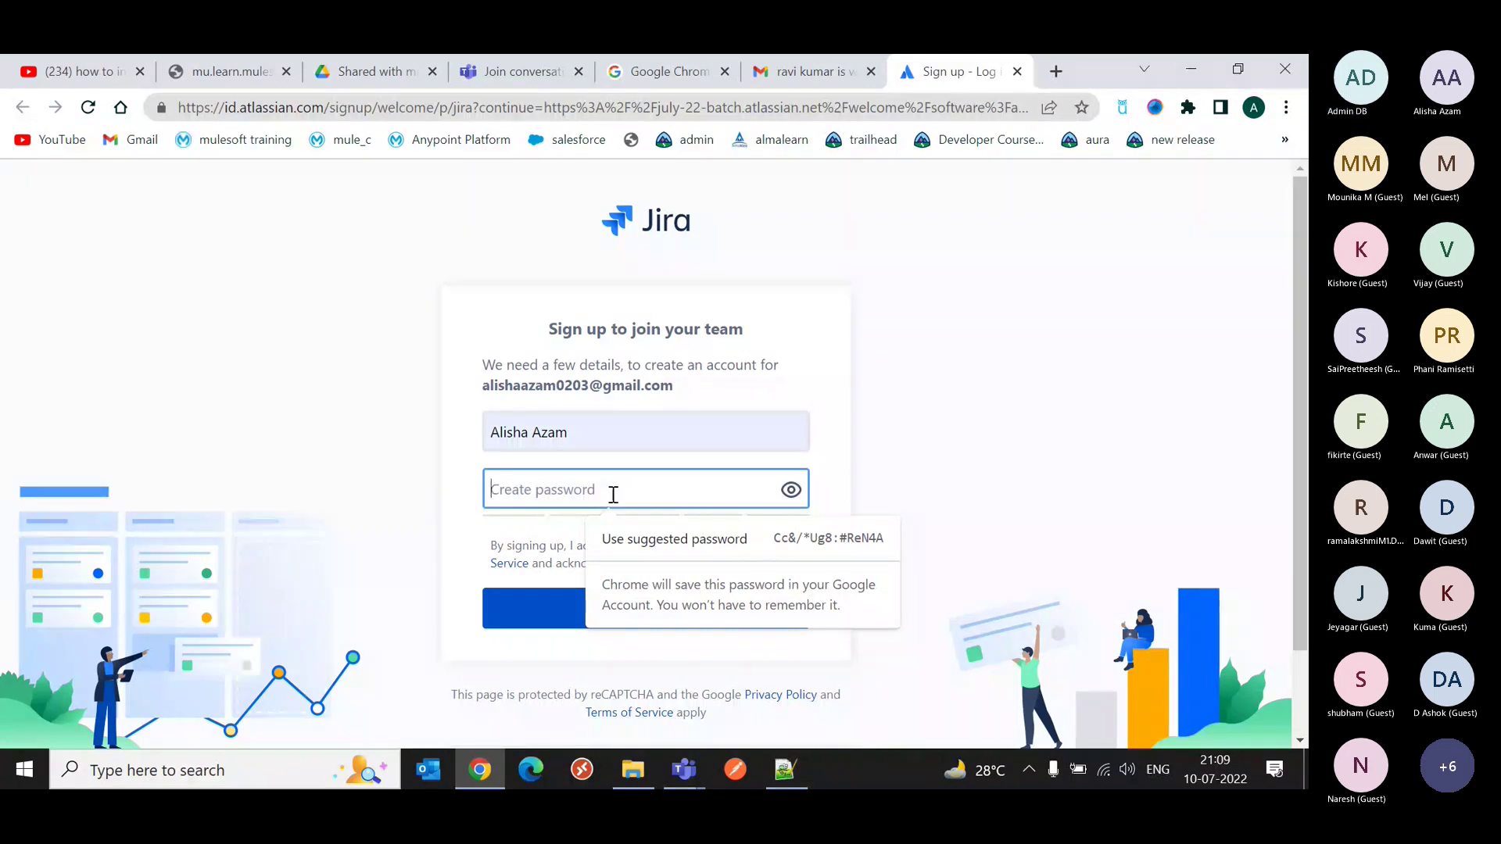
pyautogui.write('•')
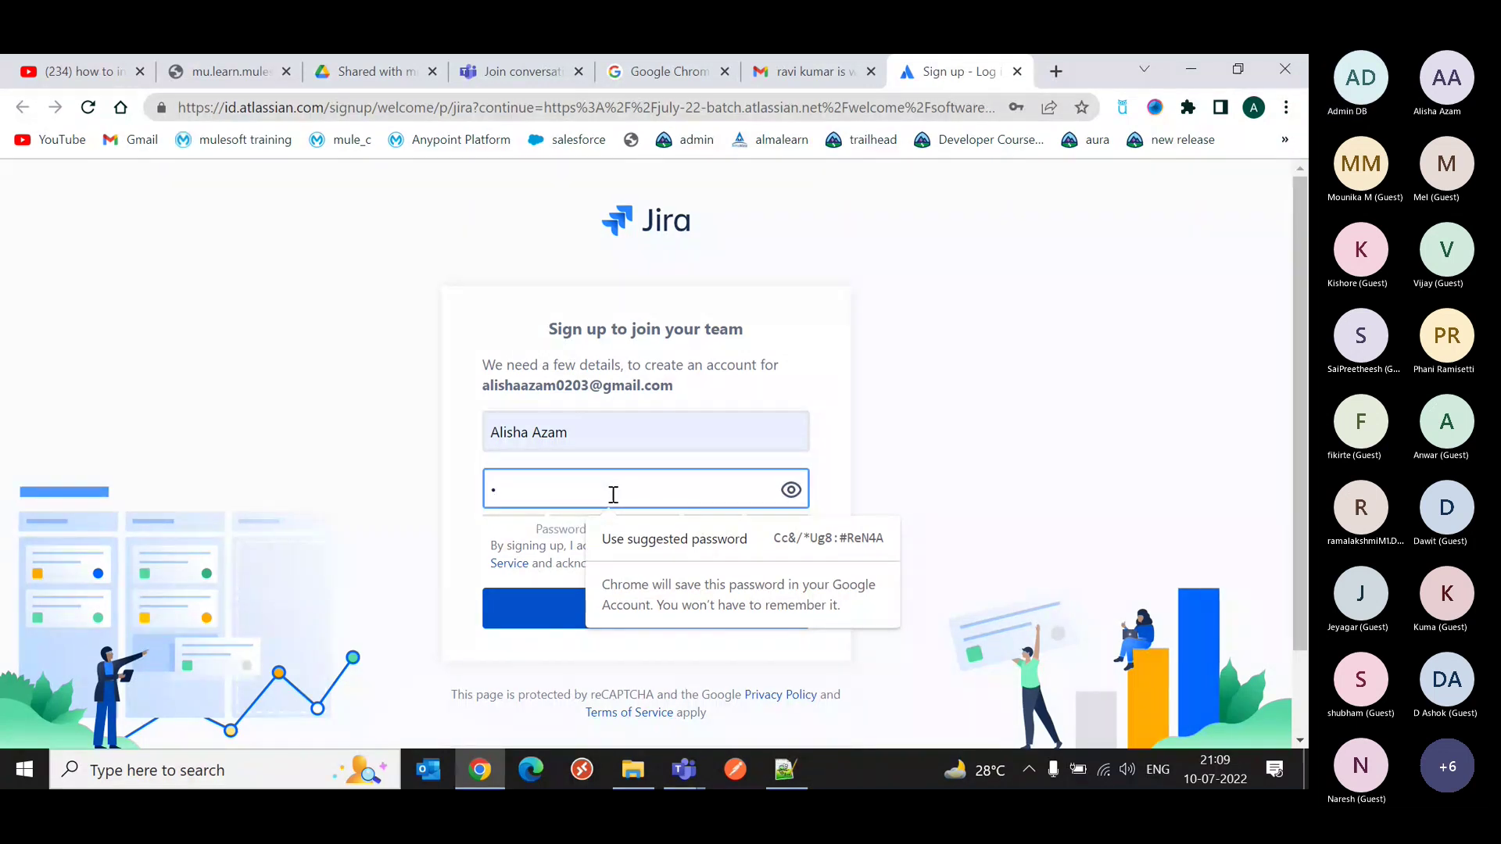
pyautogui.write('••••••••')
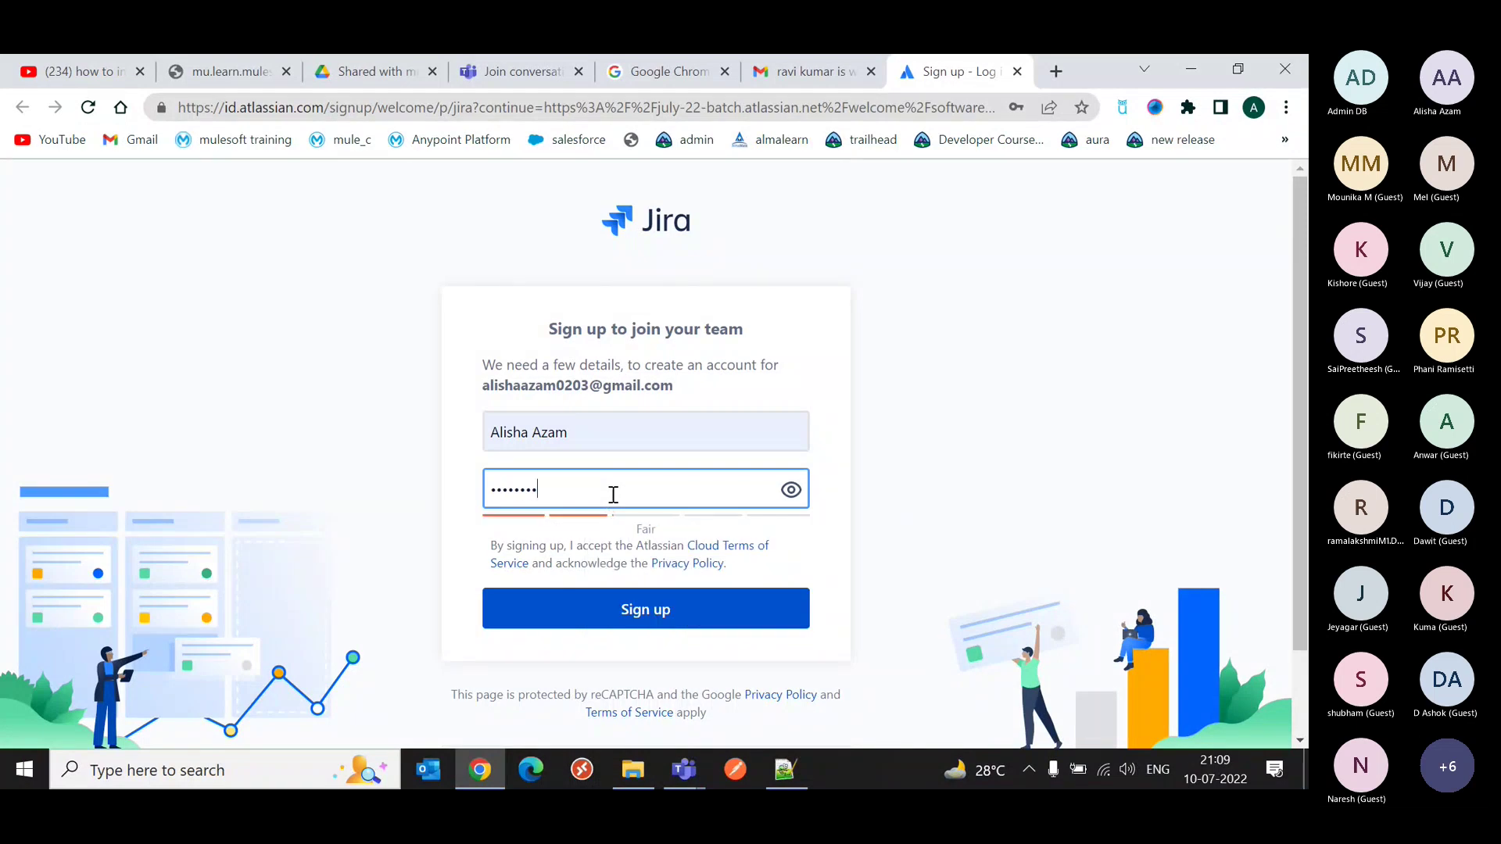
pyautogui.write('••••••')
pyautogui.click(647, 610)
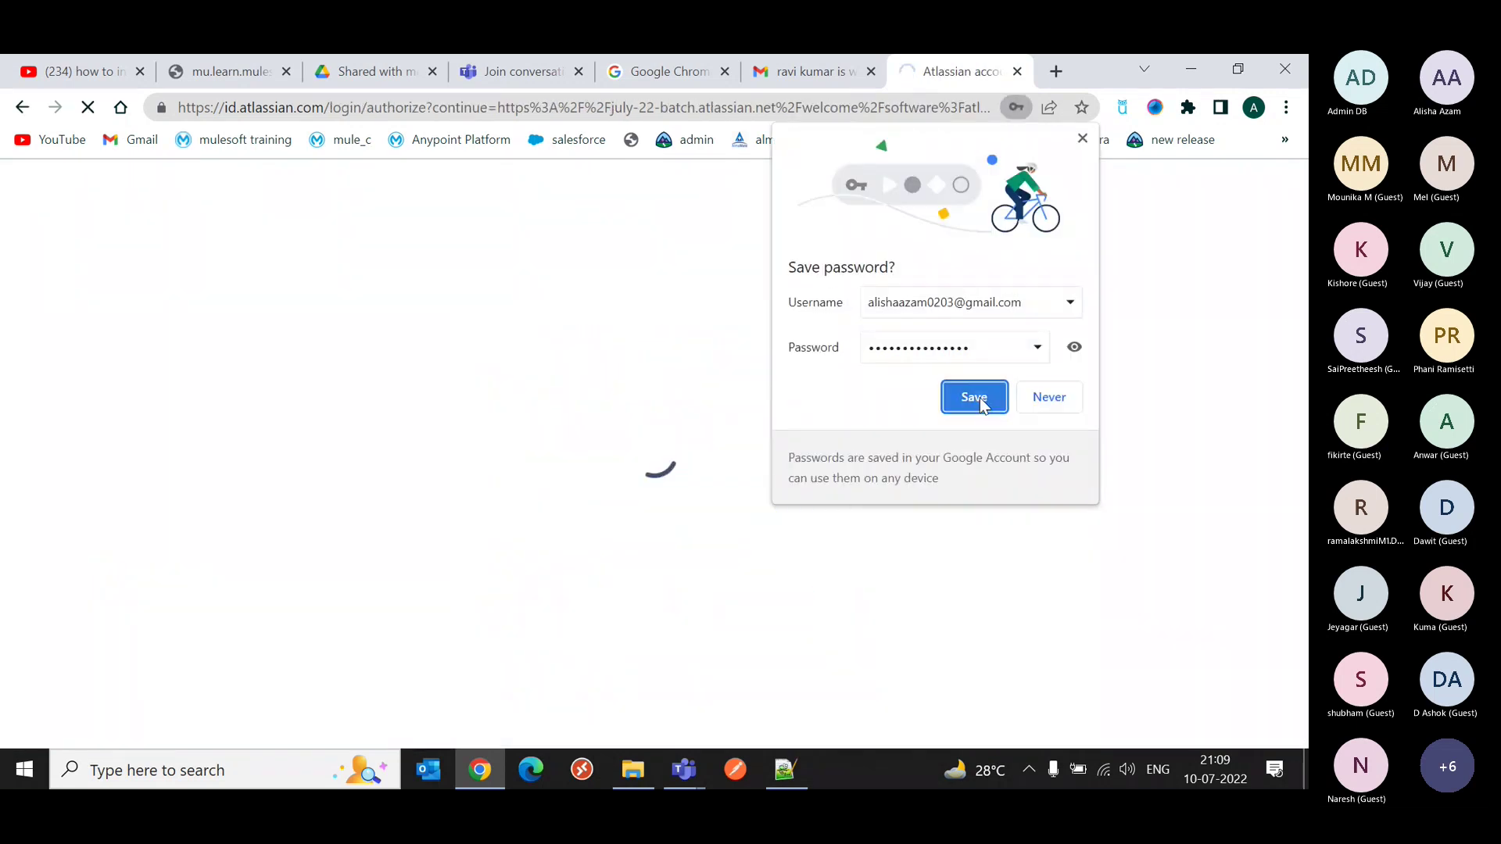
pyautogui.click(974, 397)
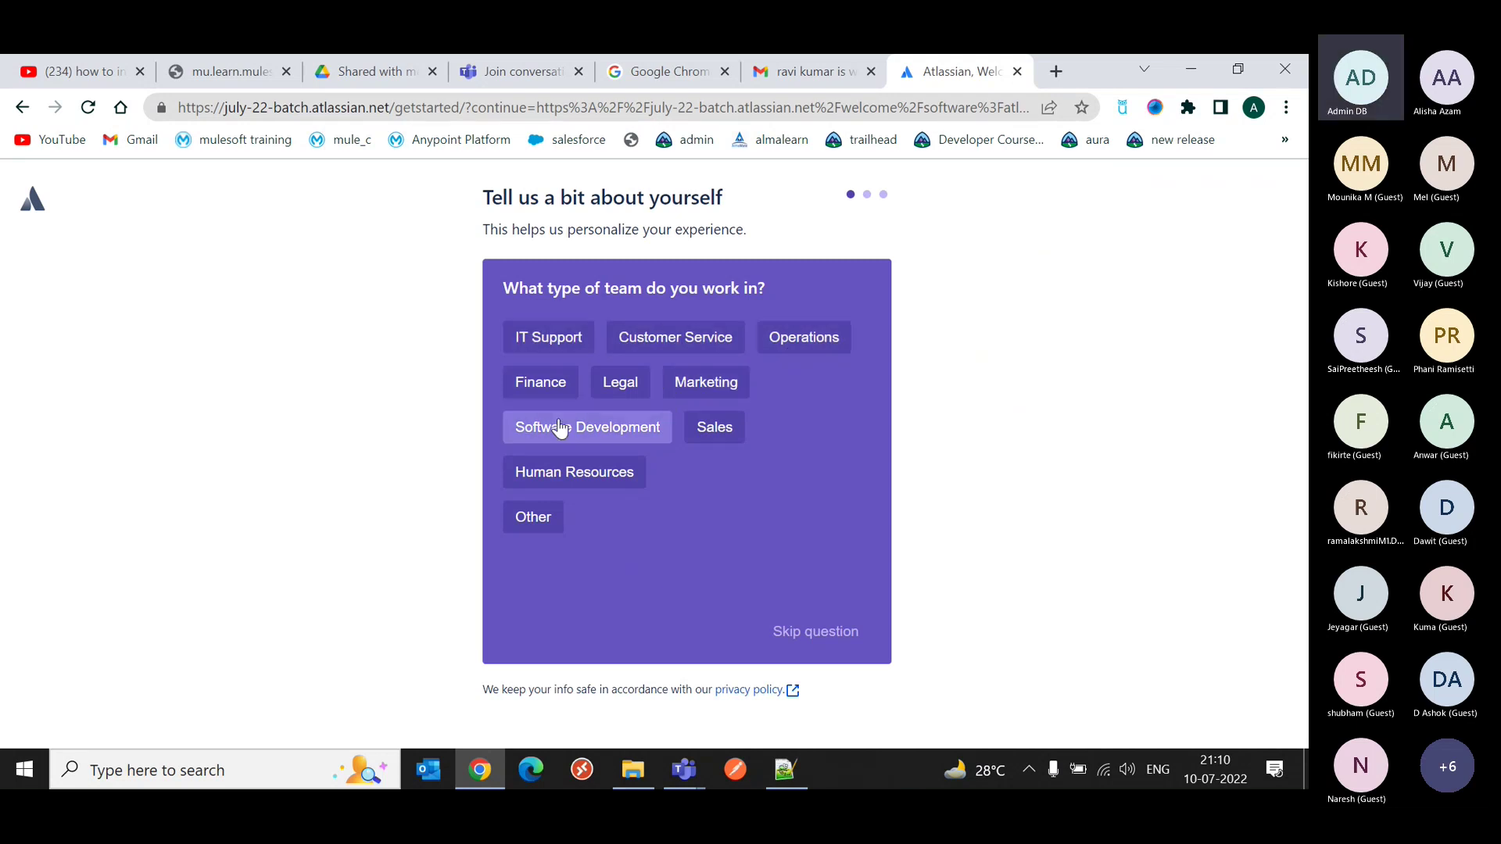
# Answer the profile questions with Software Development, Web Developer, and the tasks Code writing and reviews, Improving workflows and processes, and Project planning and coordination
pyautogui.click(605, 434)
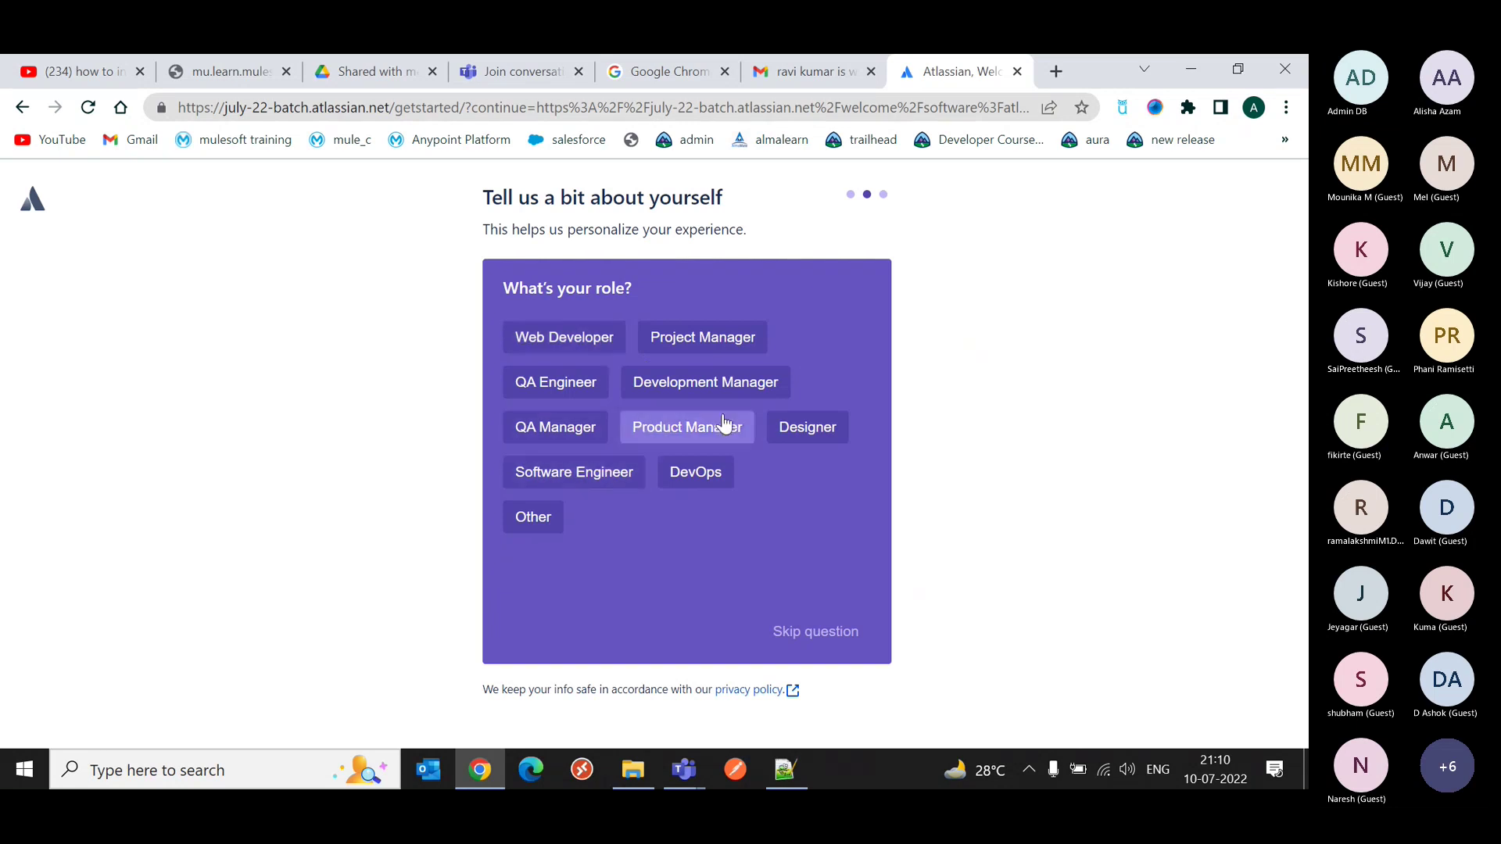
pyautogui.click(606, 346)
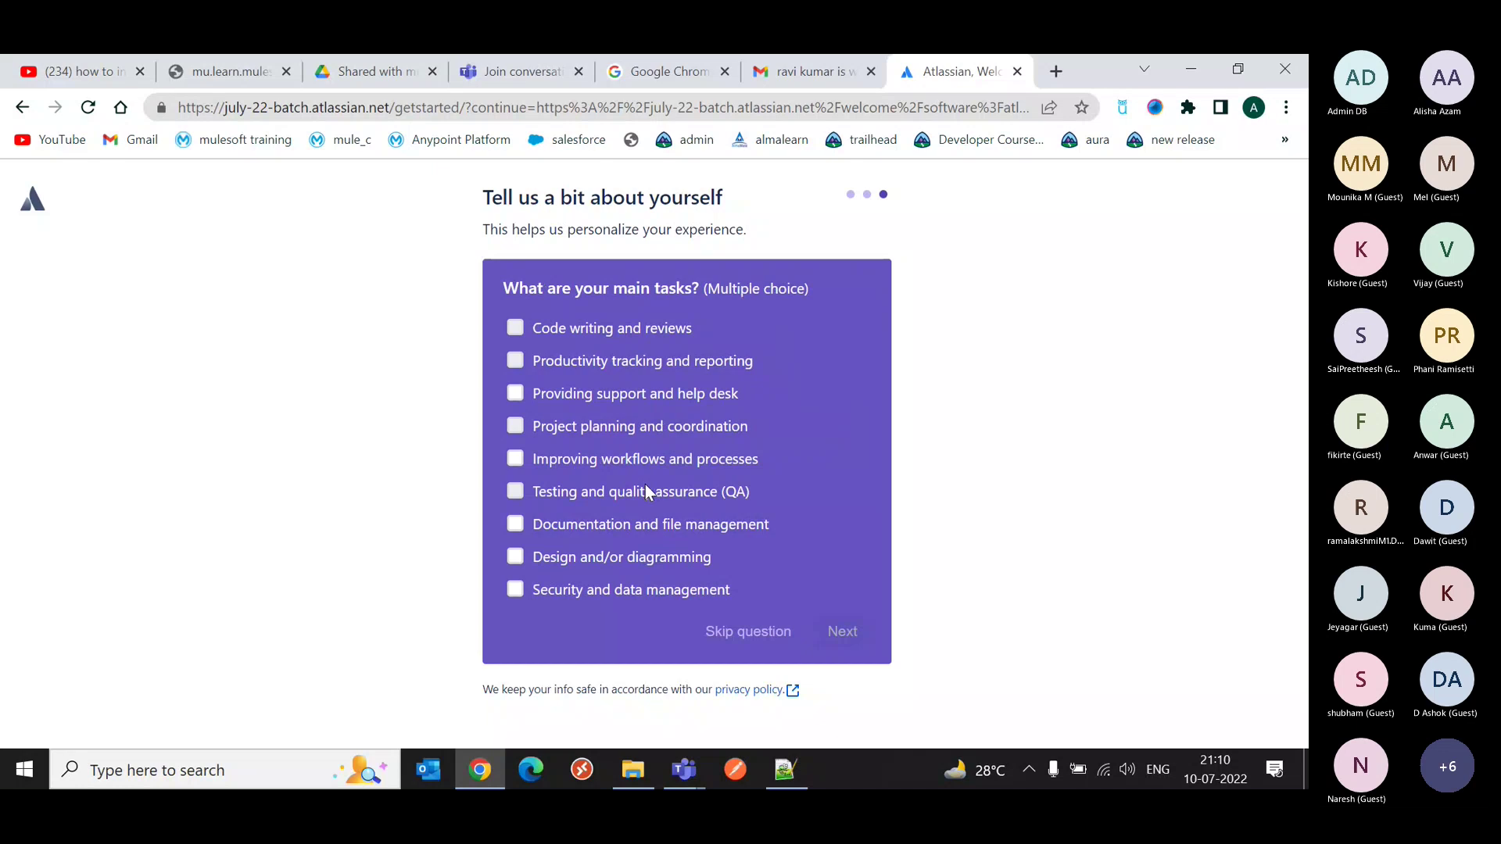
pyautogui.click(612, 331)
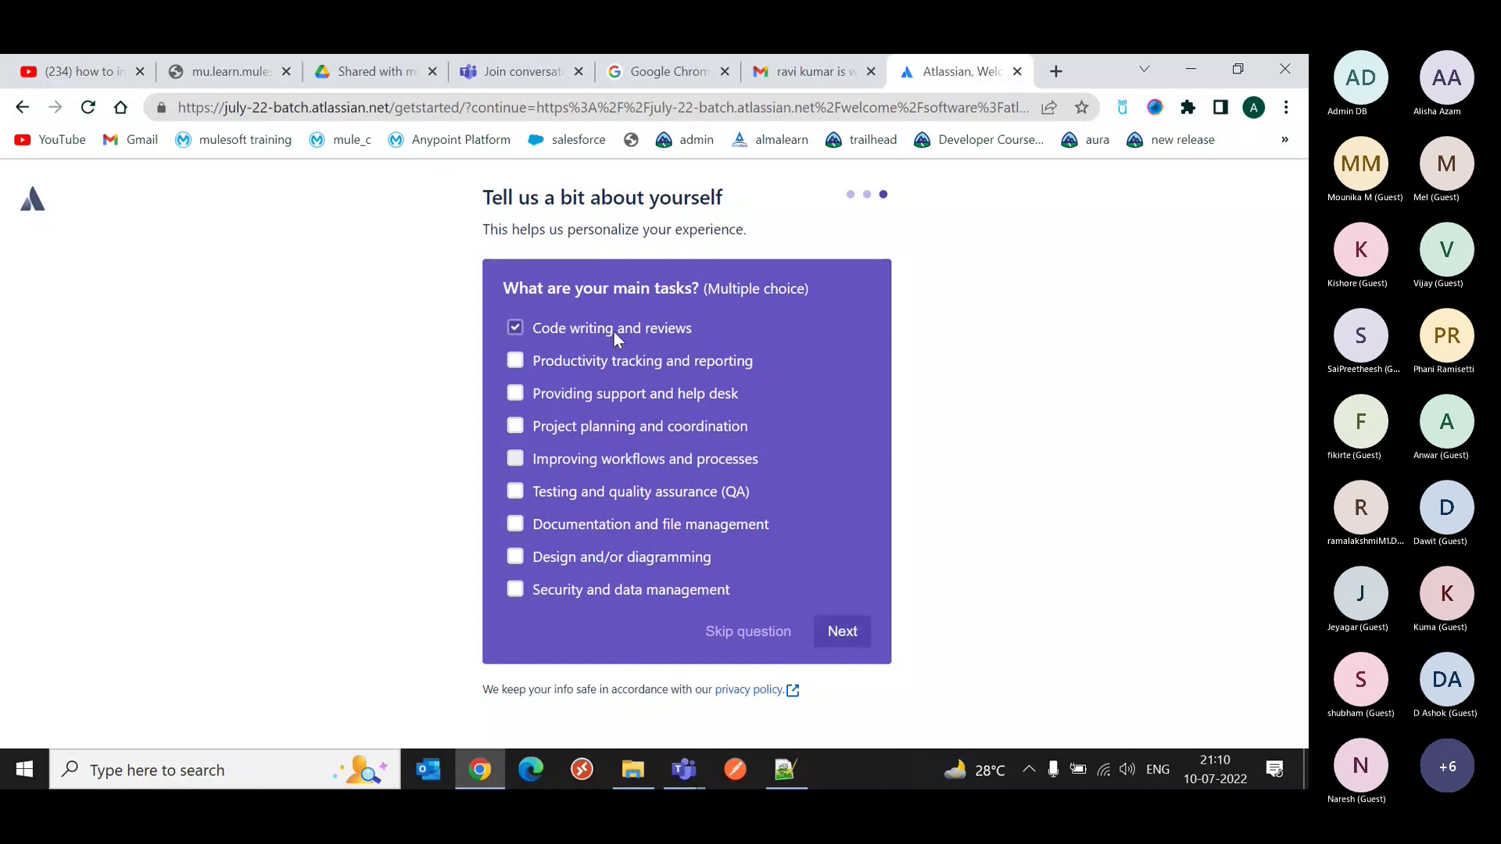
pyautogui.click(608, 462)
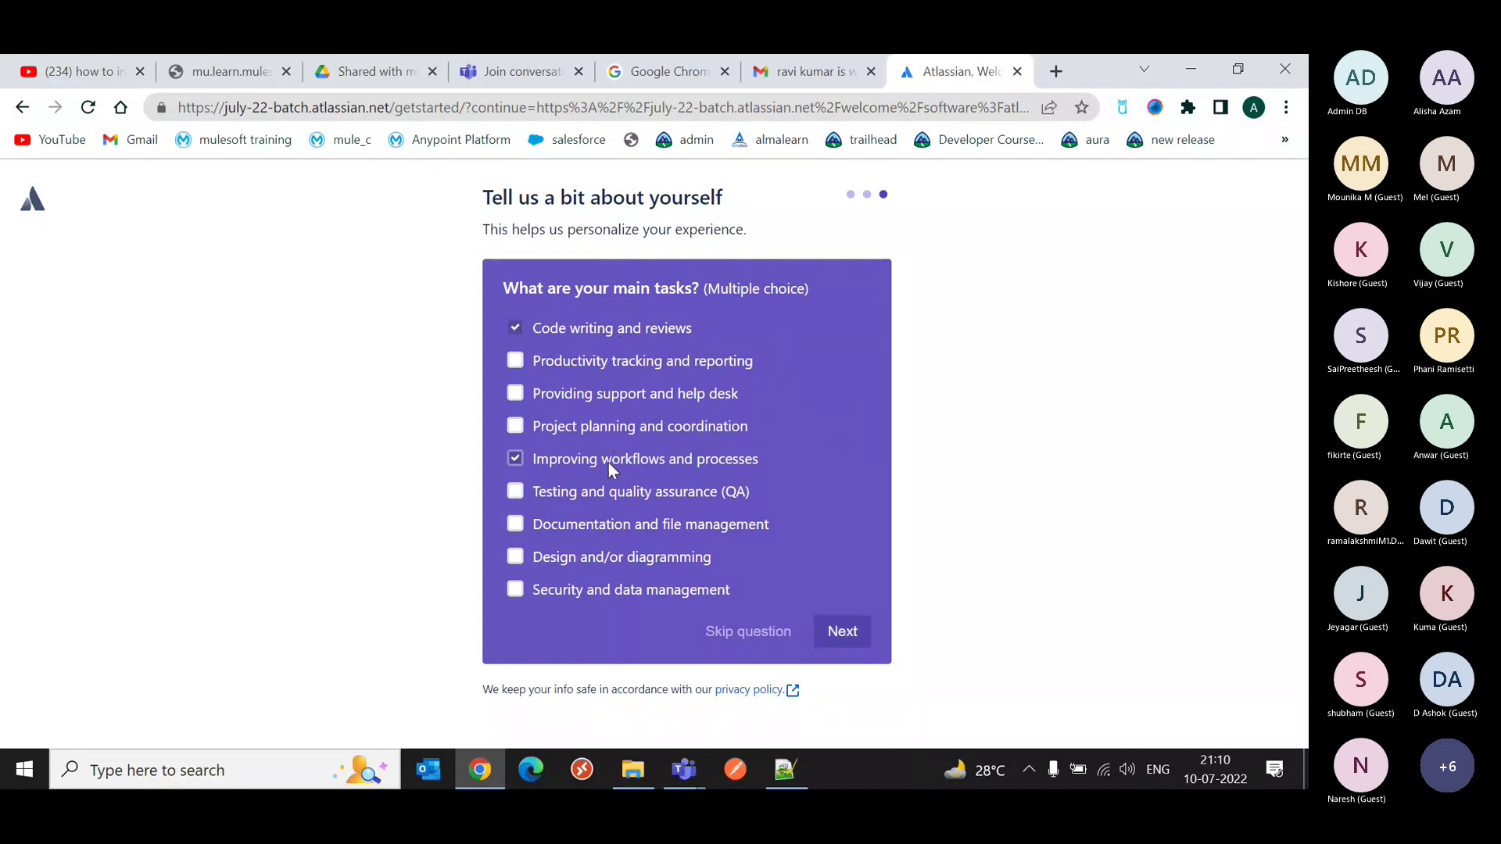
pyautogui.click(629, 417)
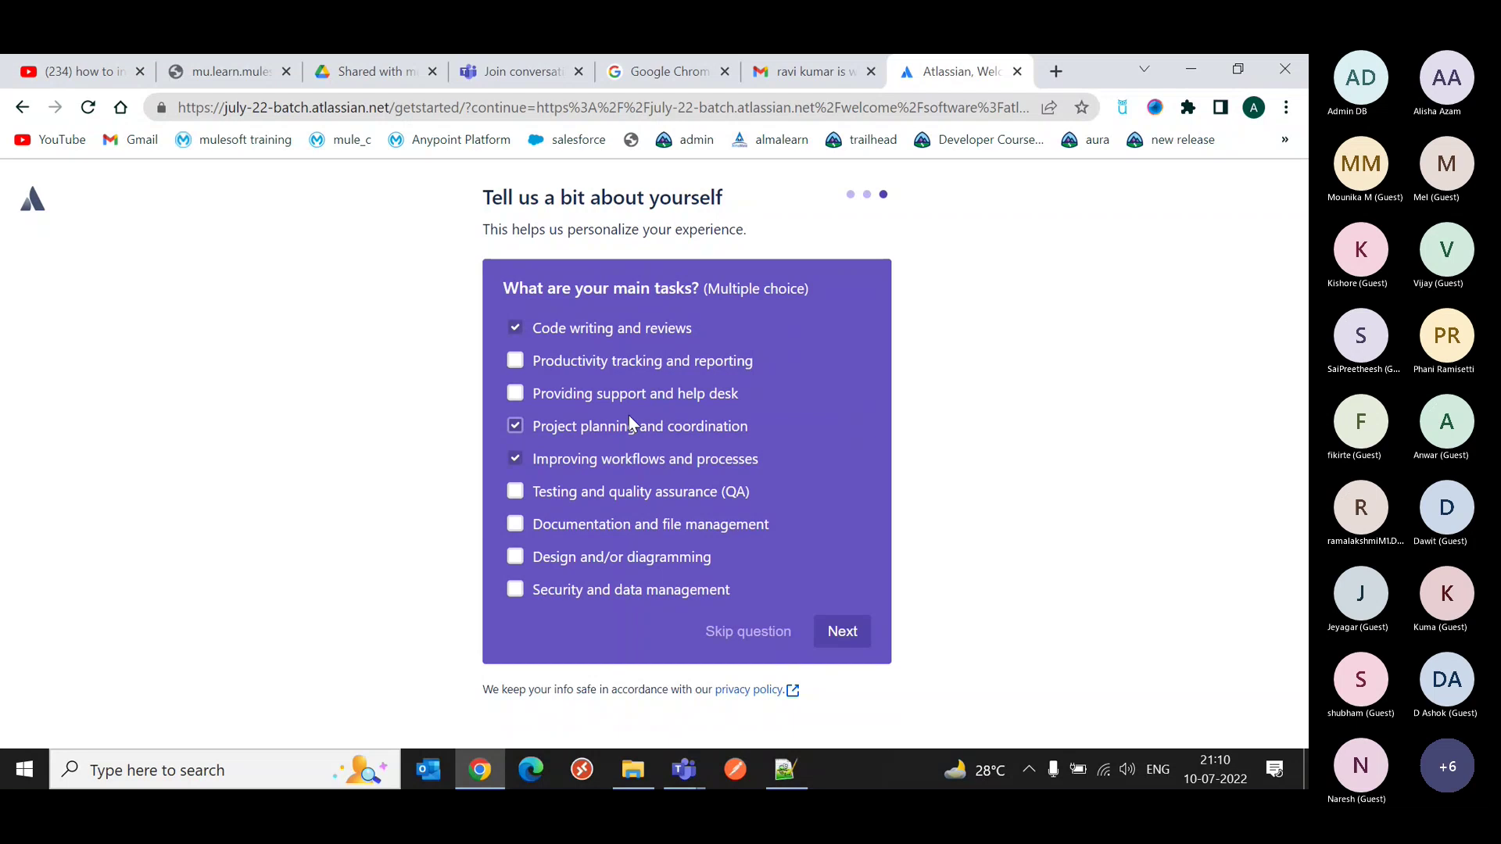
pyautogui.click(817, 631)
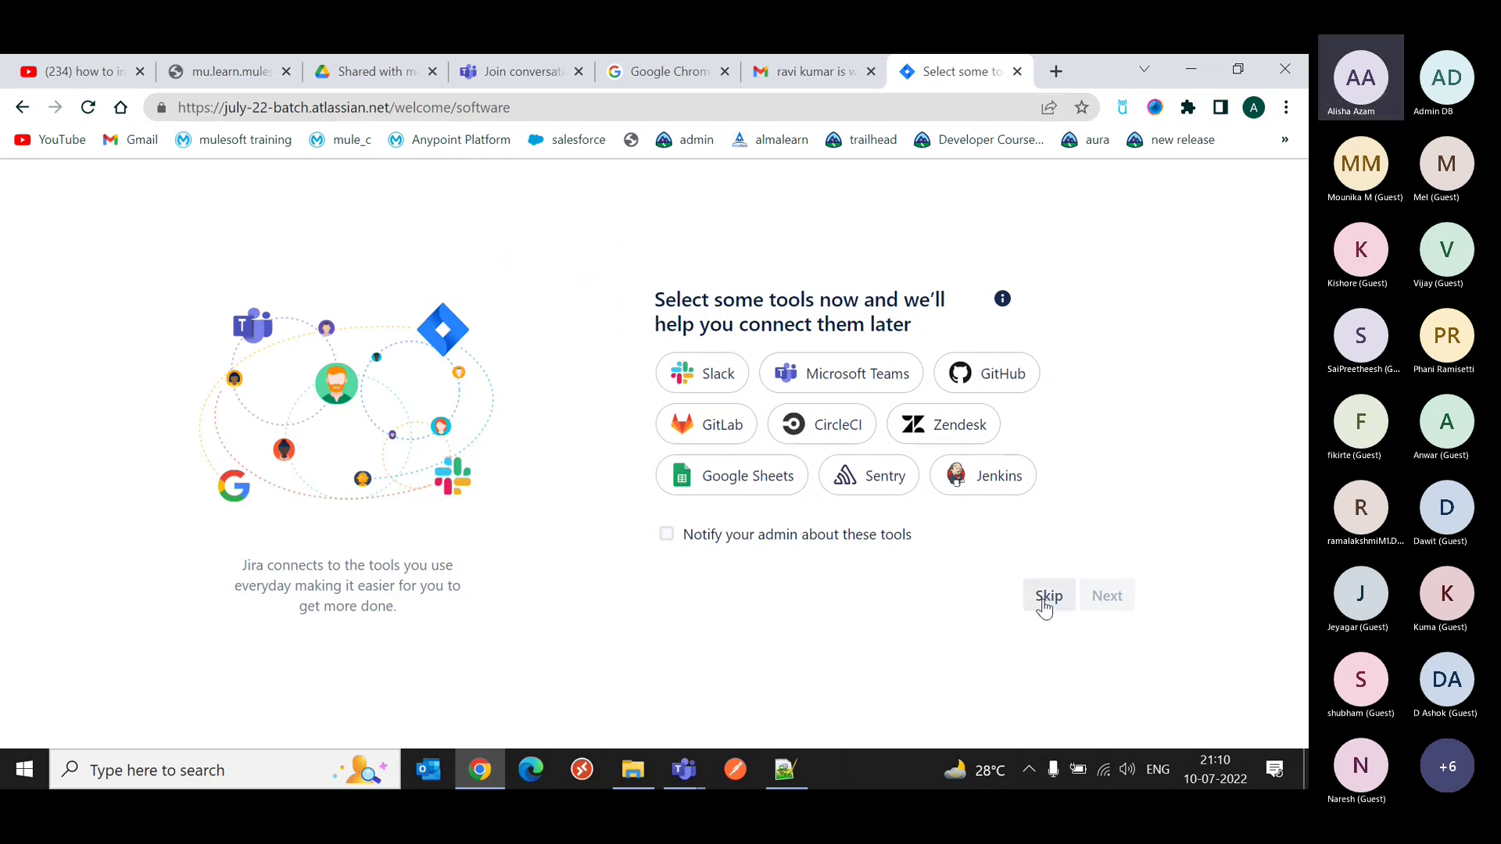
# Choose Microsoft Teams and GitHub as the tools to connect, finish onboarding and dismiss the Quickstart guide on the Kanban board
pyautogui.click(878, 378)
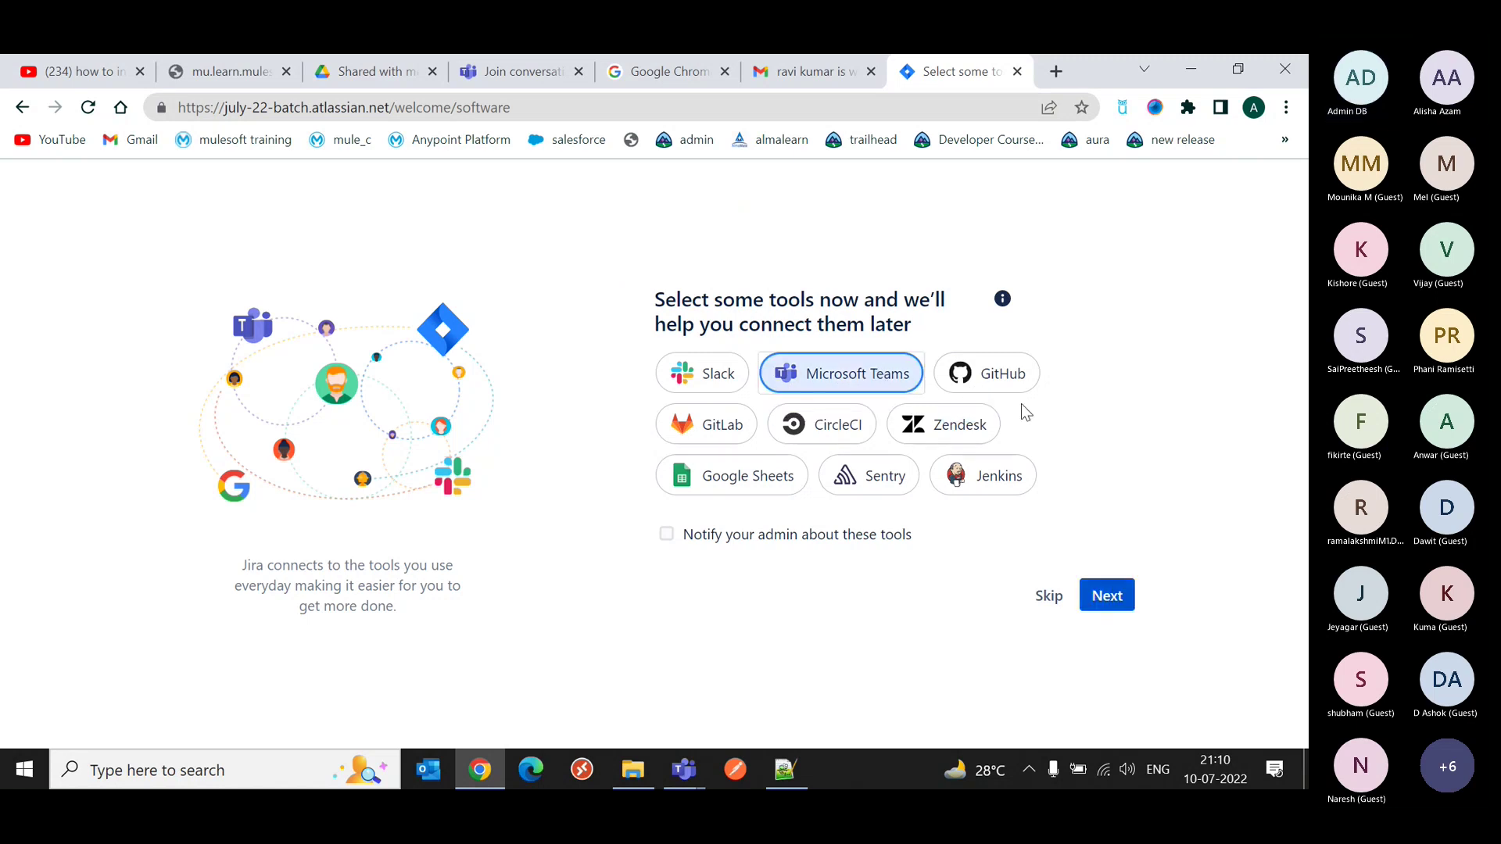
pyautogui.click(1012, 389)
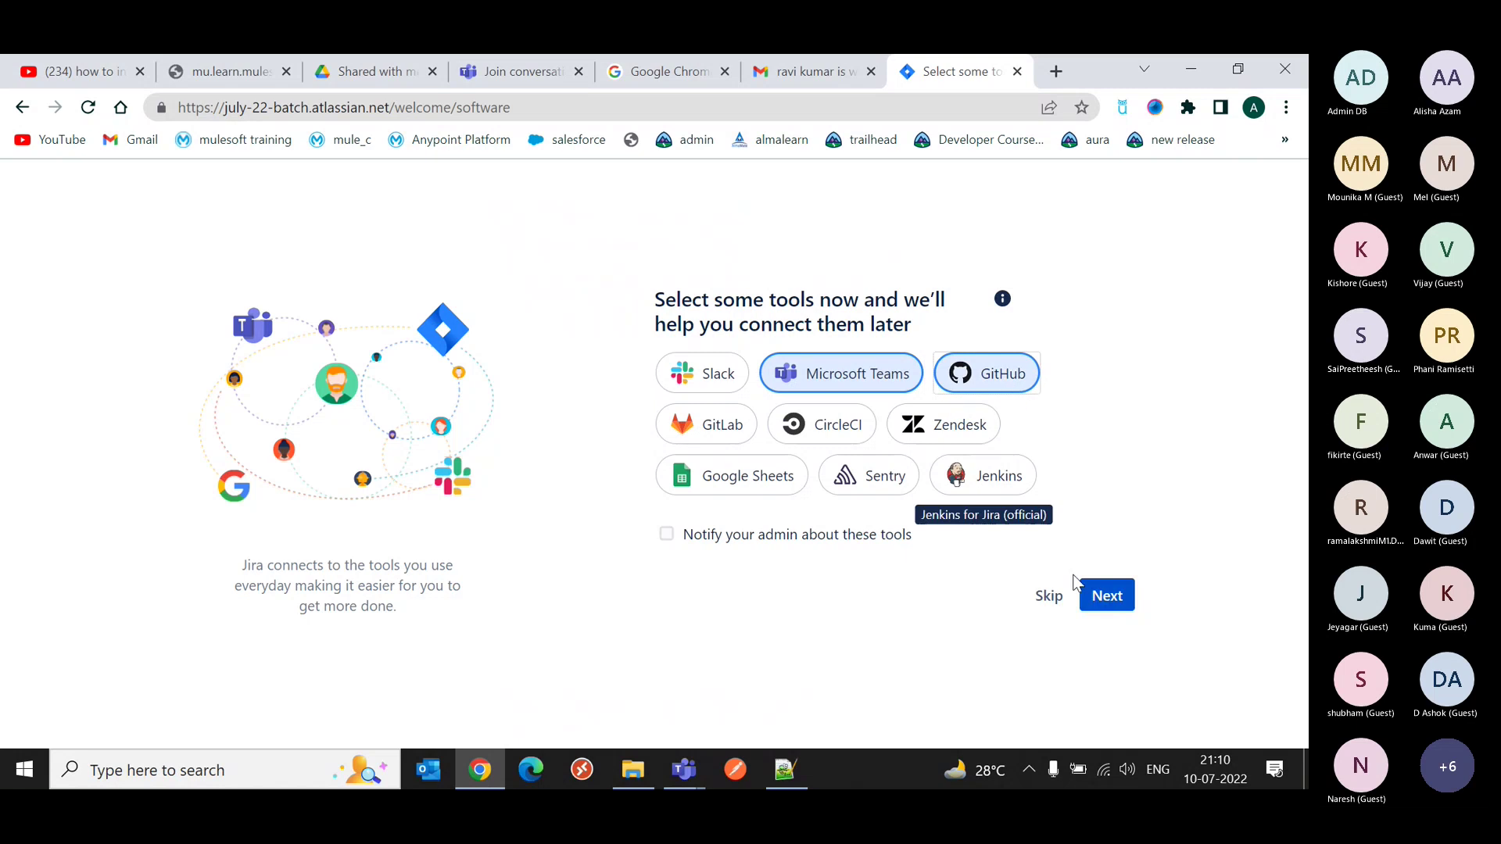
pyautogui.click(1096, 600)
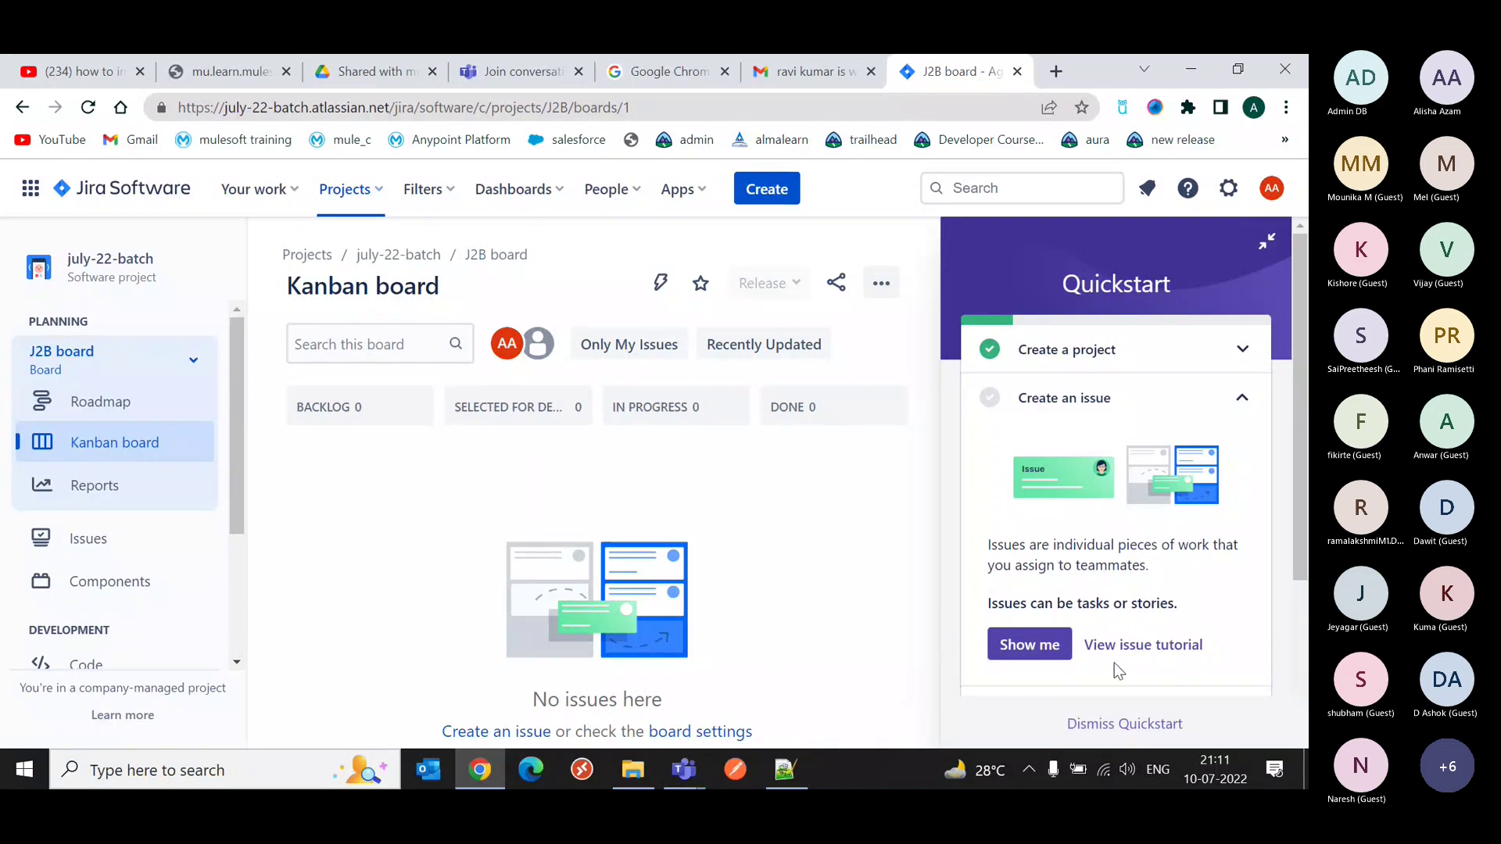
pyautogui.click(1124, 723)
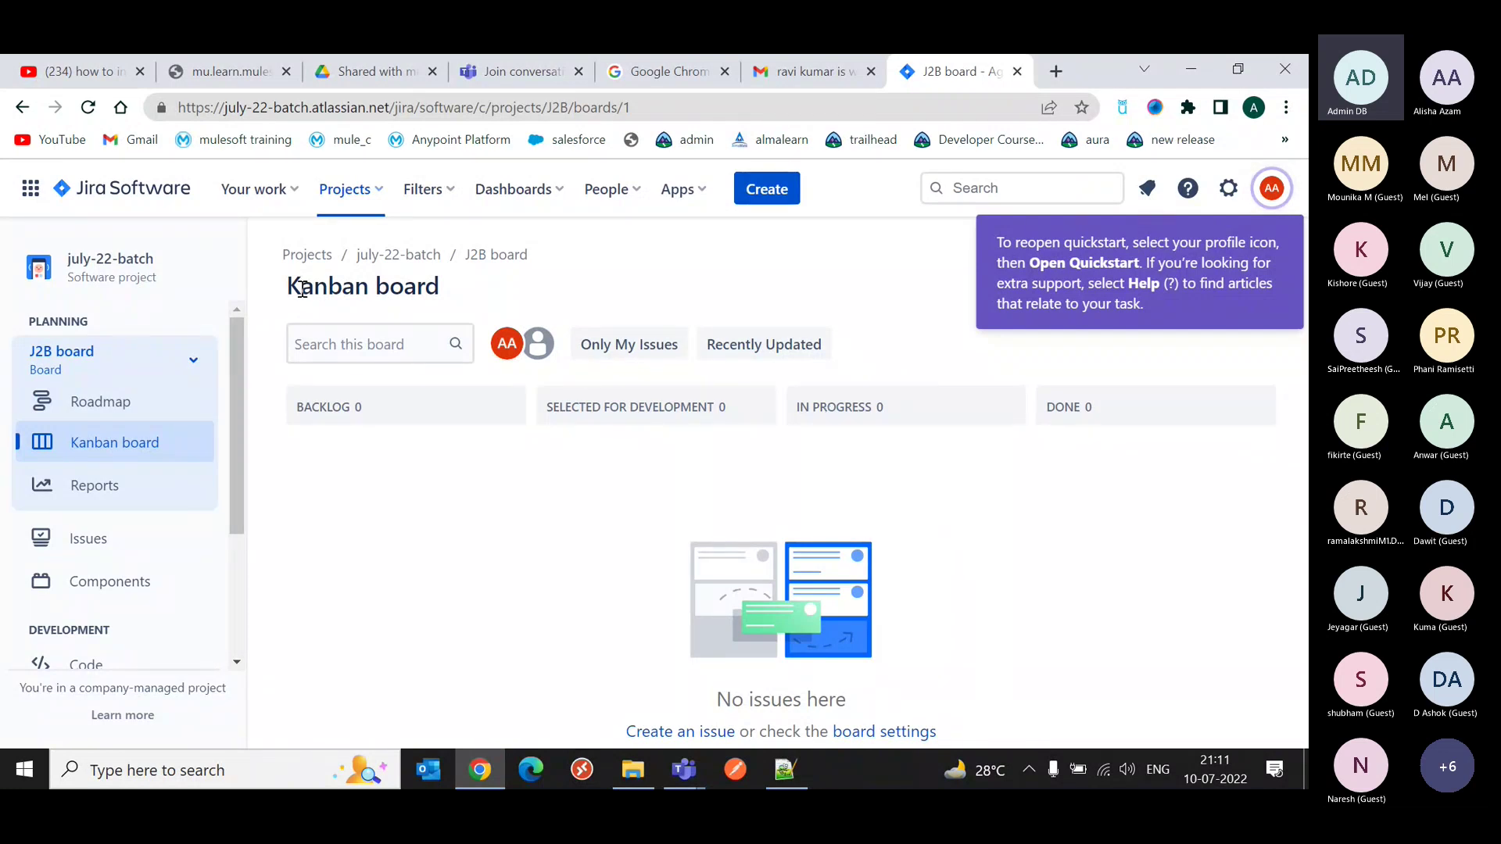
# Highlight the july-22-batch project name above the Kanban board and filter the board by the newly joined member
pyautogui.doubleClick(361, 268)
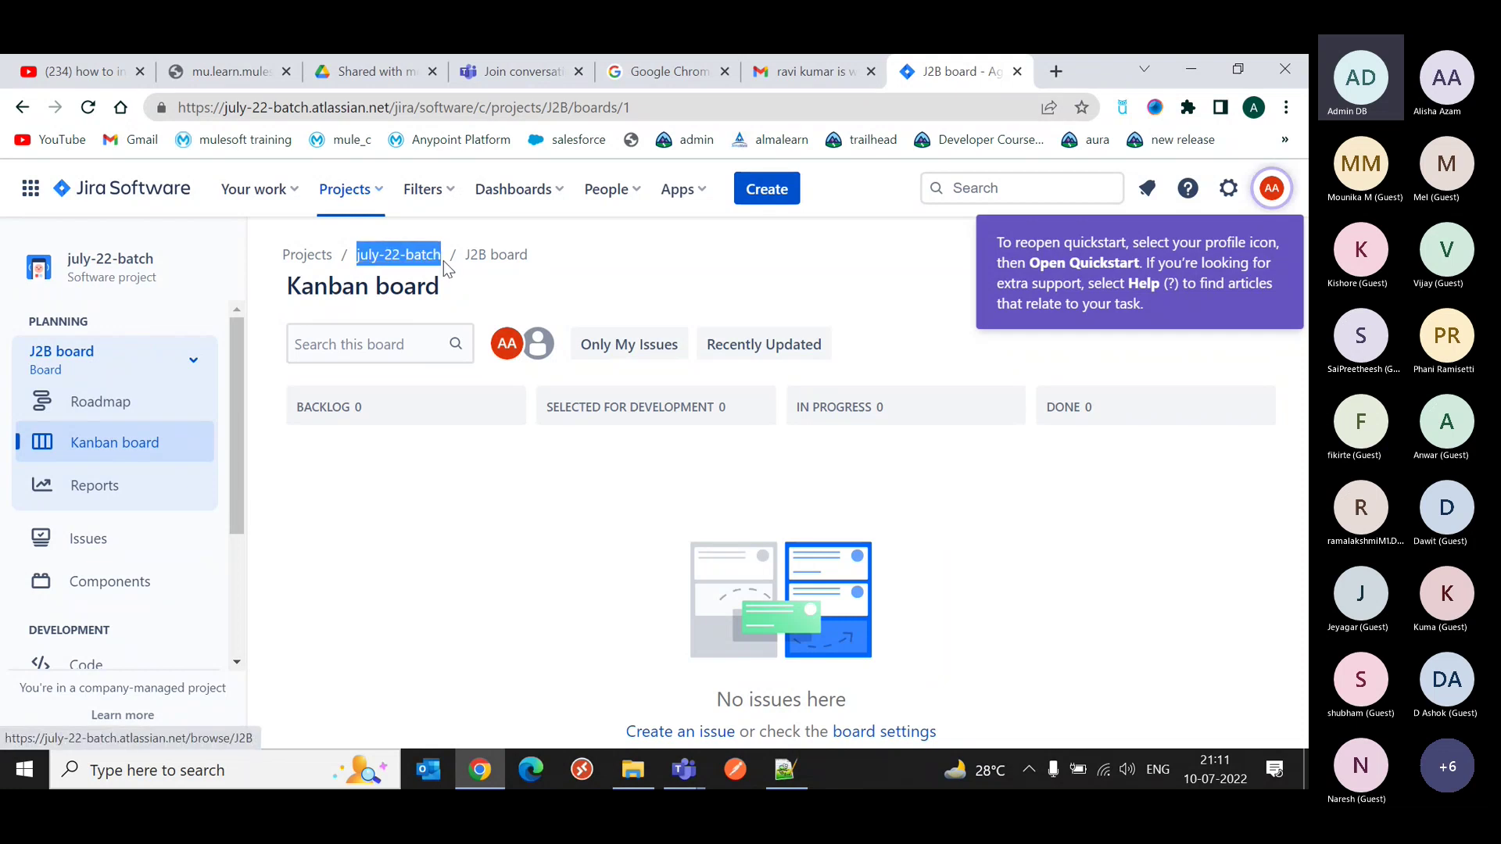
pyautogui.click(473, 487)
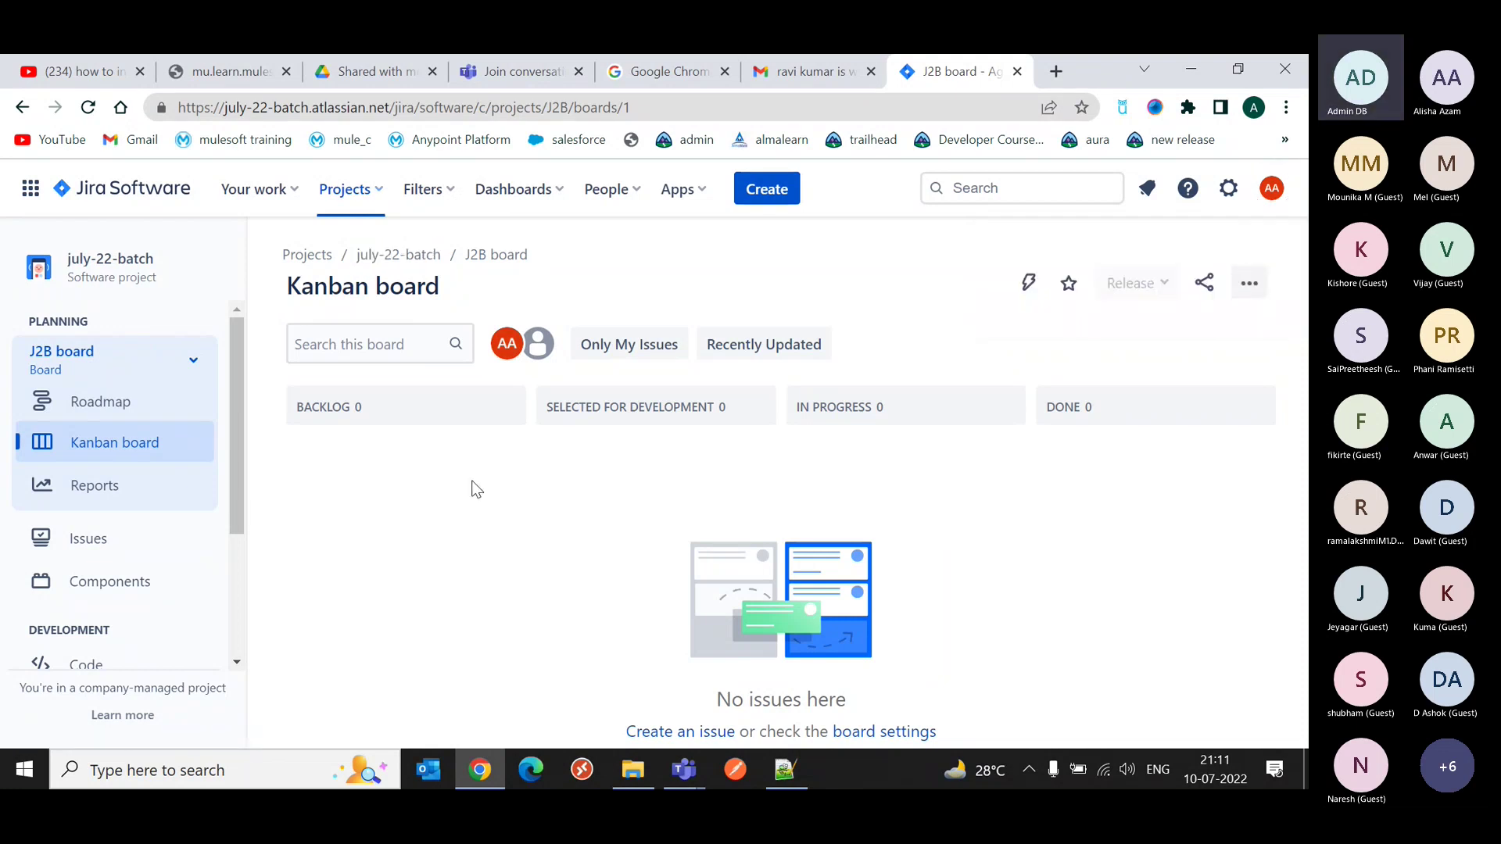
pyautogui.click(506, 345)
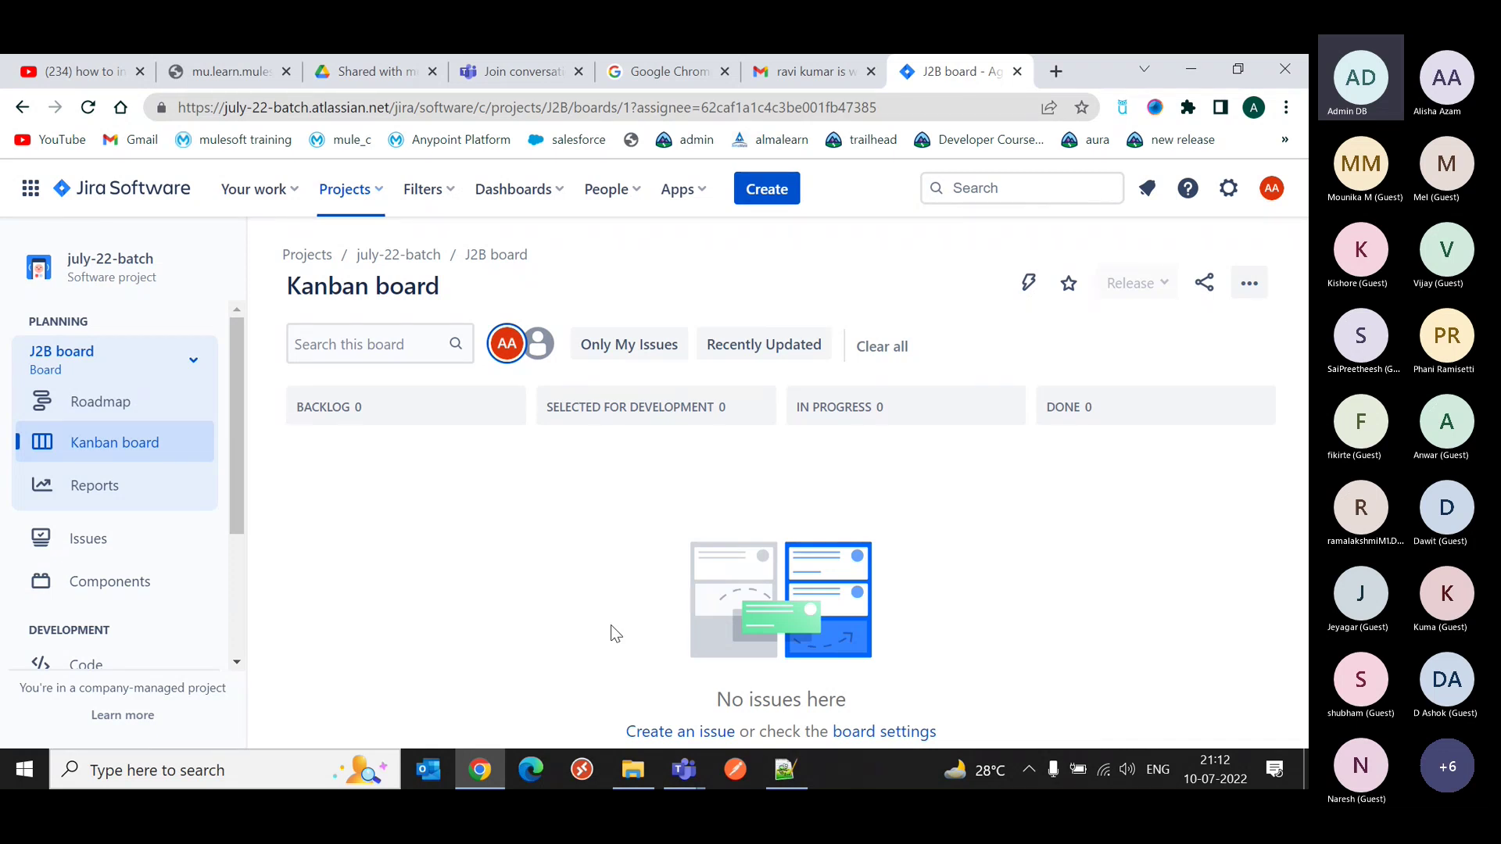
# Switch to the Microsoft Teams meeting window and stop sharing the screen
pyautogui.moveTo(695, 777)
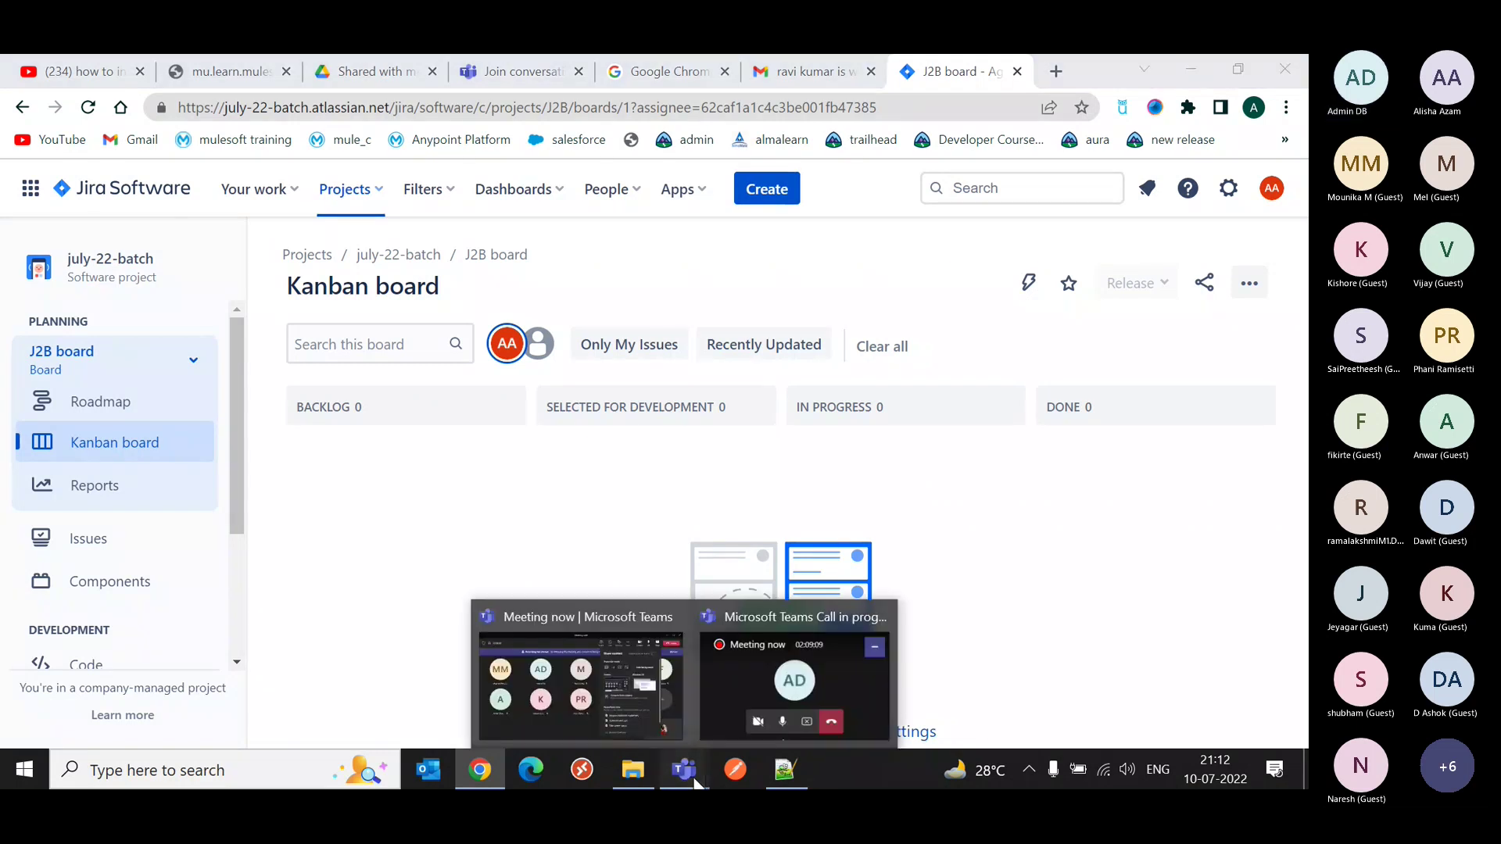
pyautogui.moveTo(677, 674)
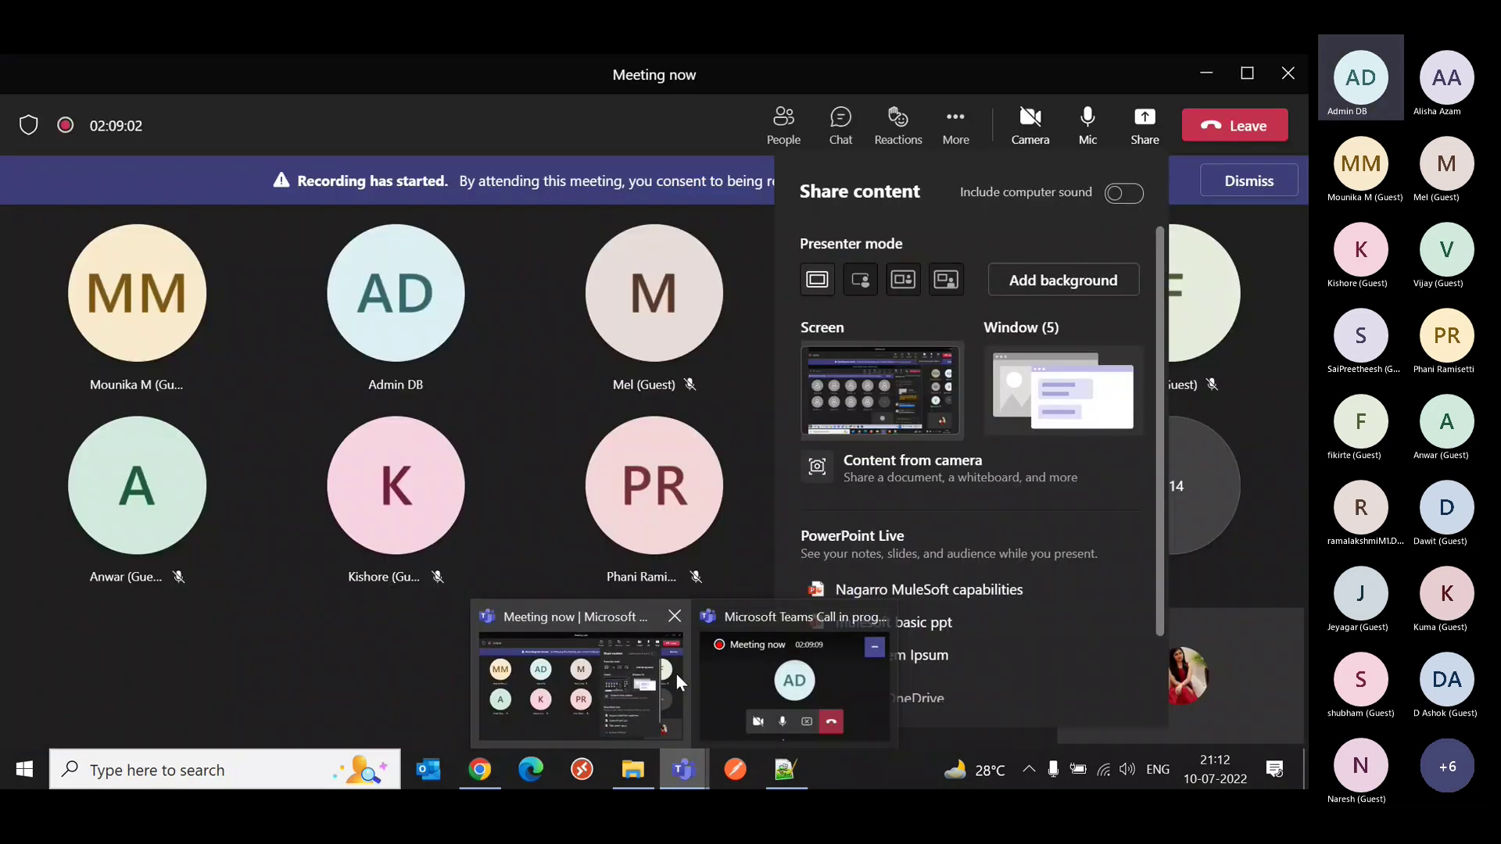
pyautogui.click(676, 673)
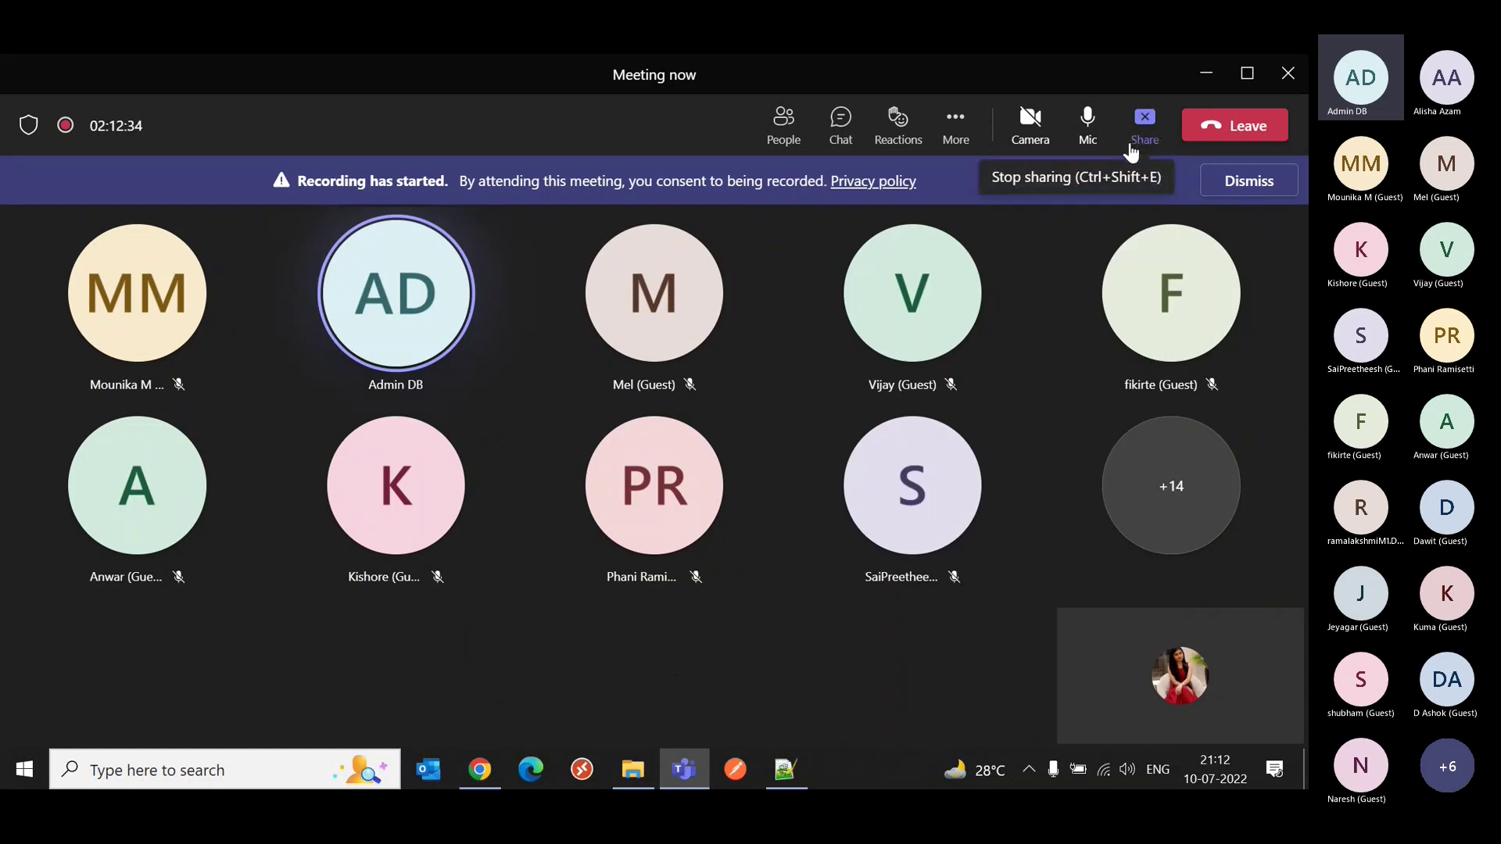
pyautogui.click(1130, 149)
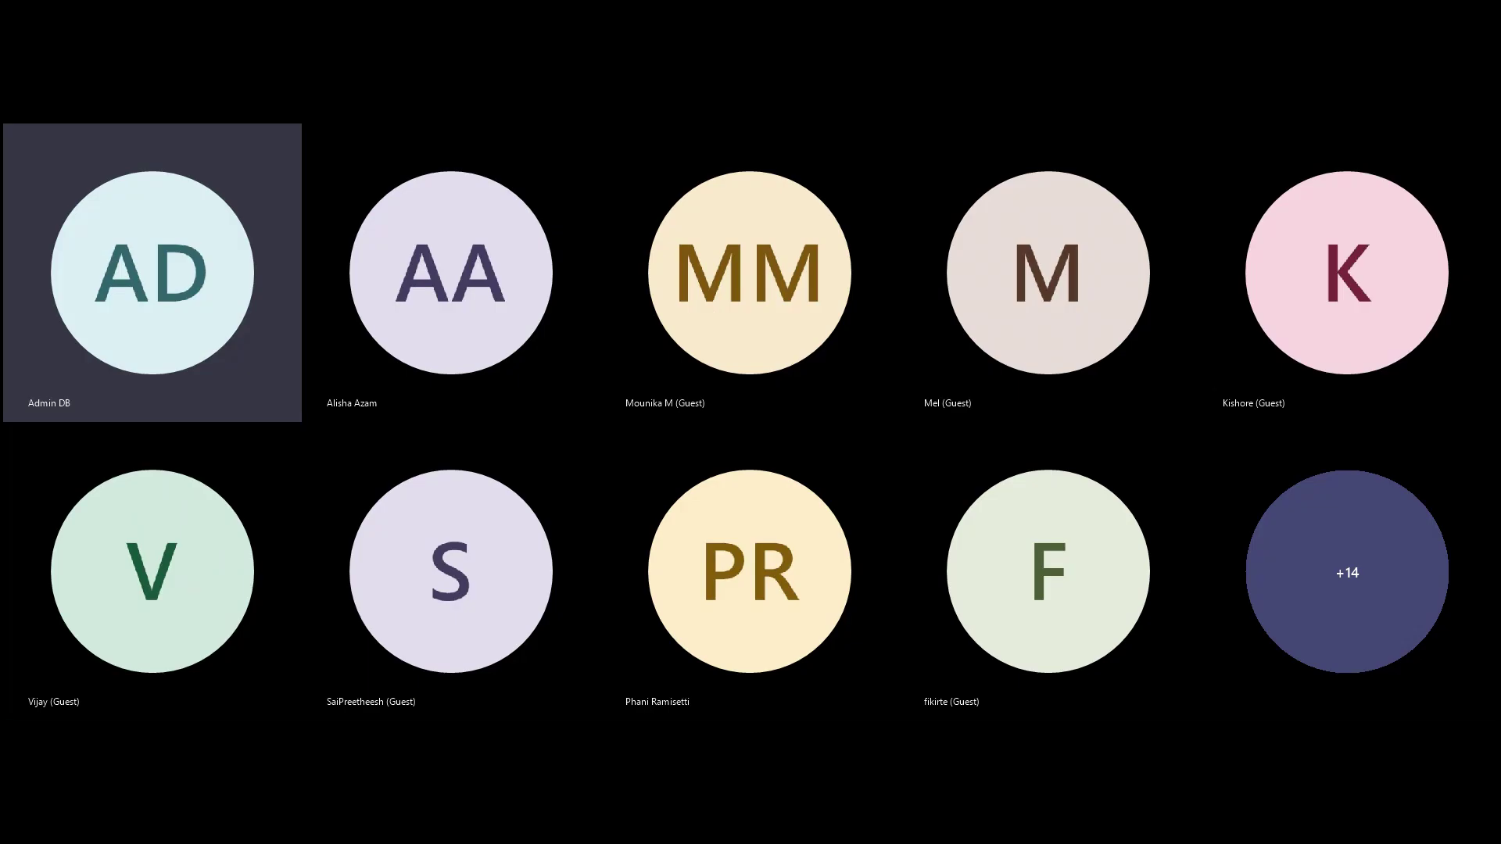